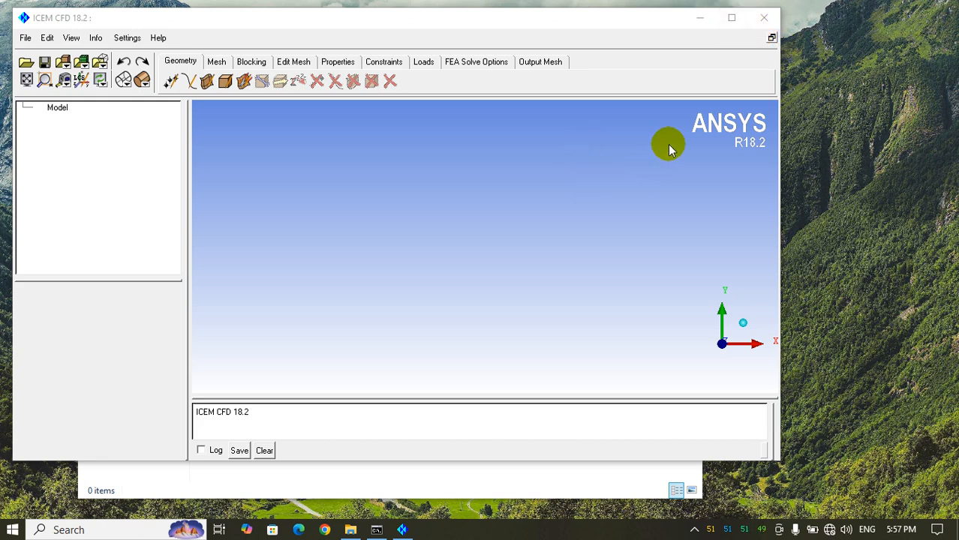
Step: Check the path of the "ICEM-Multizone with block method" folder in File Explorer and return to the maximized ICEM CFD window
click(731, 17)
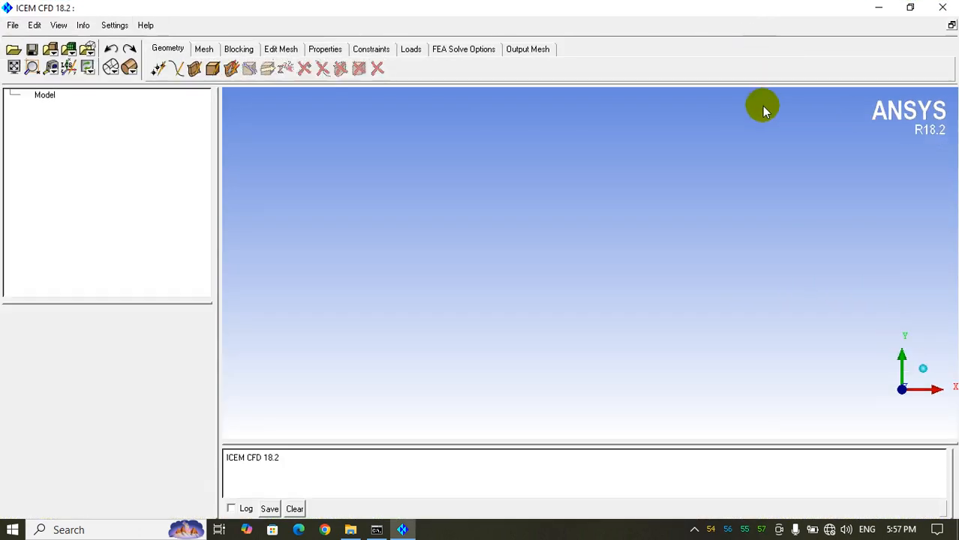
click(877, 7)
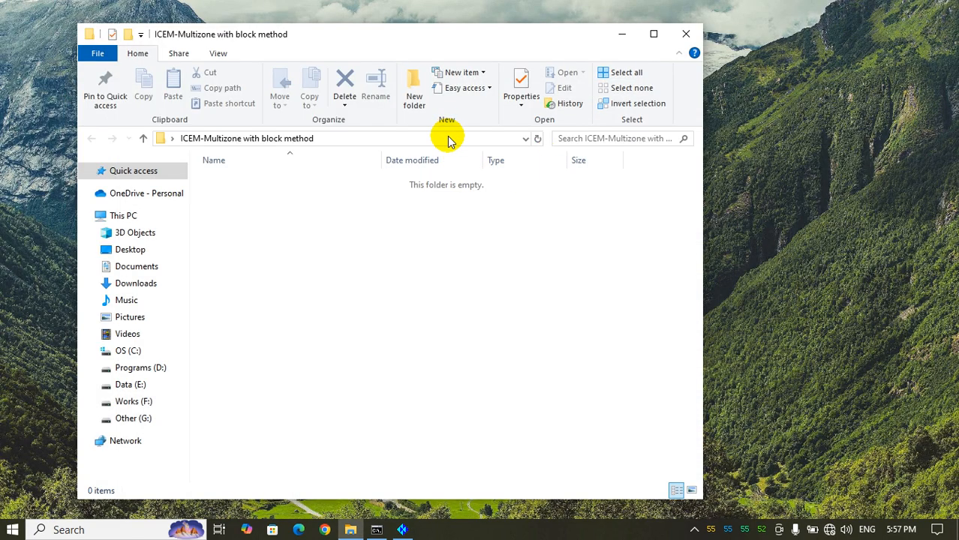
click(449, 138)
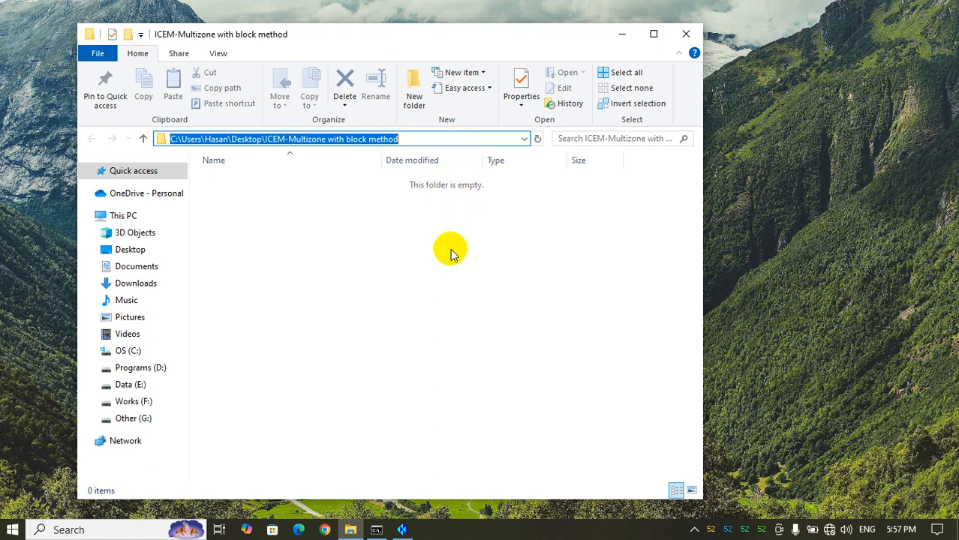
click(443, 278)
click(402, 529)
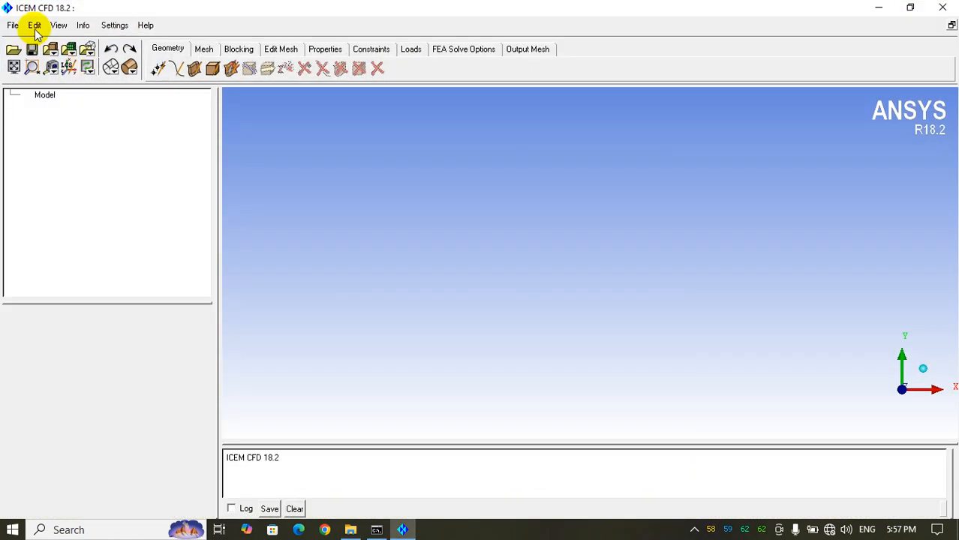
Step: Save the project as project2.prj in the "ICEM-Multizone with block method" folder on the desktop
click(13, 25)
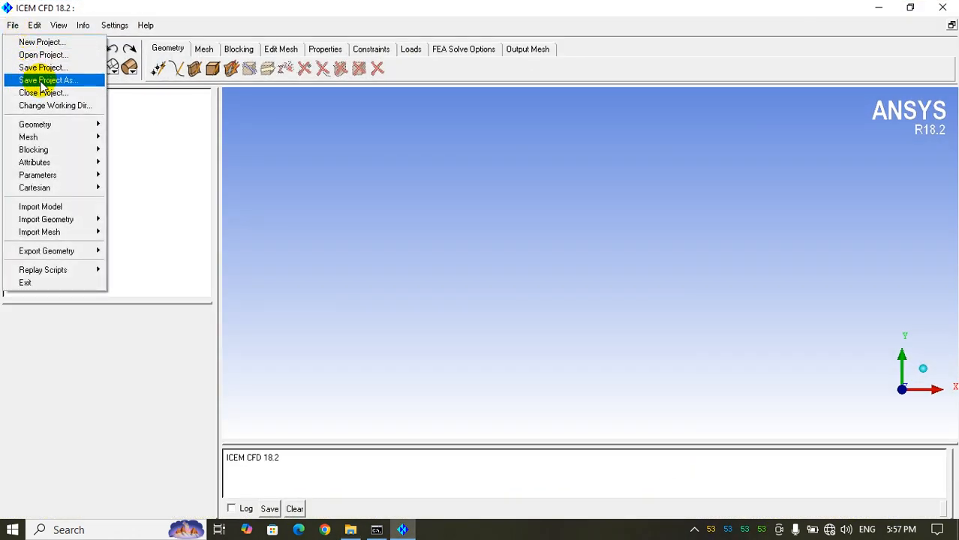
click(41, 81)
click(125, 282)
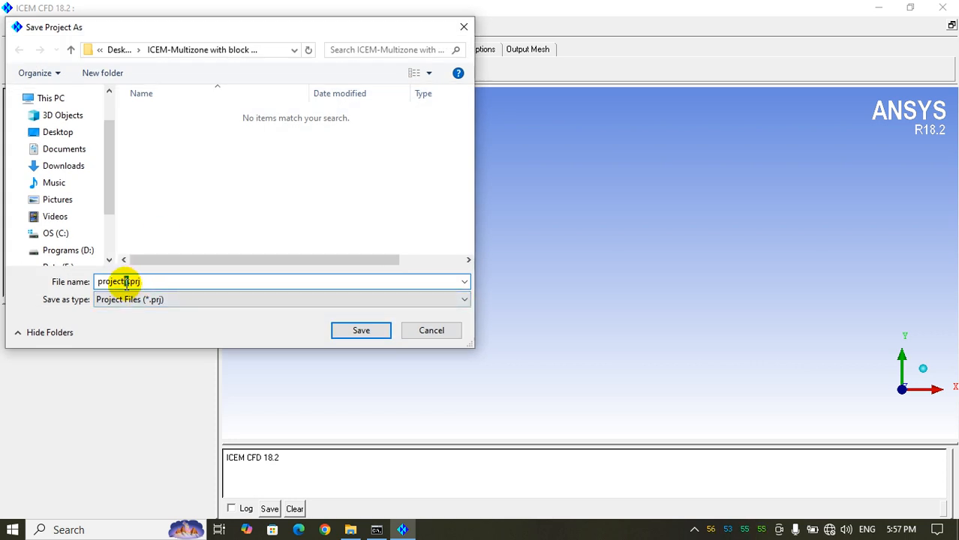
key(BackSpace)
text(2)
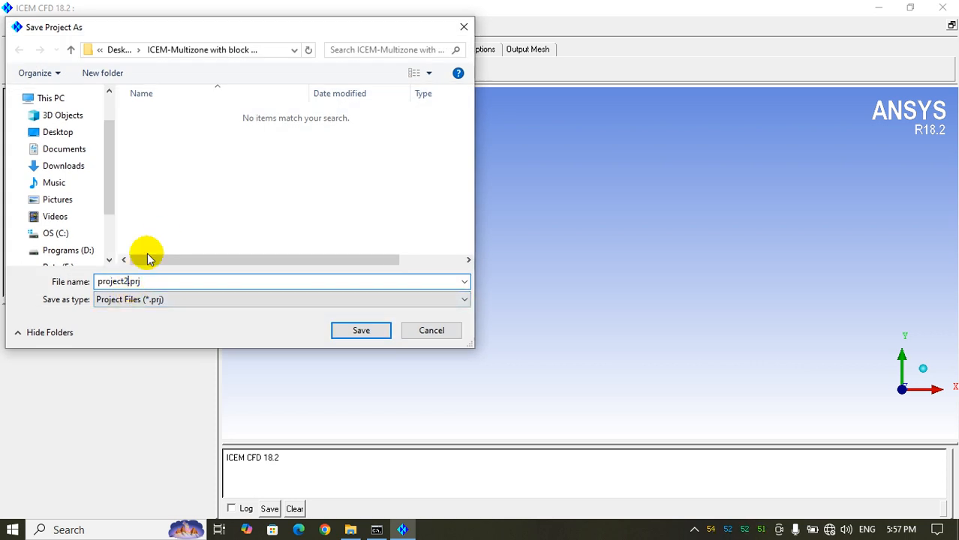
click(272, 47)
click(272, 47)
click(302, 158)
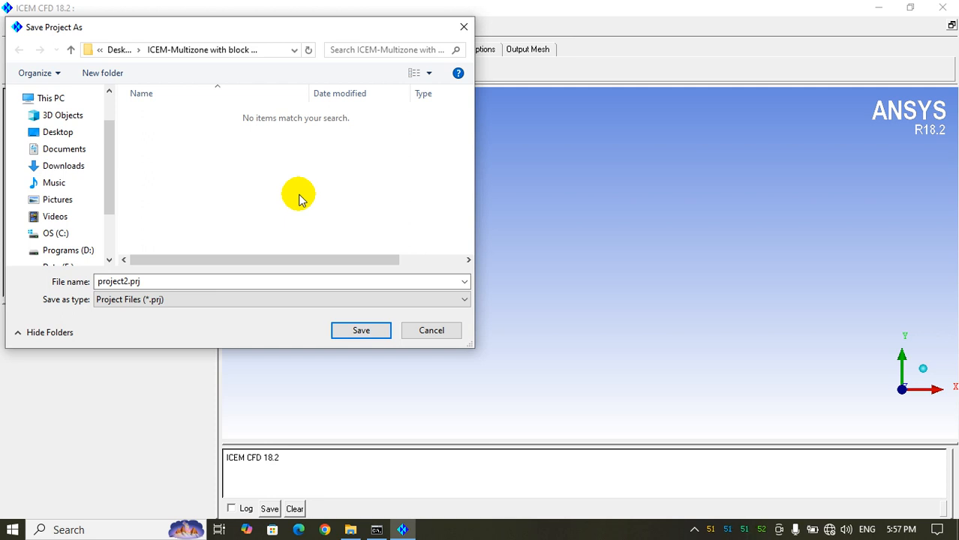
click(363, 330)
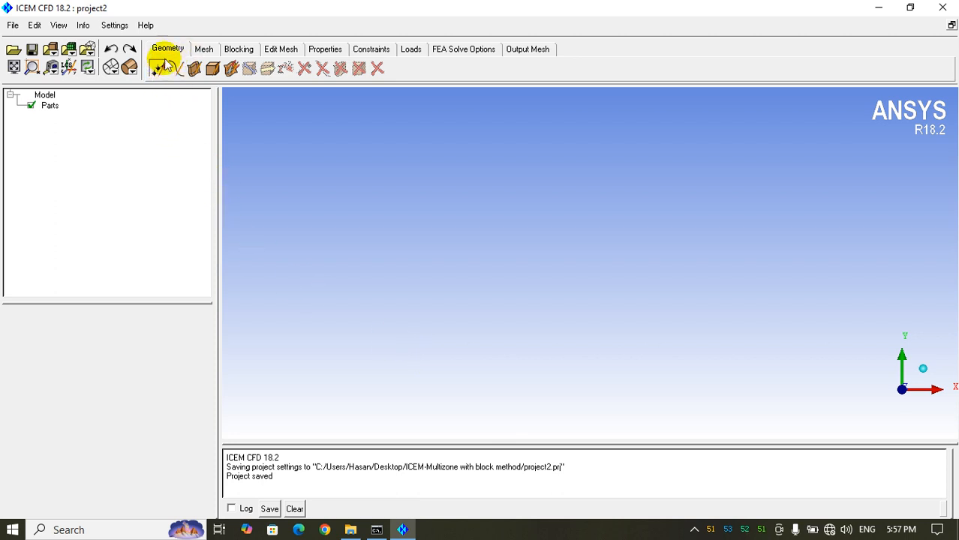
Step: Create a geometry point at the origin by explicit coordinates X 0, Y 0, Z 0
click(43, 398)
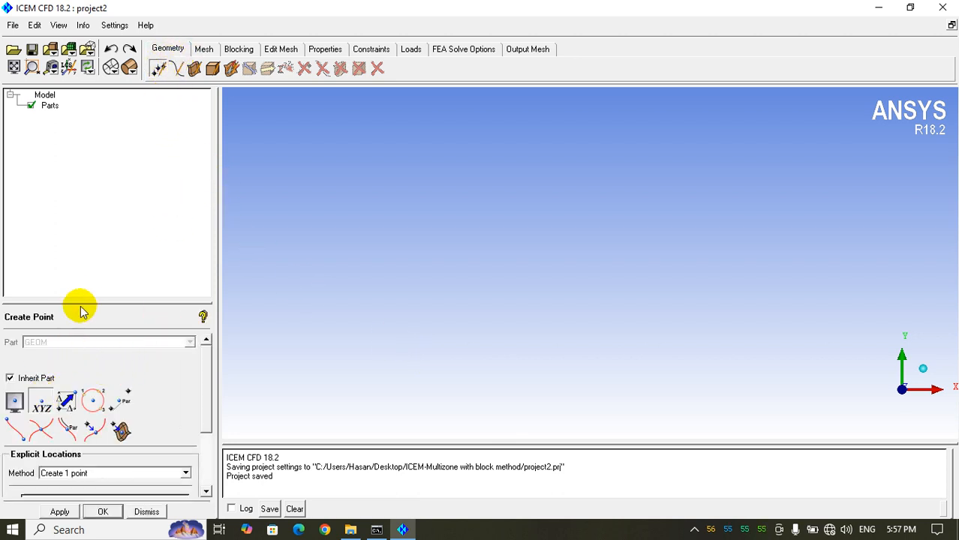
drag(81, 304, 94, 207)
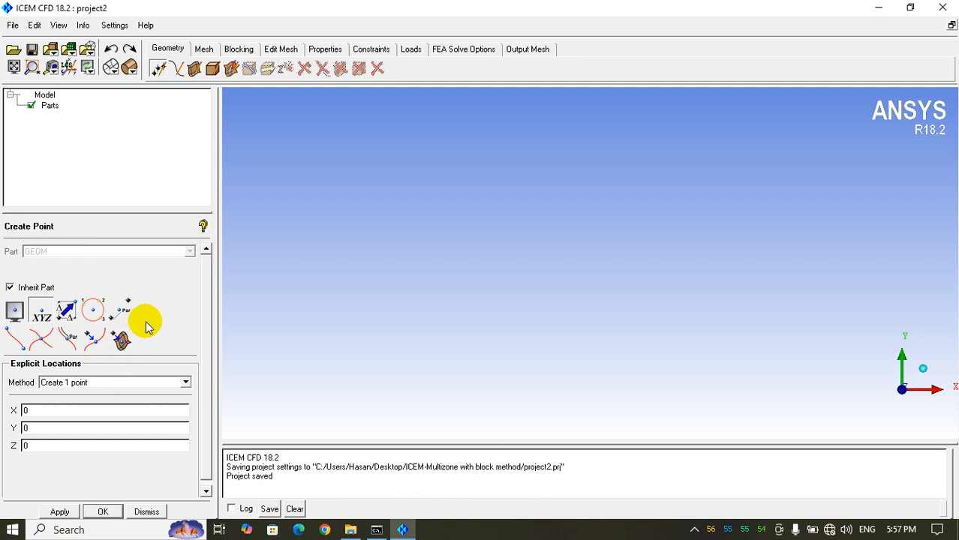
click(59, 511)
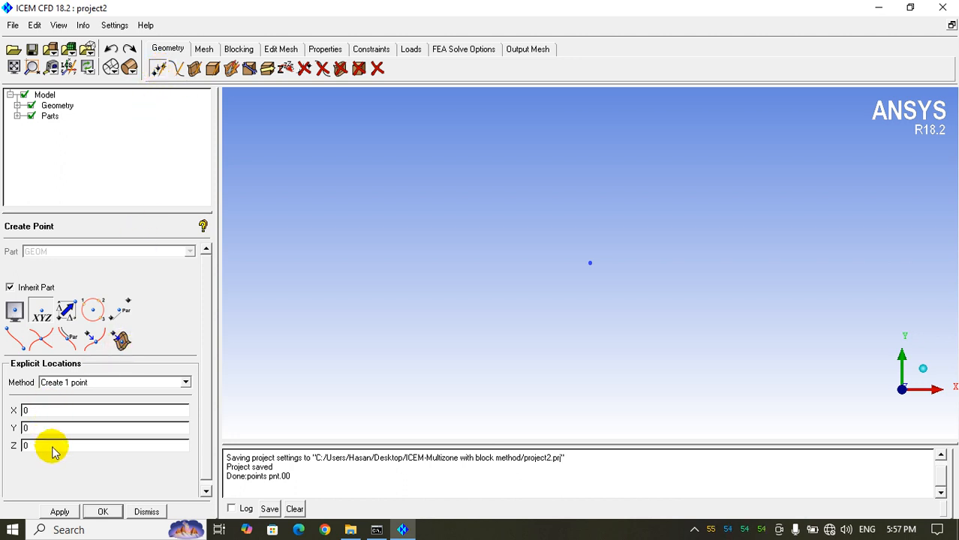
Step: Set the model's length units to millimeters
click(114, 25)
click(146, 178)
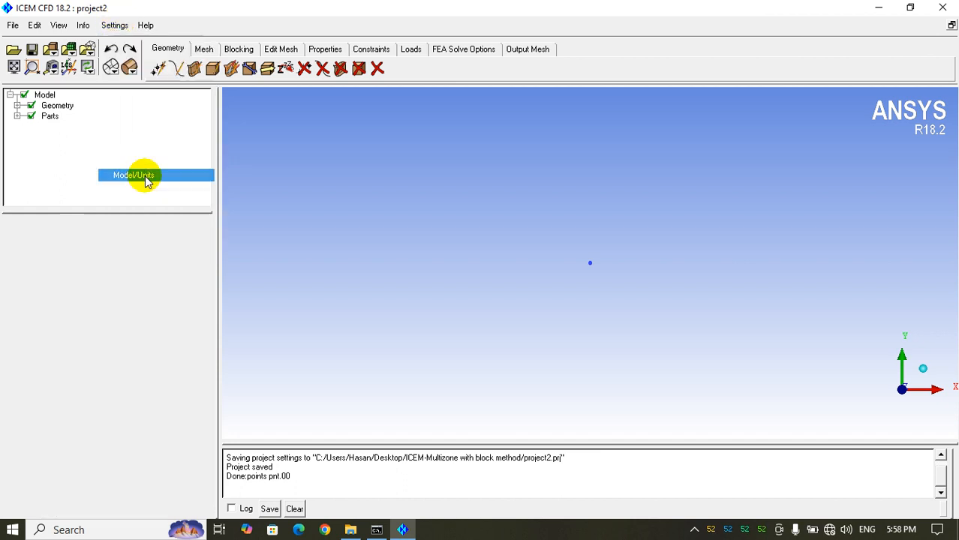
drag(206, 305, 206, 339)
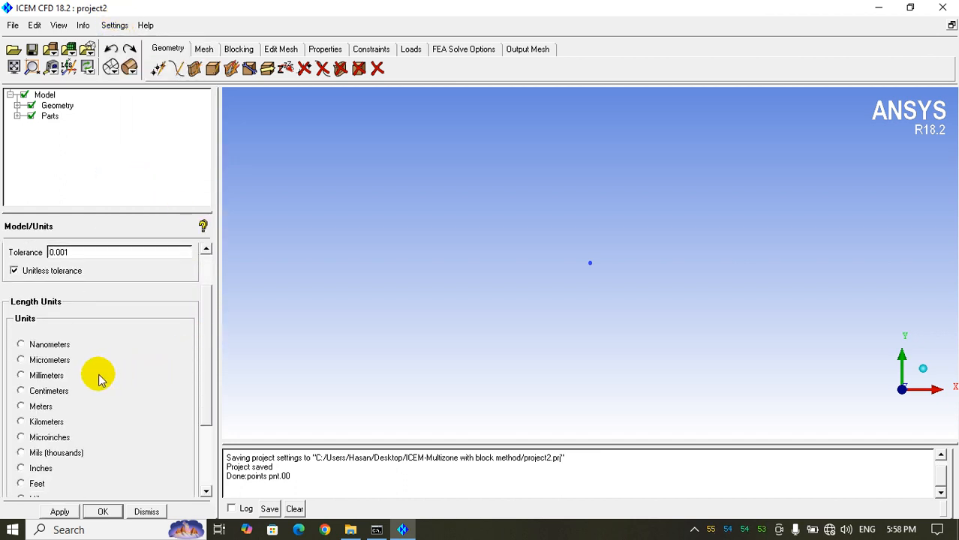
click(48, 377)
click(60, 511)
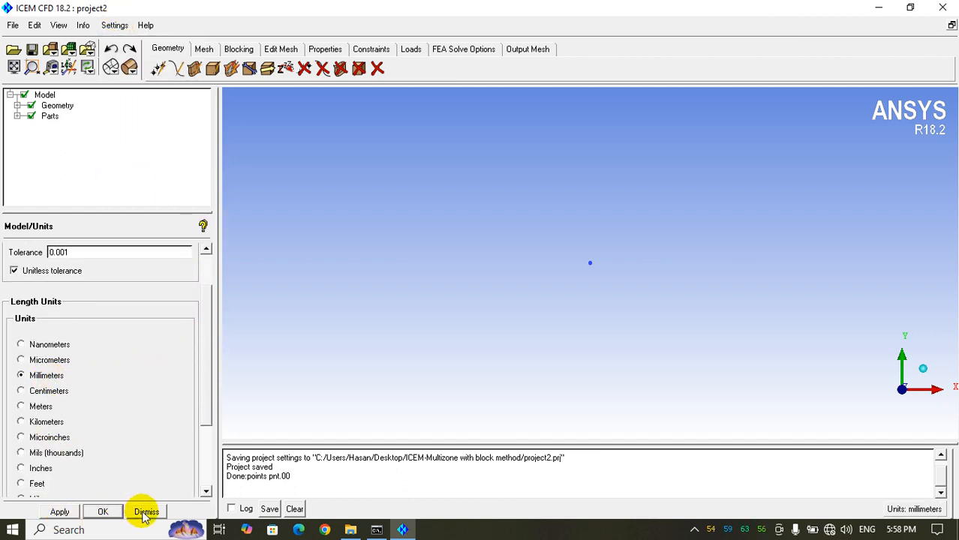
click(103, 512)
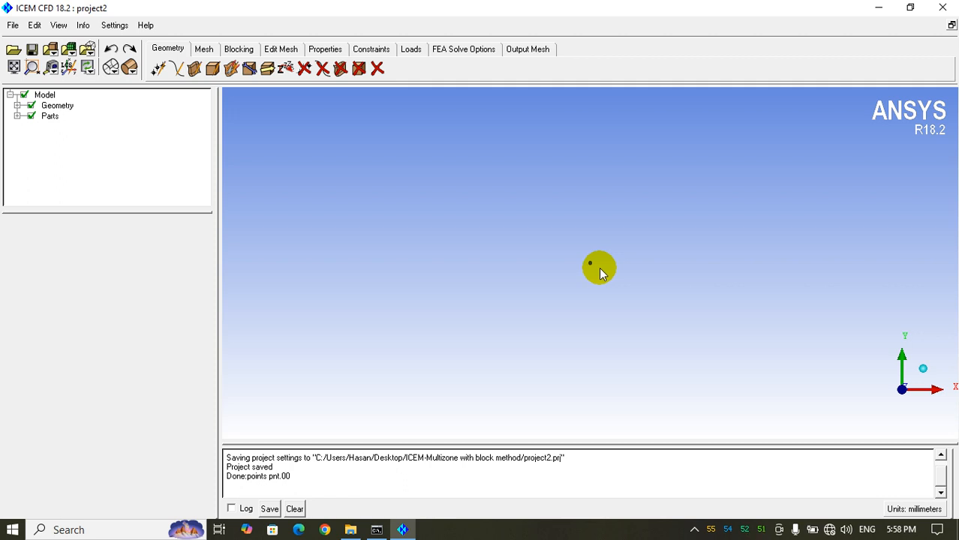
Step: Create a point at explicit coordinates X 10, Y 0, Z 0 and fit the geometry in the view
click(156, 70)
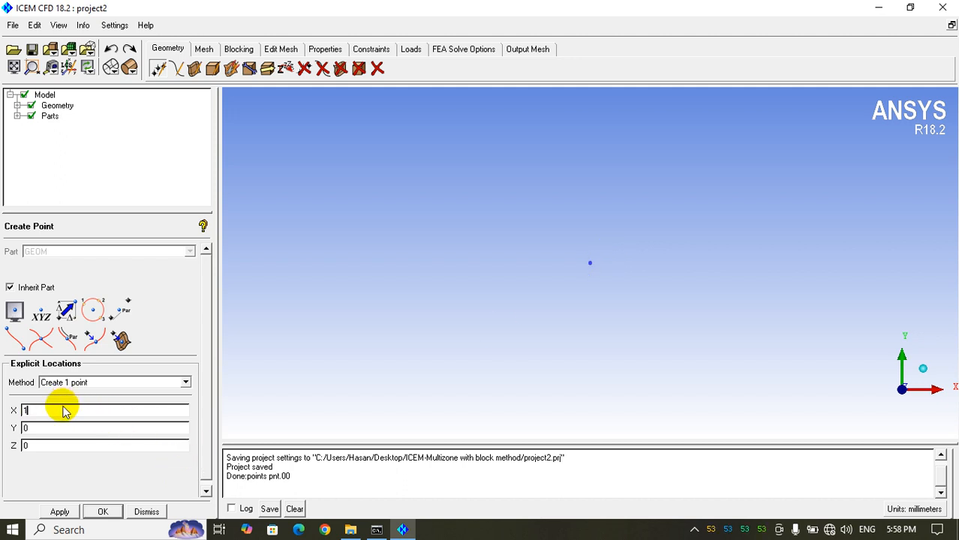
drag(21, 412, 35, 418)
click(28, 430)
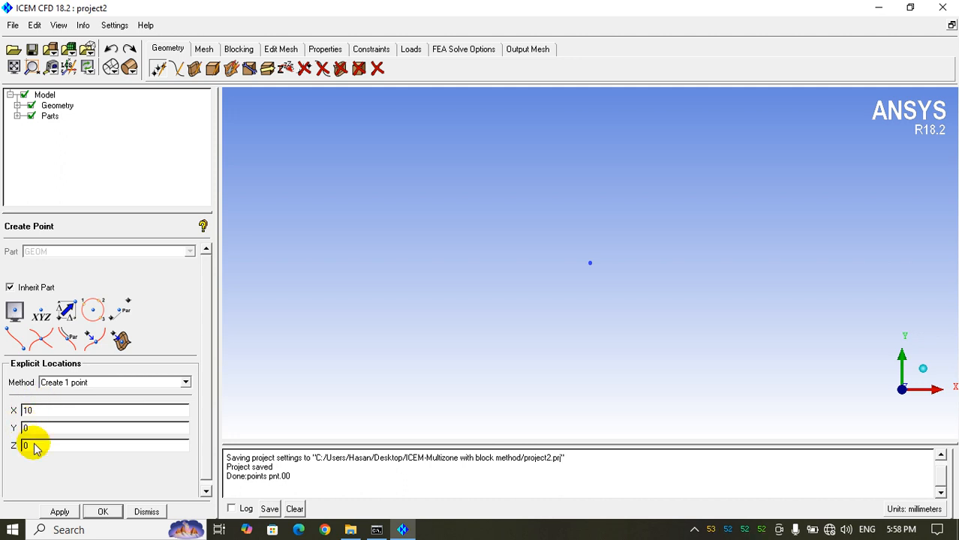
click(59, 511)
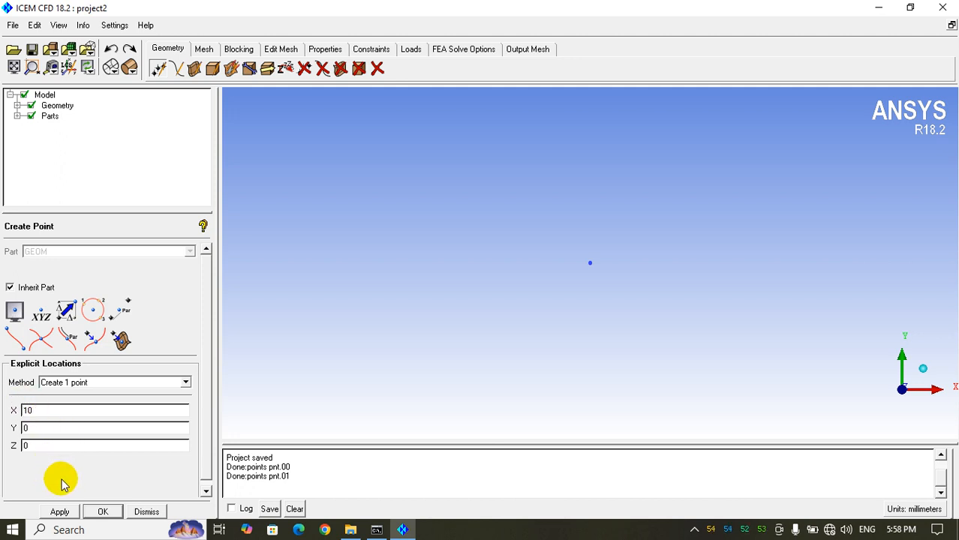
click(14, 68)
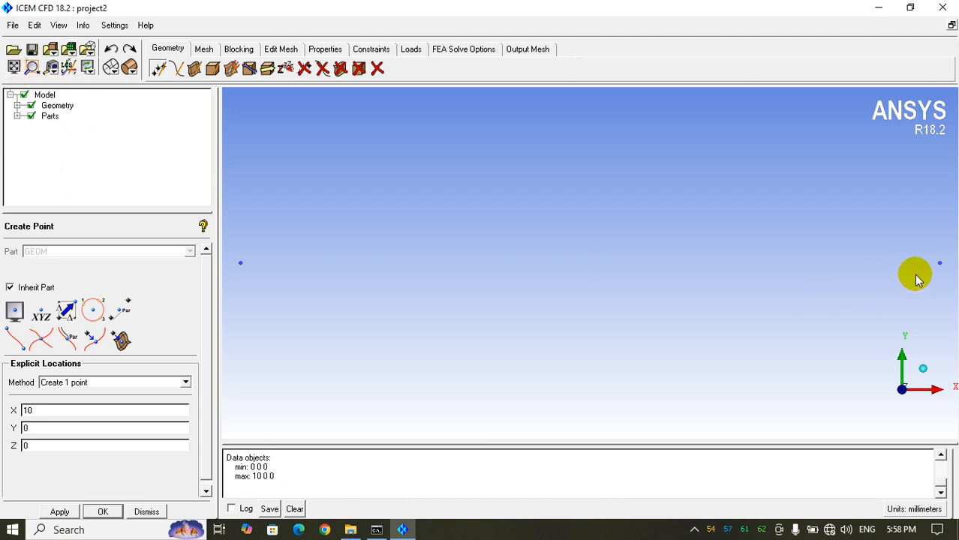
Step: Create a point at explicit coordinates X 0, Y 10, Z 0 and fit the geometry in the view
double_click(26, 410)
text(0)
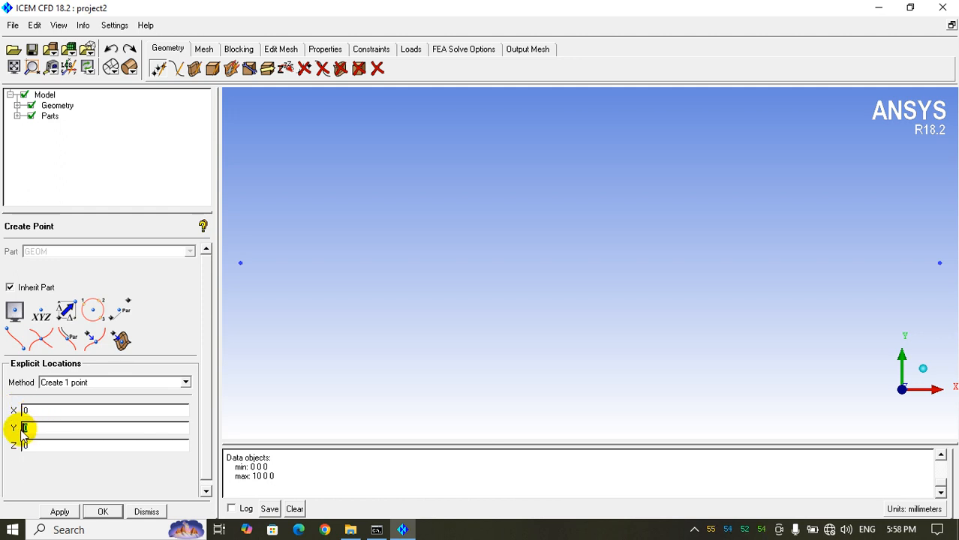
double_click(38, 428)
text(10)
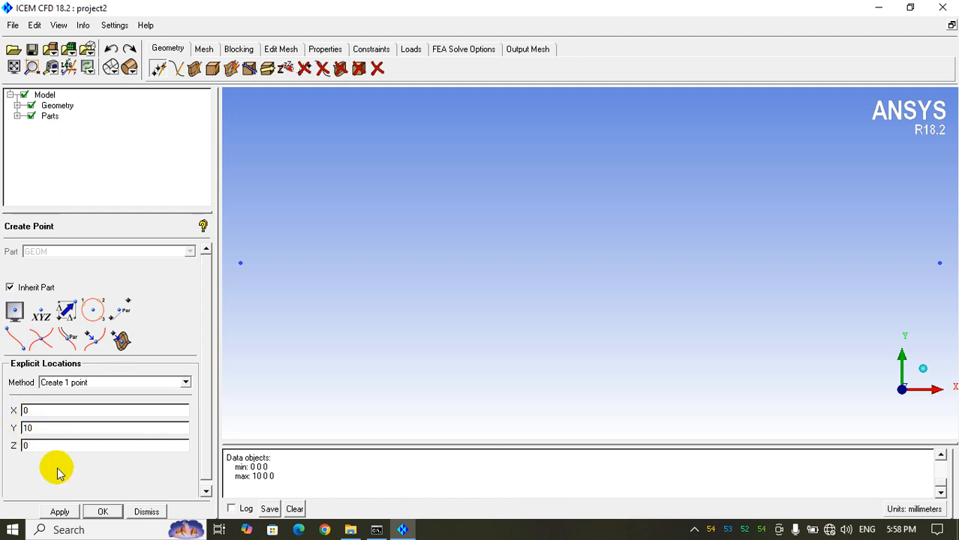
click(60, 511)
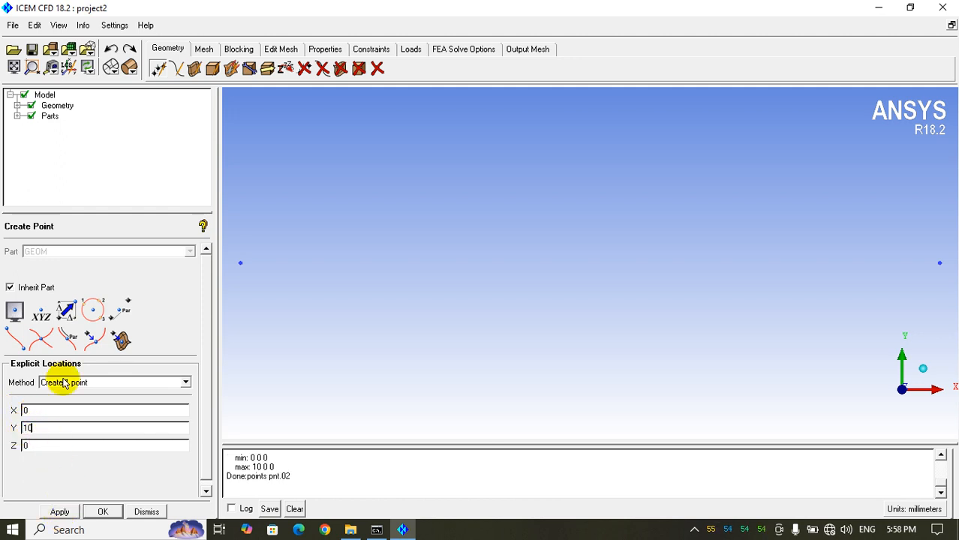
click(14, 68)
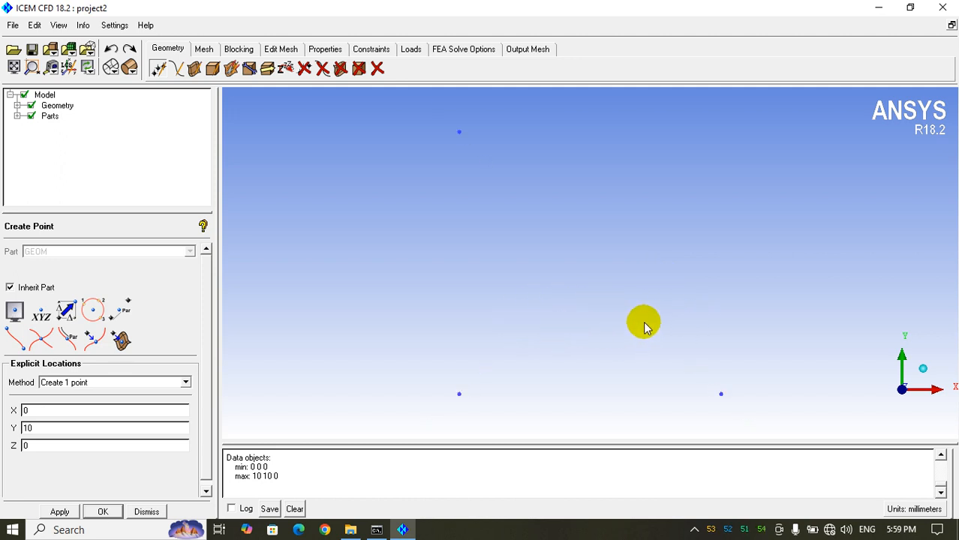
Step: Examine the arrangement of the three points from the front and from oblique angles
scroll(644, 318, down, 3)
scroll(654, 321, up, 3)
scroll(654, 319, down, 2)
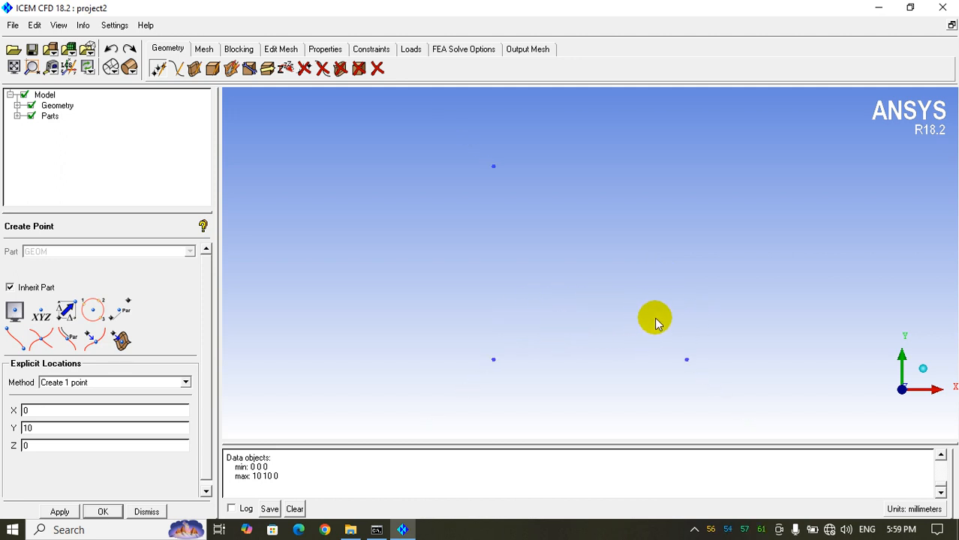
scroll(655, 325, up, 3)
drag(683, 328, 482, 242)
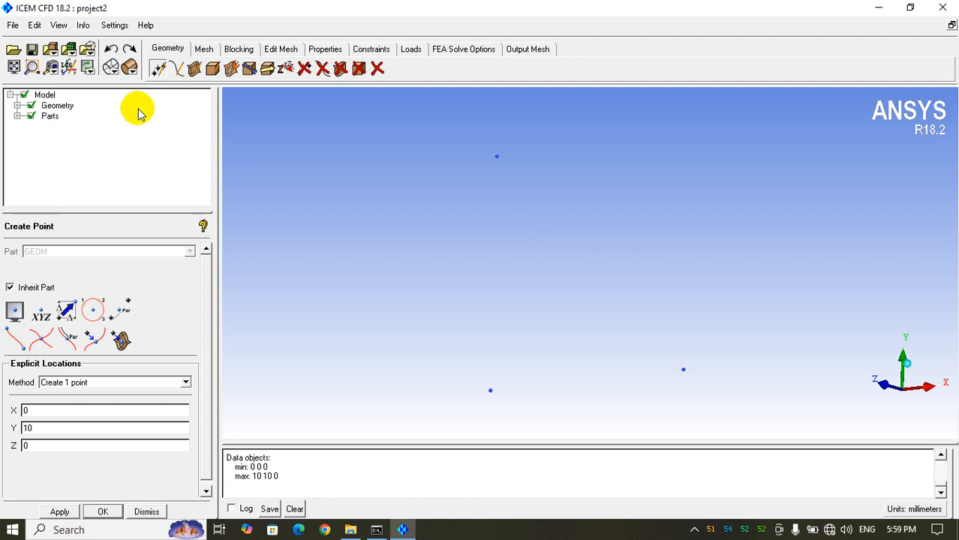
click(59, 28)
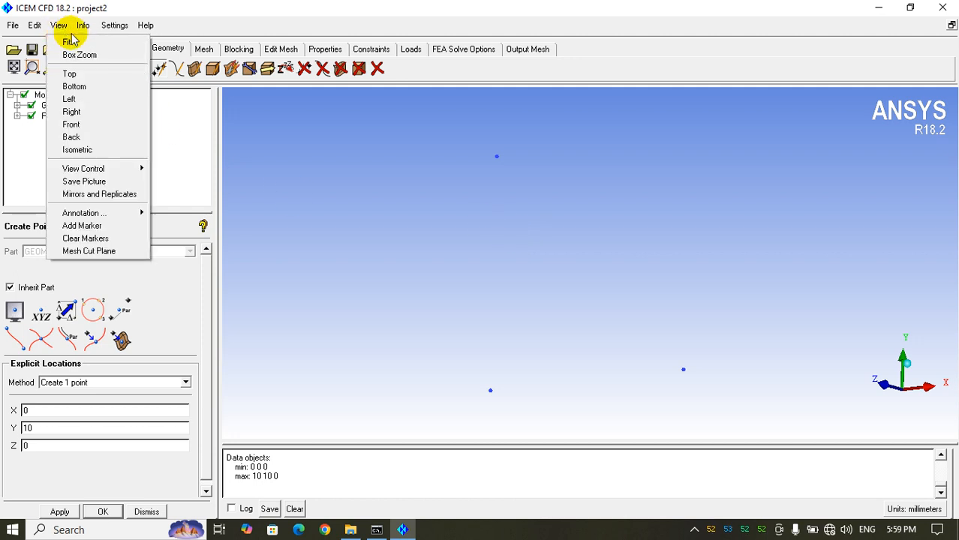
click(82, 125)
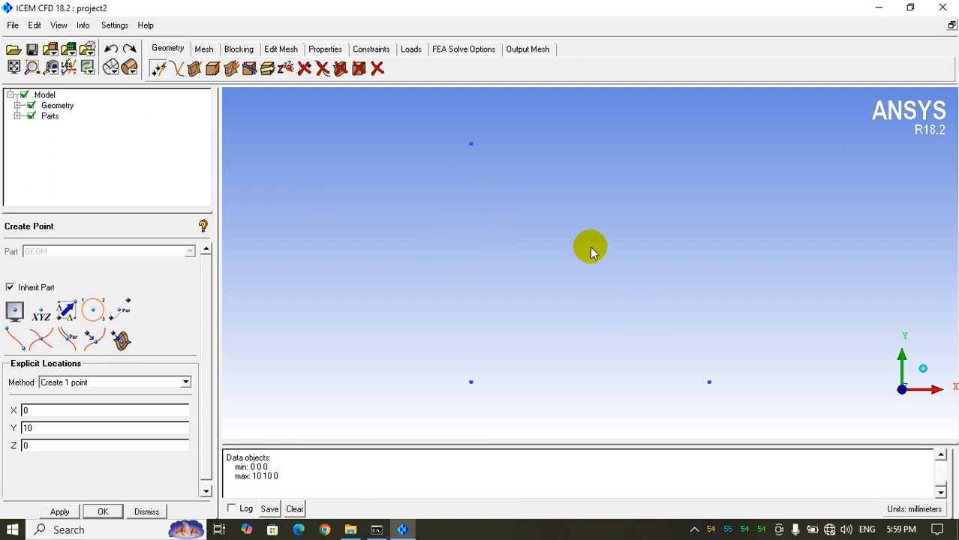
drag(571, 338, 562, 240)
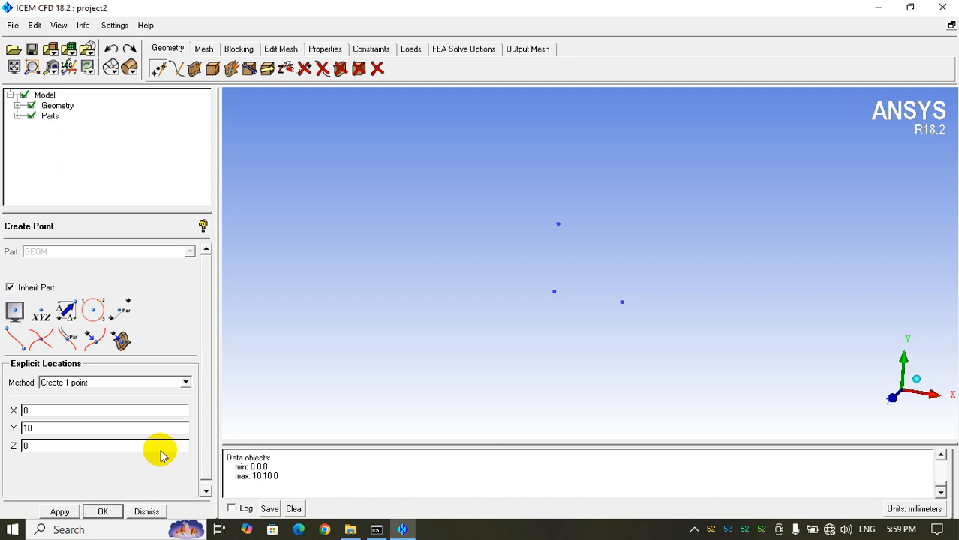
Step: Create two outer points at explicit coordinates (0, 12, 0) and (12, 0, 0)
double_click(60, 425)
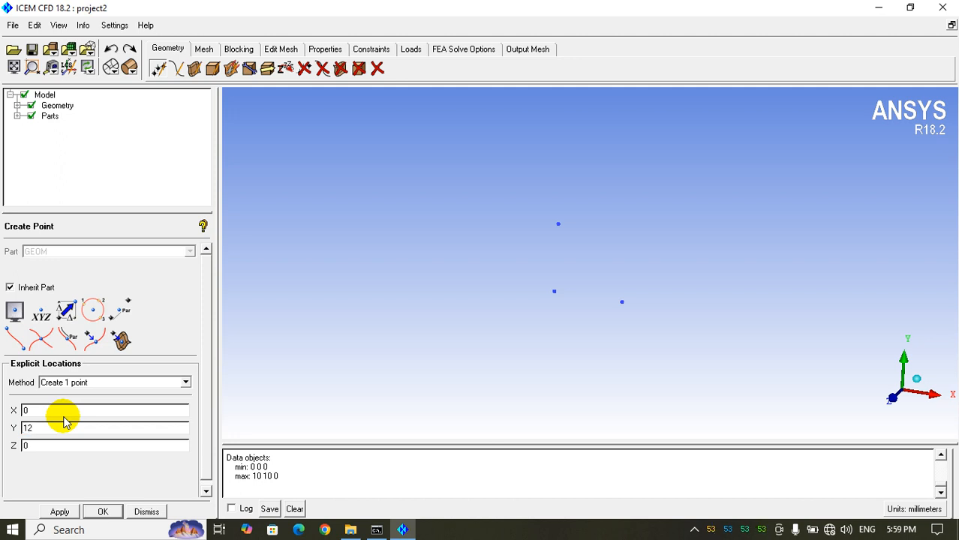
click(59, 511)
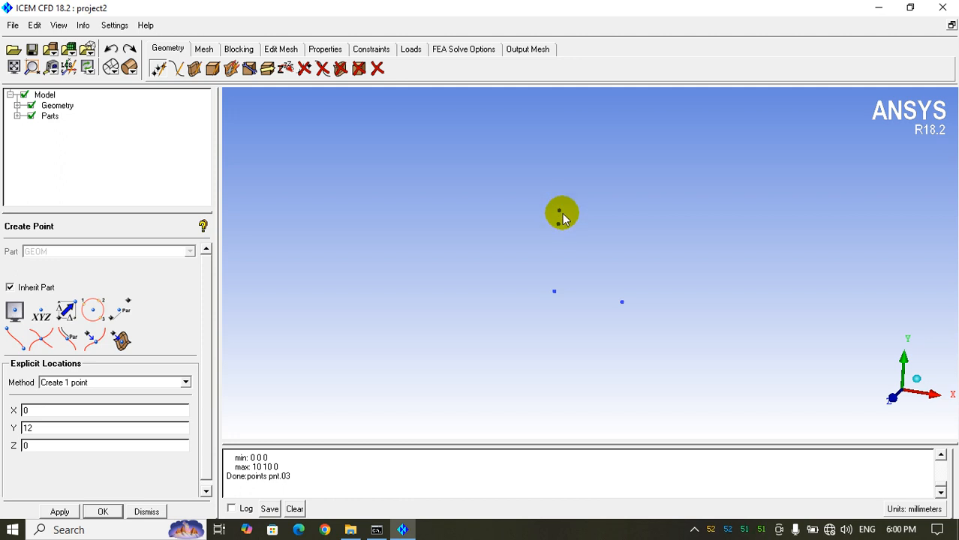
double_click(38, 411)
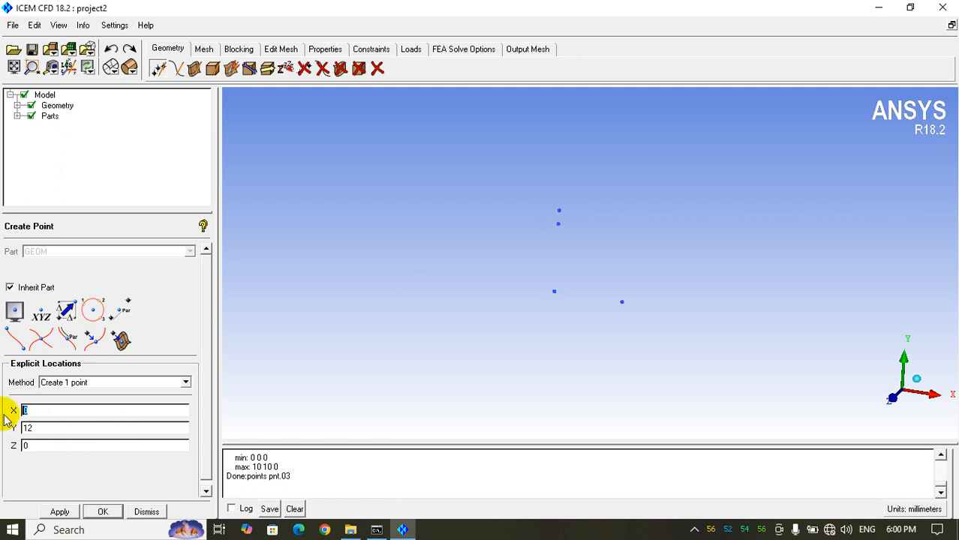
text(12)
key(Tab)
text(0)
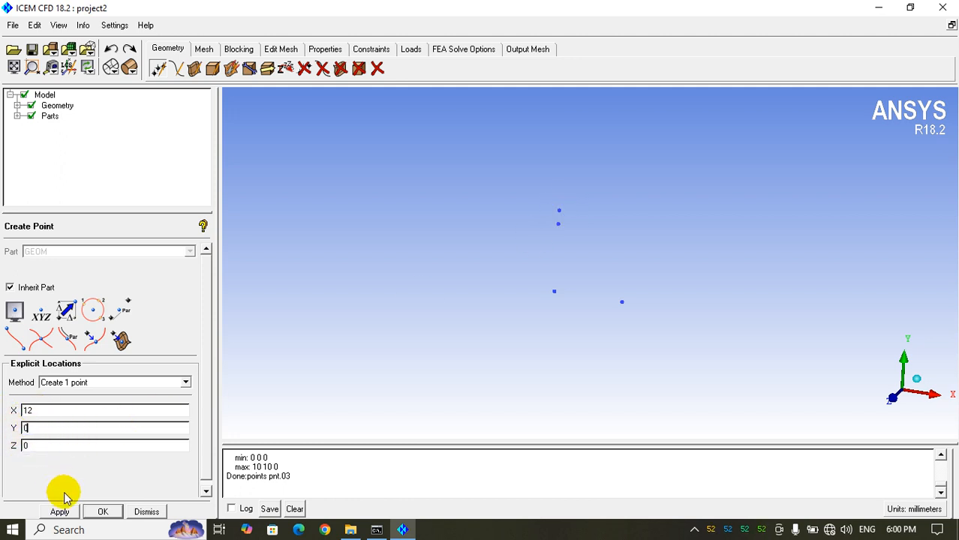
click(60, 512)
Step: Create a point at explicit coordinates X 0, Y 0, Z 200
drag(42, 411, 4, 415)
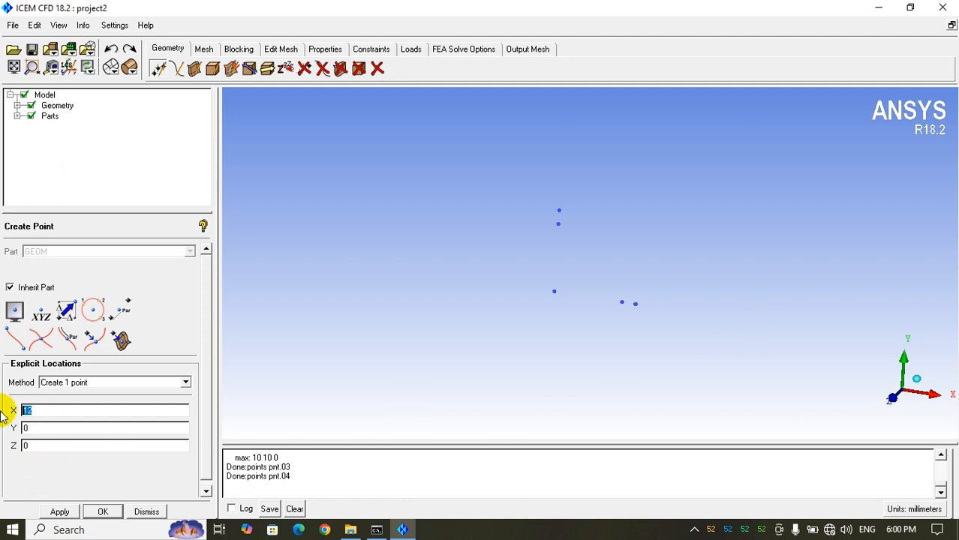
text(0)
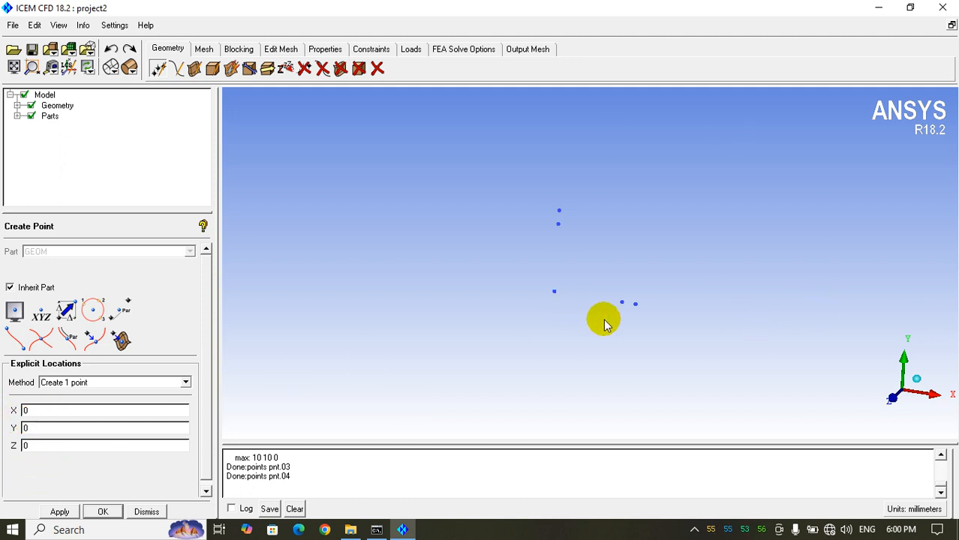
drag(606, 324, 584, 263)
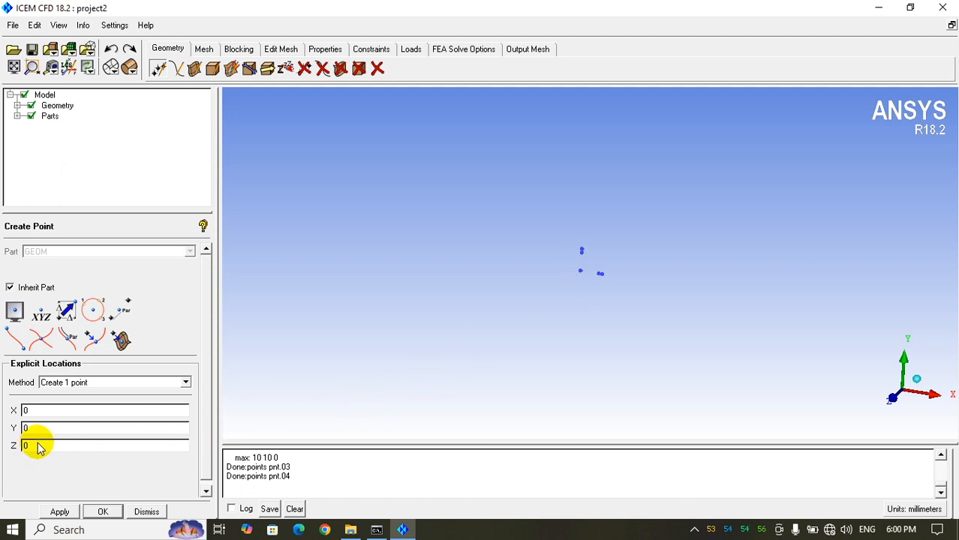
text(00)
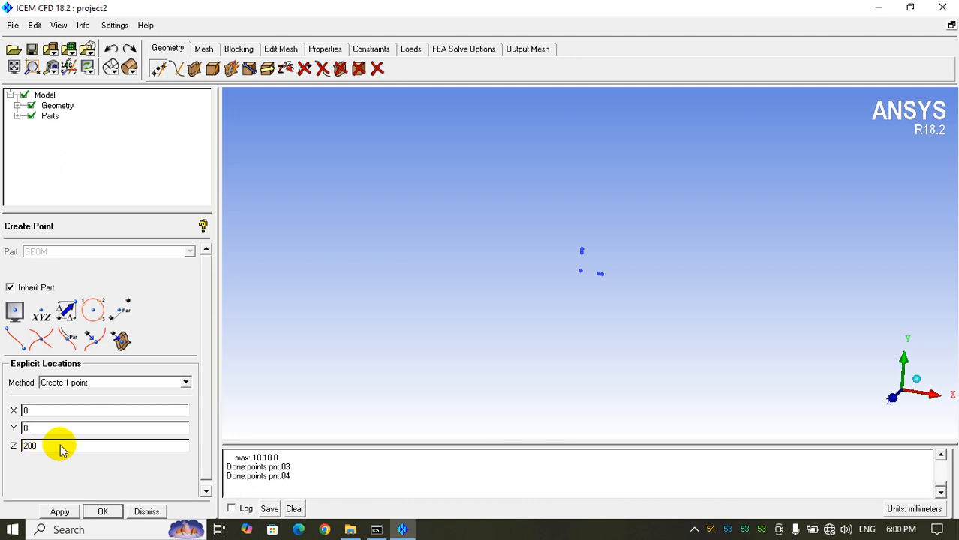
click(68, 513)
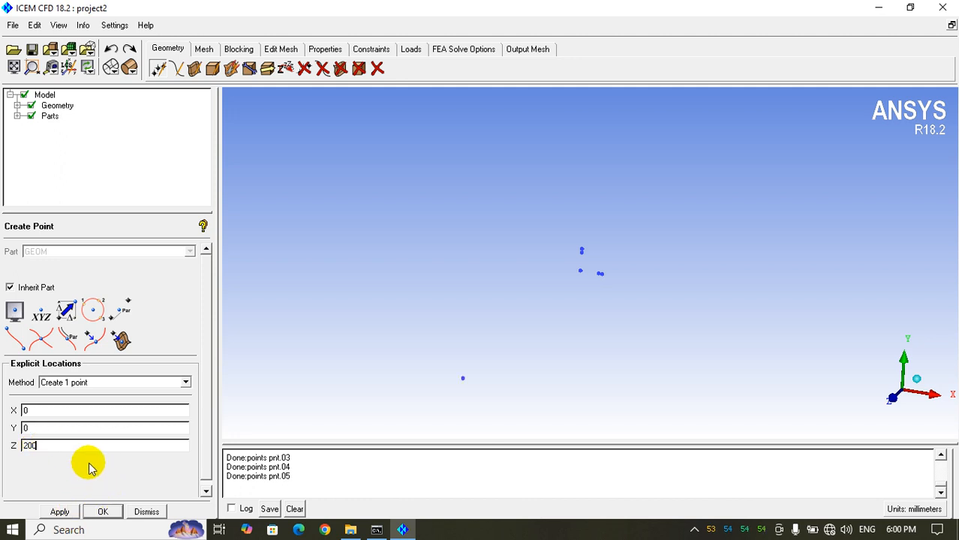
Step: Create a point at explicit coordinates X 10, Y 0, Z 200
click(42, 411)
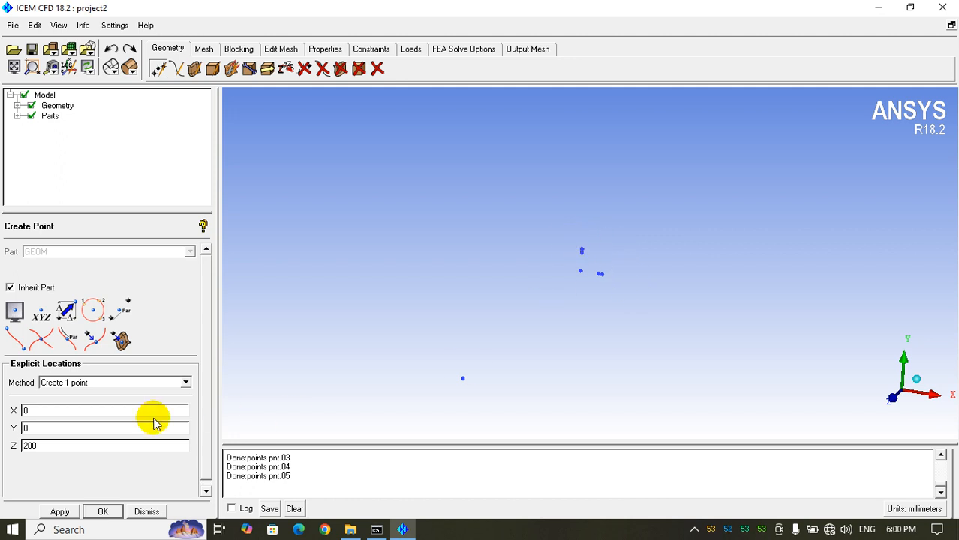
double_click(81, 407)
text(1)
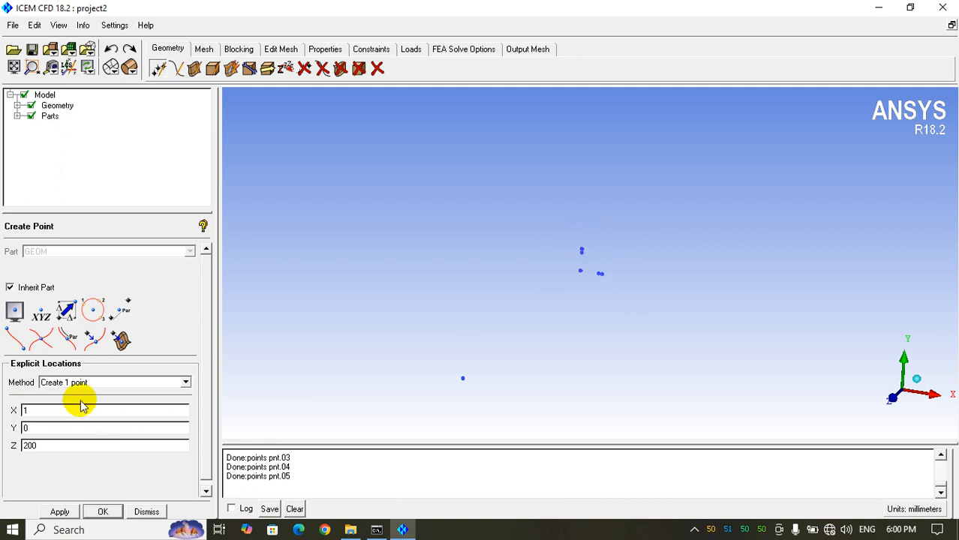
text(0)
click(60, 512)
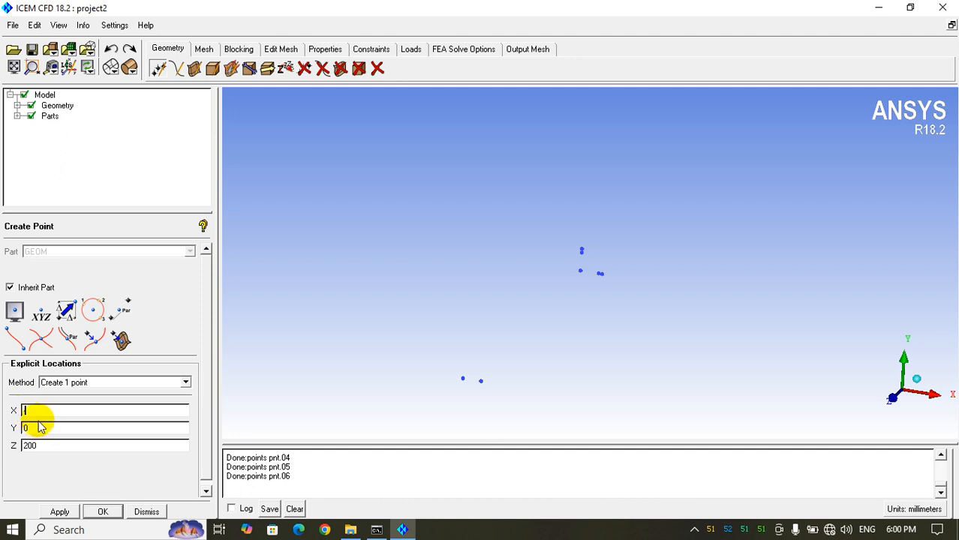
Step: Create two points at explicit coordinates (0, 10, 200) and (12, 0, 200)
text(10)
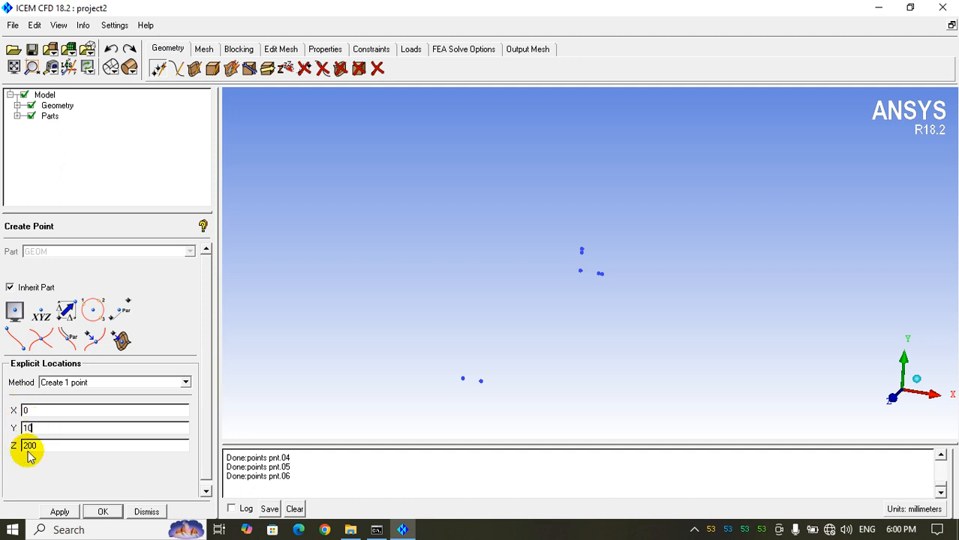
click(36, 413)
text(12)
key(Tab)
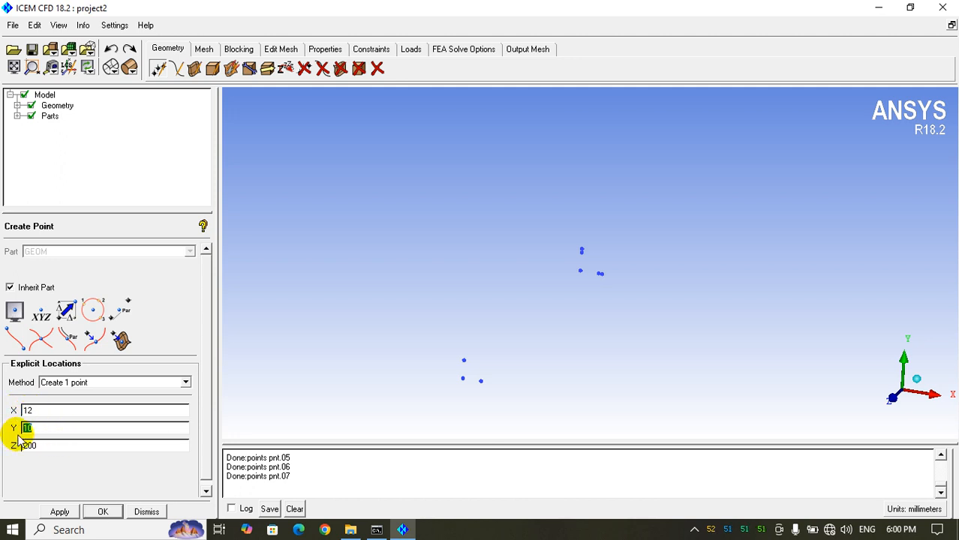
text(0)
Step: Create the last point at explicit coordinates (0, 12, 200) and close point creation
double_click(26, 411)
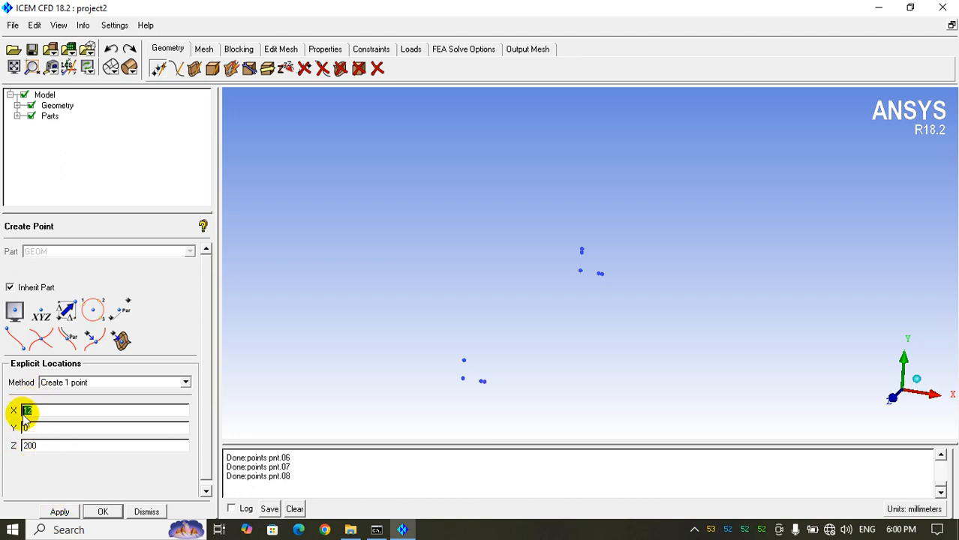
double_click(25, 429)
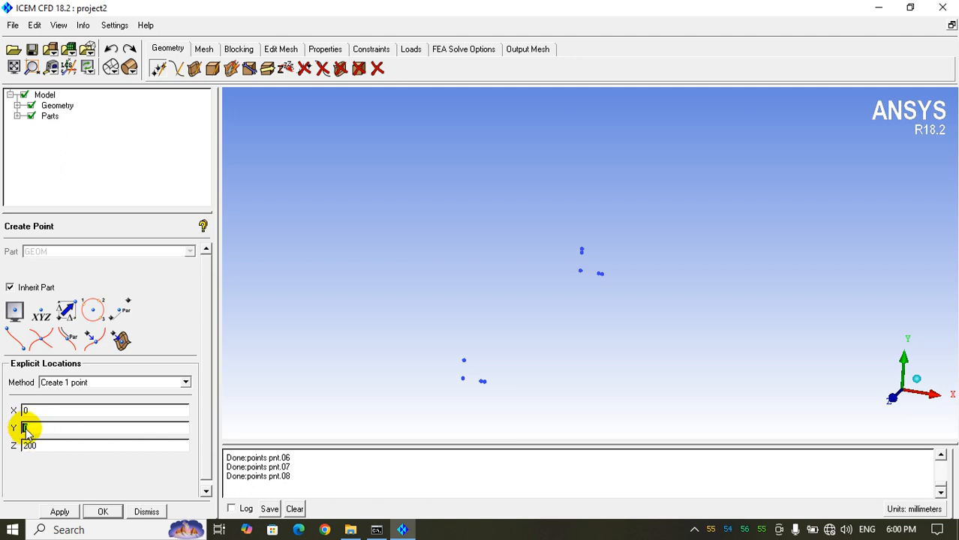
click(148, 511)
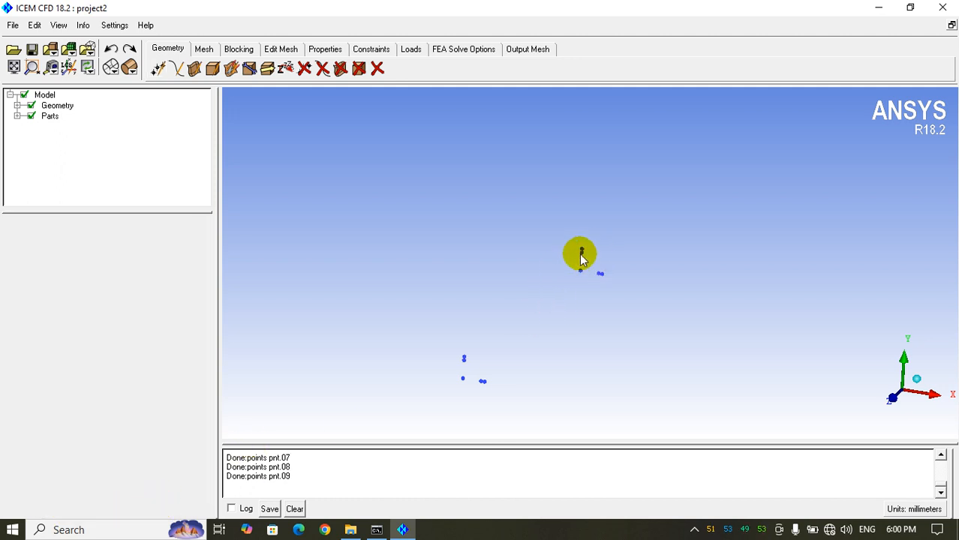
Step: Open curve creation, expand the Geometry and Parts branches of the model tree, and check the Points display
click(176, 69)
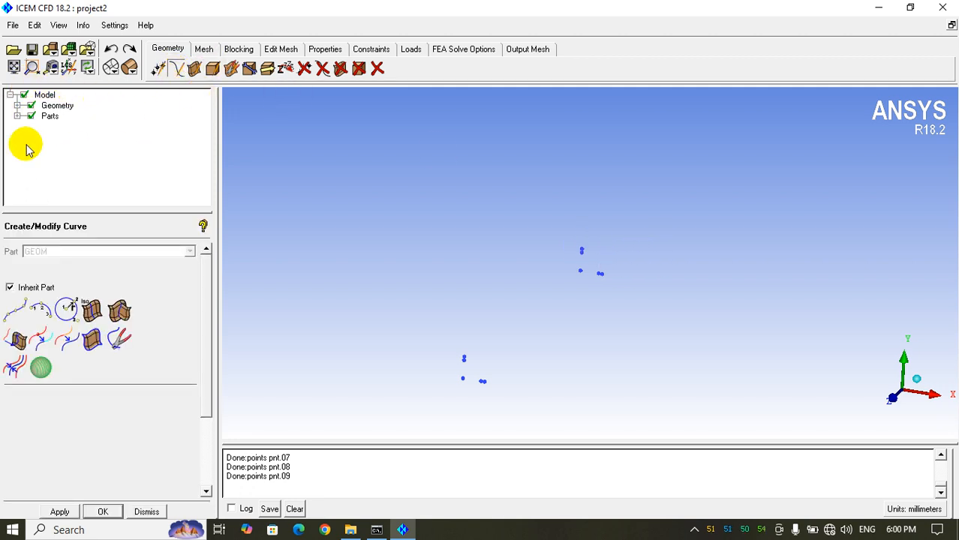
click(17, 116)
click(16, 106)
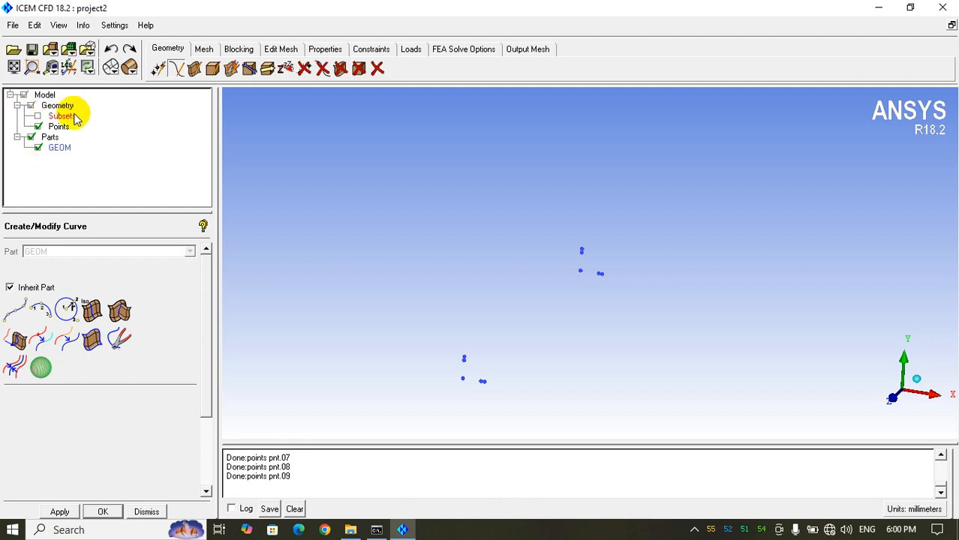
click(38, 127)
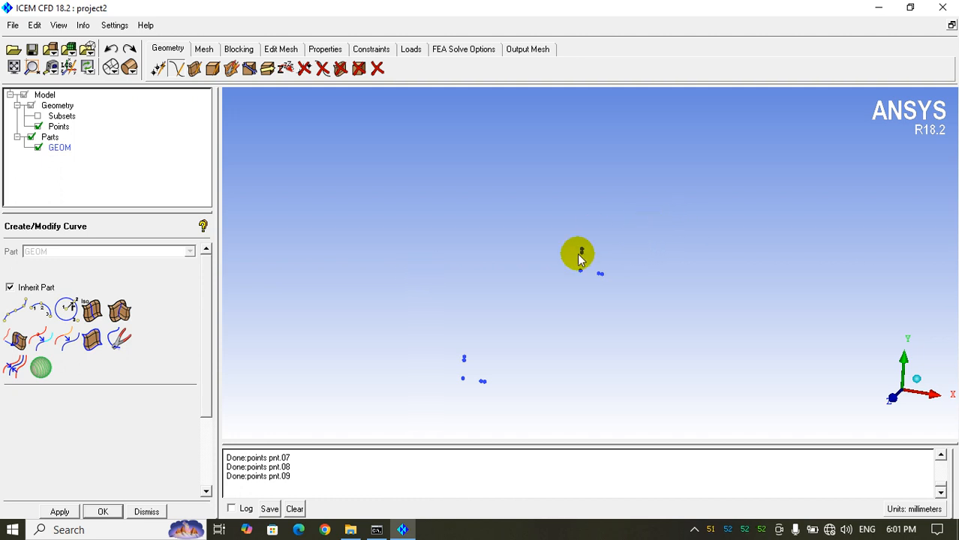
mouse_move(573, 370)
mouse_down()
mouse_move(587, 280)
mouse_move(575, 363)
mouse_up()
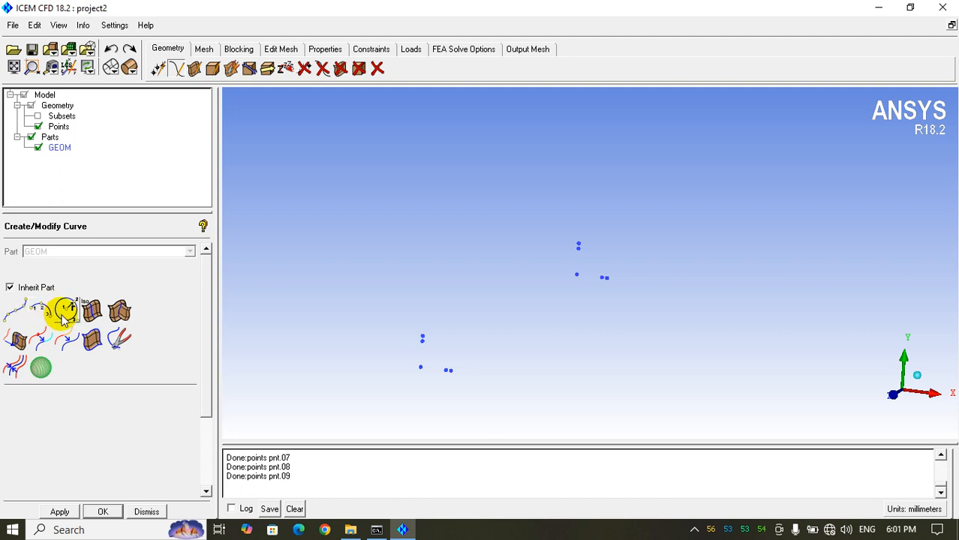
click(65, 311)
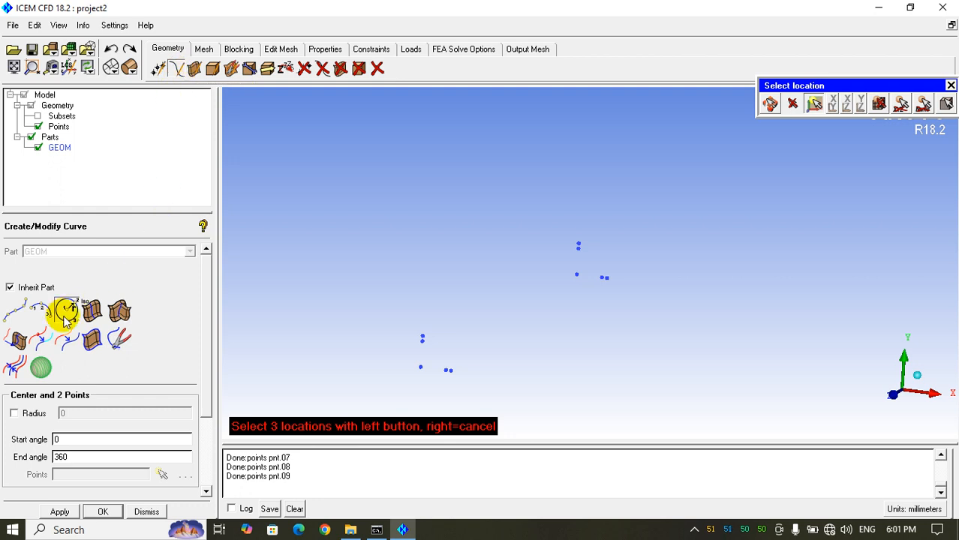
mouse_move(206, 315)
mouse_down()
mouse_move(207, 338)
mouse_move(211, 306)
mouse_up()
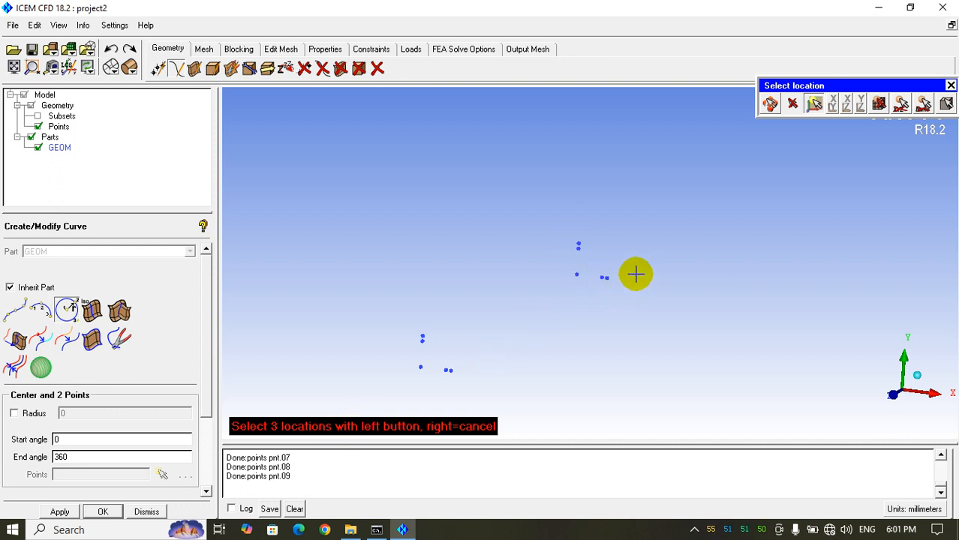
right_click(552, 294)
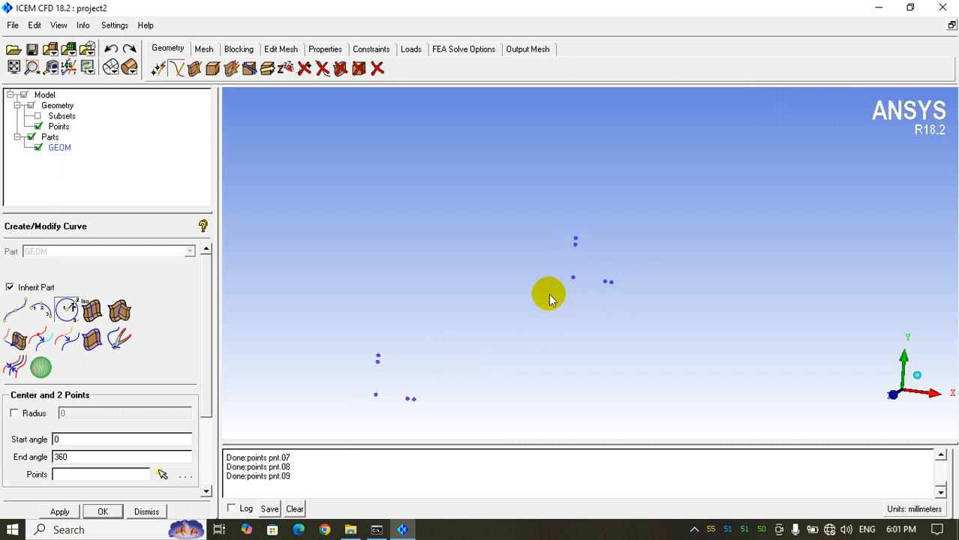
Step: Create a full circle from center and two points, centered on the origin through points (10, 0, 0) and (0, 10, 0)
click(16, 67)
middle_drag(677, 250, 458, 384)
right_drag(458, 383, 583, 310)
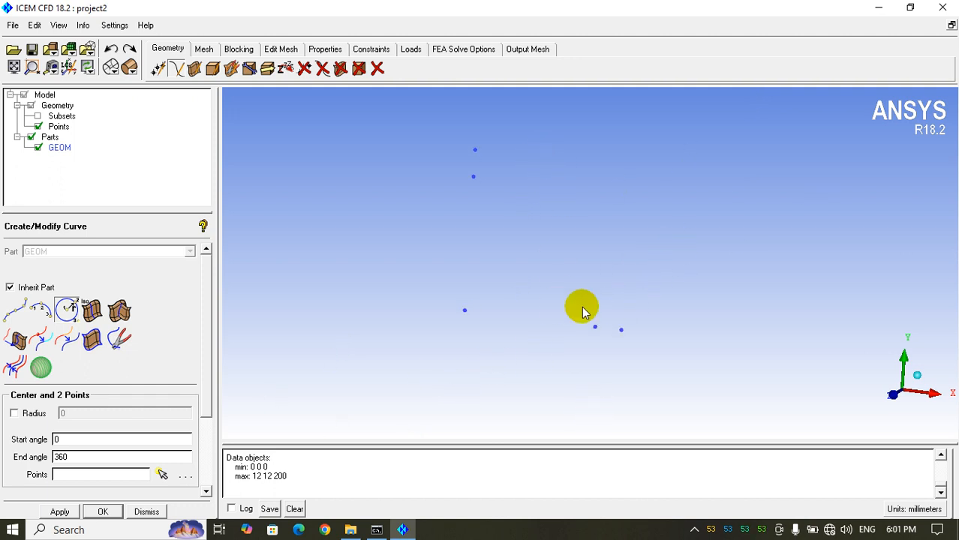
right_drag(595, 188, 577, 354)
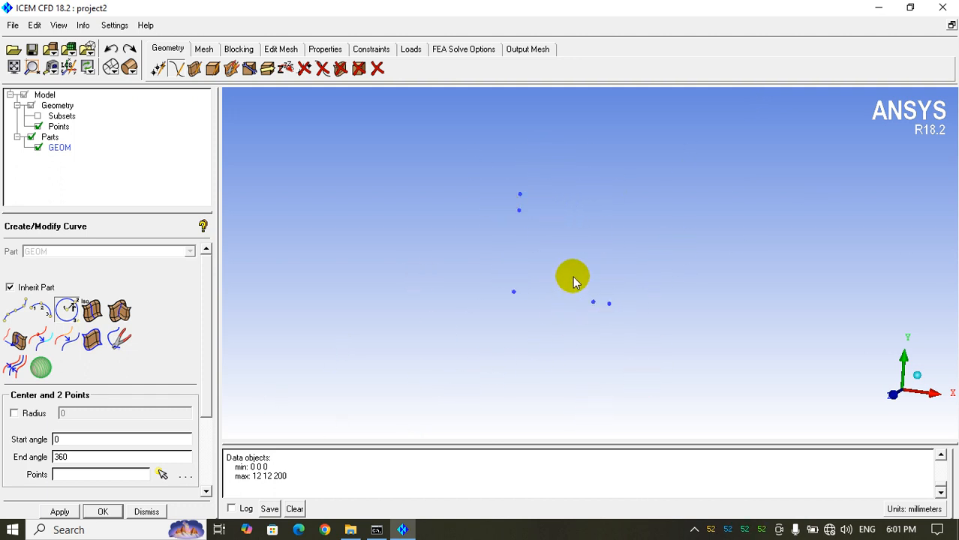
click(67, 313)
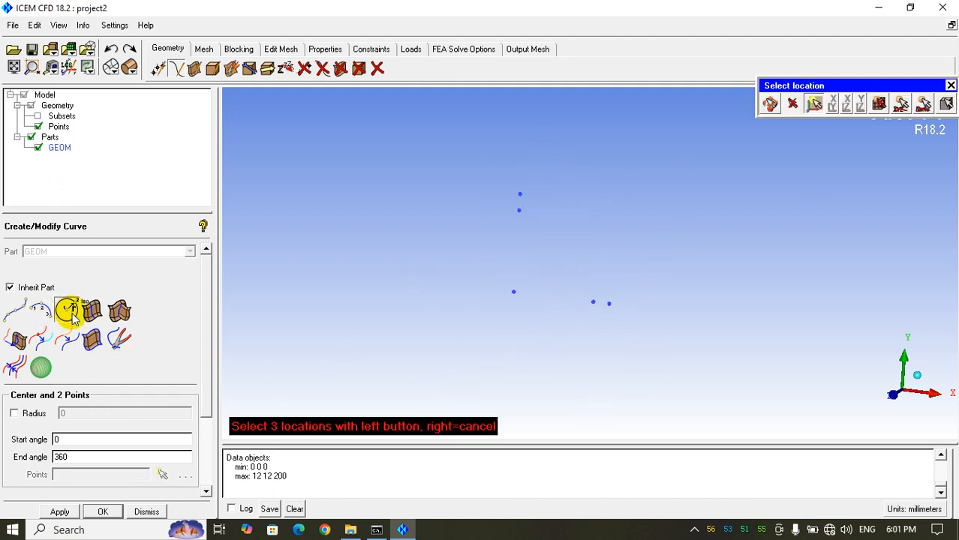
click(514, 292)
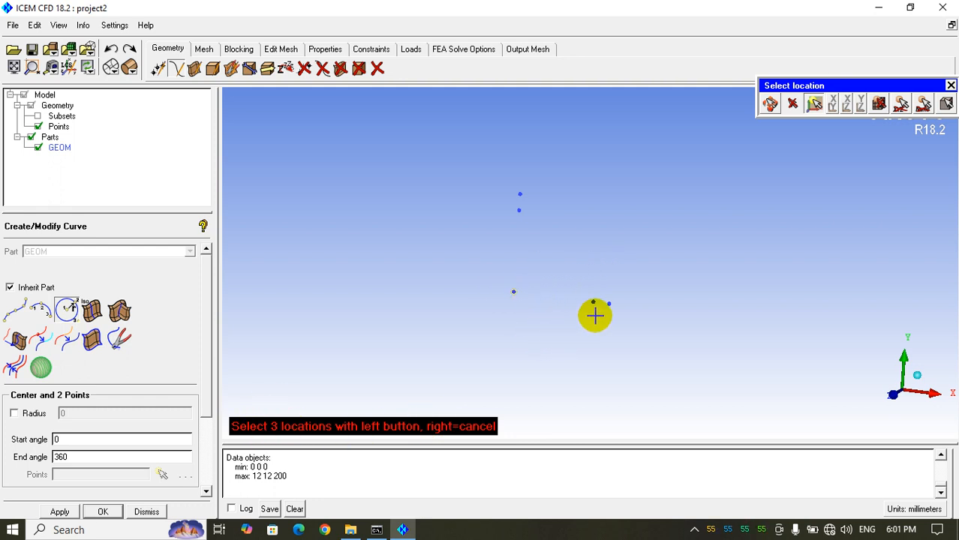
click(585, 303)
click(517, 210)
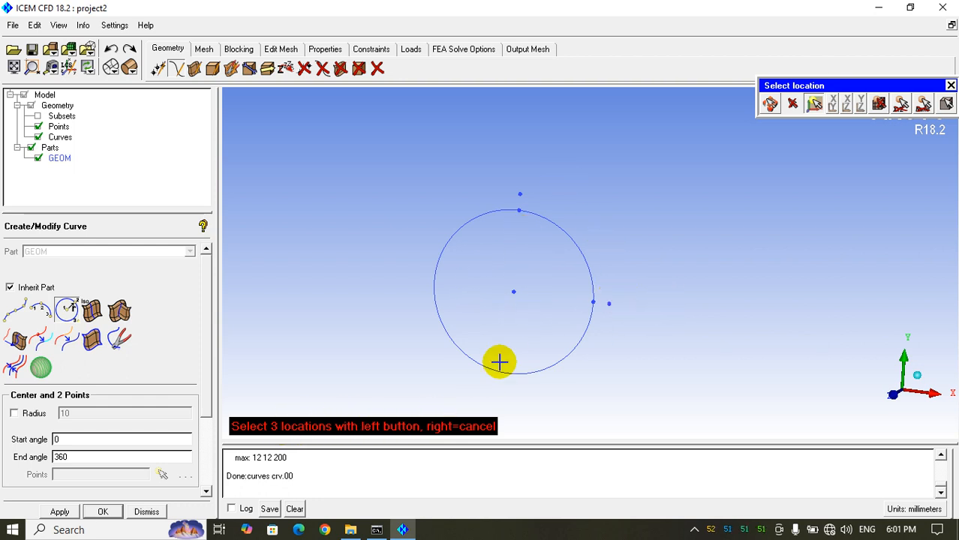
right_click(583, 358)
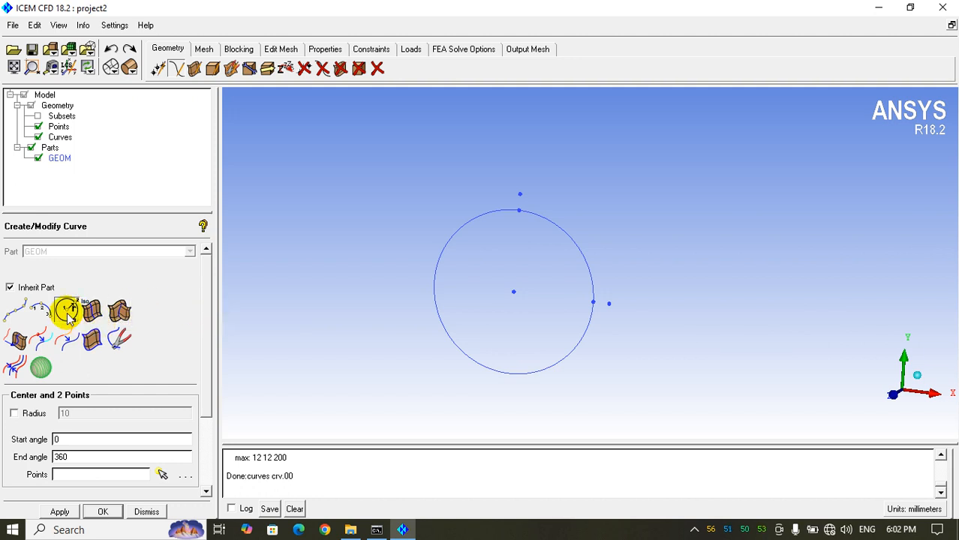
Step: Create a concentric outer circle centered on the origin through points (12, 0, 0) and (0, 12, 0)
click(67, 311)
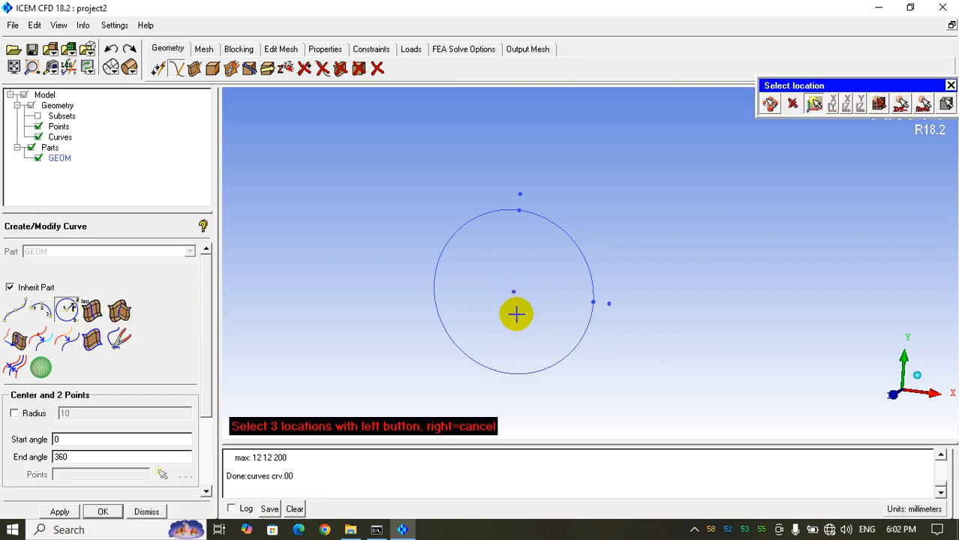
click(608, 303)
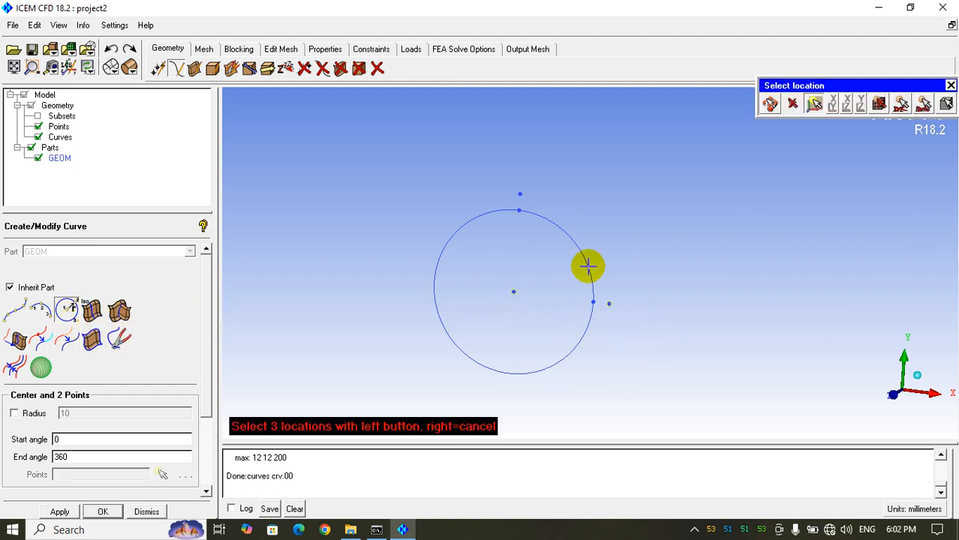
click(521, 195)
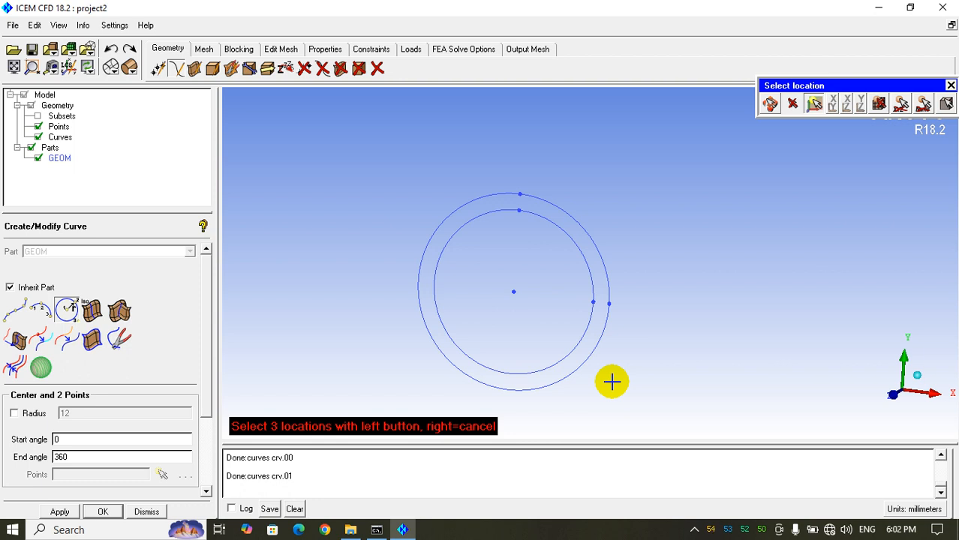
right_click(673, 364)
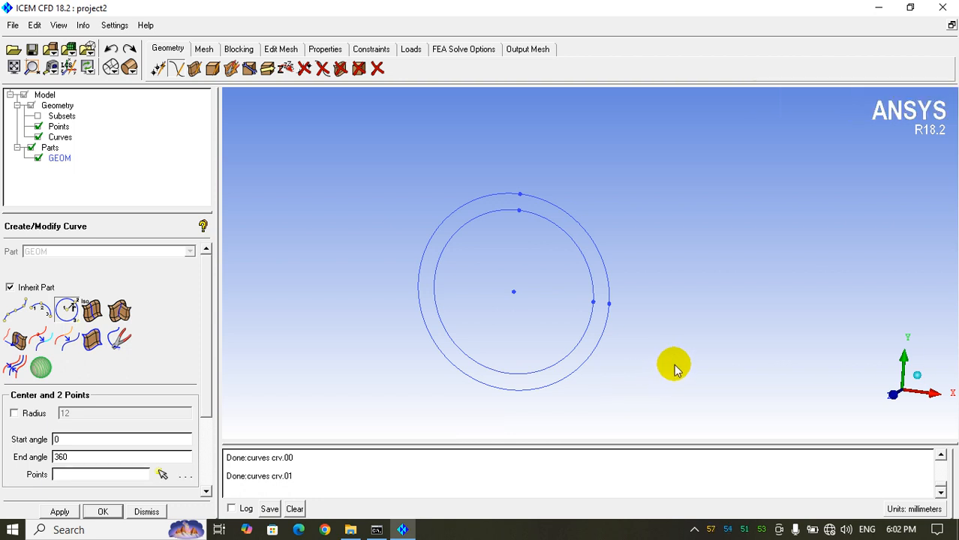
Step: Create two concentric full circles of radius 10 and 12 at the Z 200 end, using its center and inner and outer points
scroll(630, 368, down, 5)
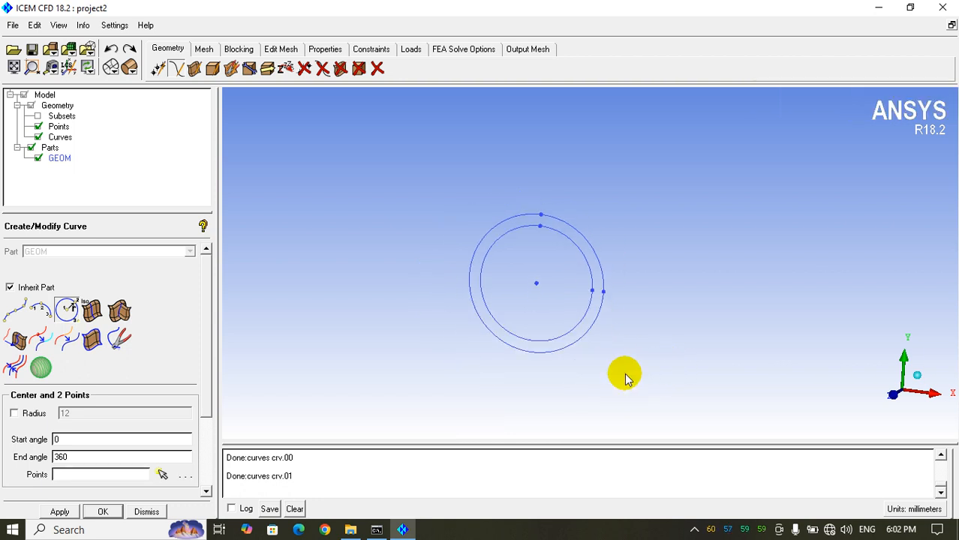
scroll(605, 252, up, 1)
scroll(537, 348, up, 2)
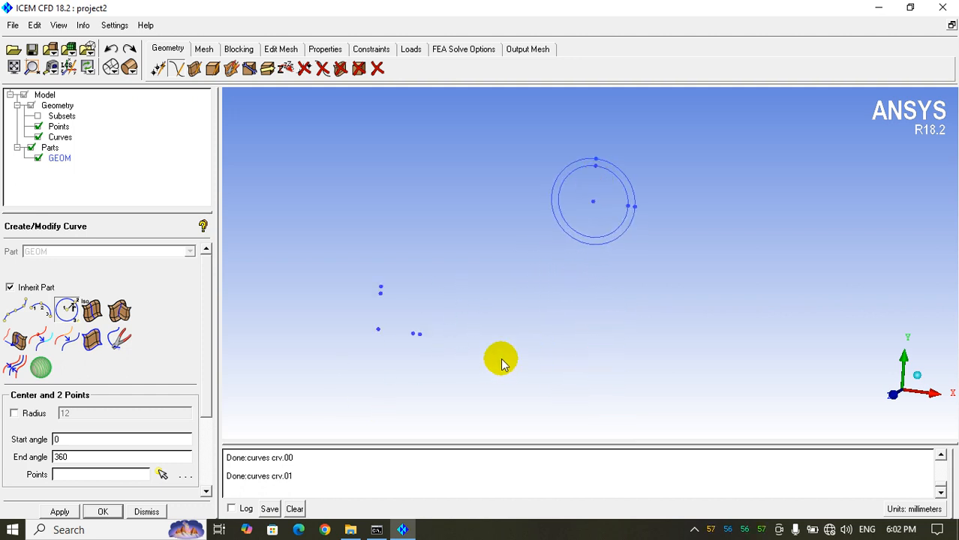
click(69, 307)
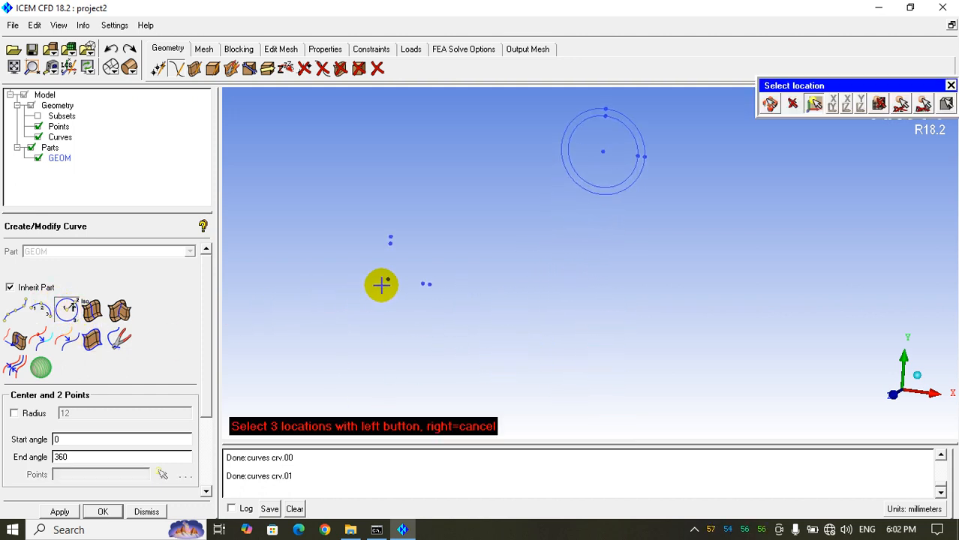
click(387, 279)
click(428, 285)
click(390, 241)
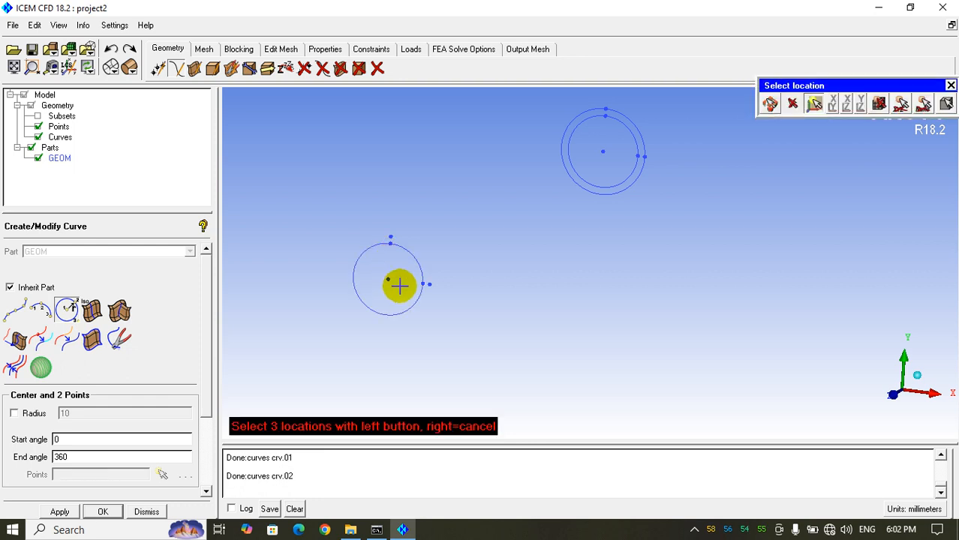
click(390, 237)
right_click(477, 297)
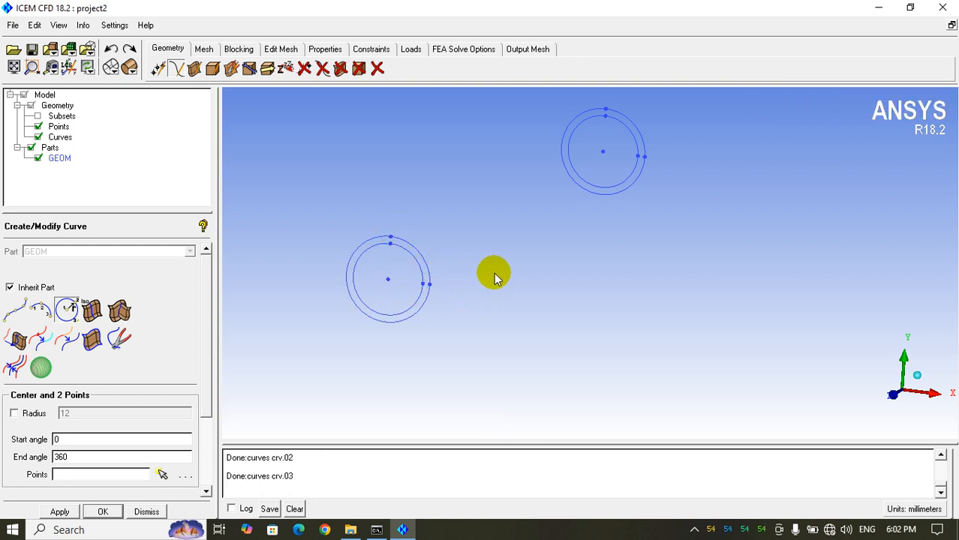
Step: Create a straight curve from points joining the inner circles' X-axis points at Z 0 and Z 200
click(13, 67)
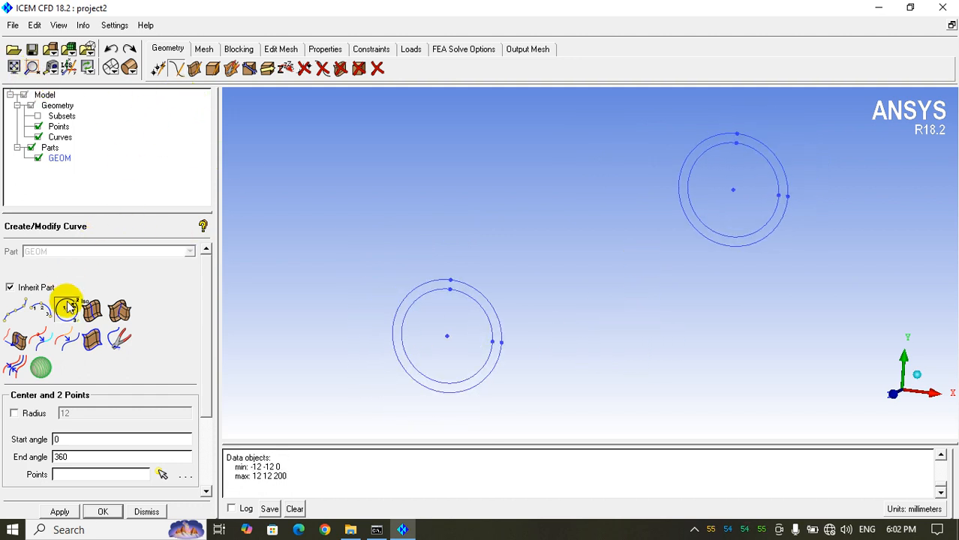
click(16, 308)
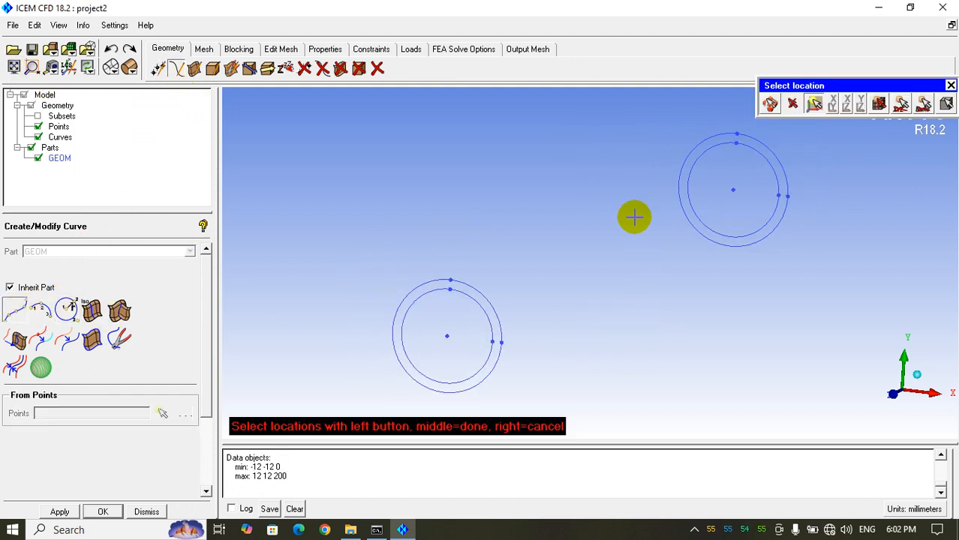
click(778, 196)
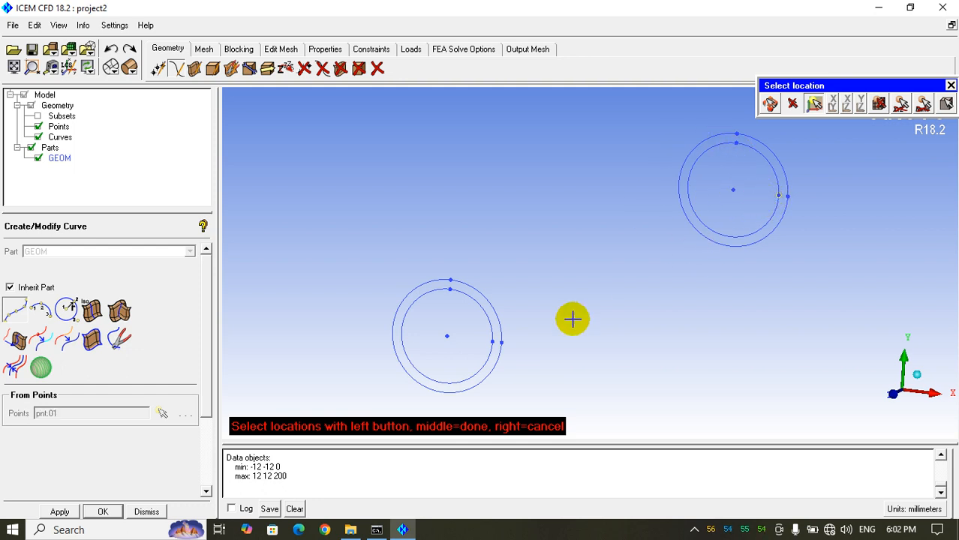
click(492, 341)
middle_click(666, 315)
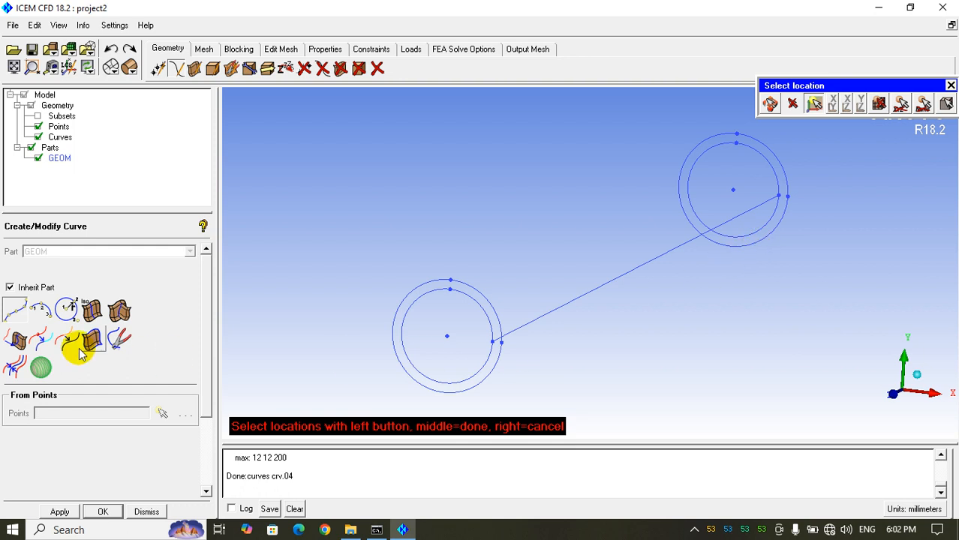
Step: Create a straight curve joining the outer circles' X-axis points at both ends, and check the Curves display
click(786, 196)
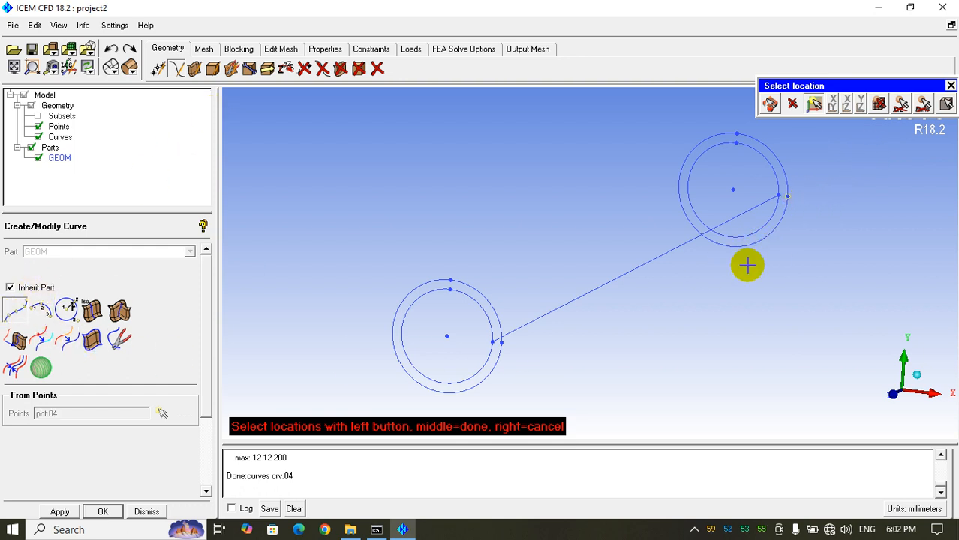
click(501, 342)
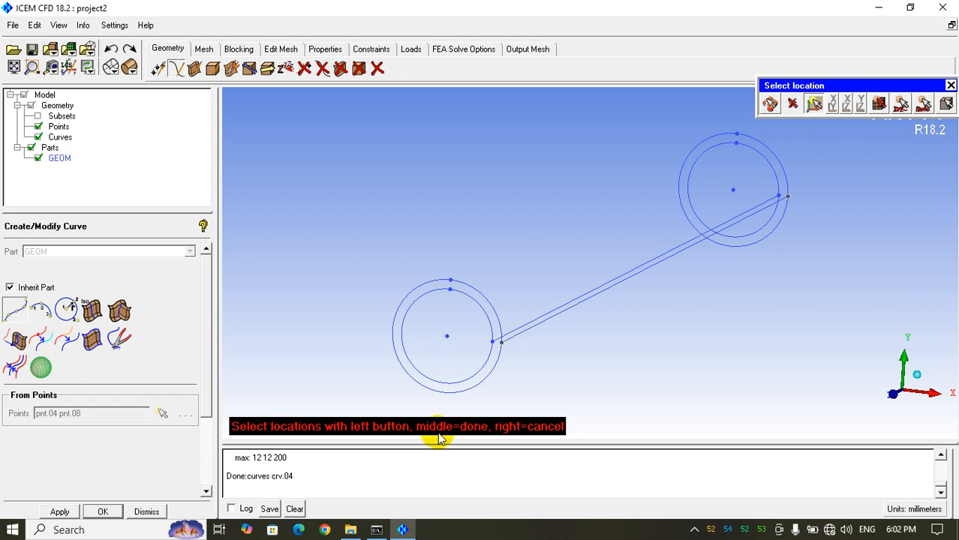
middle_click(756, 281)
middle_click(652, 331)
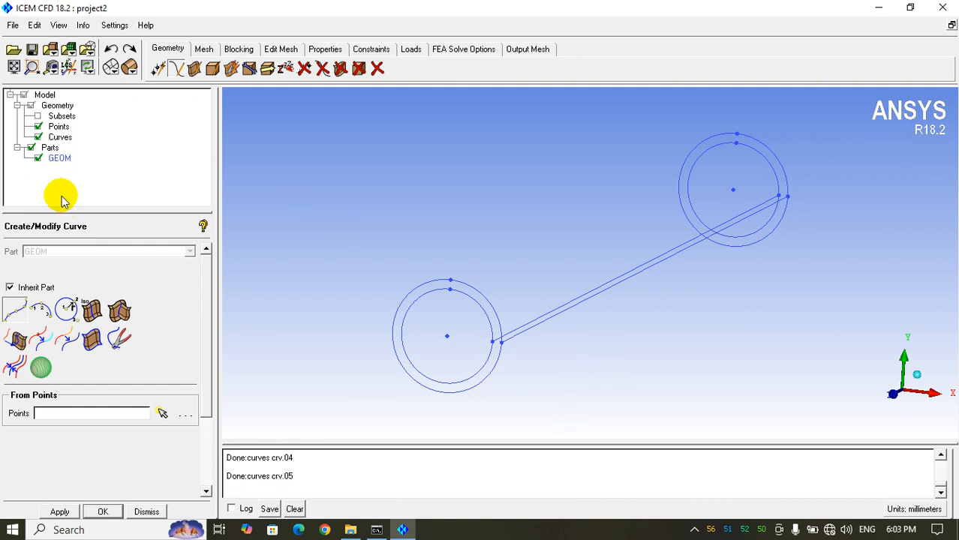
click(38, 137)
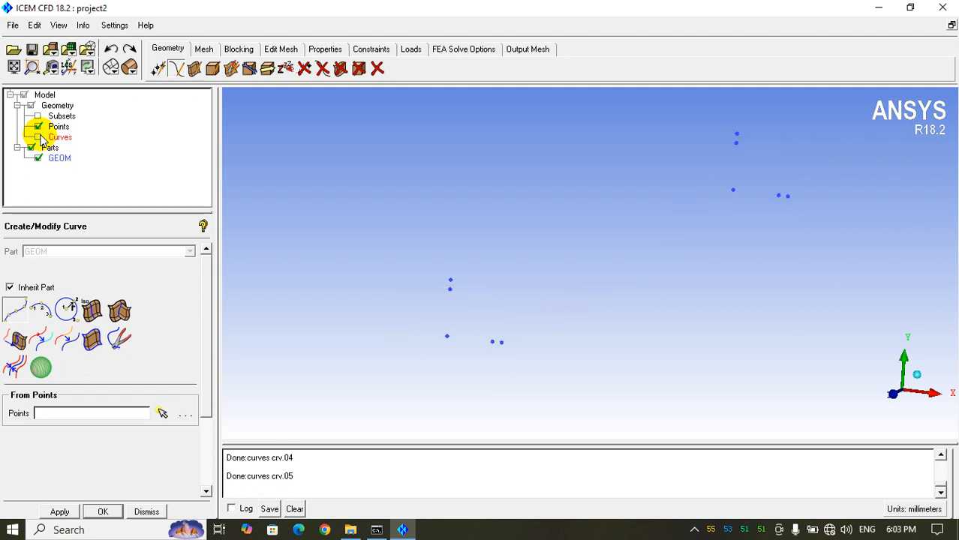
click(38, 138)
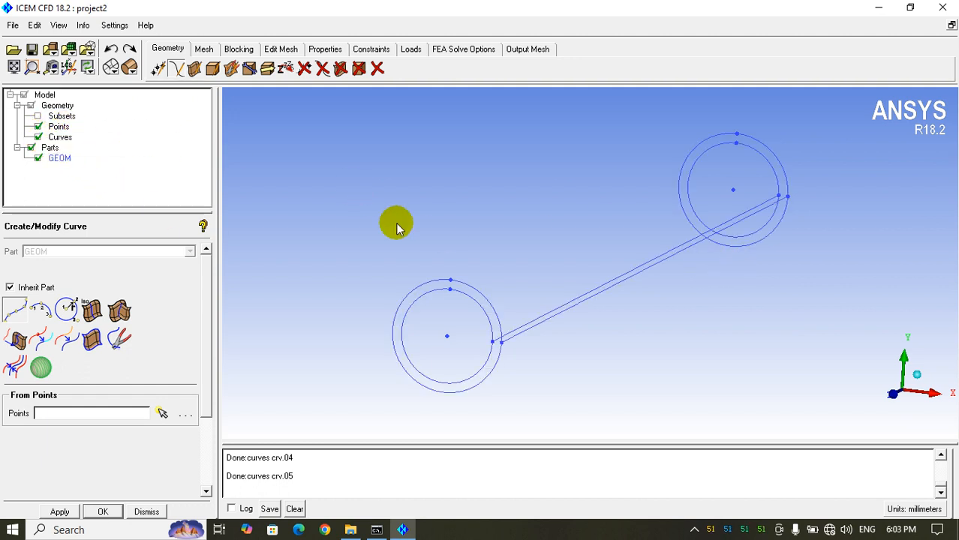
Step: Create a simple surface with the From 2-4 Curves method from the inner circle at the Z 0 end
click(195, 70)
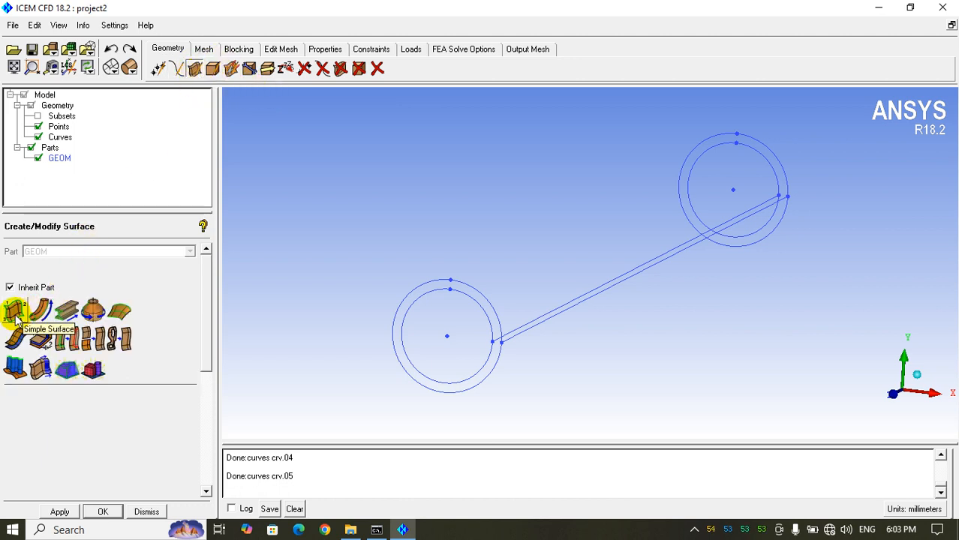
click(15, 311)
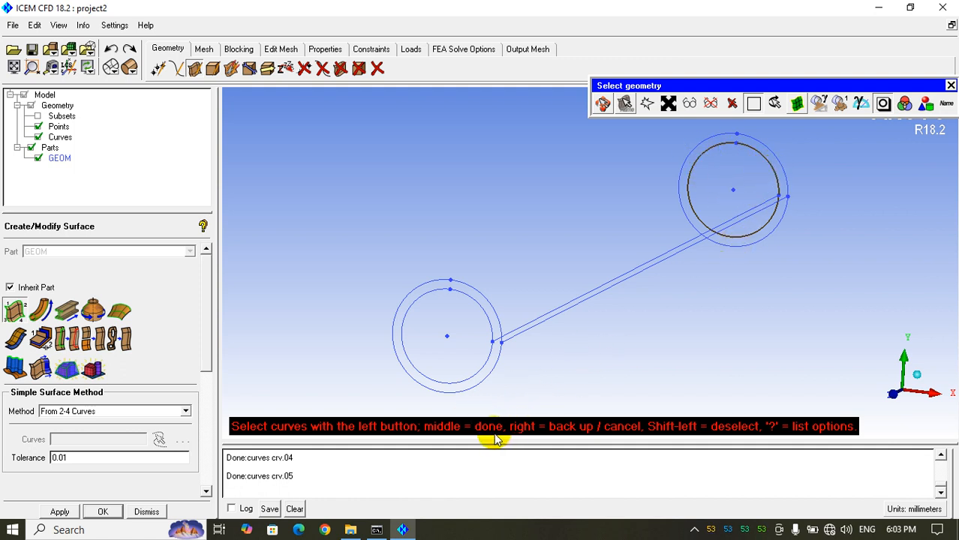
middle_click(770, 240)
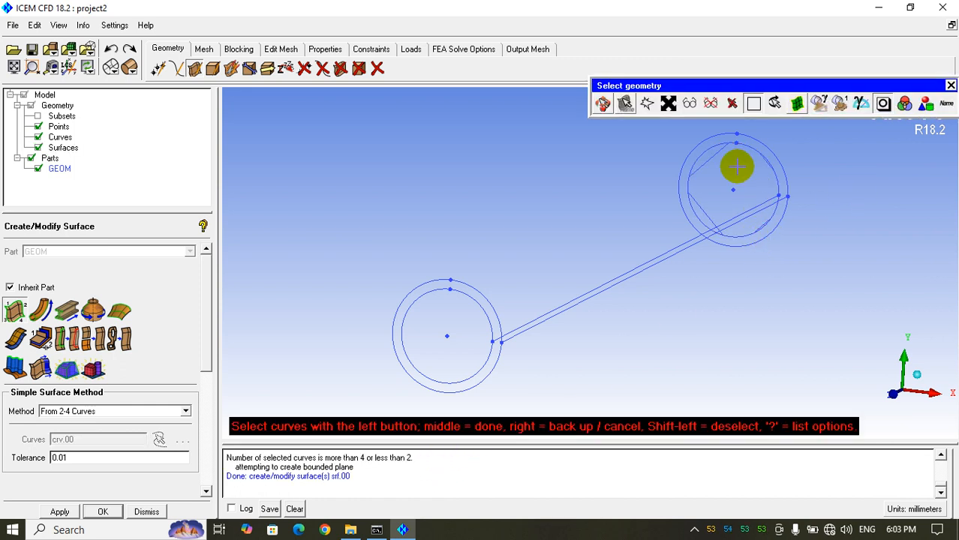
middle_click(555, 174)
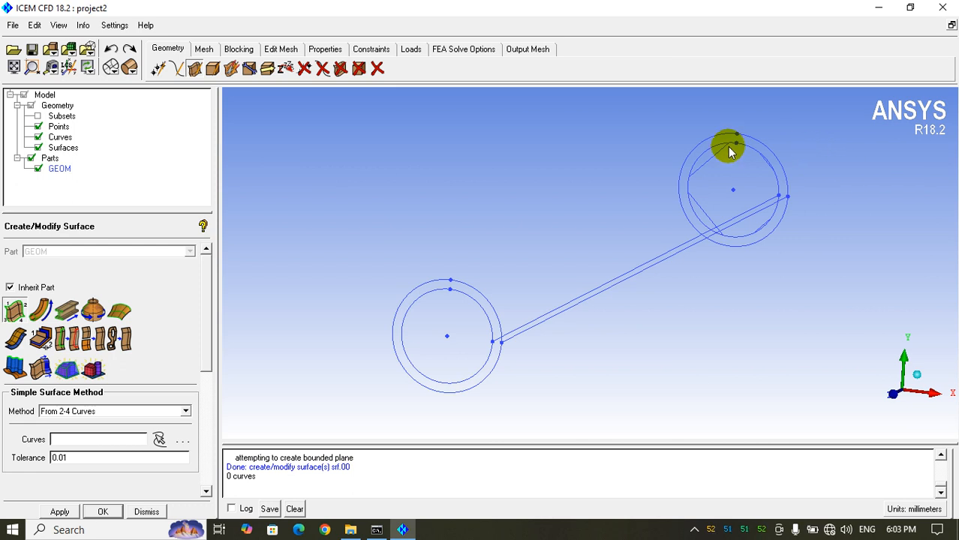
Step: Display the surfaces as Solid
right_click(85, 150)
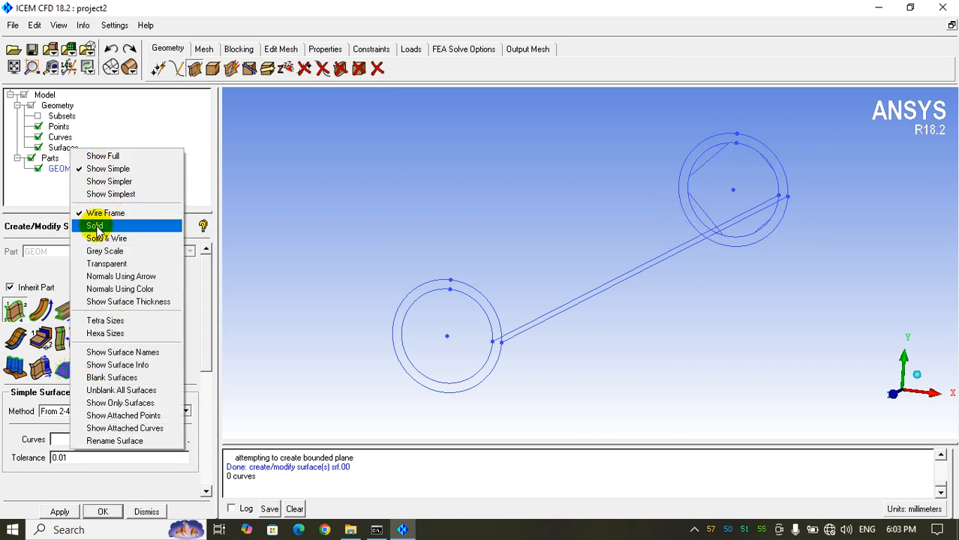
right_click(60, 148)
click(91, 226)
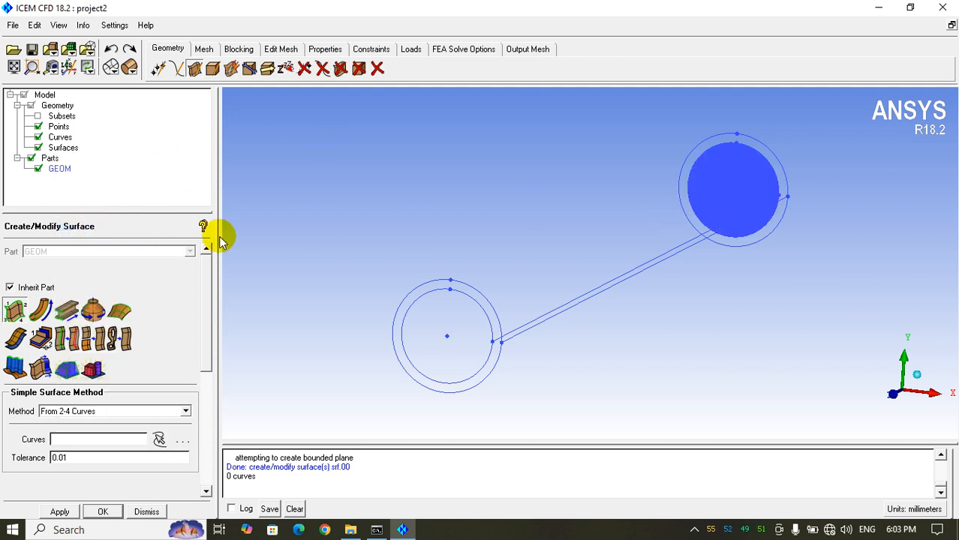
Step: Create a simple surface from the inner and outer circles at the Z 0 end using From 2-4 Curves
click(16, 311)
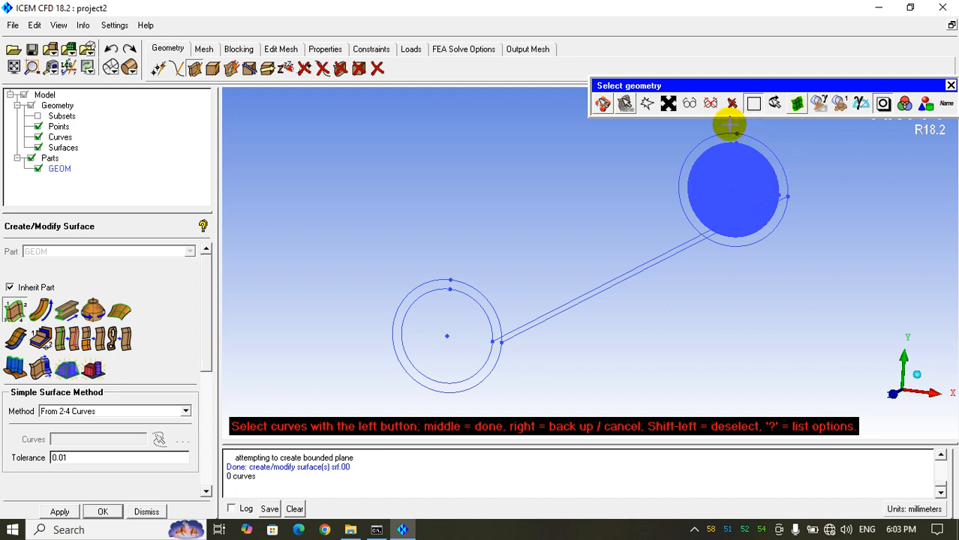
middle_click(782, 175)
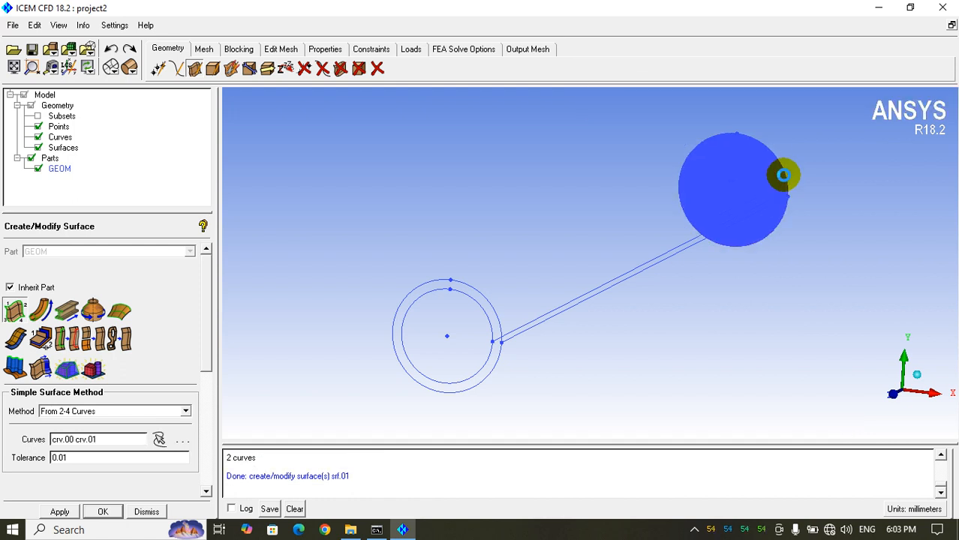
middle_click(784, 188)
right_drag(788, 307, 845, 153)
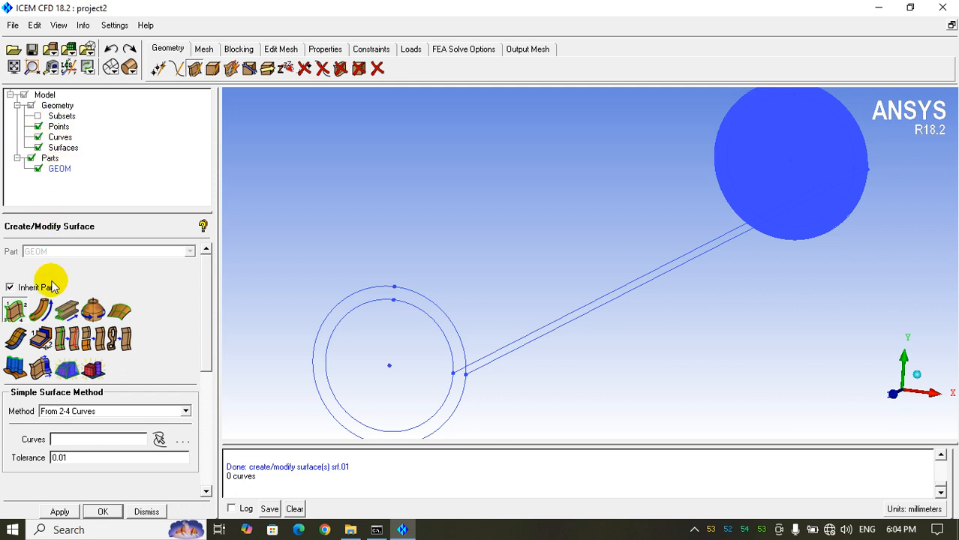
right_drag(765, 109, 748, 145)
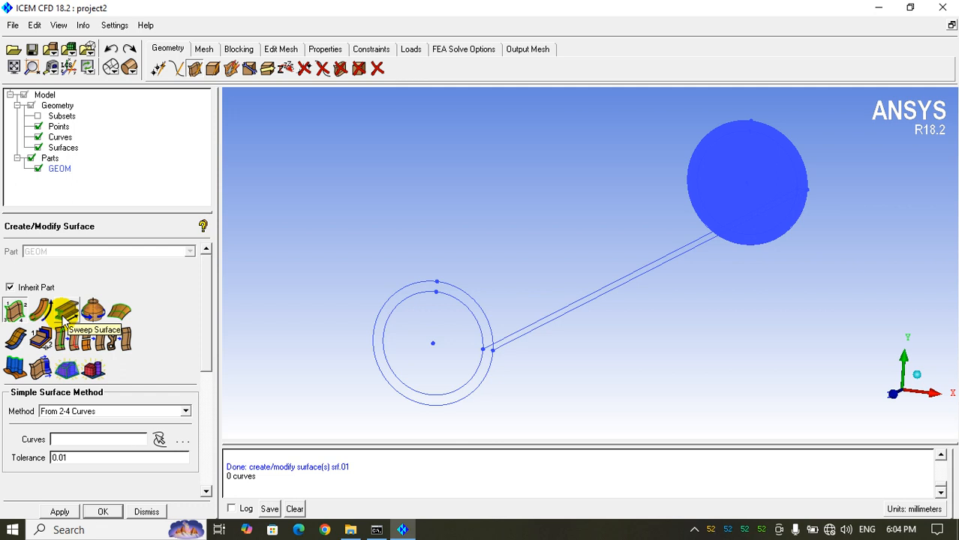
Step: Create the inner pipe wall as a driven-curve surface, with the Z 0 inner circle driving and the inner connecting line driven, and show the surfaces
click(41, 313)
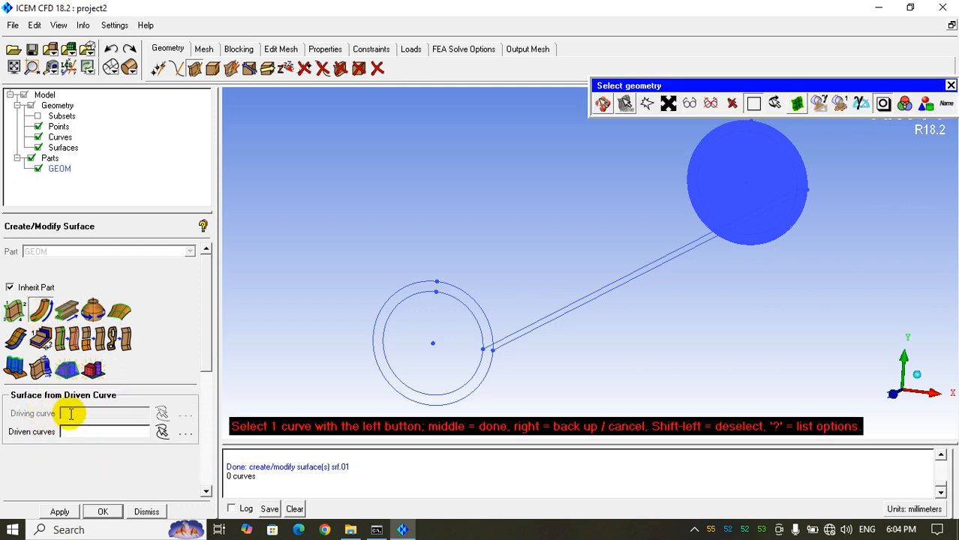
click(38, 148)
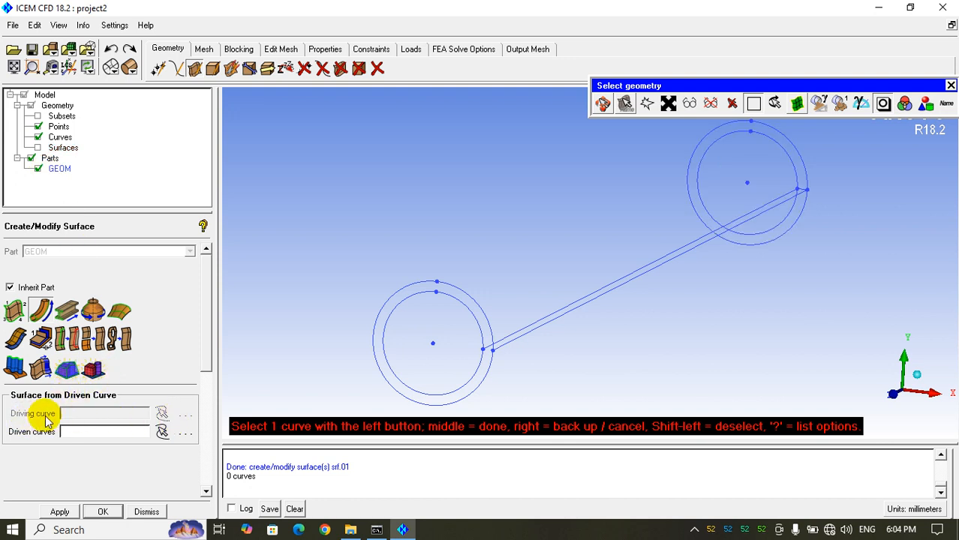
click(791, 165)
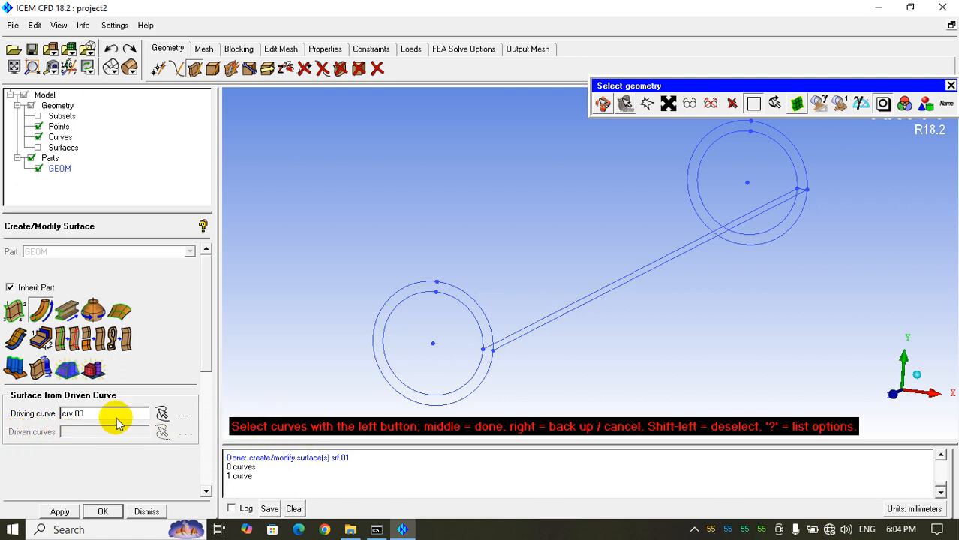
click(763, 218)
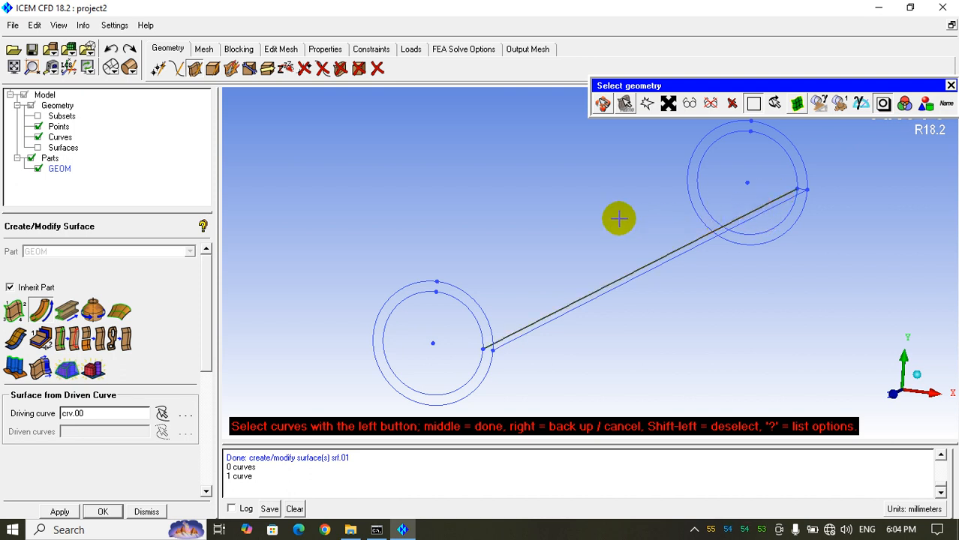
middle_click(618, 218)
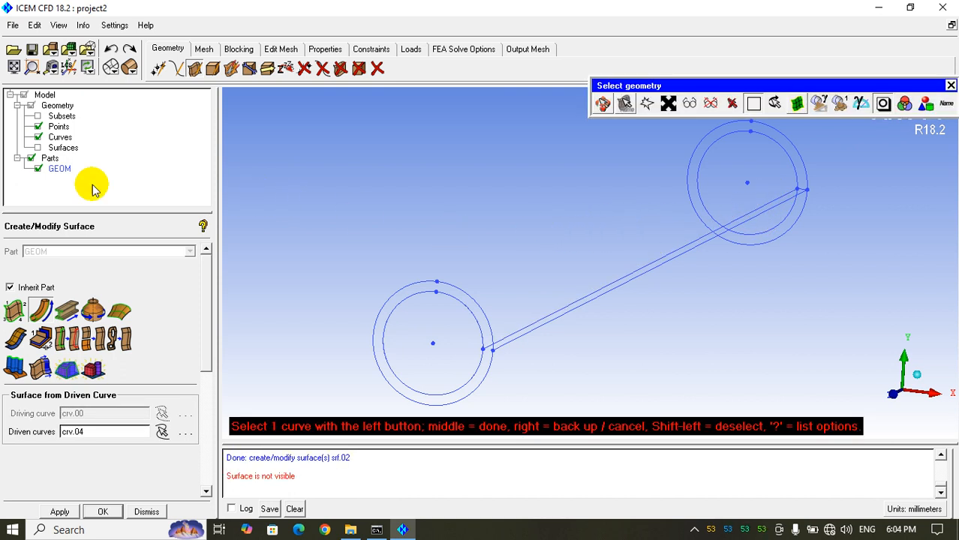
click(38, 148)
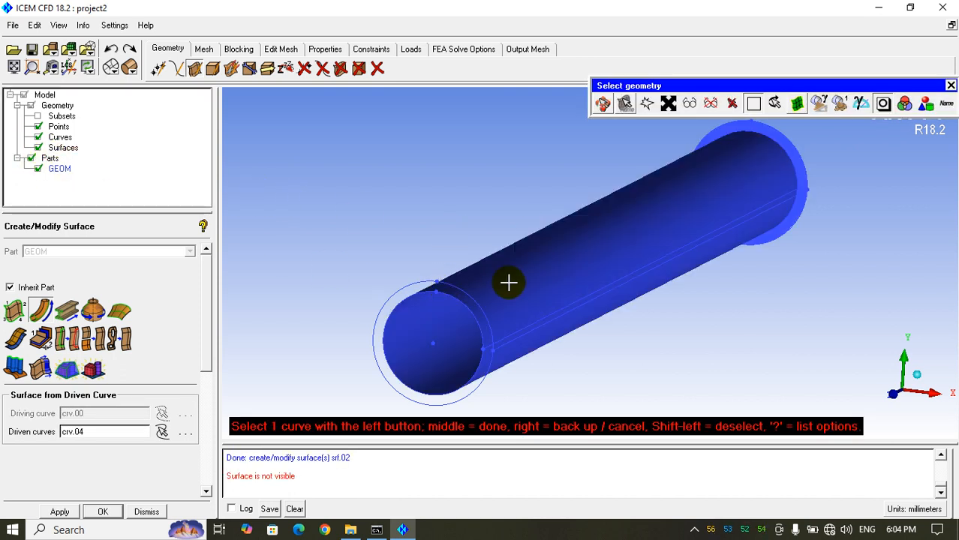
middle_click(525, 308)
drag(527, 313, 507, 321)
Step: Hide the surfaces and create the outer pipe wall as a driven-curve surface from the Z 0 outer circle and the outer connecting line
click(37, 148)
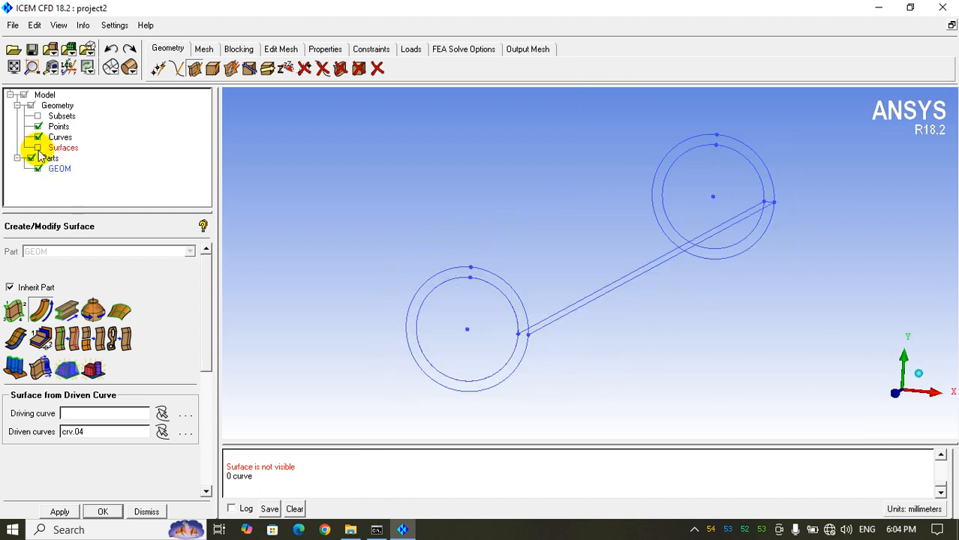
click(42, 311)
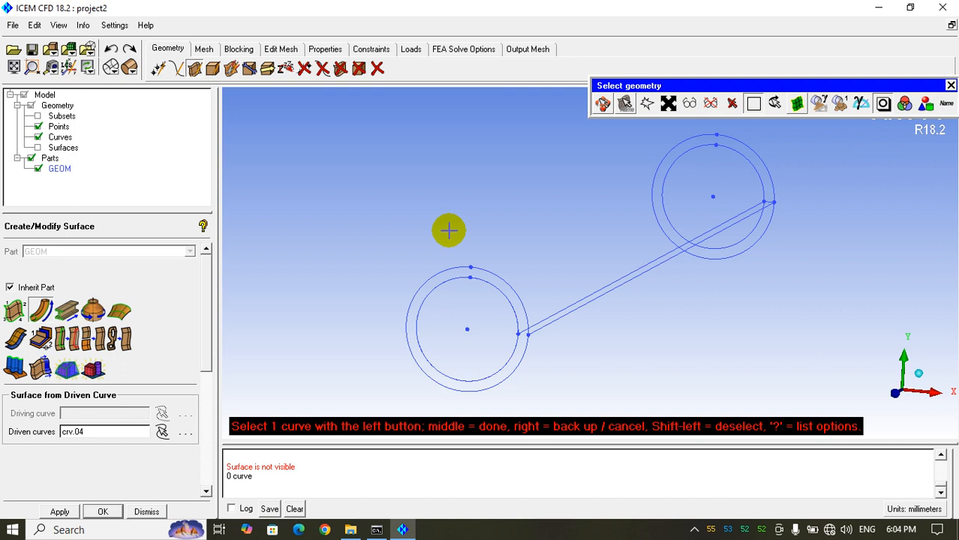
click(773, 178)
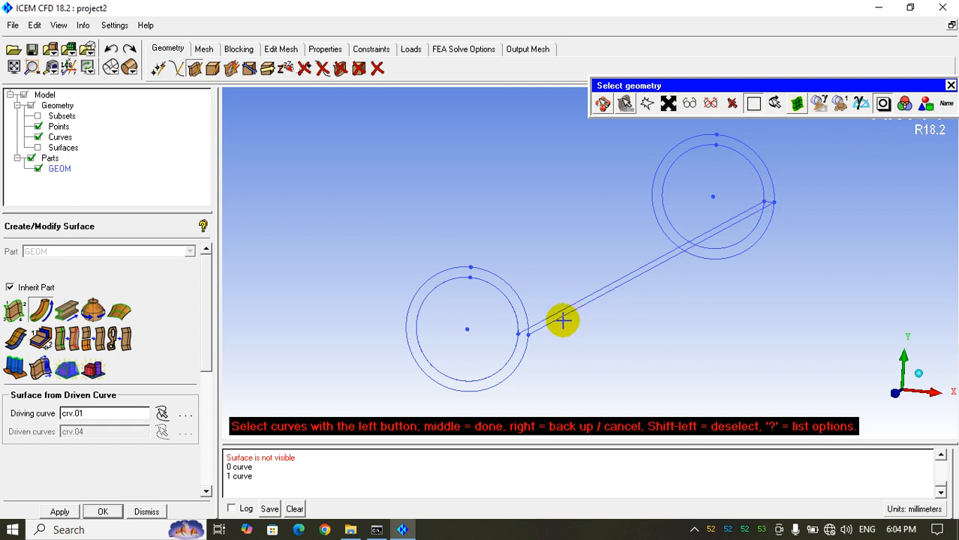
click(624, 320)
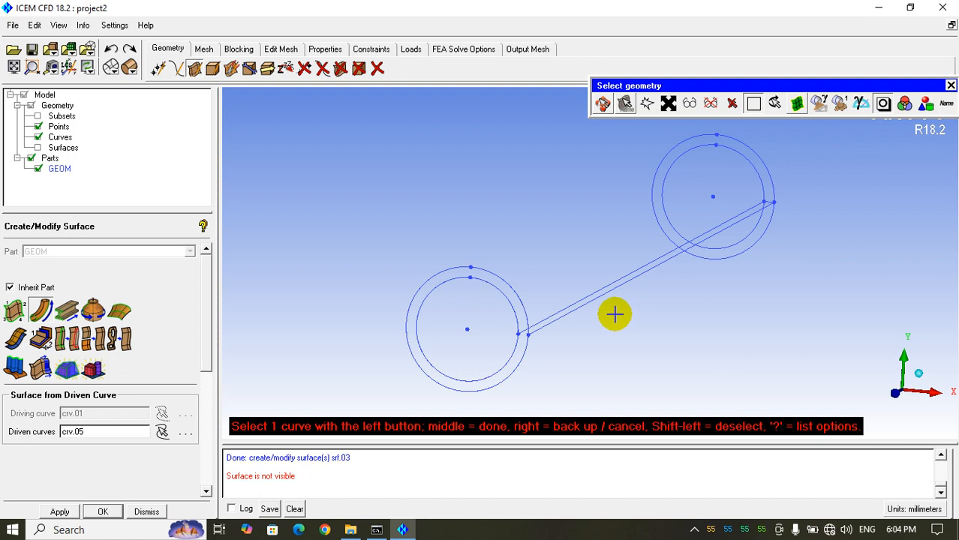
middle_click(294, 351)
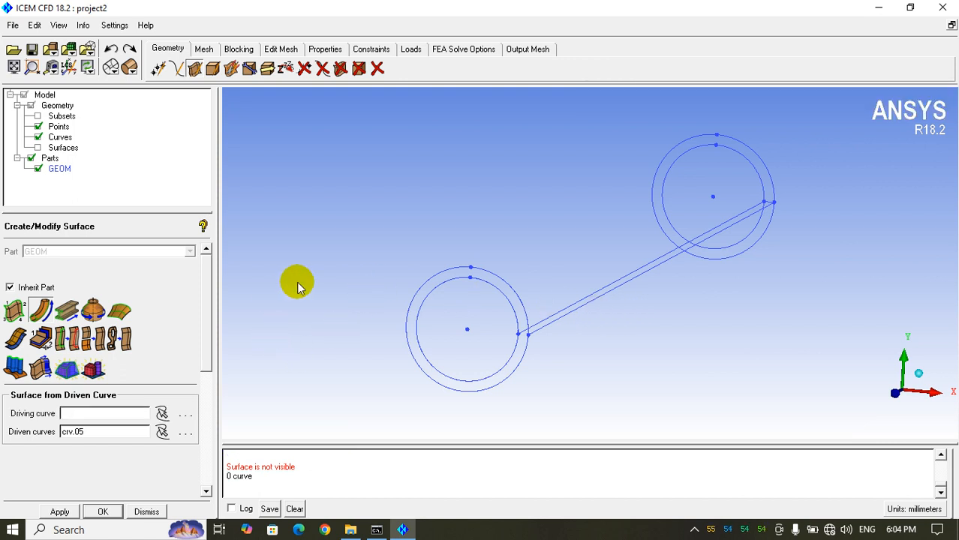
Step: Try to create another driven-curve surface from the same outer circle and outer connecting line, and close surface creation
click(40, 310)
click(778, 200)
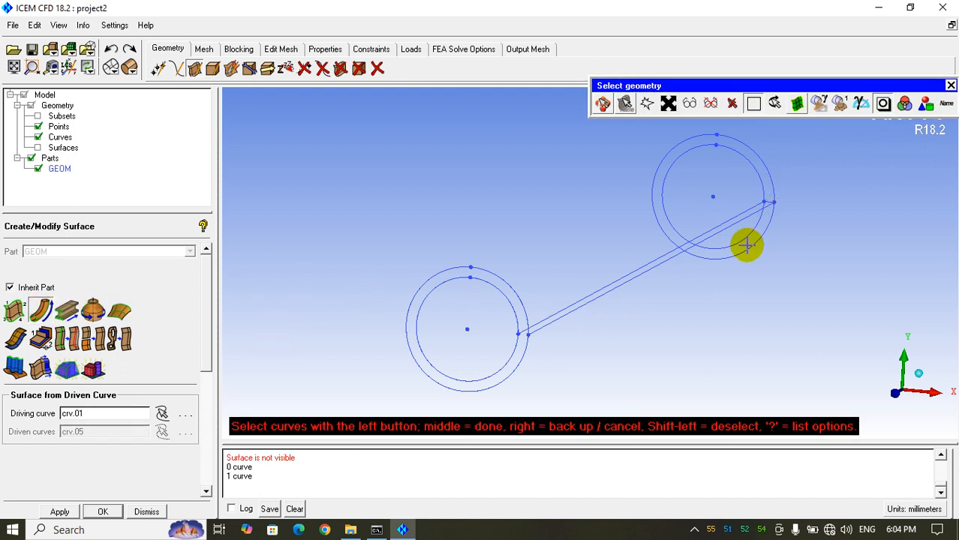
middle_click(641, 300)
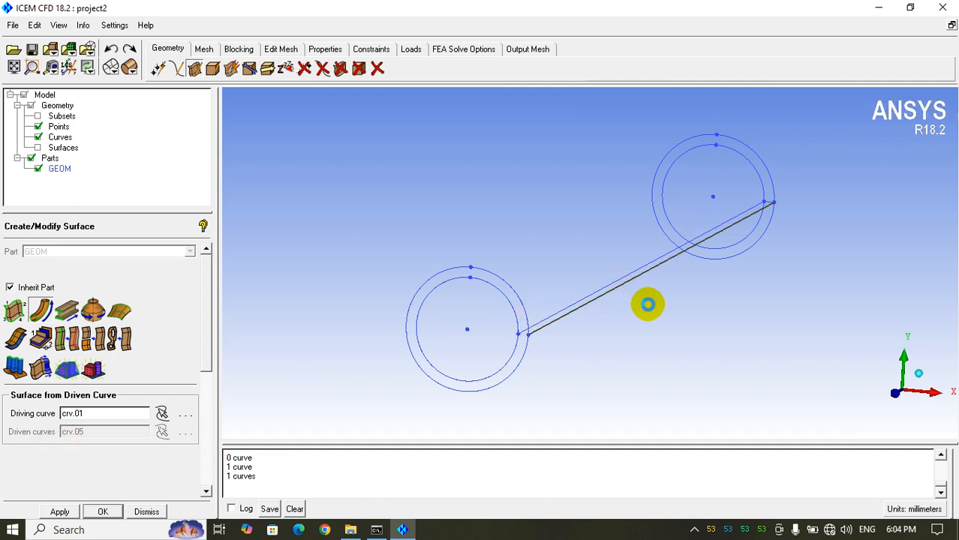
click(105, 512)
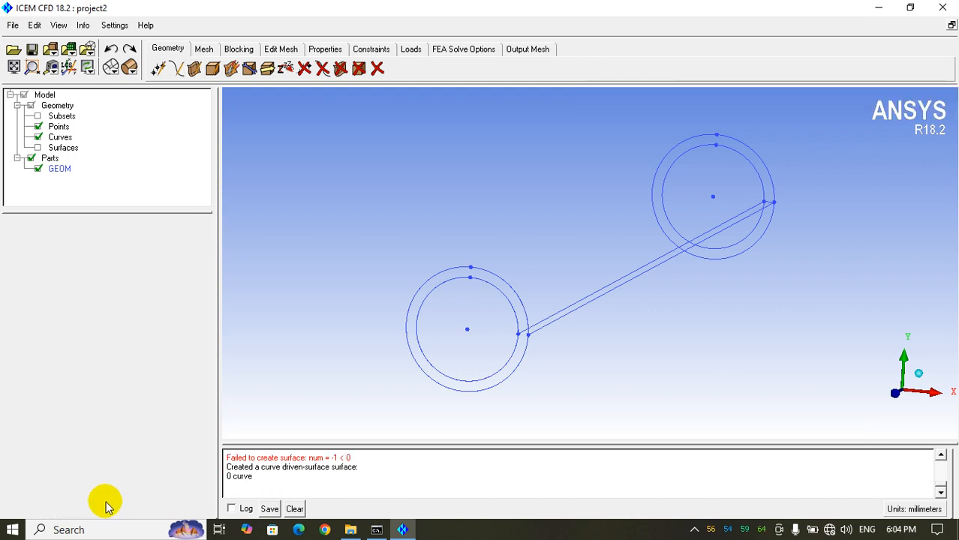
click(37, 147)
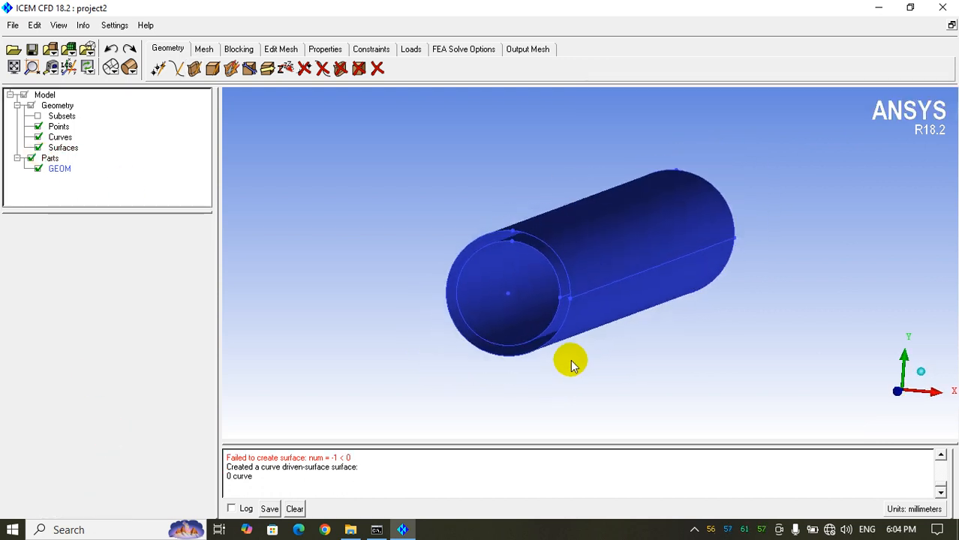
click(340, 68)
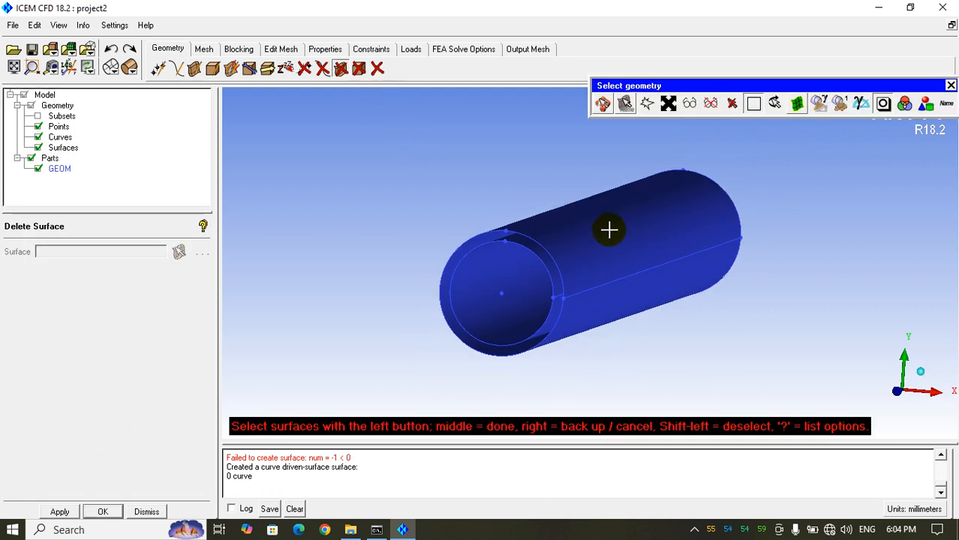
right_click(632, 298)
right_click(606, 335)
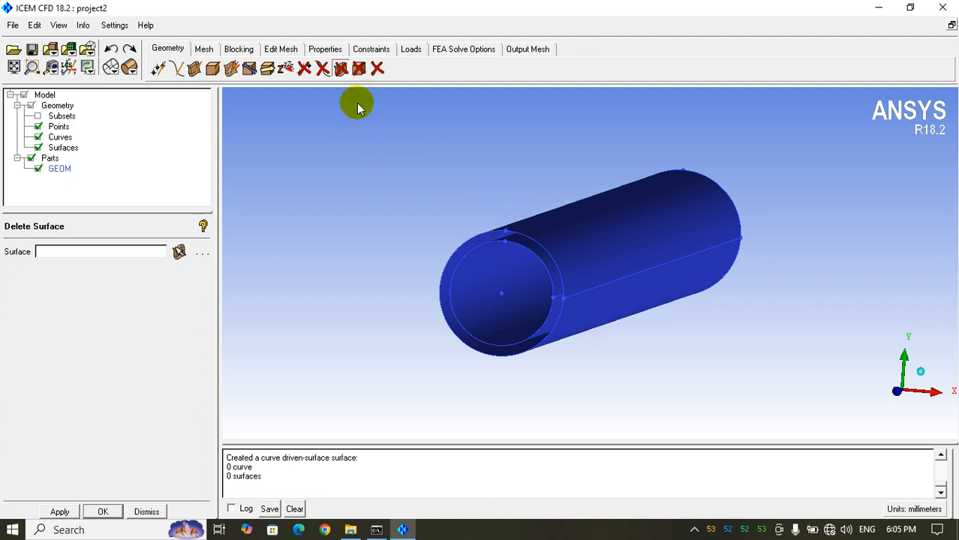
click(341, 69)
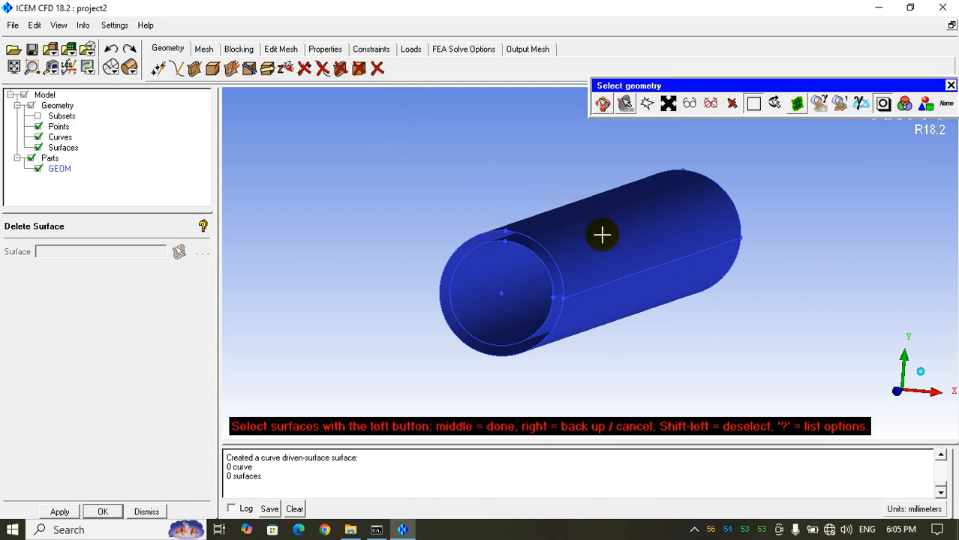
click(602, 235)
right_click(580, 240)
right_click(382, 126)
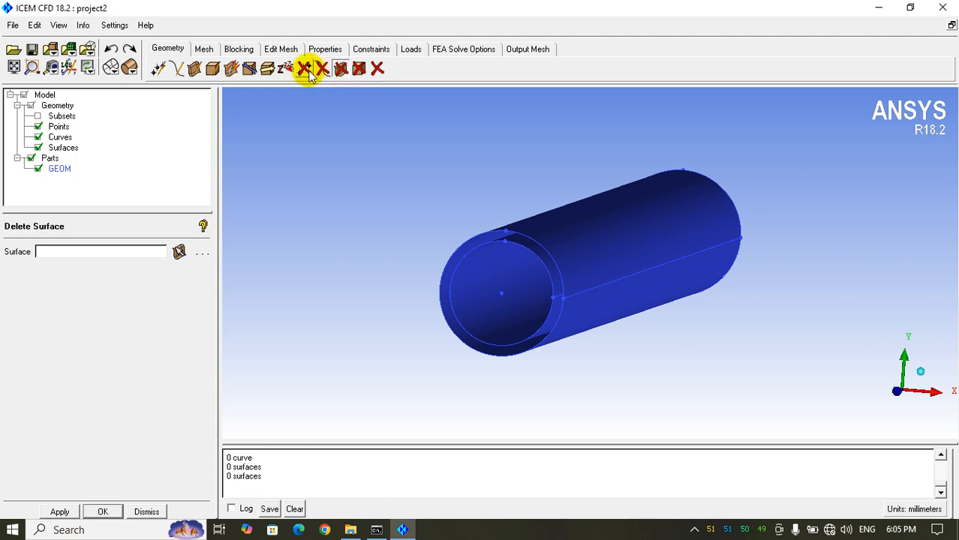
Step: Delete the outer pipe wall surface, and undo the deletion
scroll(602, 400, up, 1)
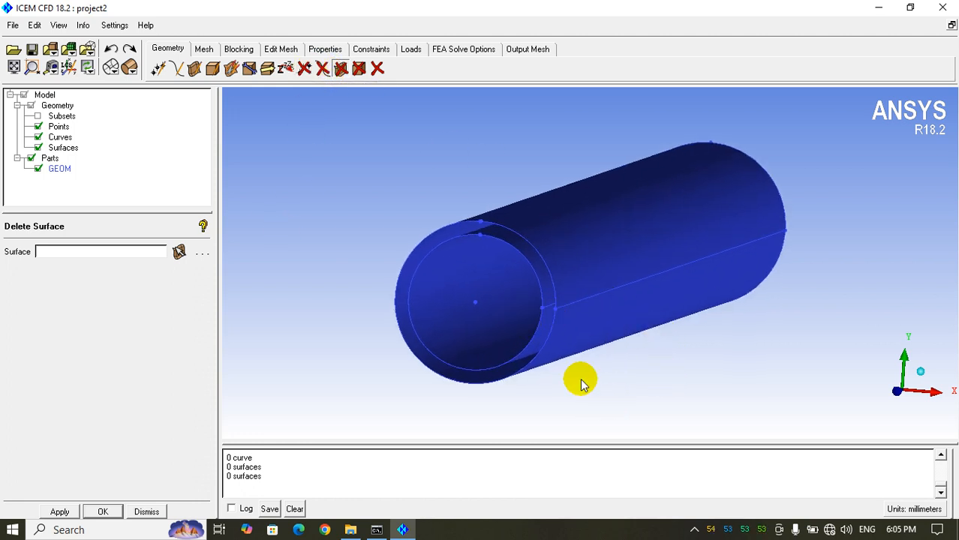
scroll(604, 390, down, 1)
scroll(584, 323, up, 1)
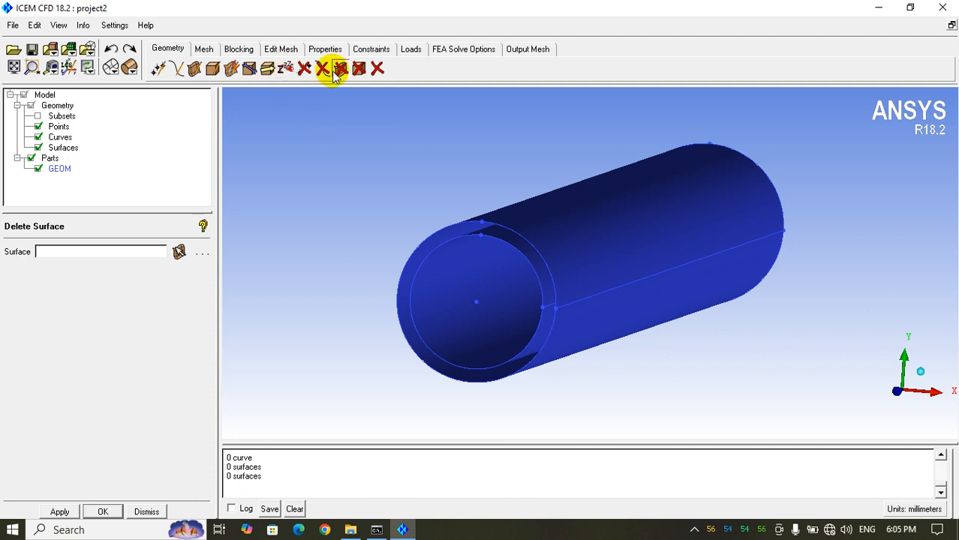
click(634, 255)
middle_click(635, 255)
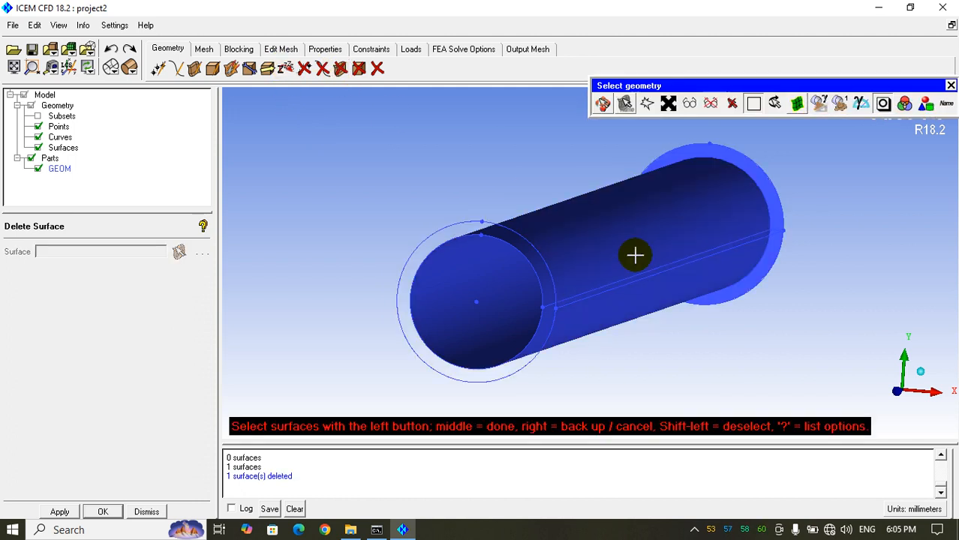
click(110, 49)
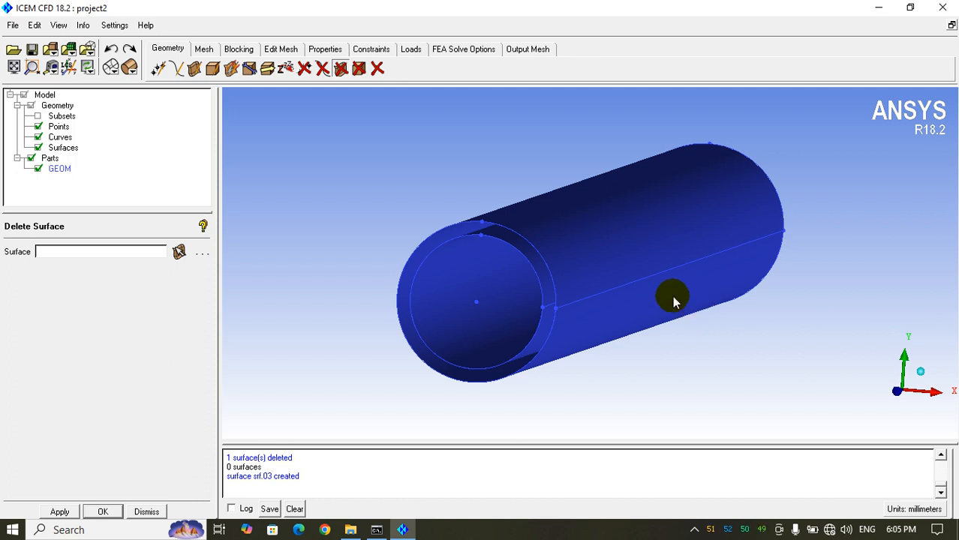
Step: Try a driven-curve surface with the outer circle driving and the inner circle driven at the Z 200 end, and undo it
click(194, 72)
click(43, 312)
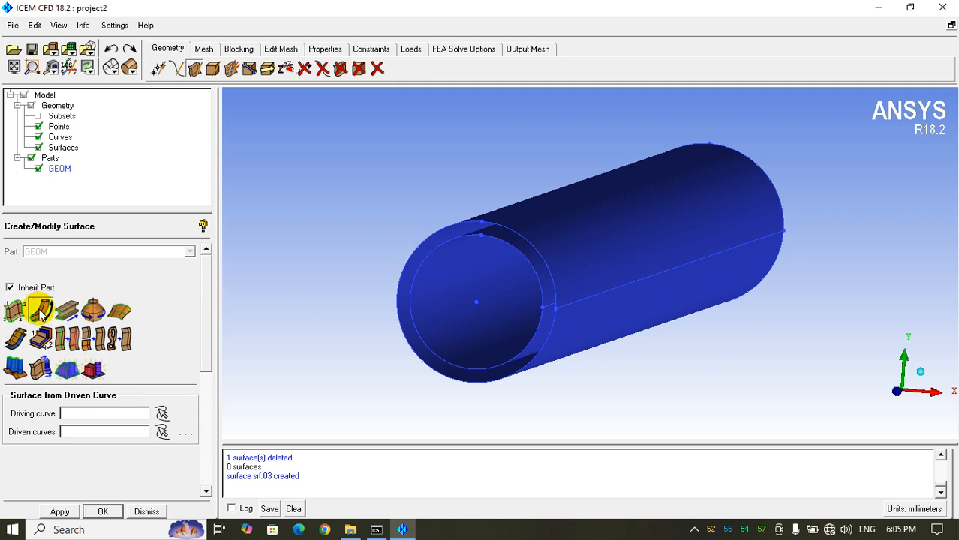
click(41, 312)
click(439, 229)
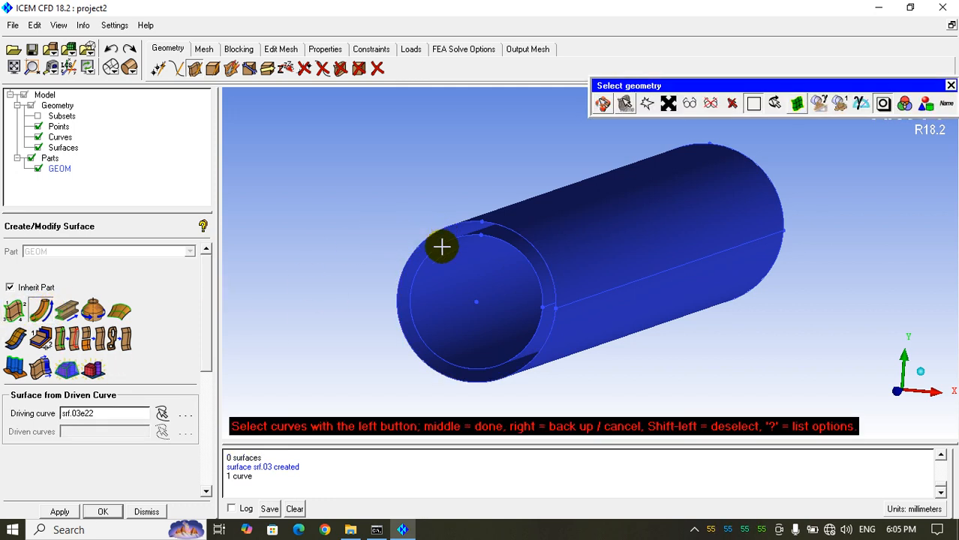
middle_click(424, 279)
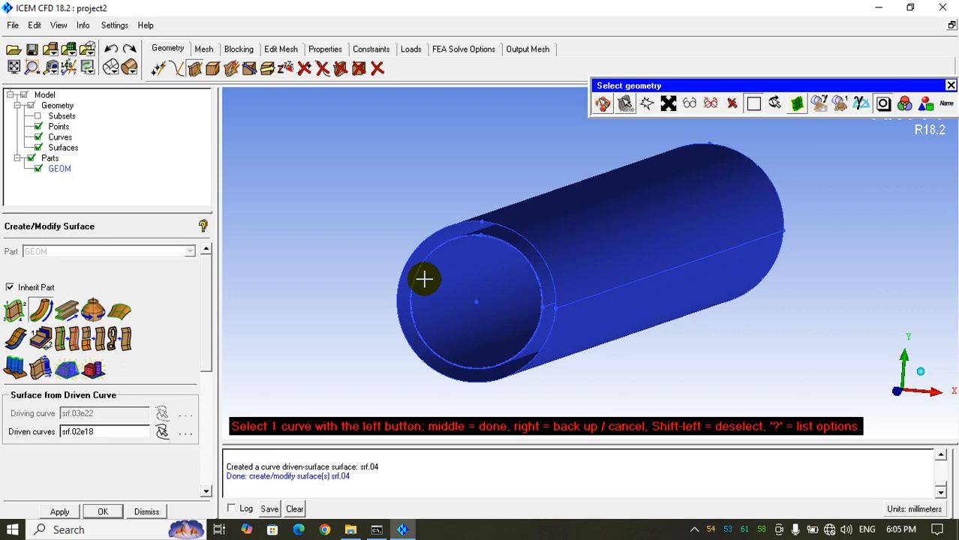
middle_click(346, 286)
drag(346, 286, 242, 135)
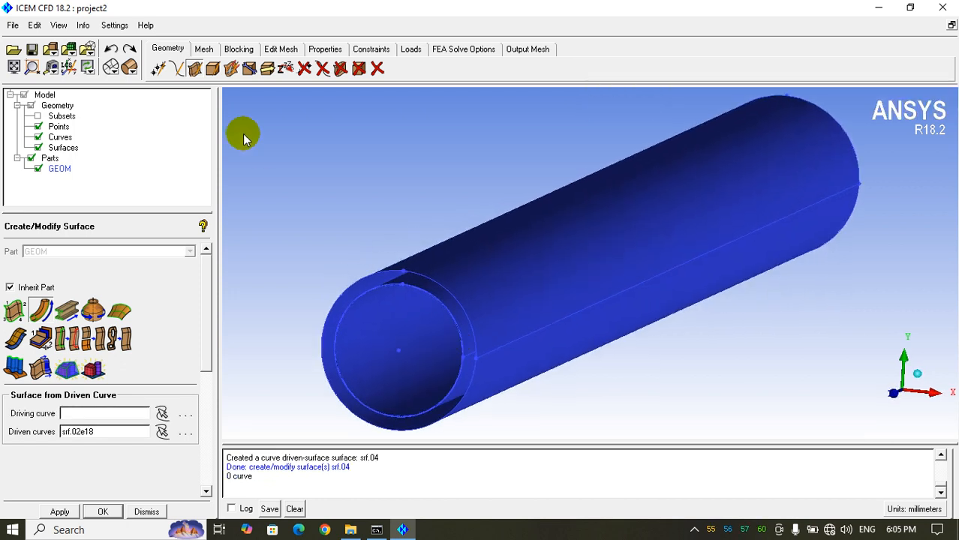
click(111, 49)
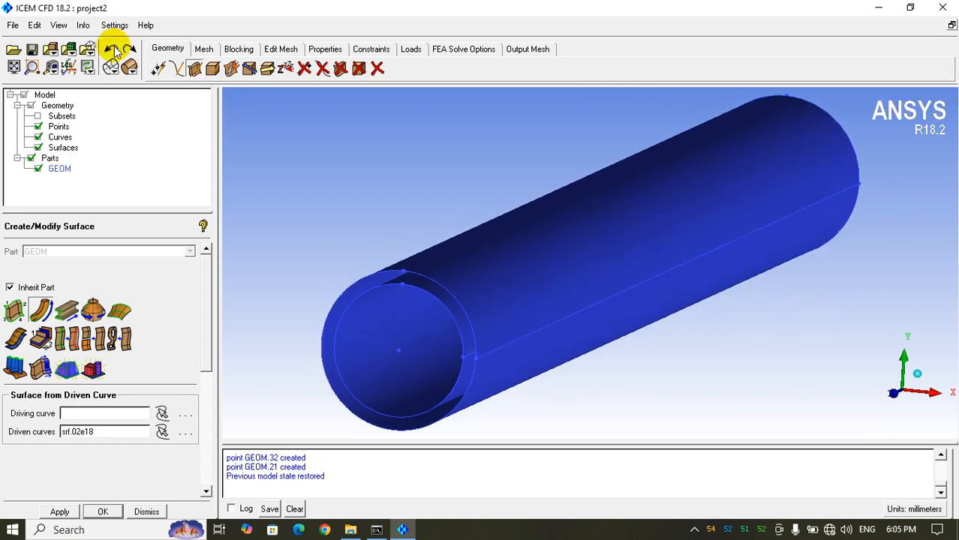
Step: Hide the surfaces and try to create a simple surface from the Z 200 inner circle alone using From 2-4 Curves
click(38, 148)
middle_drag(402, 325, 510, 273)
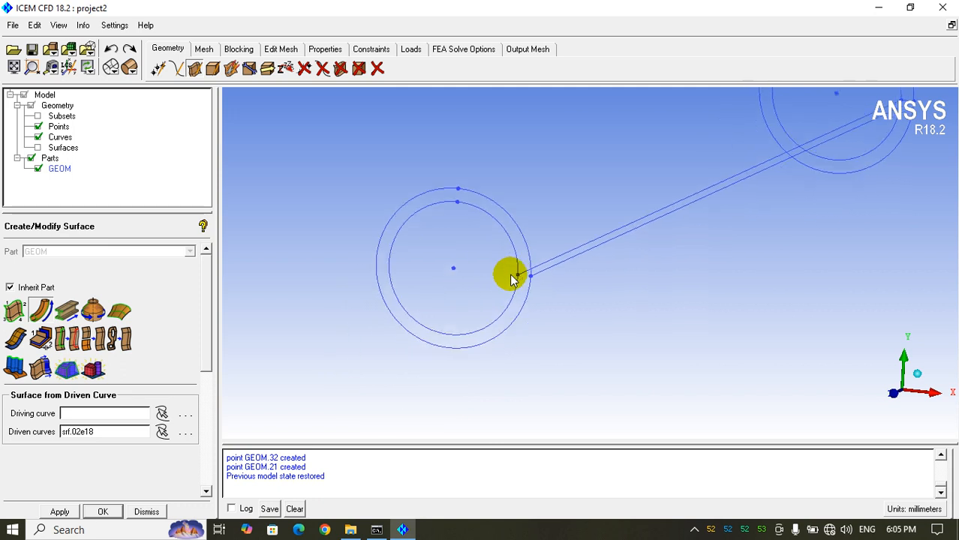
click(14, 310)
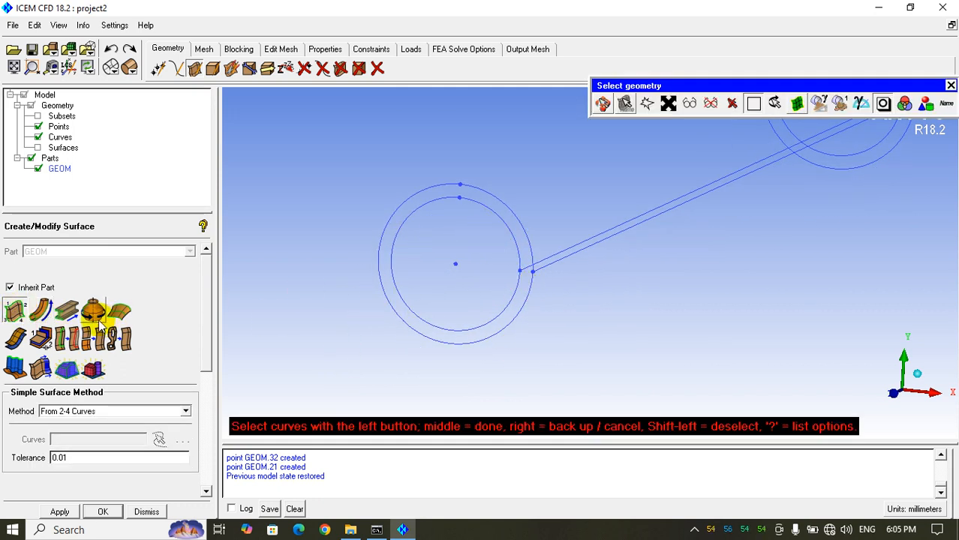
click(15, 312)
click(10, 310)
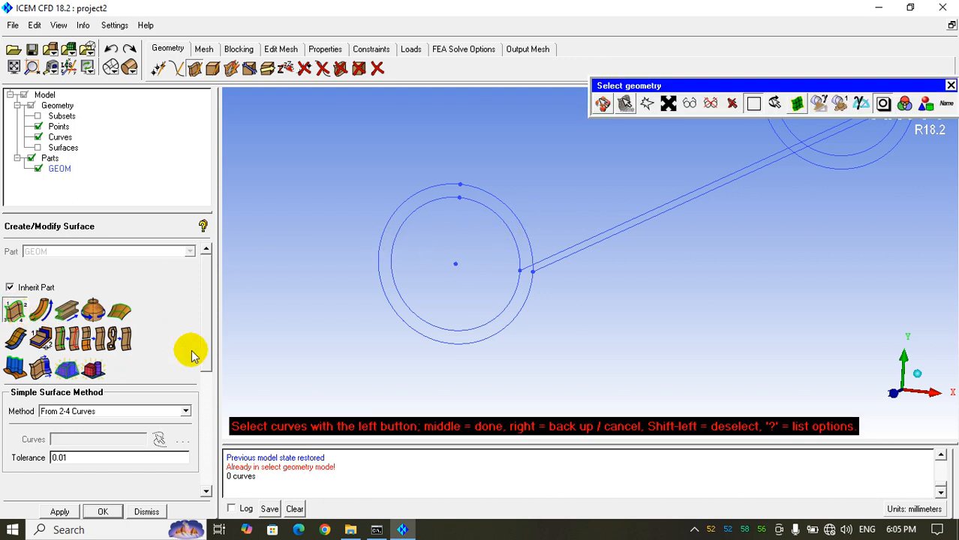
click(491, 244)
middle_click(490, 244)
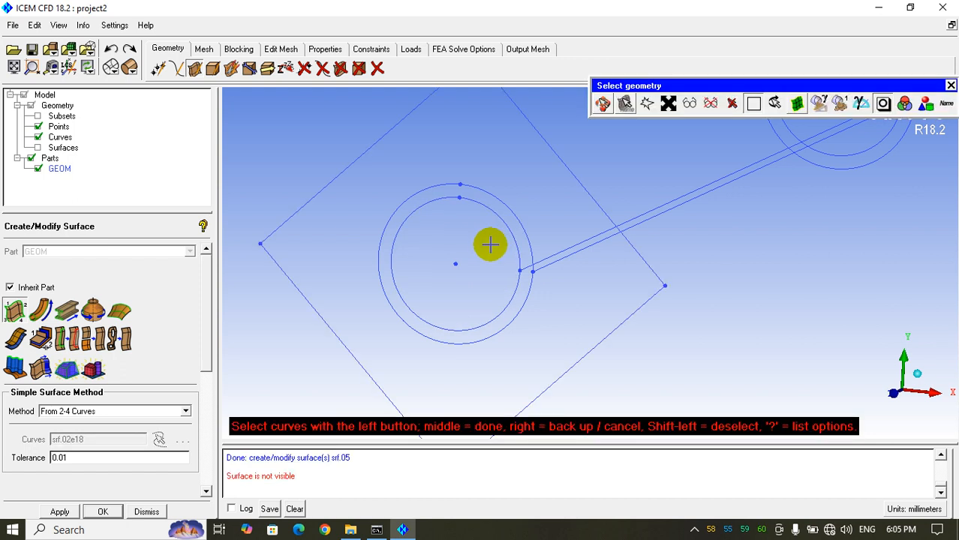
middle_click(478, 262)
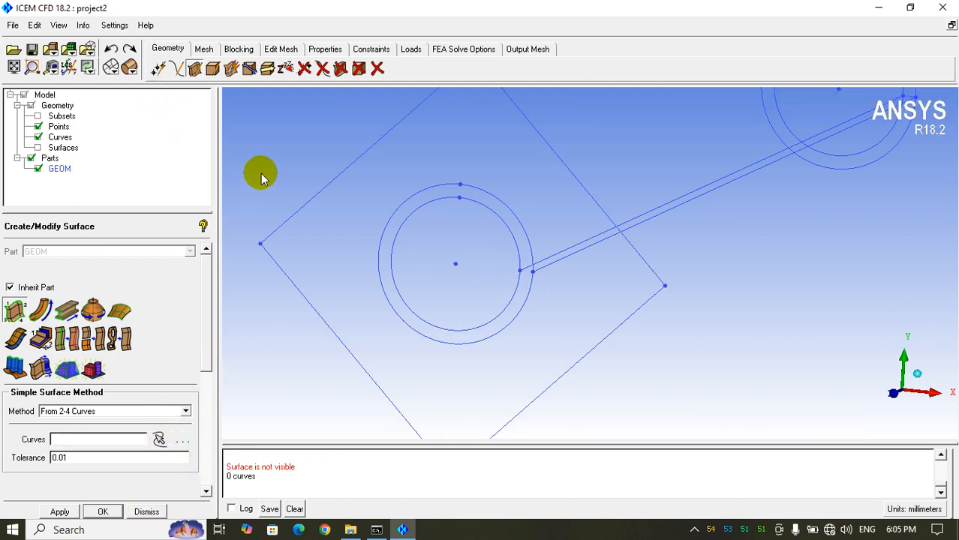
Step: Show the surfaces and delete the unwanted square plane across the Z 200 end of the pipe
click(348, 70)
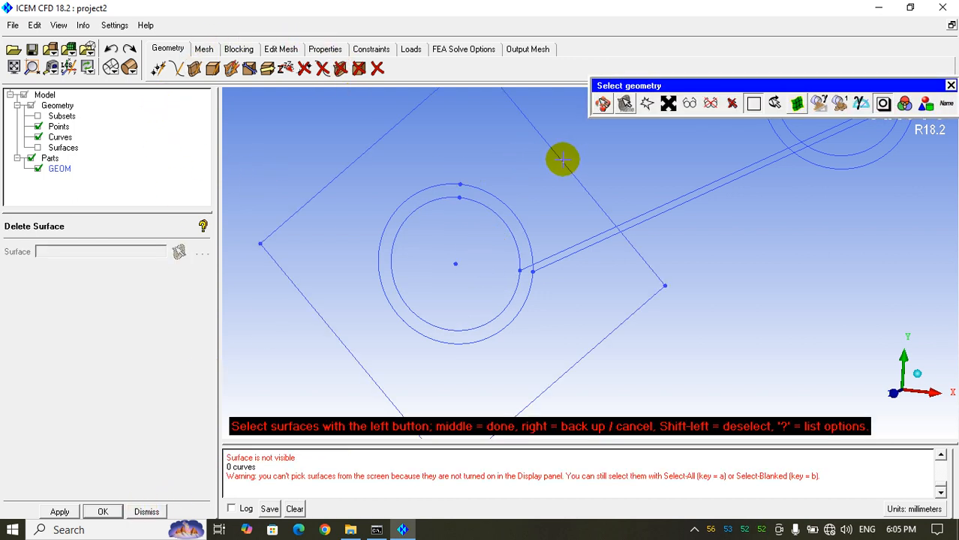
middle_click(563, 159)
click(336, 69)
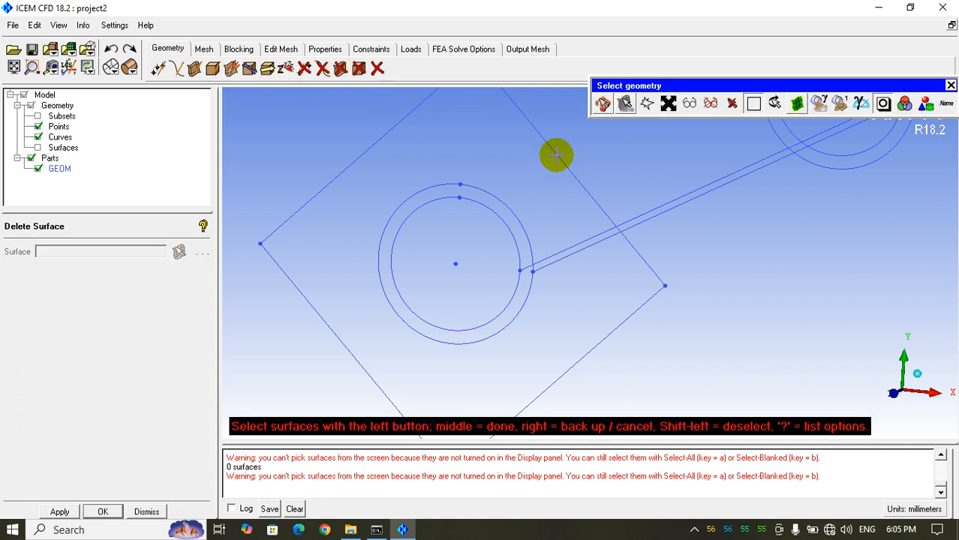
middle_click(314, 235)
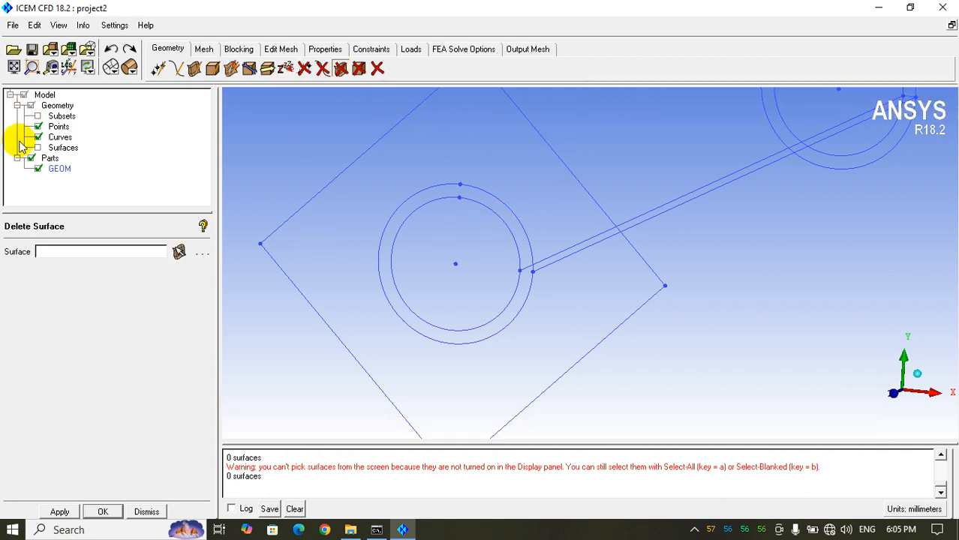
click(37, 148)
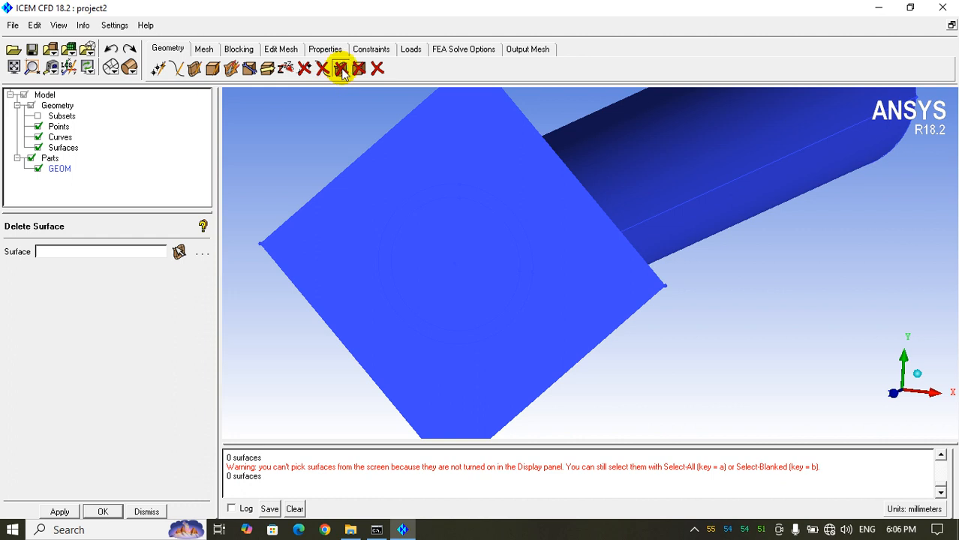
click(342, 68)
click(489, 123)
middle_click(487, 128)
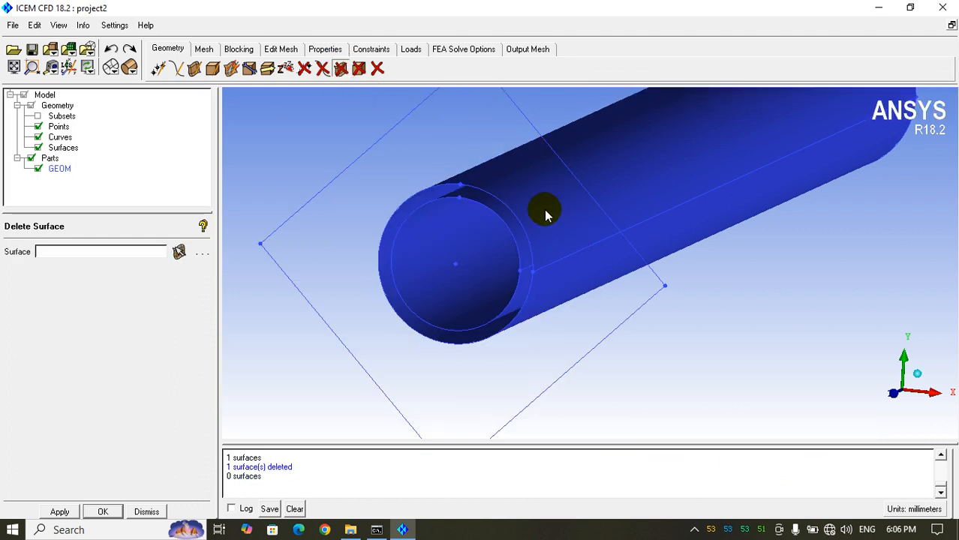
Step: Delete the four leftover edge curves of the square around the Z 200 end
click(344, 72)
click(322, 69)
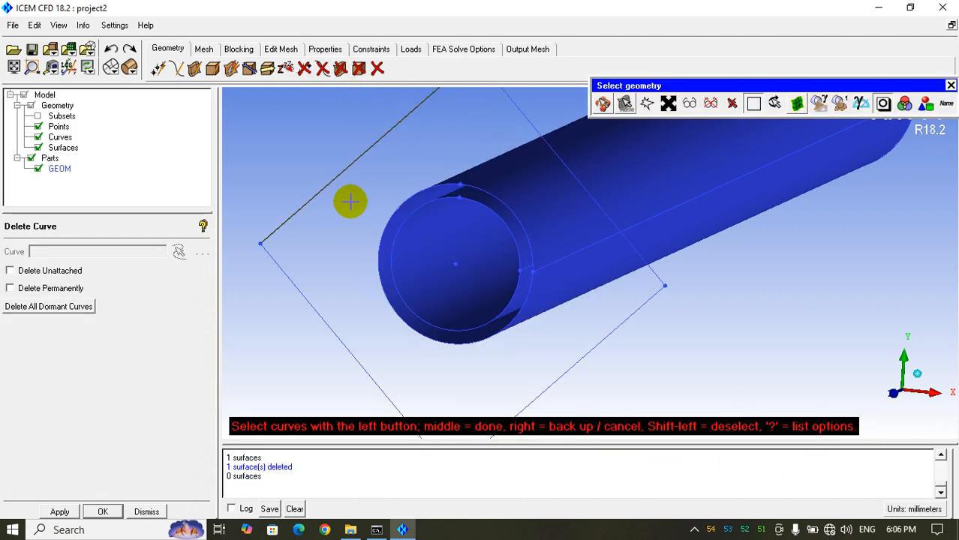
scroll(353, 238, down, 2)
click(600, 324)
click(646, 274)
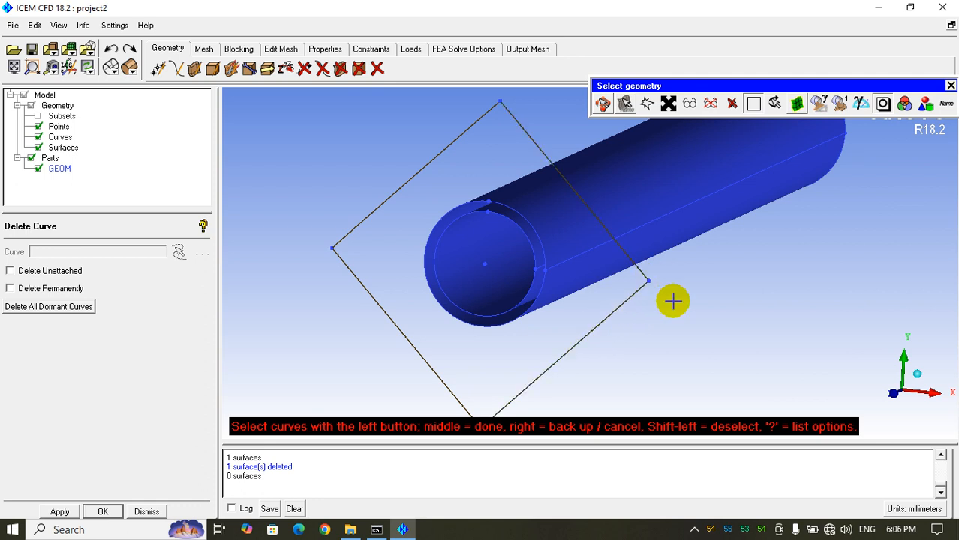
middle_click(671, 300)
Step: Delete the four leftover corner points of the square around the Z 200 end
click(303, 68)
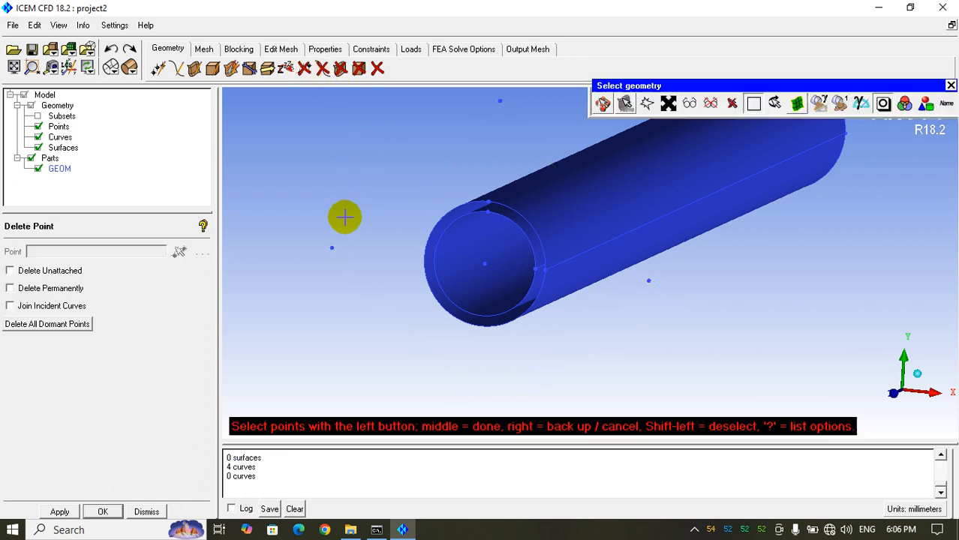
scroll(348, 225, down, 2)
click(388, 251)
drag(485, 124, 537, 157)
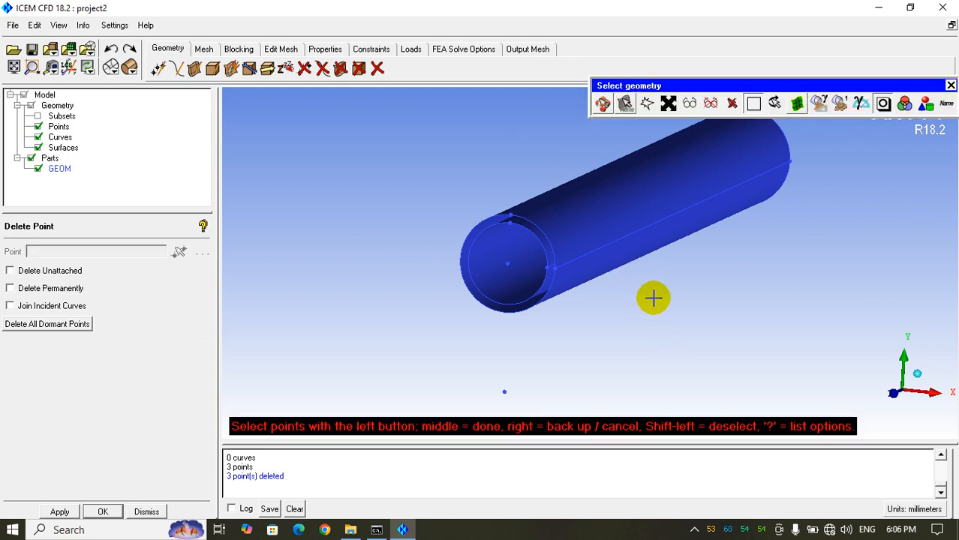
drag(490, 374, 533, 401)
middle_click(522, 386)
middle_click(520, 370)
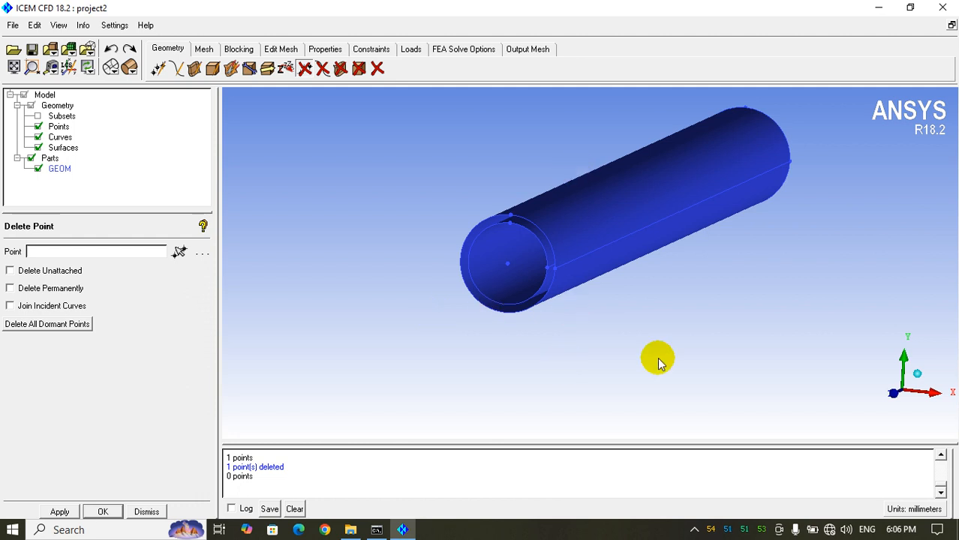
Step: Start a simple surface with the From 2-4 Curves method and switch the surface display from solid to wireframe
drag(657, 359, 605, 352)
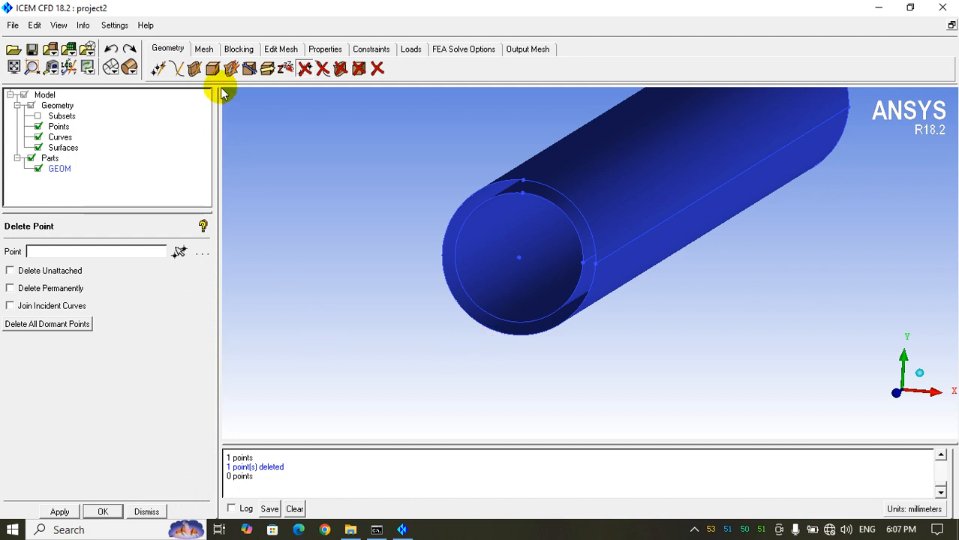
click(198, 74)
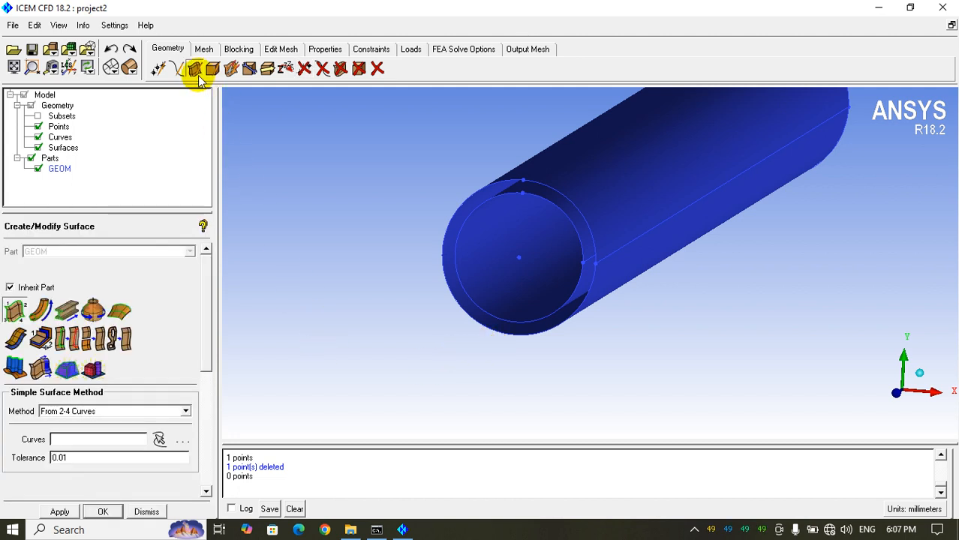
click(15, 312)
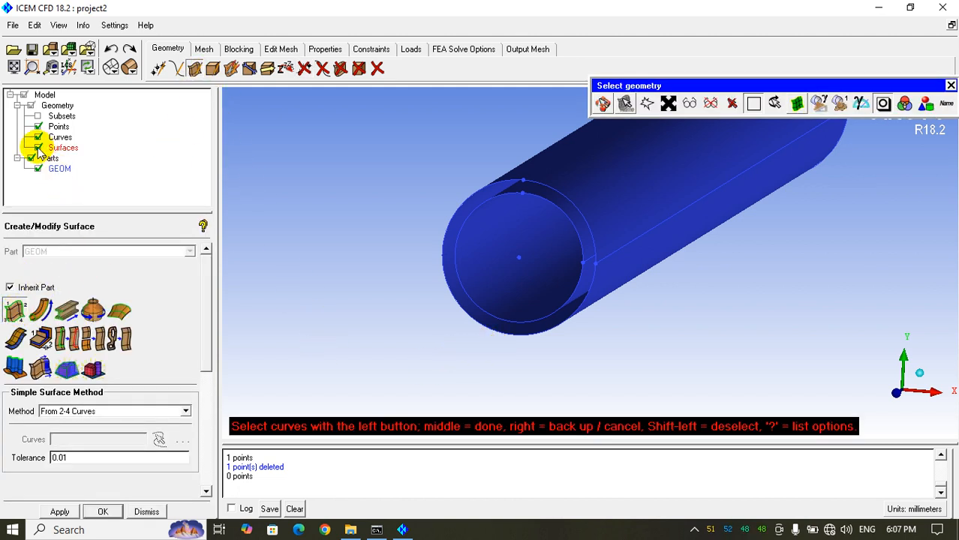
right_click(42, 150)
click(66, 213)
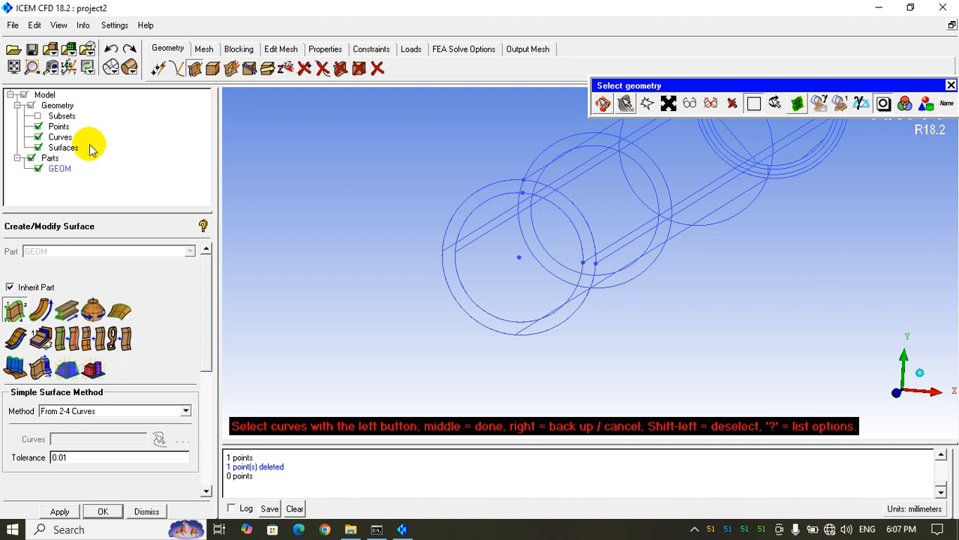
Step: Hide the surfaces and create the ring-shaped end surface from the inner and outer circles at the Z 200 end
click(38, 148)
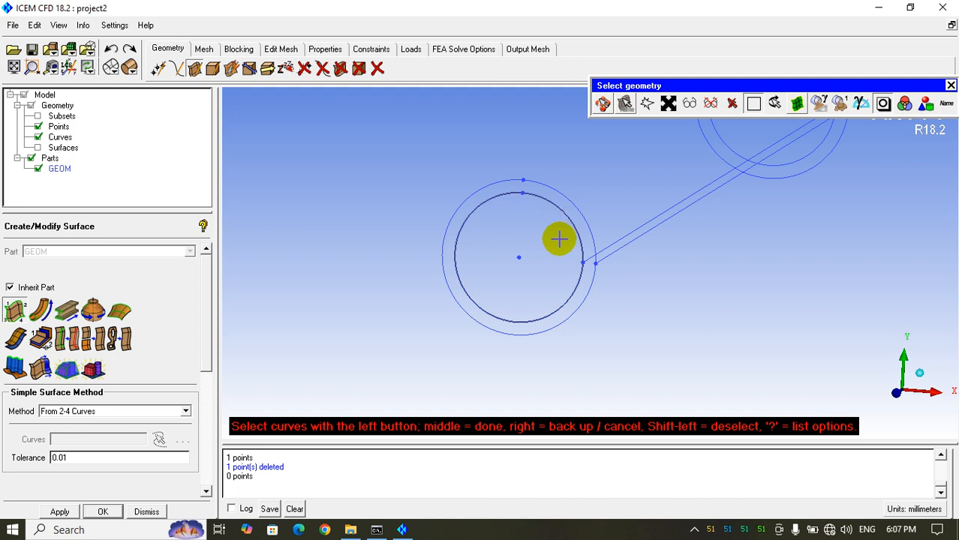
middle_click(558, 239)
middle_click(559, 239)
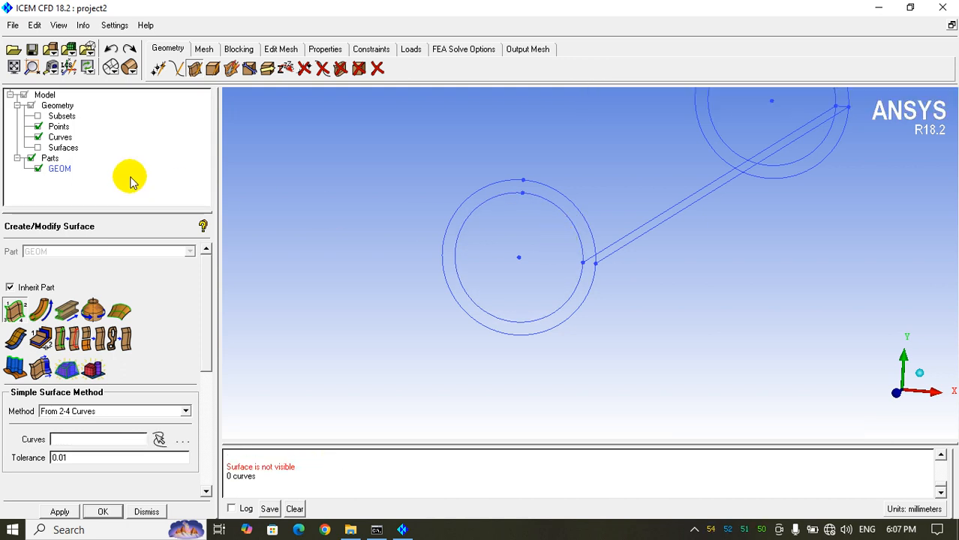
Step: Show the surfaces in solid shading to examine the remaining open ring at the pipe's end, and return them to wireframe
click(38, 148)
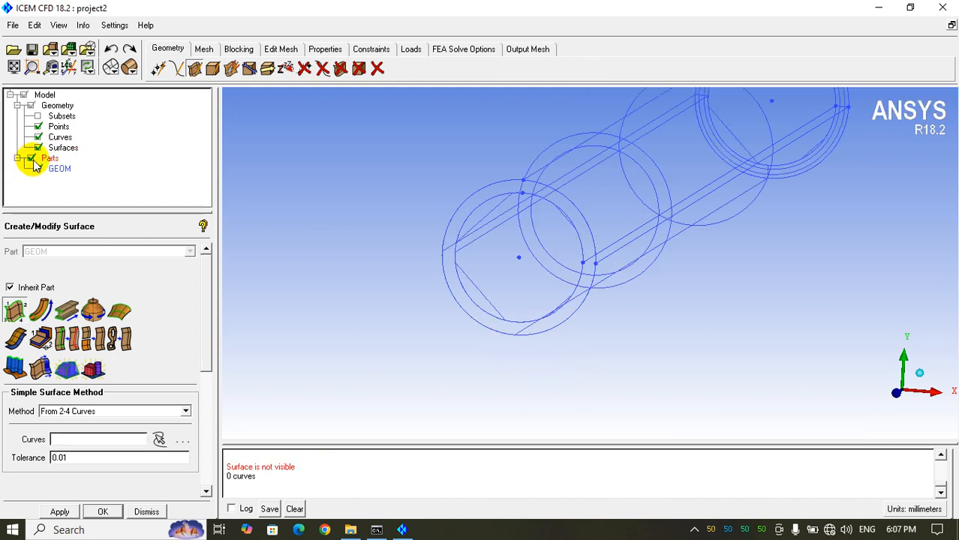
right_click(59, 148)
click(93, 225)
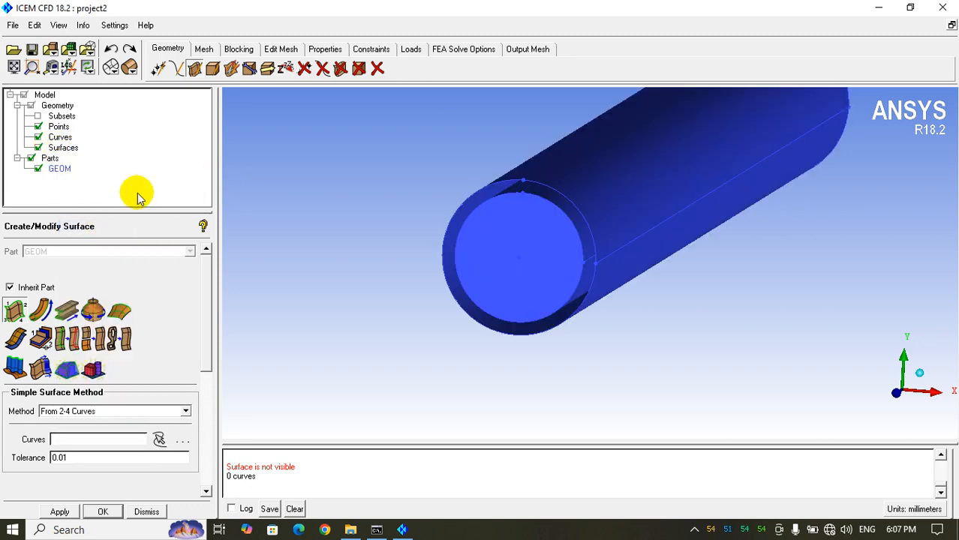
right_click(60, 148)
click(72, 213)
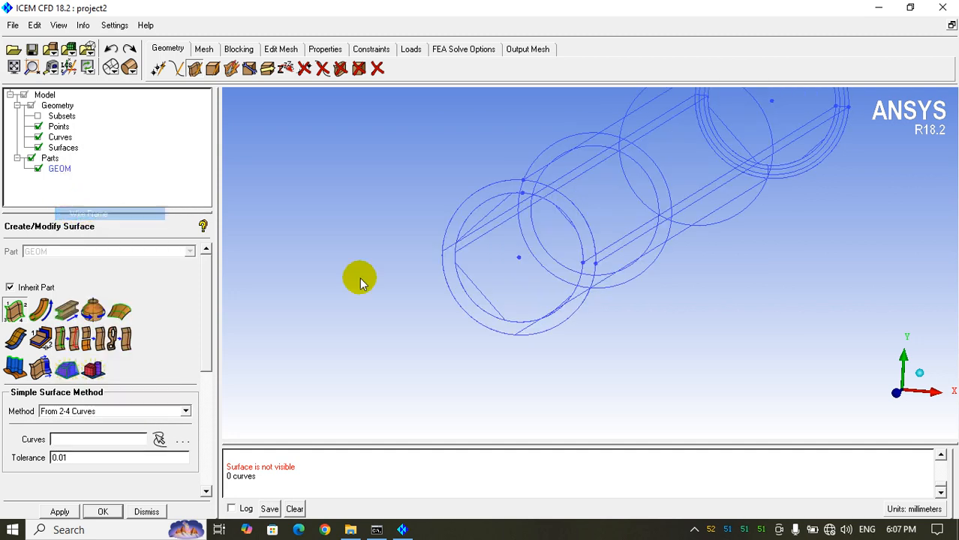
Step: Hide the surfaces and create the ring-shaped surface from the outer and inner circles at the remaining open end
scroll(593, 314, up, 3)
drag(591, 328, 557, 287)
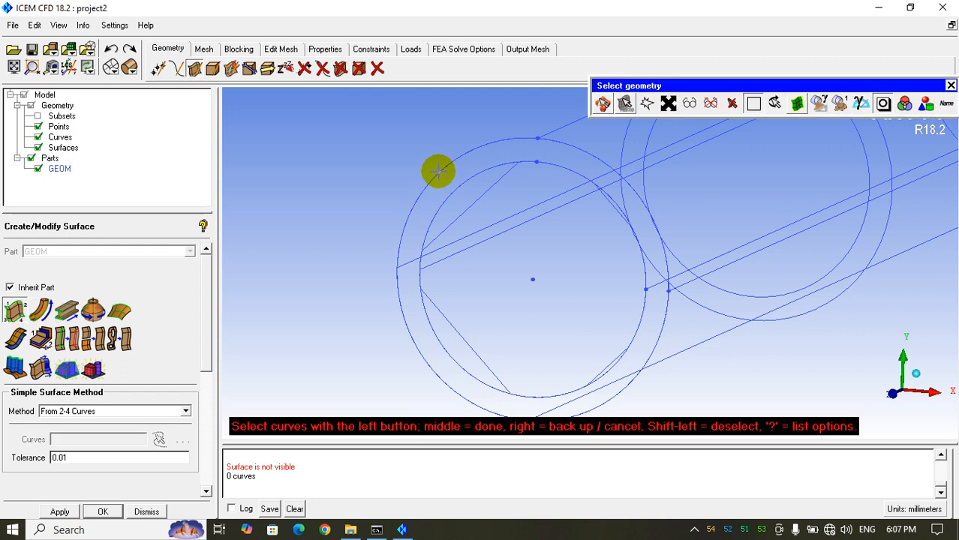
click(38, 147)
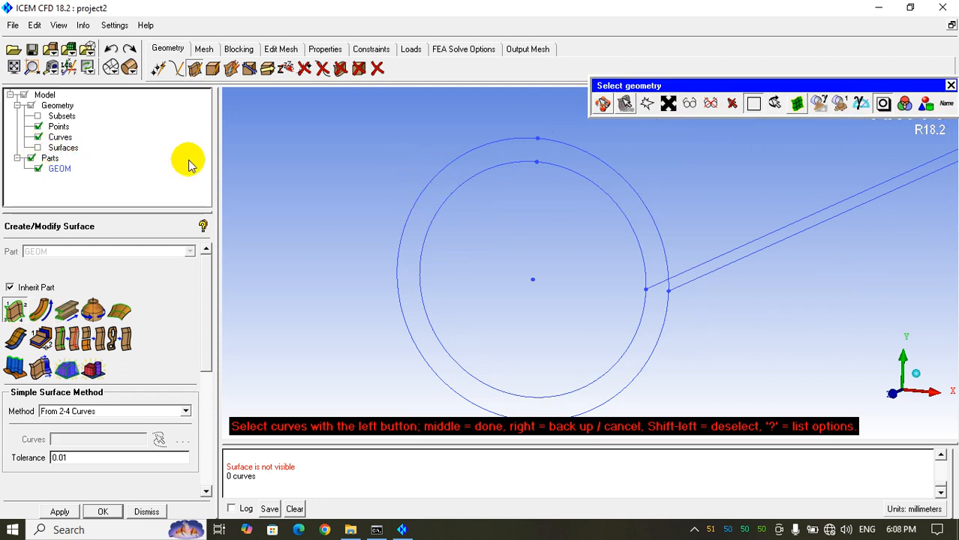
click(433, 171)
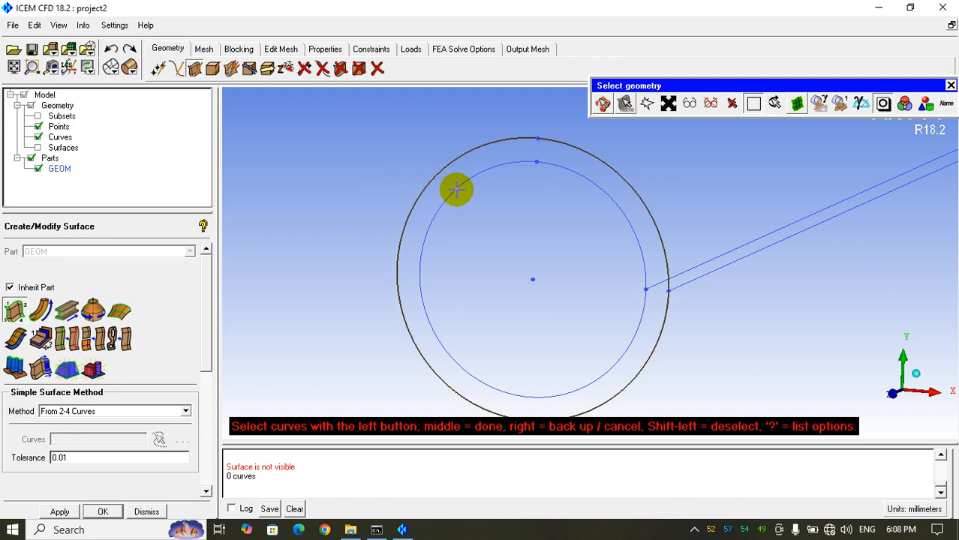
click(456, 190)
middle_click(469, 203)
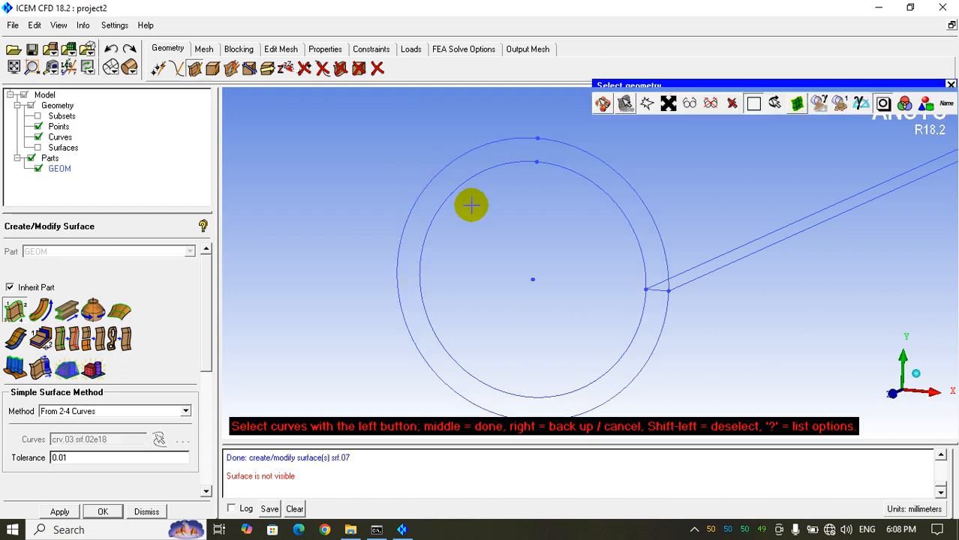
middle_click(471, 206)
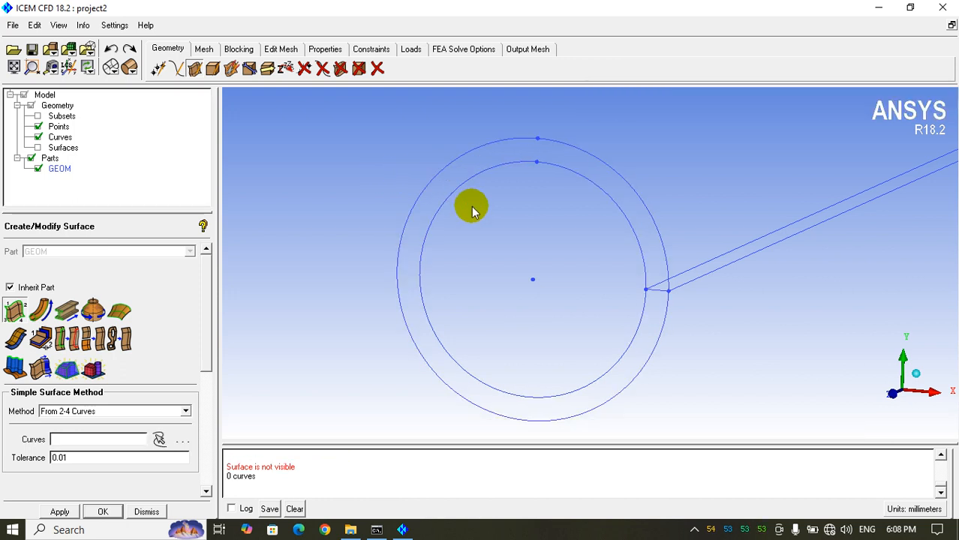
Step: Show the surfaces in solid shading to check both pipe ends for closure, and switch them back to wireframe
click(38, 148)
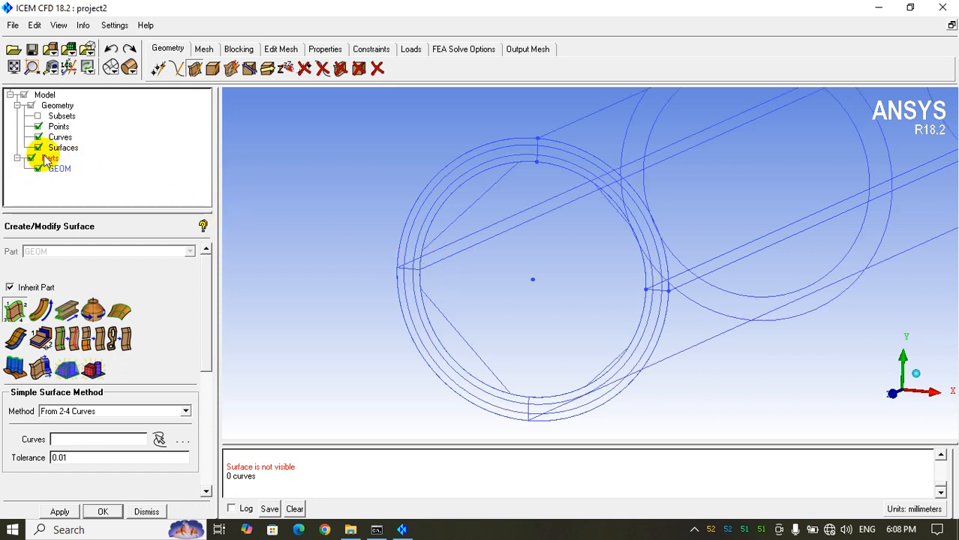
right_click(63, 149)
click(85, 228)
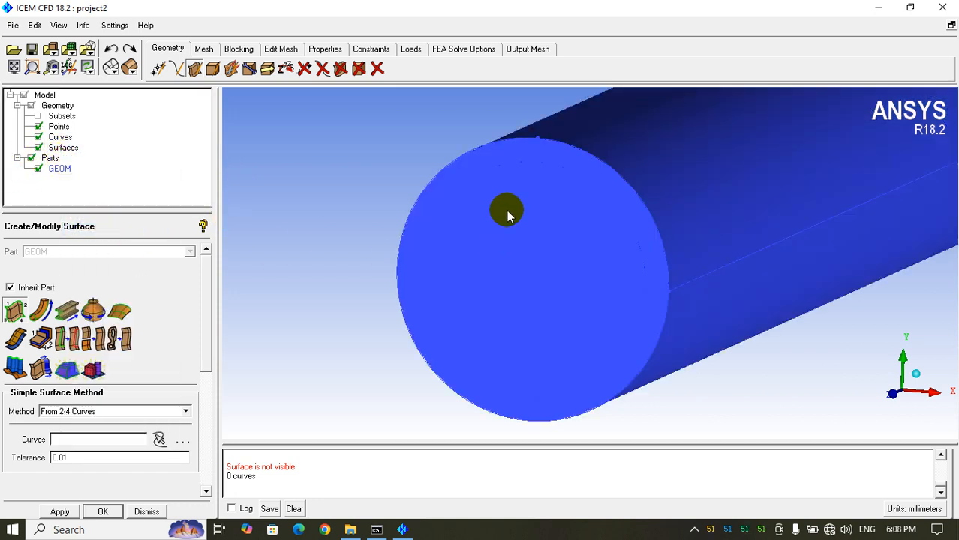
drag(600, 217, 670, 357)
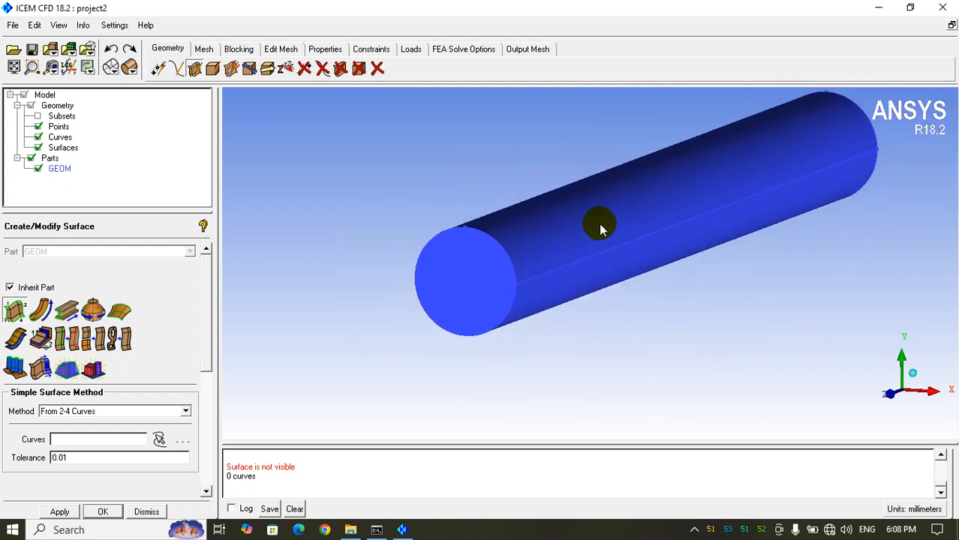
right_drag(515, 282, 533, 188)
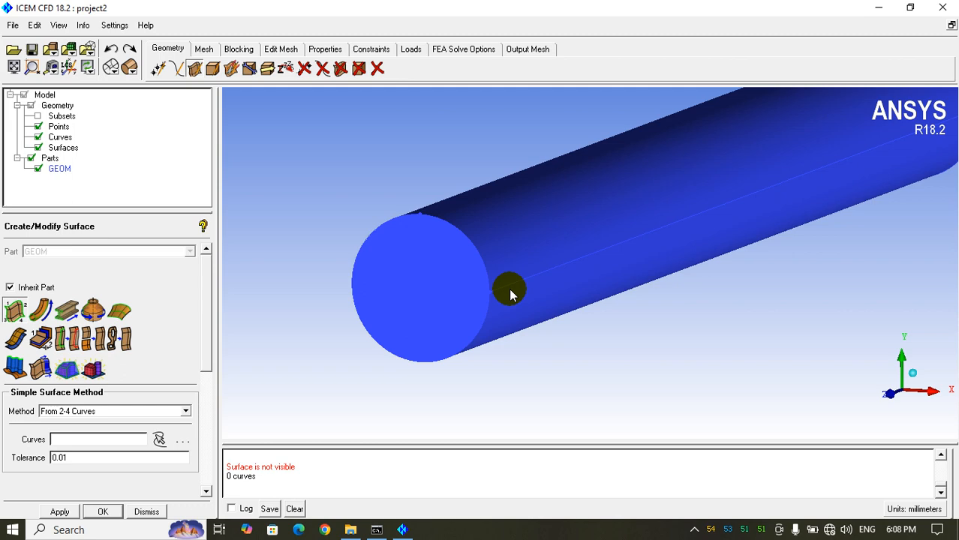
right_click(75, 148)
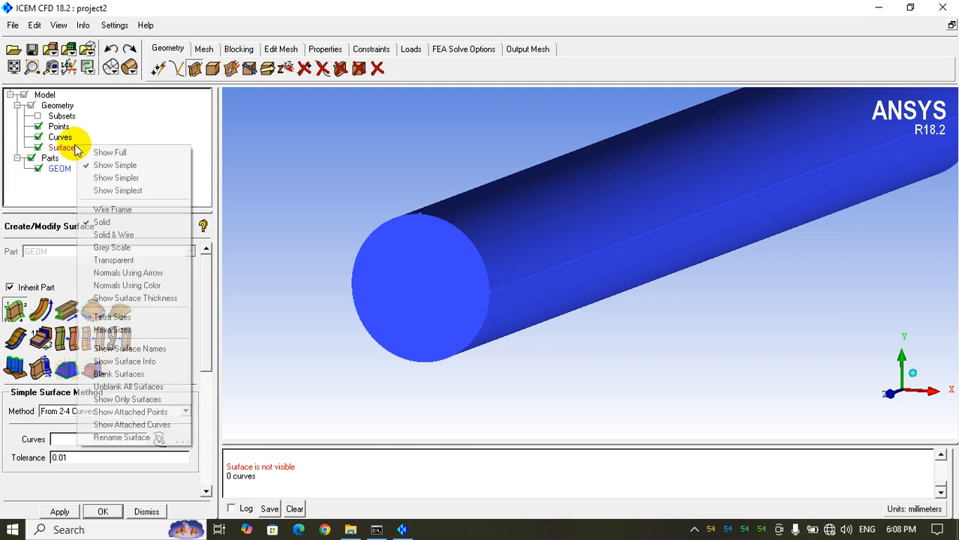
click(113, 209)
mouse_move(589, 364)
mouse_down()
mouse_move(633, 350)
mouse_move(653, 311)
mouse_move(623, 316)
mouse_move(682, 278)
mouse_move(695, 252)
mouse_move(745, 264)
mouse_move(621, 329)
mouse_move(637, 324)
mouse_move(587, 371)
mouse_move(591, 356)
mouse_up()
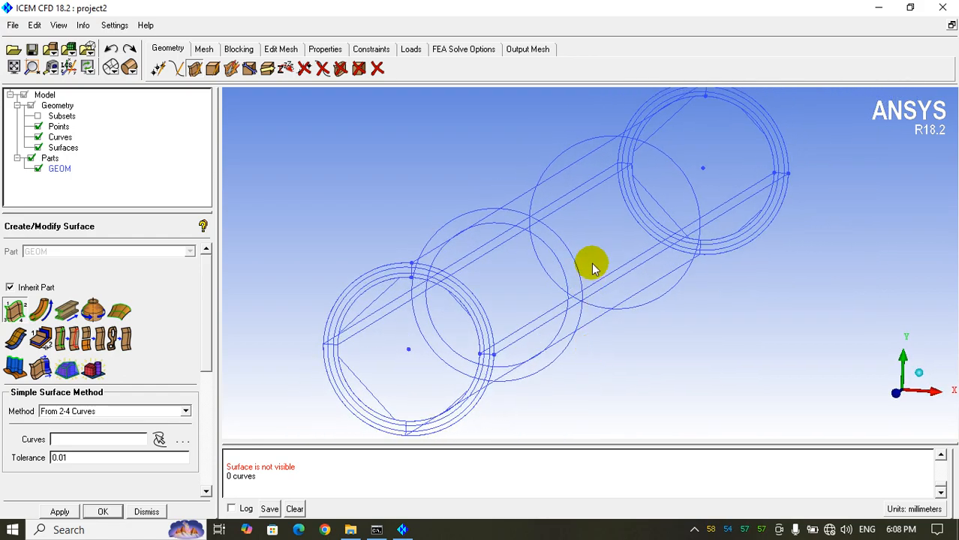
Step: Close the surface creation settings and display the pipe's surfaces as solid
click(145, 512)
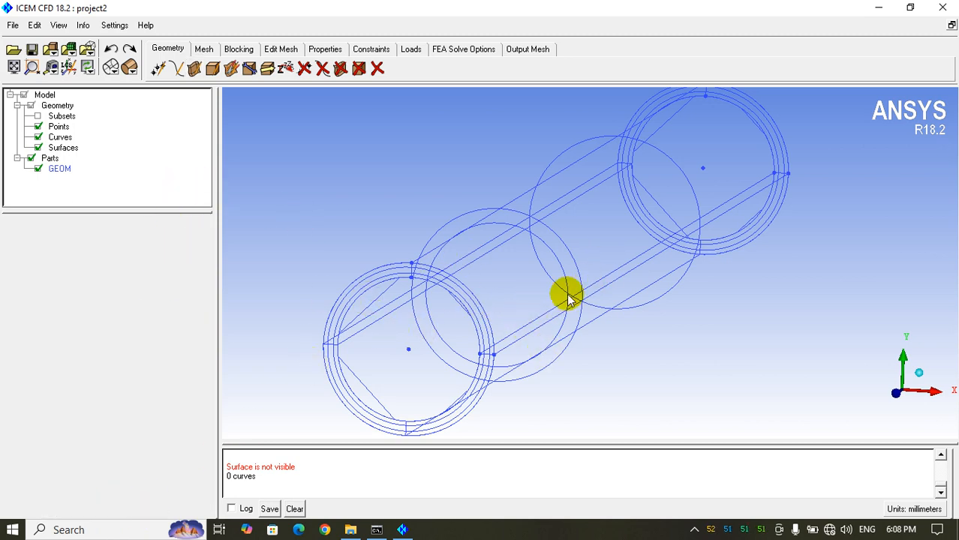
drag(565, 293, 629, 340)
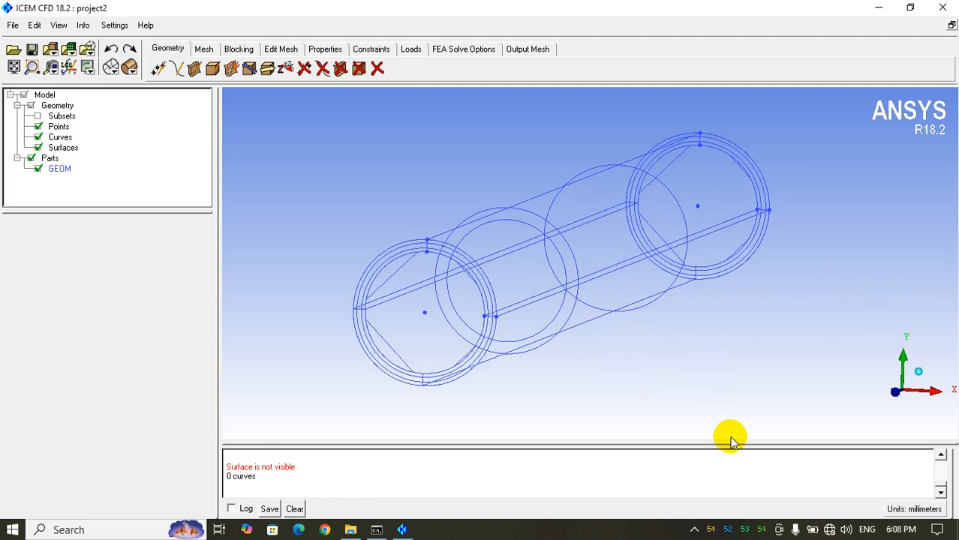
right_click(62, 147)
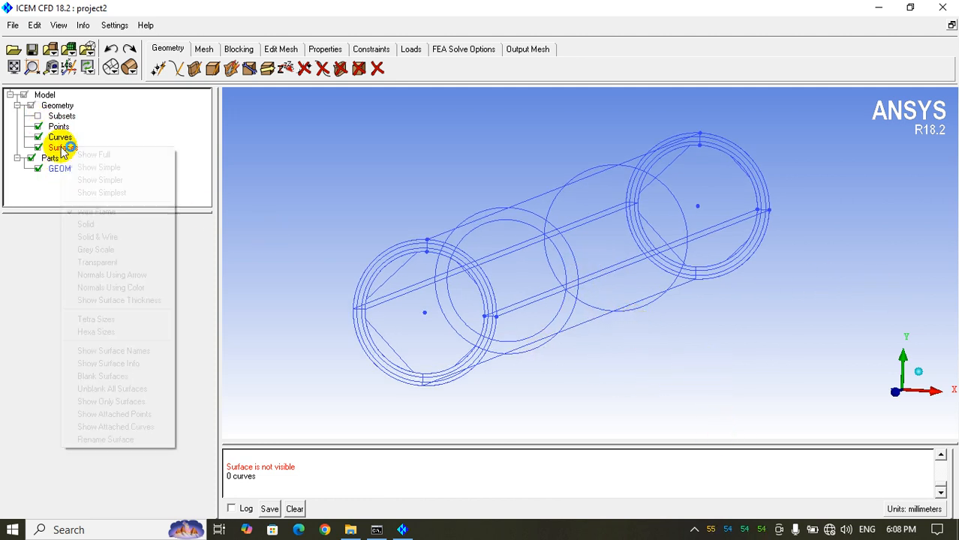
click(90, 223)
mouse_move(570, 400)
mouse_down()
mouse_move(597, 321)
mouse_move(654, 247)
mouse_up()
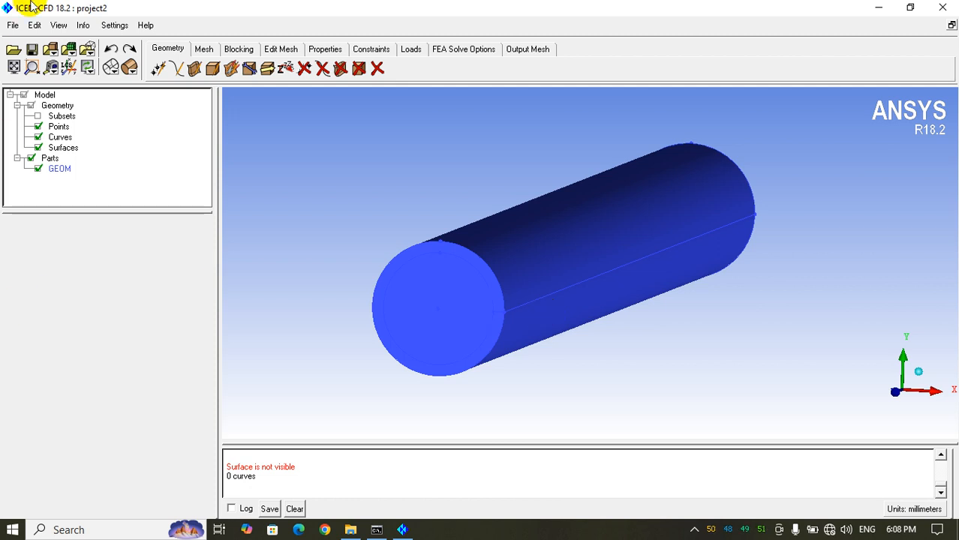
Step: Create a part named wall from the outer cylindrical surface of the pipe
right_click(51, 161)
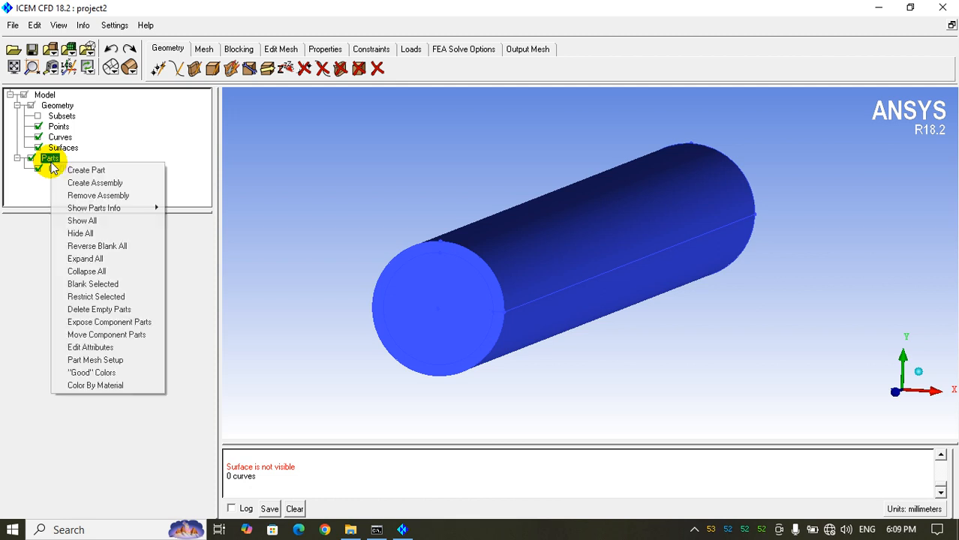
click(64, 172)
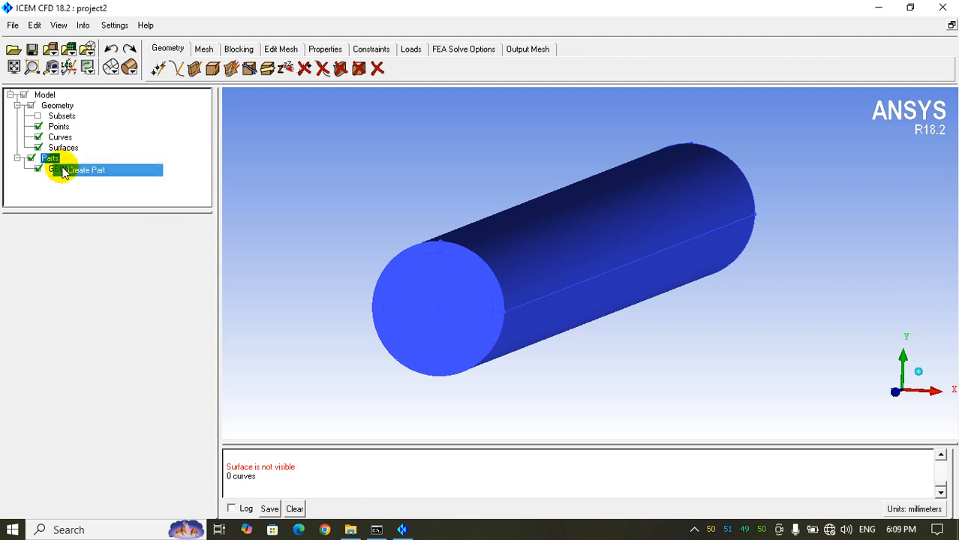
click(72, 253)
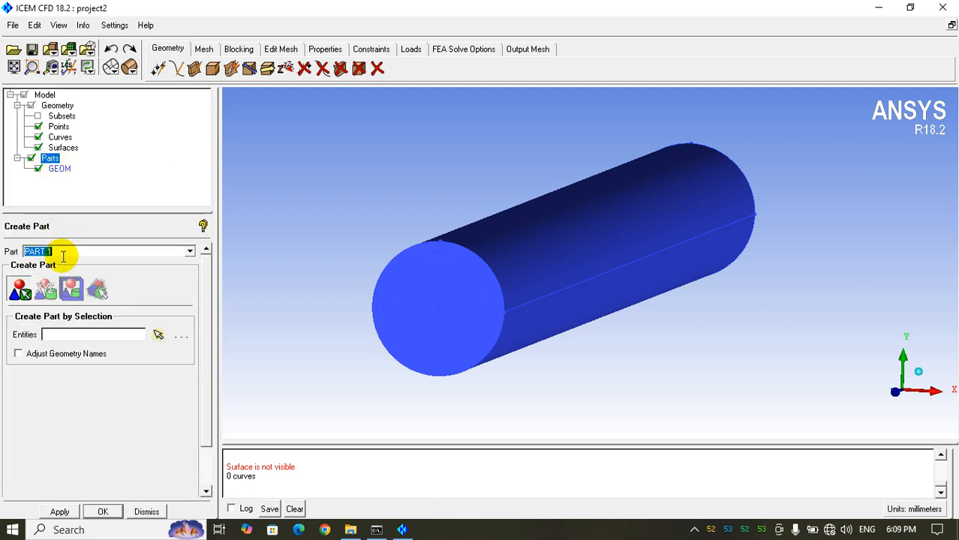
text(wall)
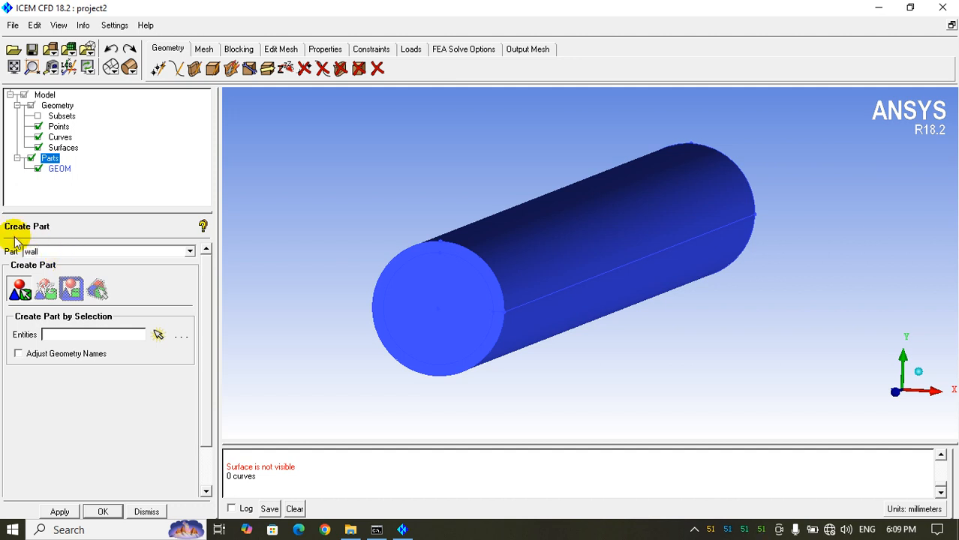
click(158, 335)
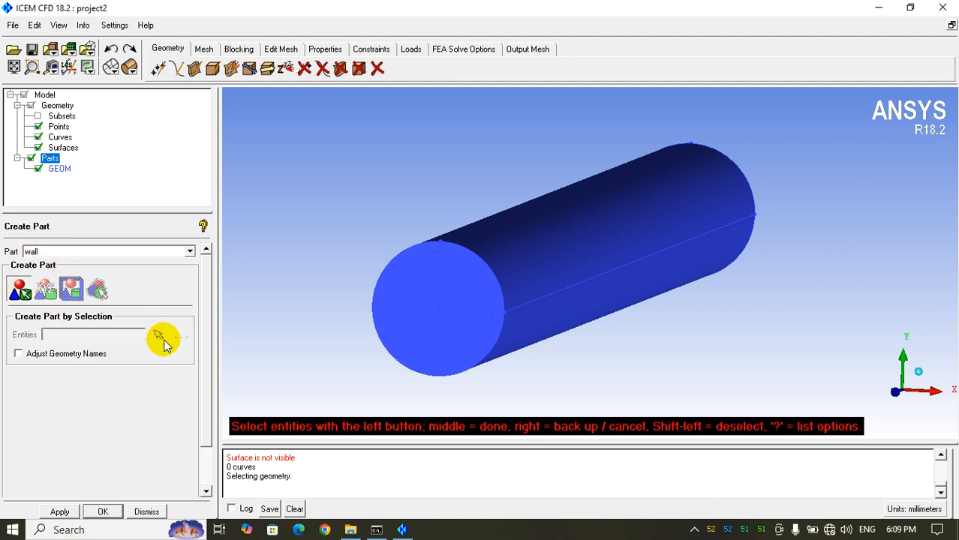
click(593, 256)
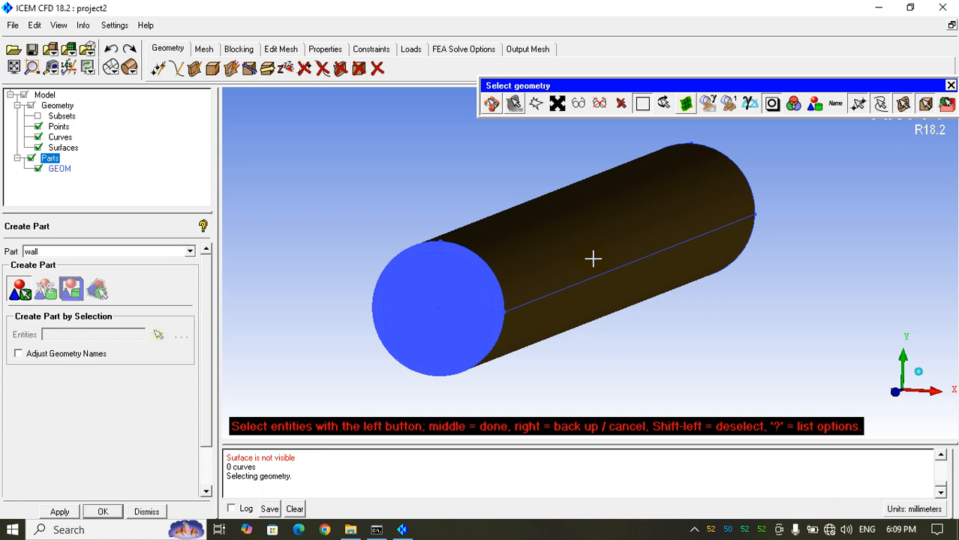
middle_click(620, 298)
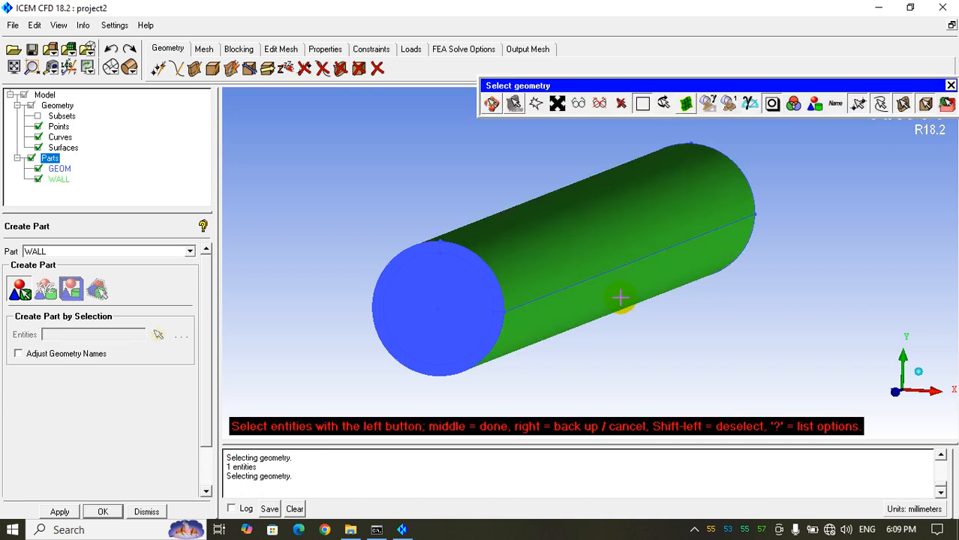
Step: Hide the WALL part and create a part named interface from the inner cylindrical surface
click(38, 181)
scroll(567, 279, up, 2)
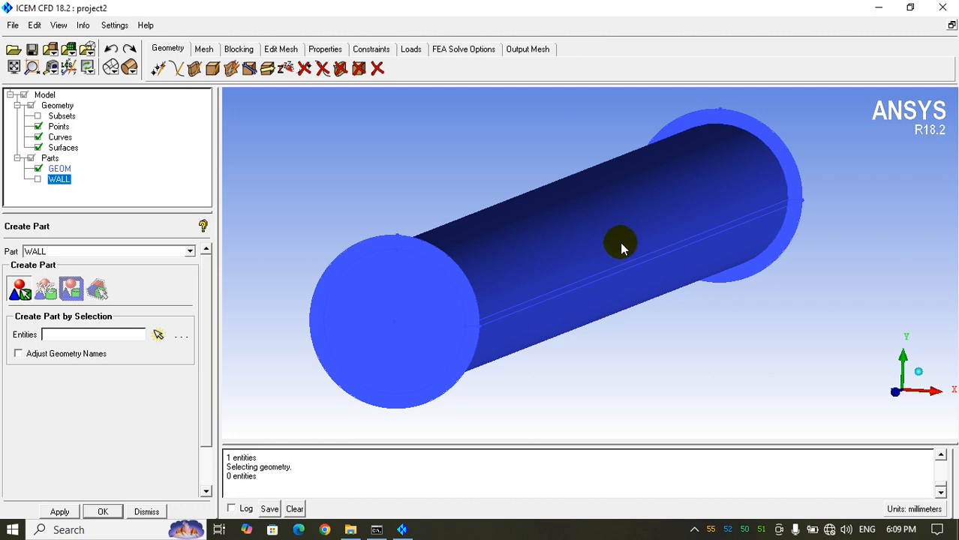
right_click(50, 159)
click(69, 165)
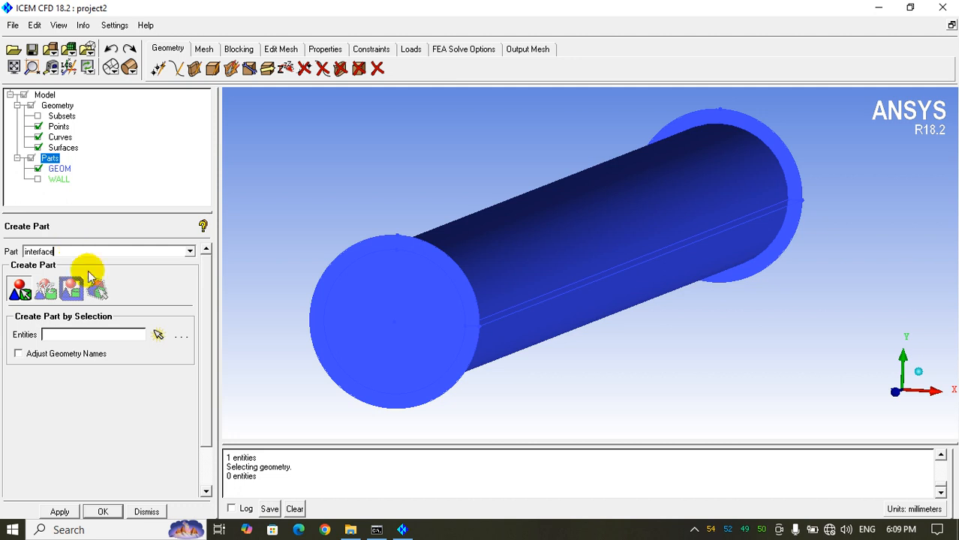
click(160, 335)
click(529, 258)
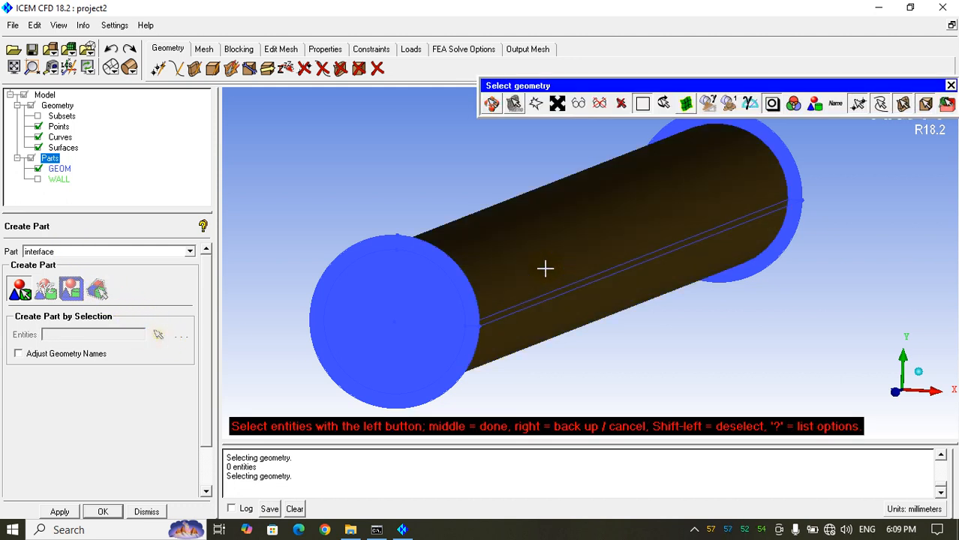
middle_click(660, 259)
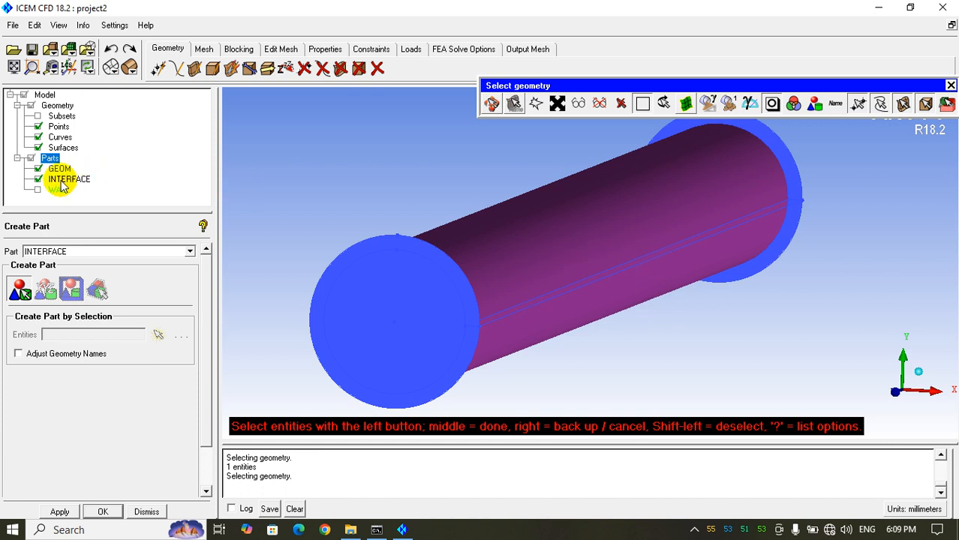
Step: Hide the INTERFACE part and start a new part named inlet-velocity
click(38, 180)
scroll(619, 298, down, 2)
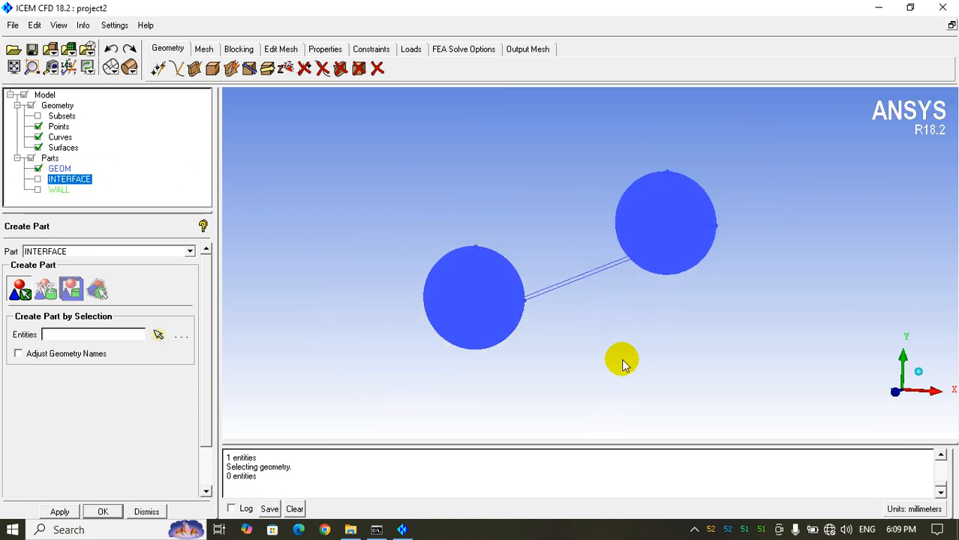
right_click(50, 160)
click(67, 168)
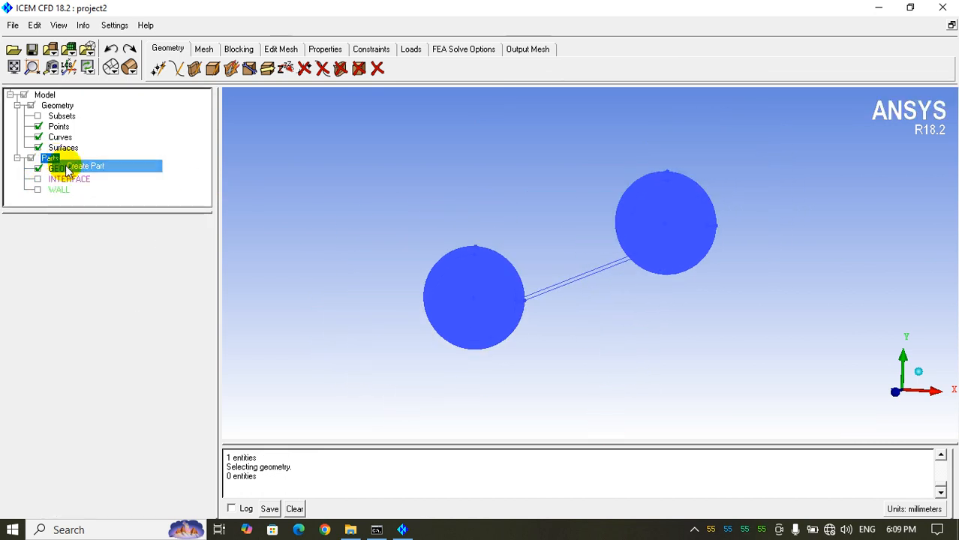
double_click(82, 252)
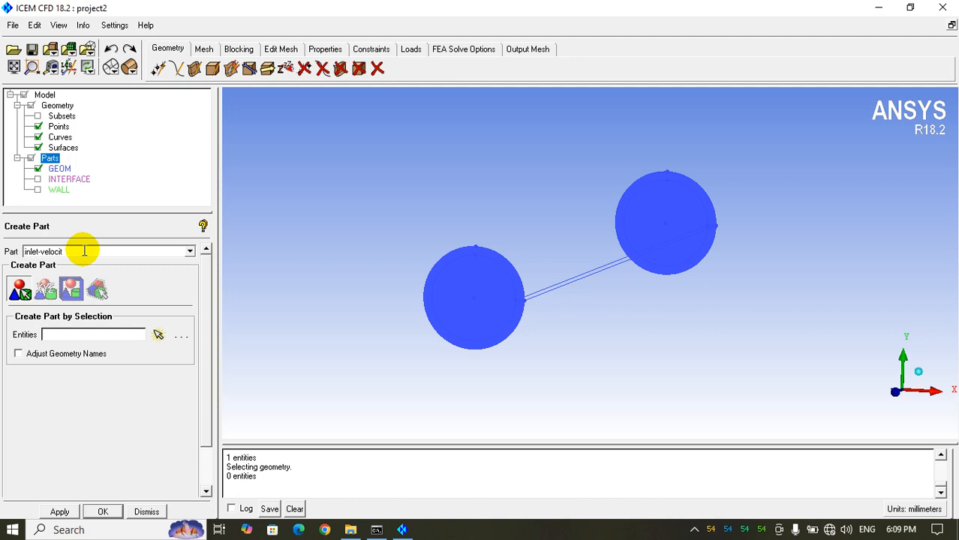
text(inlet-velocity)
Step: Restrict selection to surfaces and create the inlet-velocity part from the inner circular surface at the pipe's far end
click(158, 334)
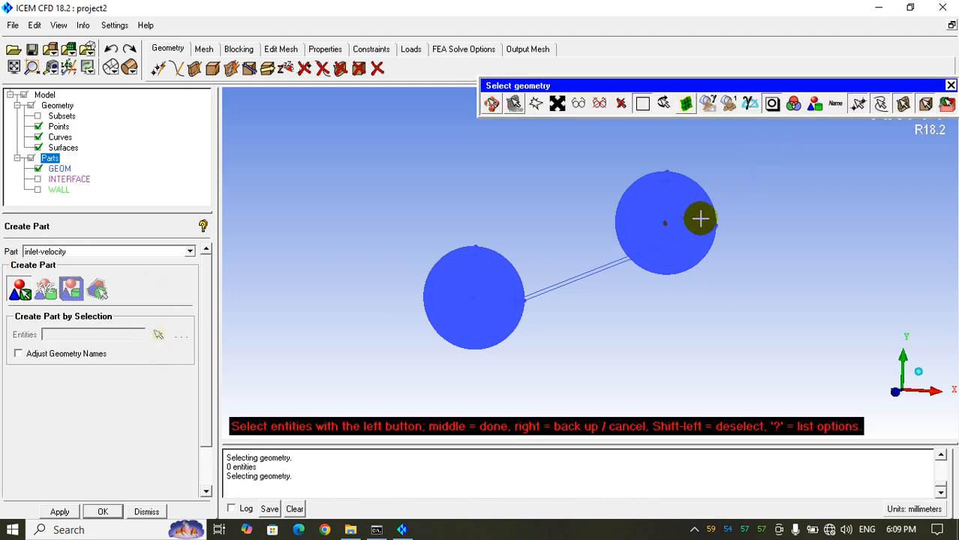
scroll(712, 219, up, 1)
scroll(716, 219, up, 1)
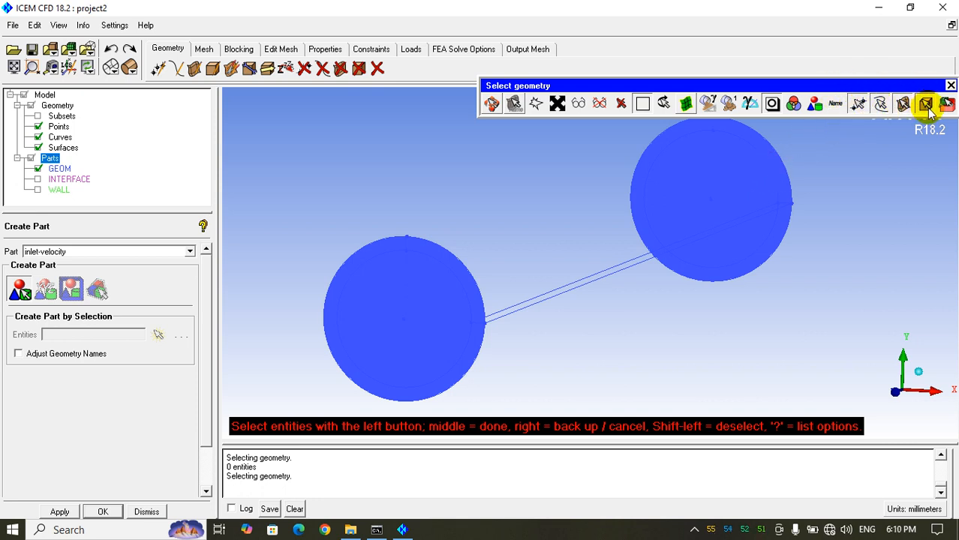
click(857, 103)
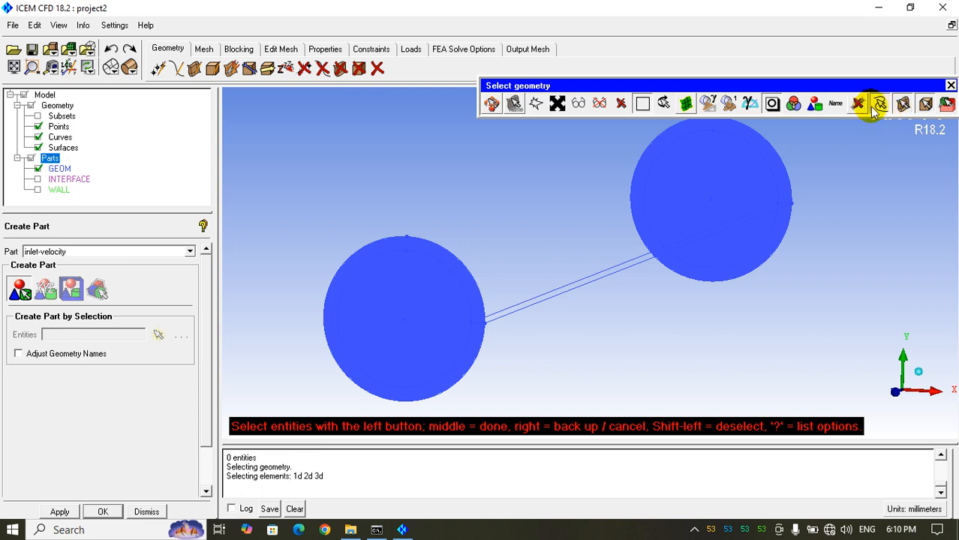
click(879, 104)
click(925, 103)
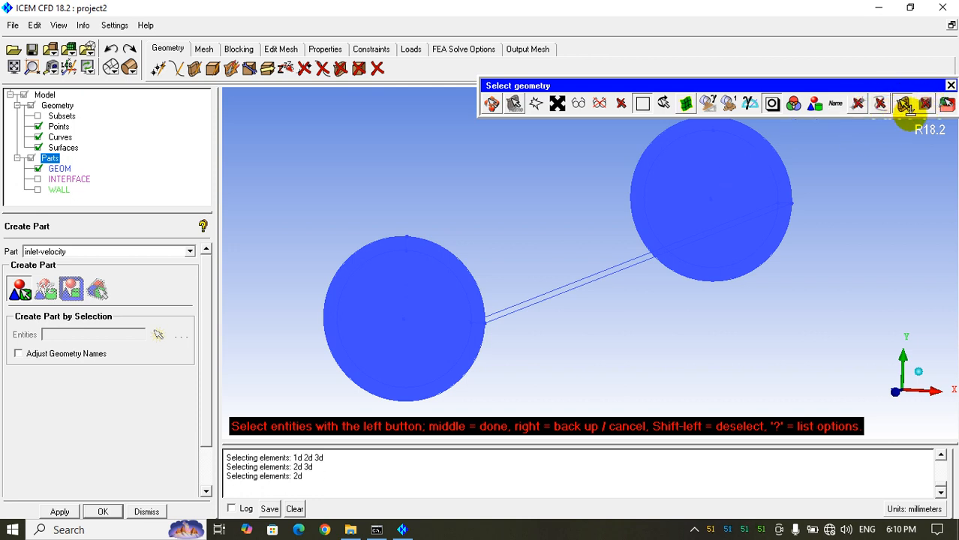
click(720, 194)
middle_click(721, 199)
middle_click(726, 197)
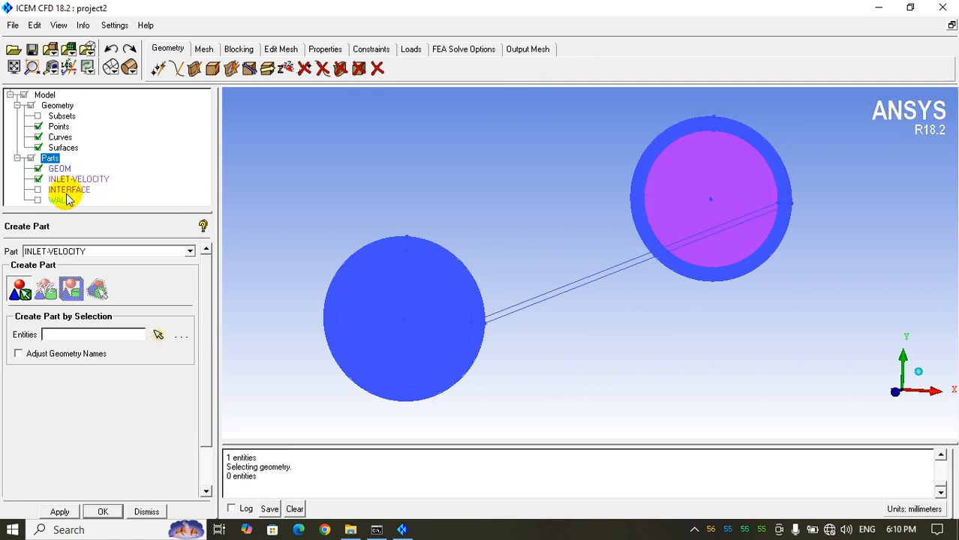
Step: Hide the INLET-VELOCITY part and create a part named outlet from the inner circular surface at the opposite pipe end
click(37, 179)
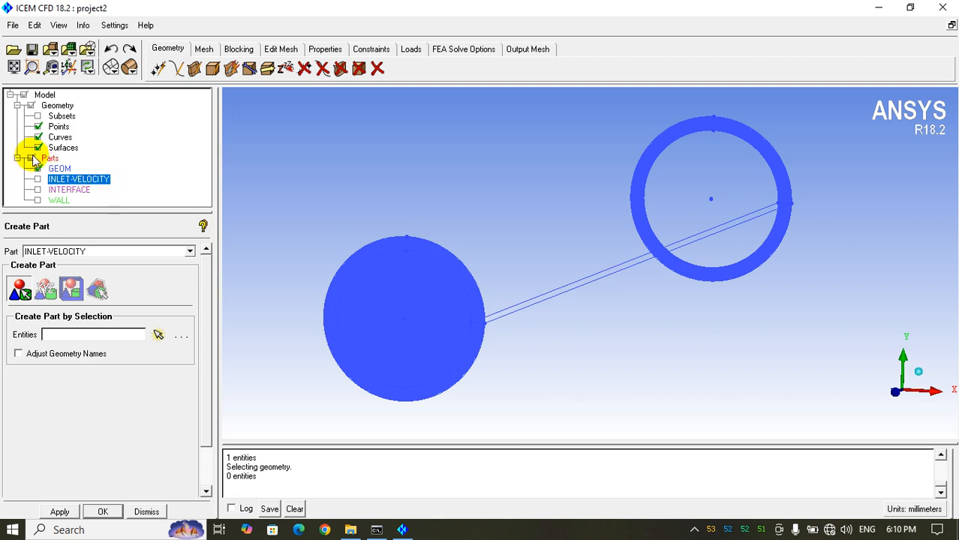
drag(147, 212, 144, 237)
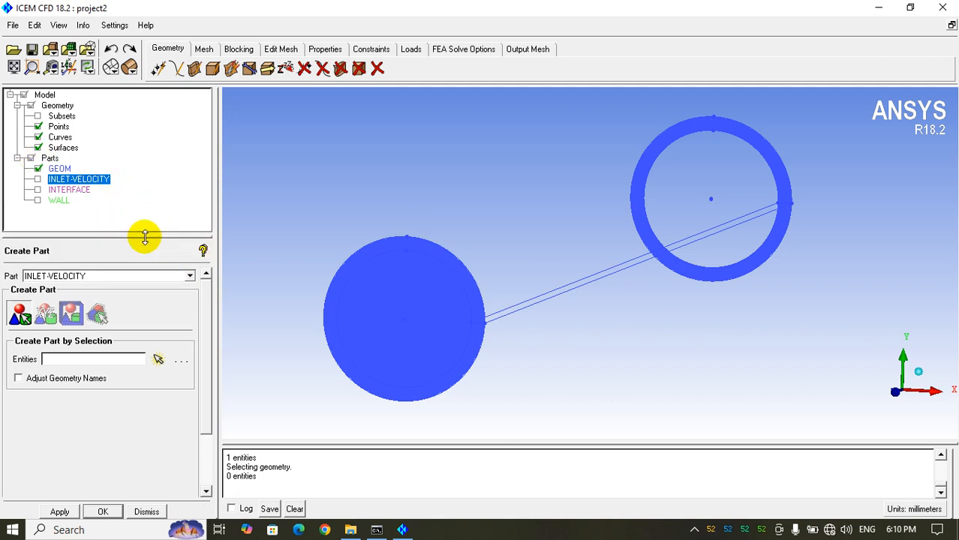
right_click(48, 159)
click(82, 168)
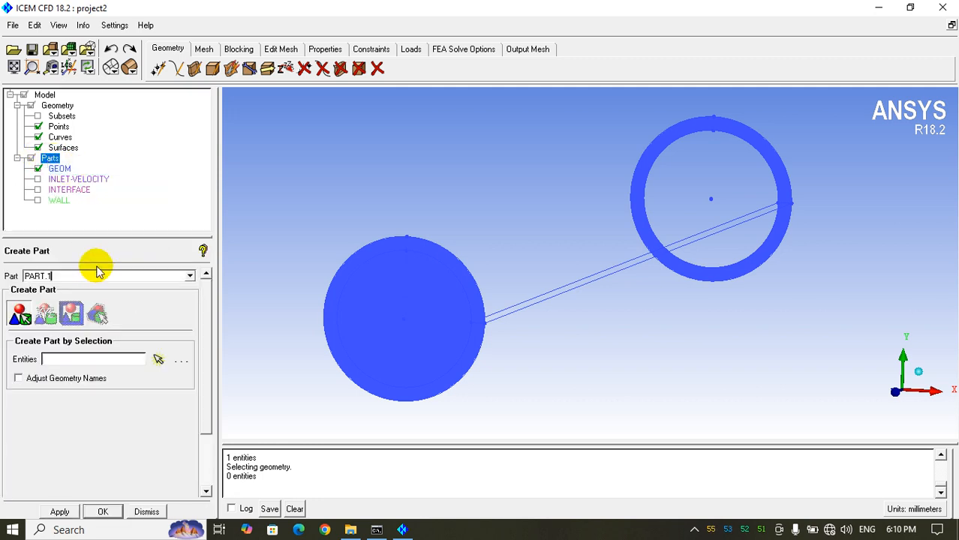
drag(66, 276, 5, 279)
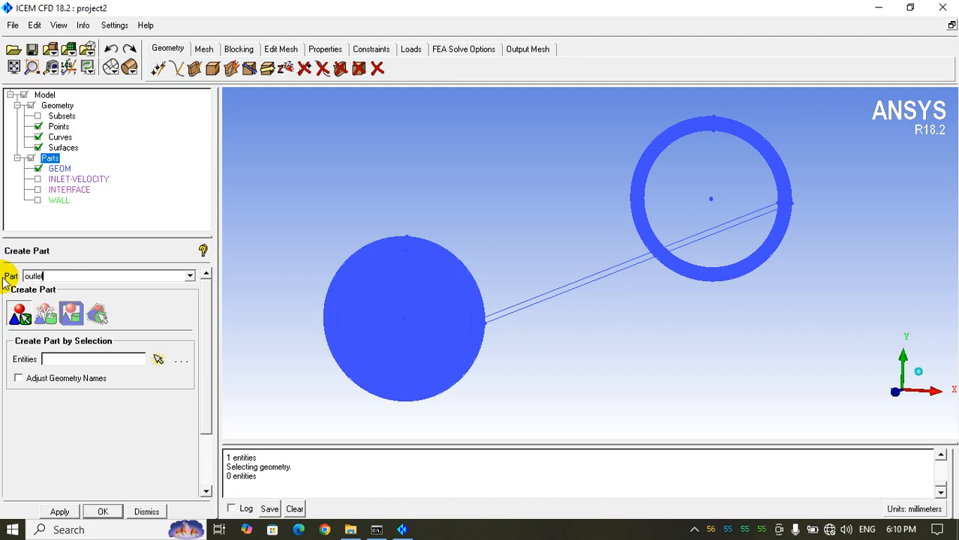
click(158, 359)
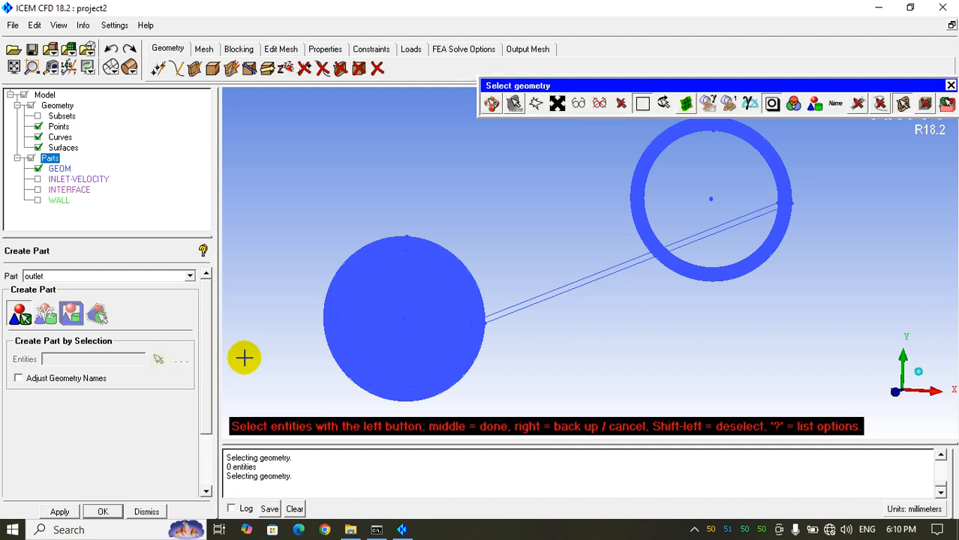
click(429, 313)
middle_click(429, 315)
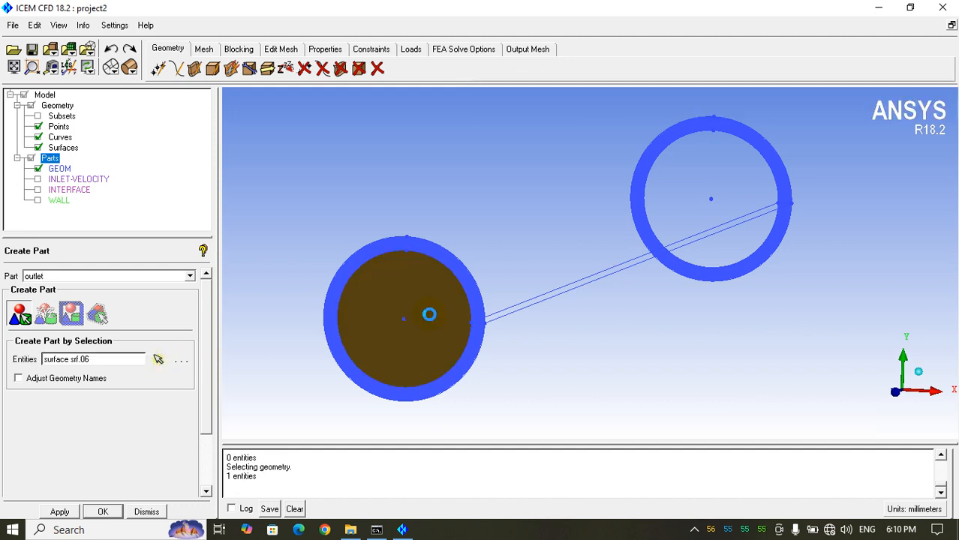
middle_click(429, 316)
middle_click(429, 316)
Step: Hide the OUTLET part and briefly show the INLET-VELOCITY part to check its surface
click(37, 200)
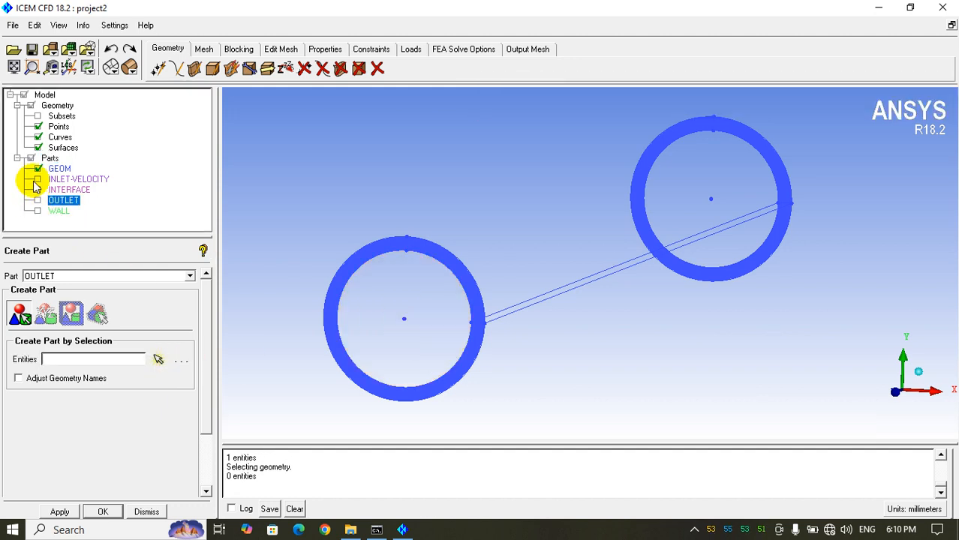
click(37, 179)
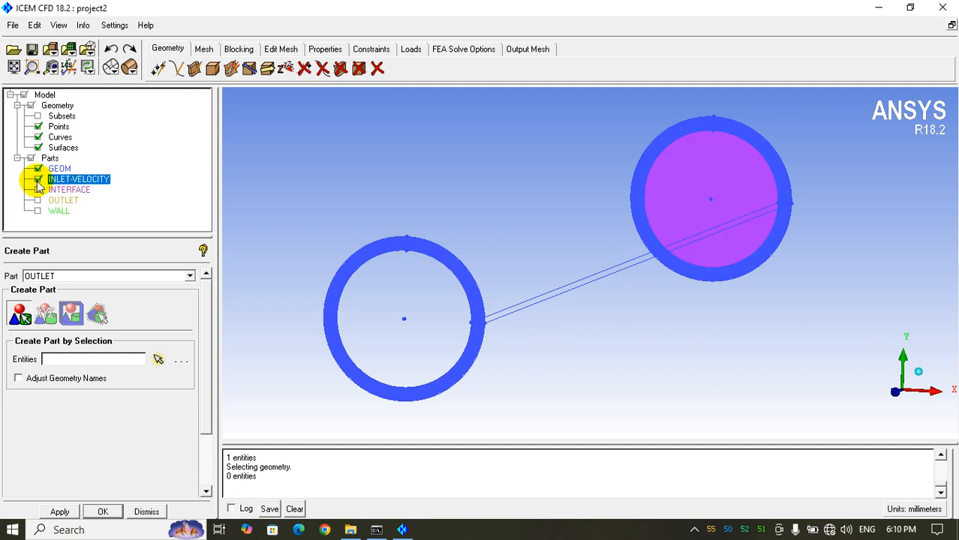
click(37, 179)
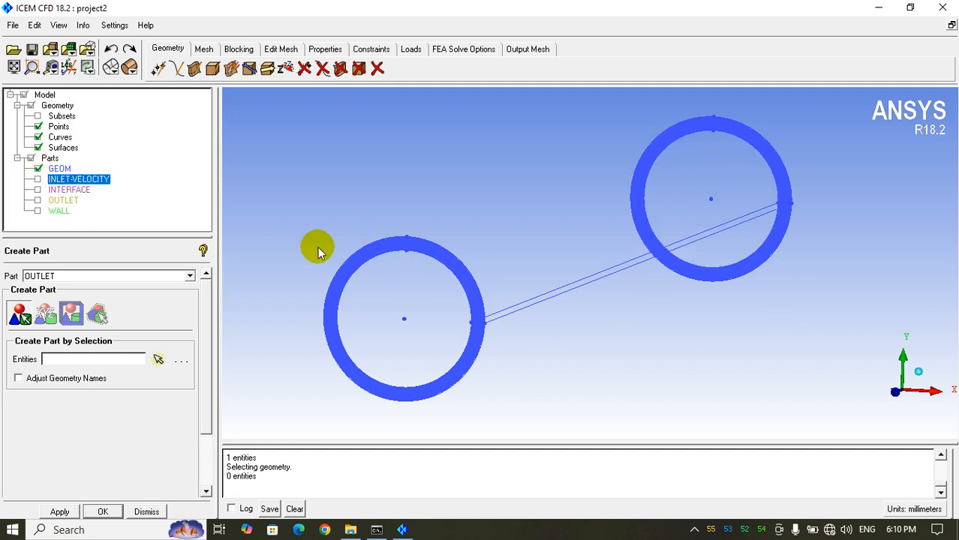
Step: Create a part named wallside-1 from the ring-shaped surface at the inlet end and hide that part
right_click(50, 158)
click(88, 164)
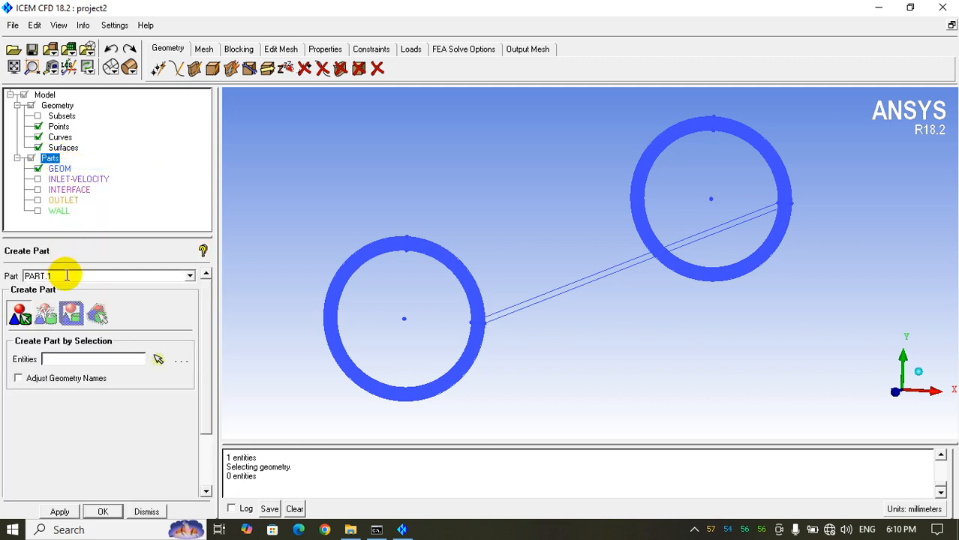
triple_click(67, 274)
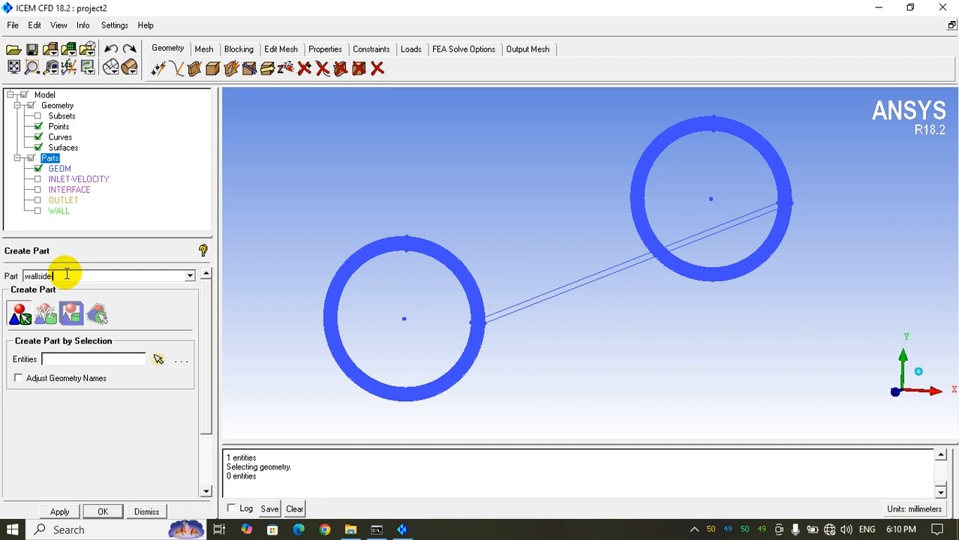
text(-1)
click(158, 359)
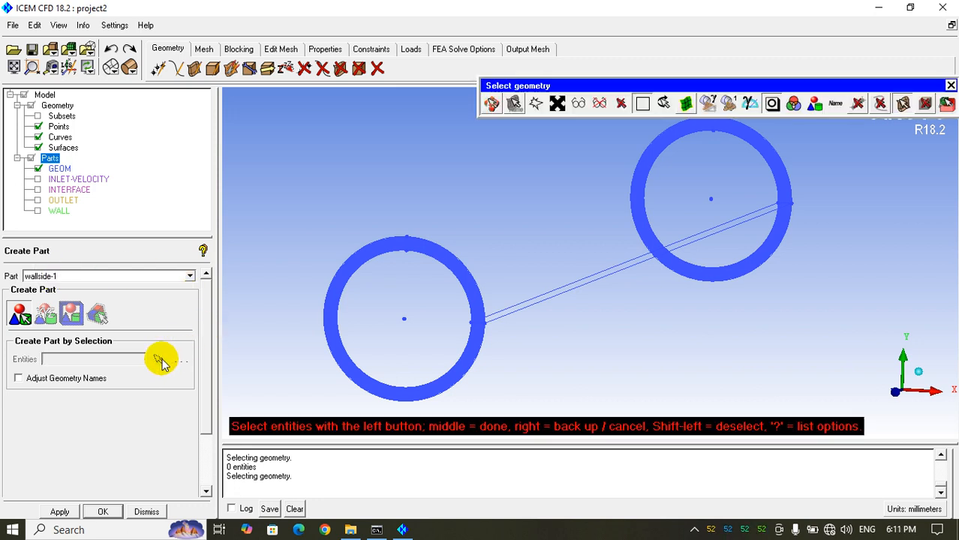
click(782, 185)
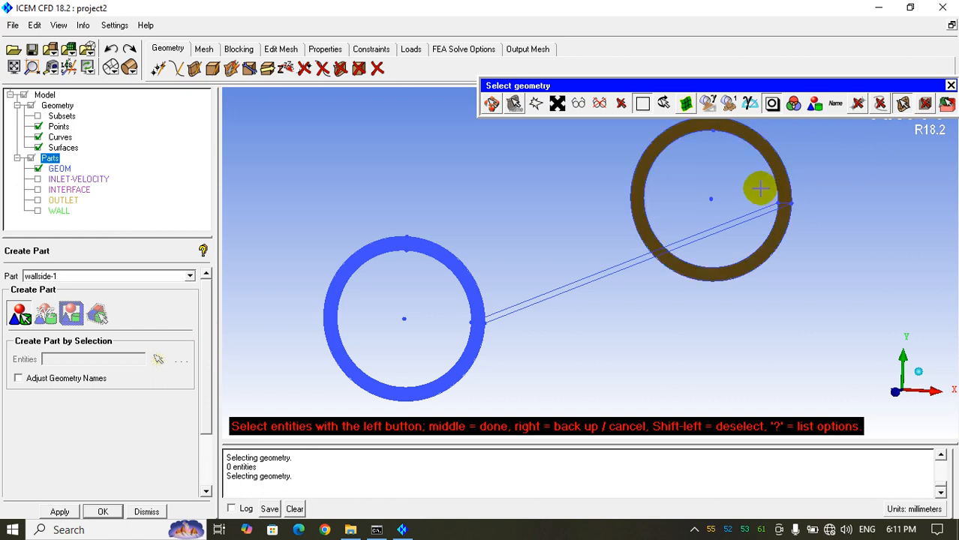
middle_click(743, 177)
click(38, 223)
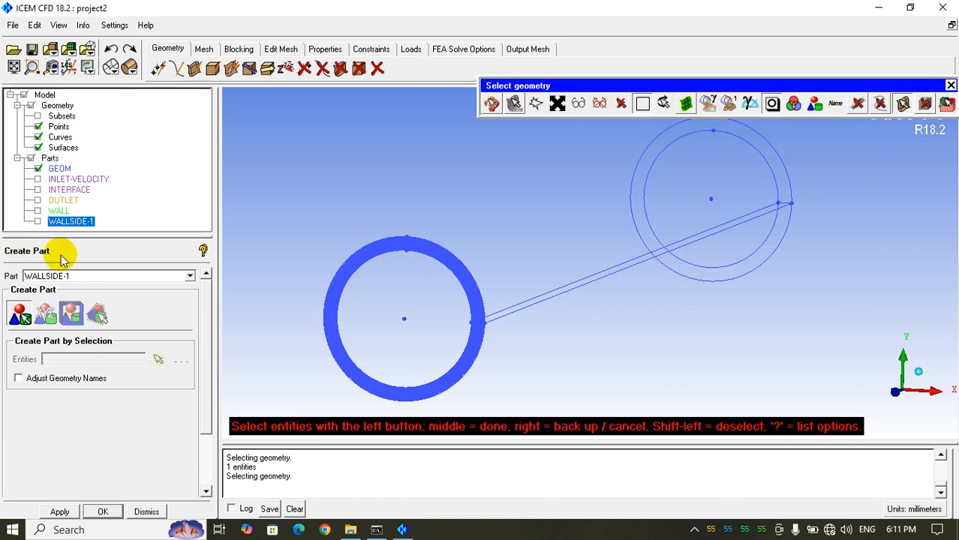
middle_click(270, 260)
double_click(123, 277)
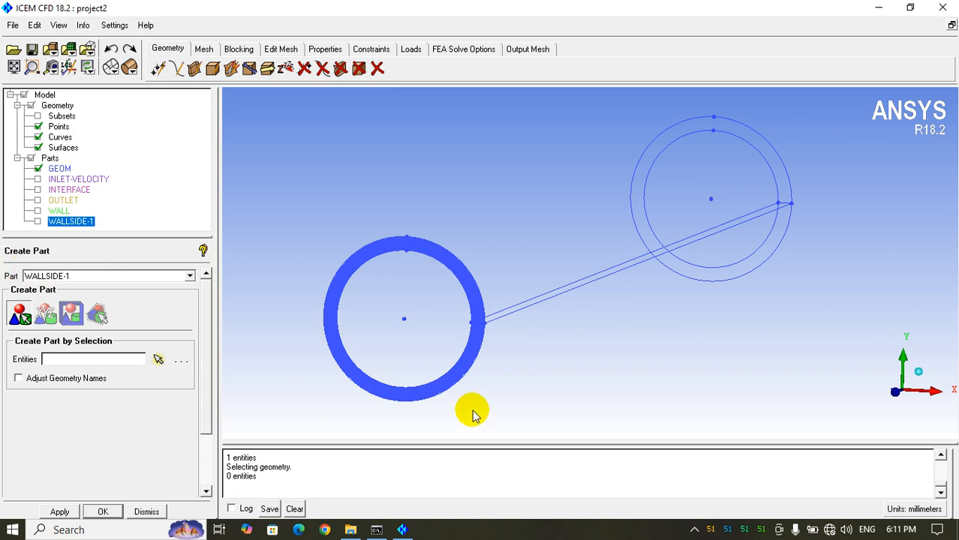
Step: Create a part named wallside-2 from the ring-shaped surface at the outlet end and hide that part
right_click(50, 159)
click(72, 163)
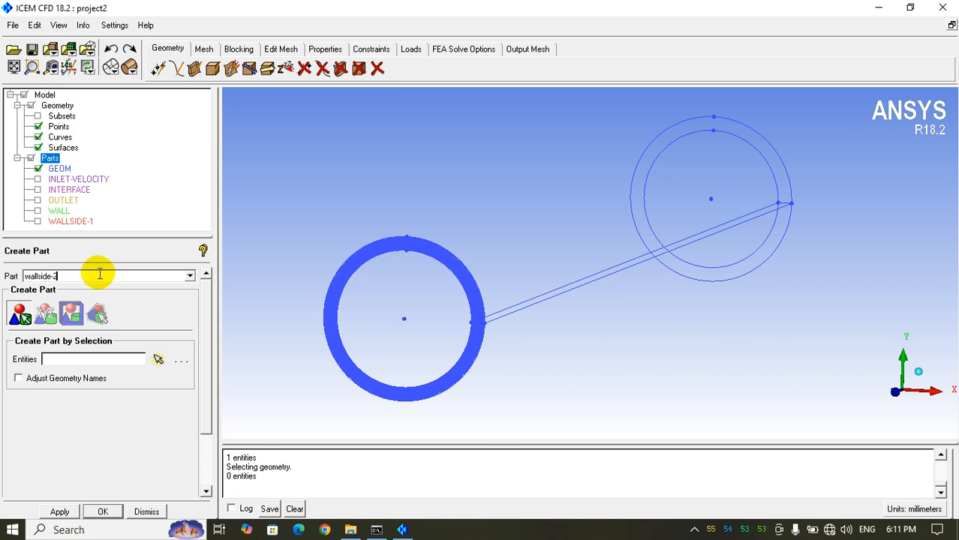
click(158, 359)
click(466, 357)
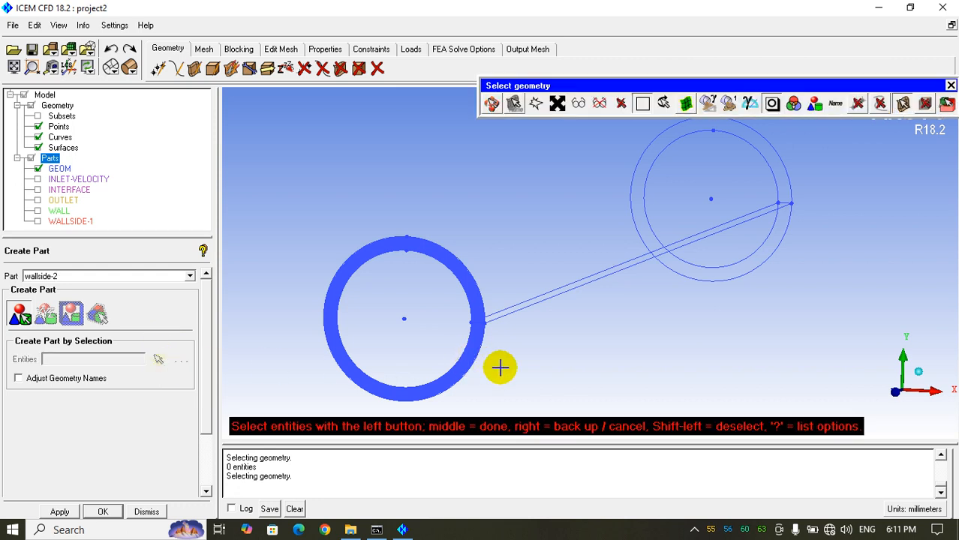
middle_click(504, 359)
middle_click(504, 360)
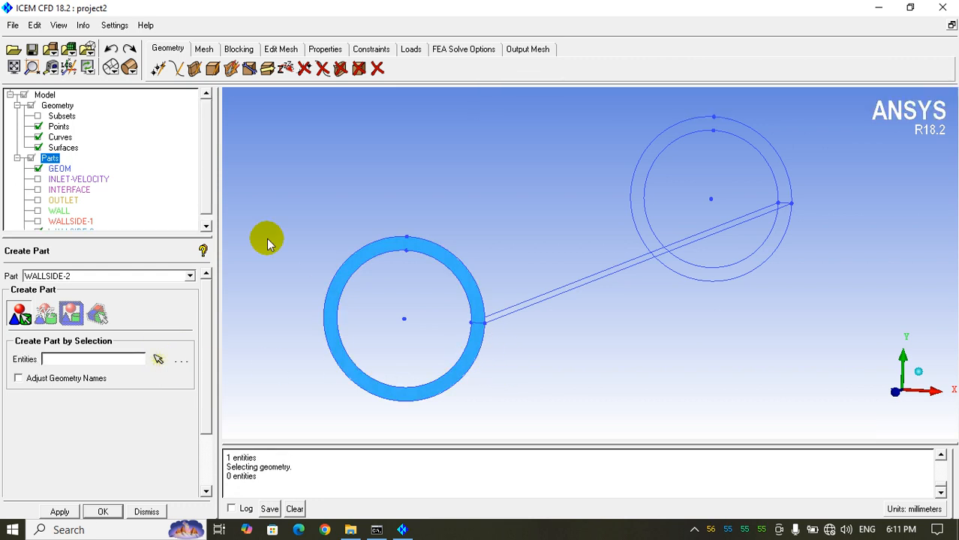
click(206, 227)
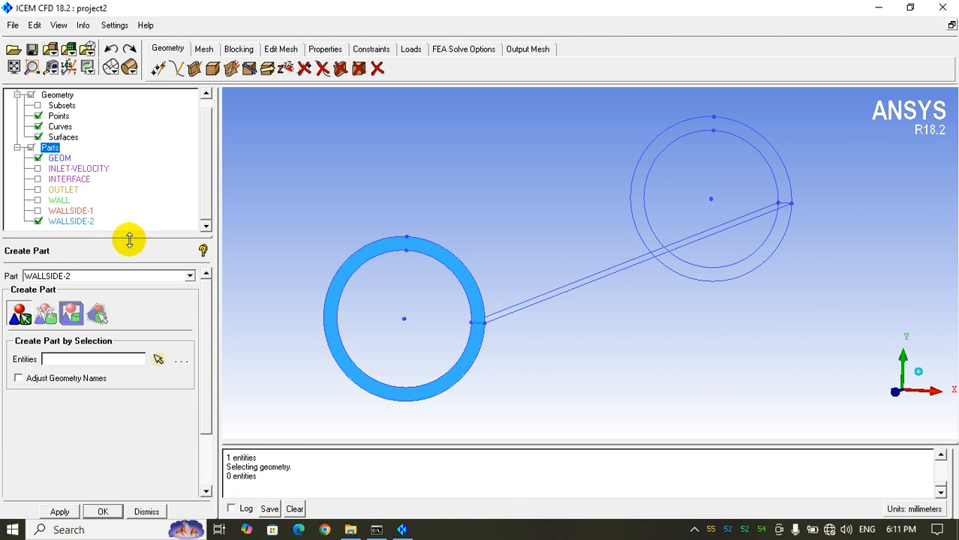
drag(128, 239, 128, 255)
click(38, 232)
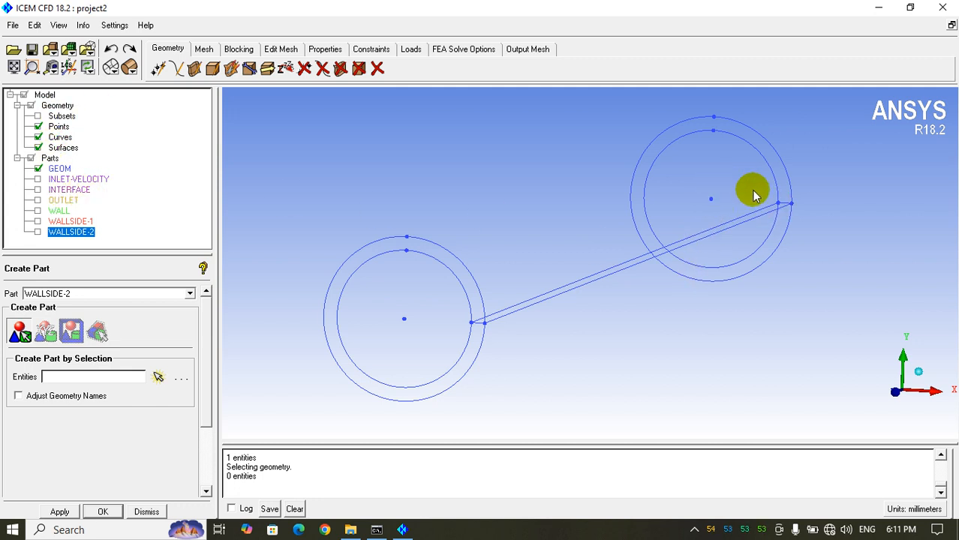
Step: Restrict selection to points and curves and add the inlet circle's centre point to the INLET-VELOCITY part
click(53, 180)
right_click(66, 182)
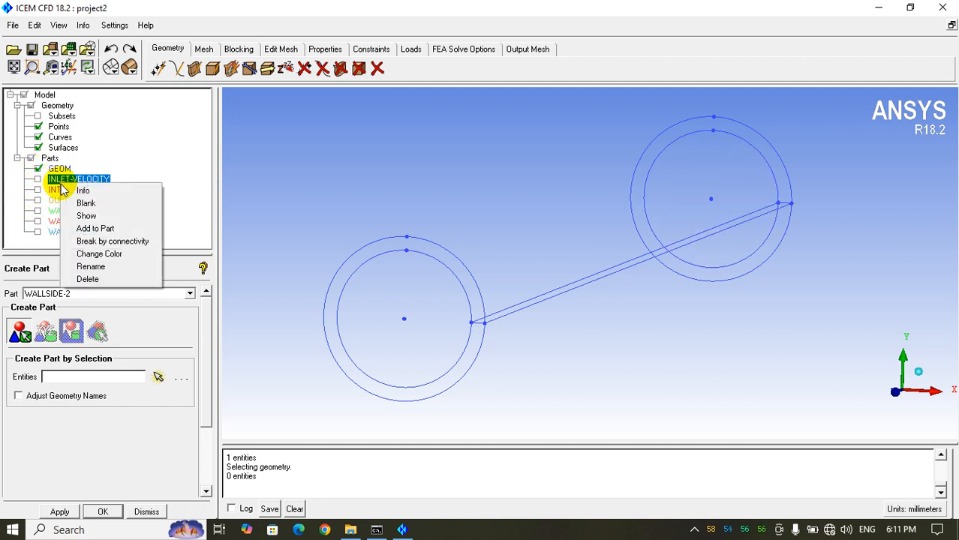
click(83, 225)
click(158, 376)
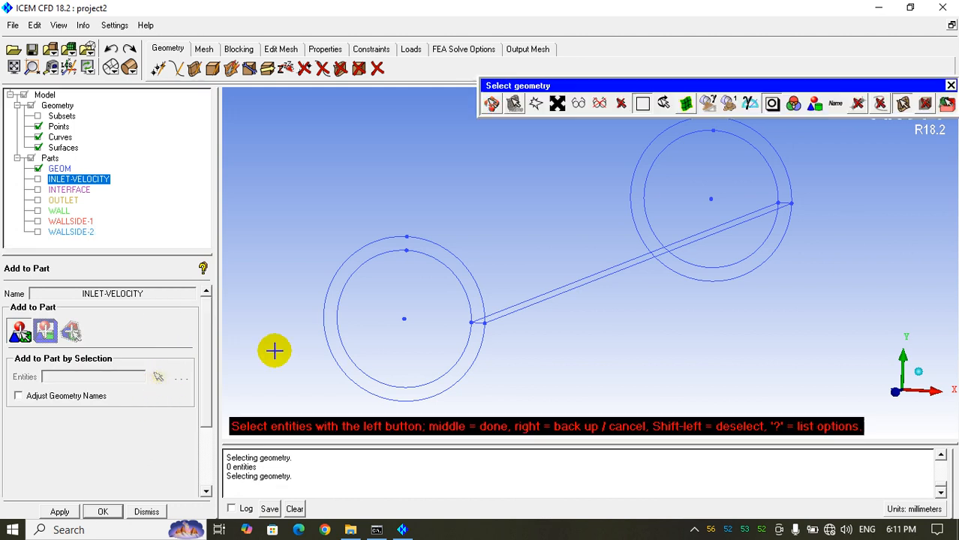
click(877, 103)
click(860, 104)
click(903, 104)
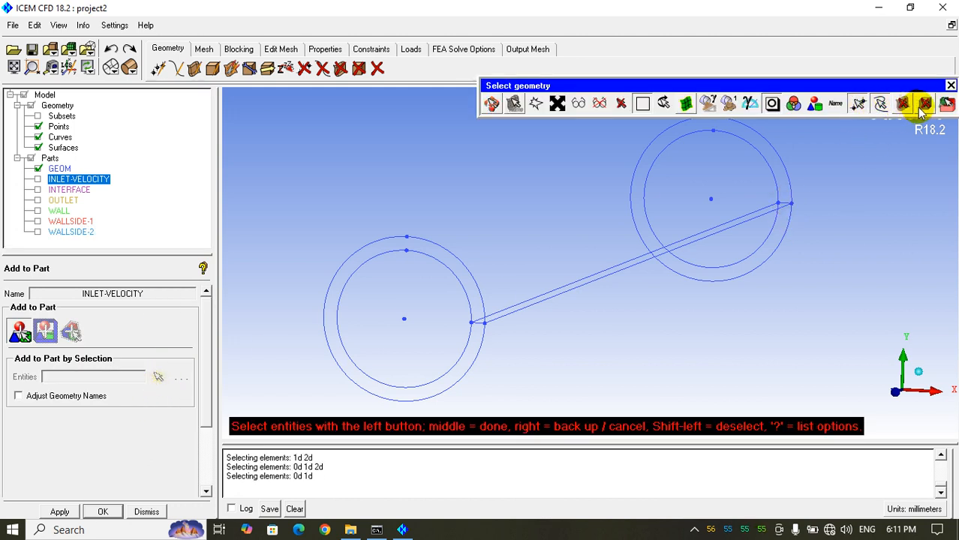
middle_click(717, 195)
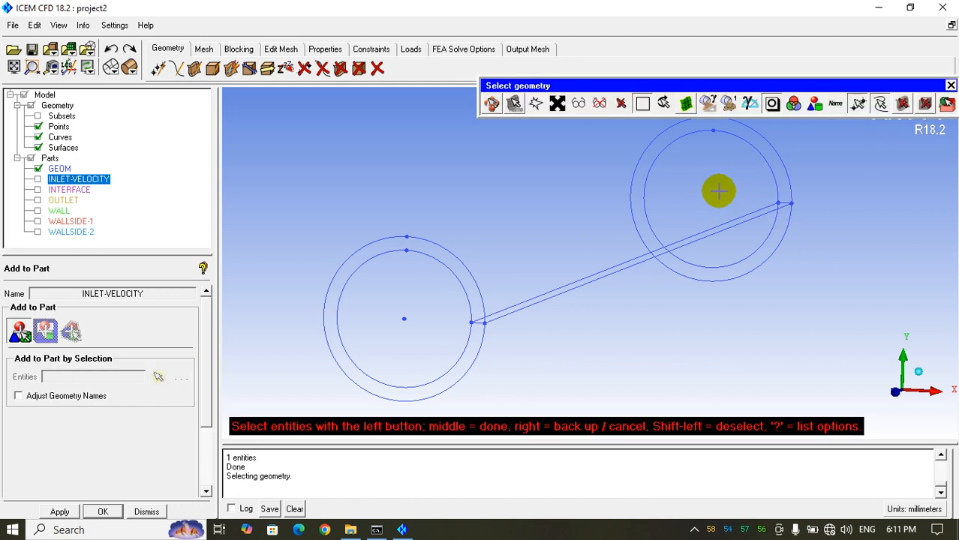
Step: Add the outlet circle's centre point to the OUTLET part
right_click(63, 200)
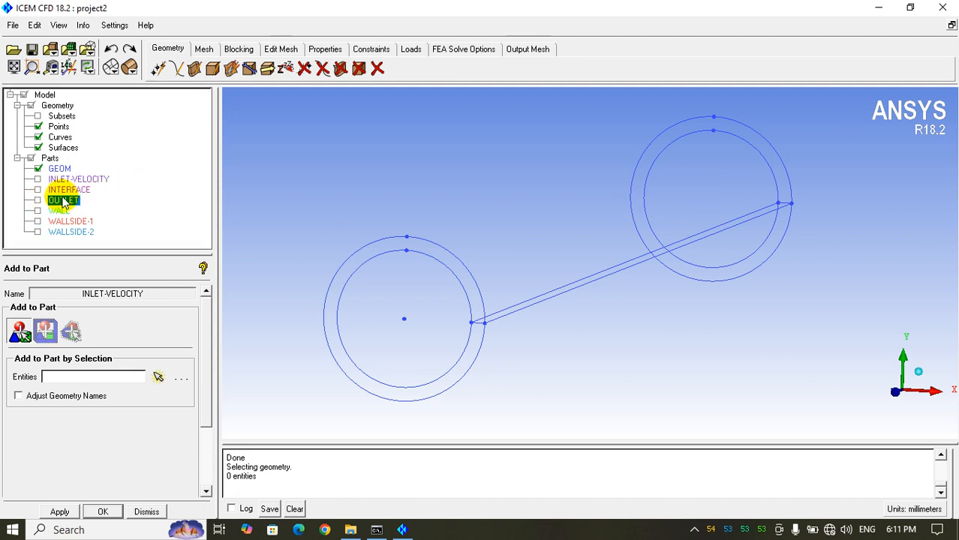
click(96, 242)
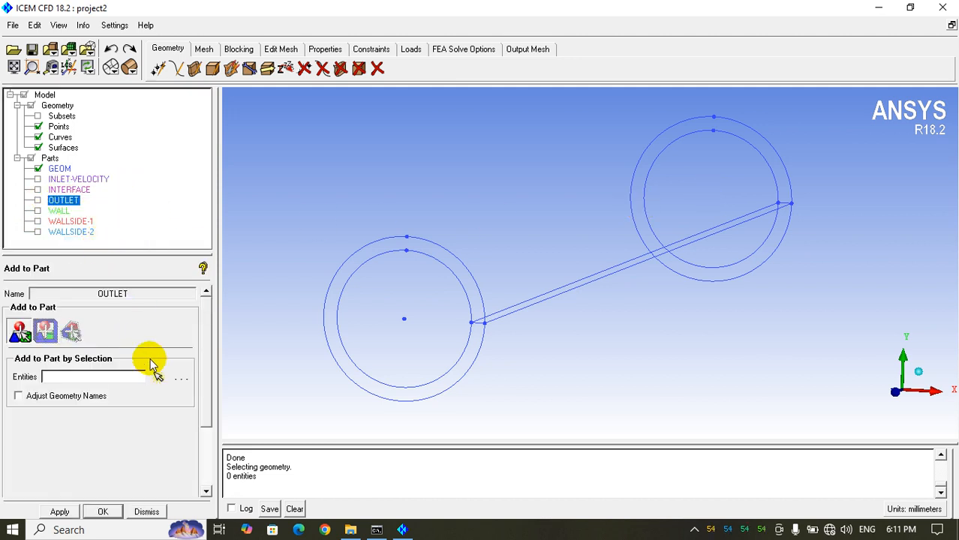
click(159, 377)
middle_click(413, 328)
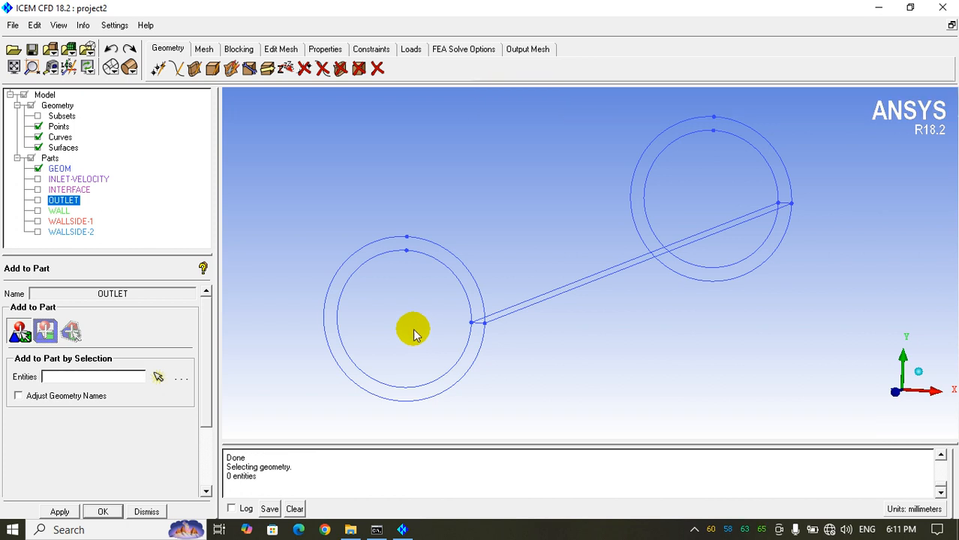
Step: Add the curves and points of the two concentric circles at the inlet end to the WALLSIDE-1 part
click(63, 222)
right_click(67, 222)
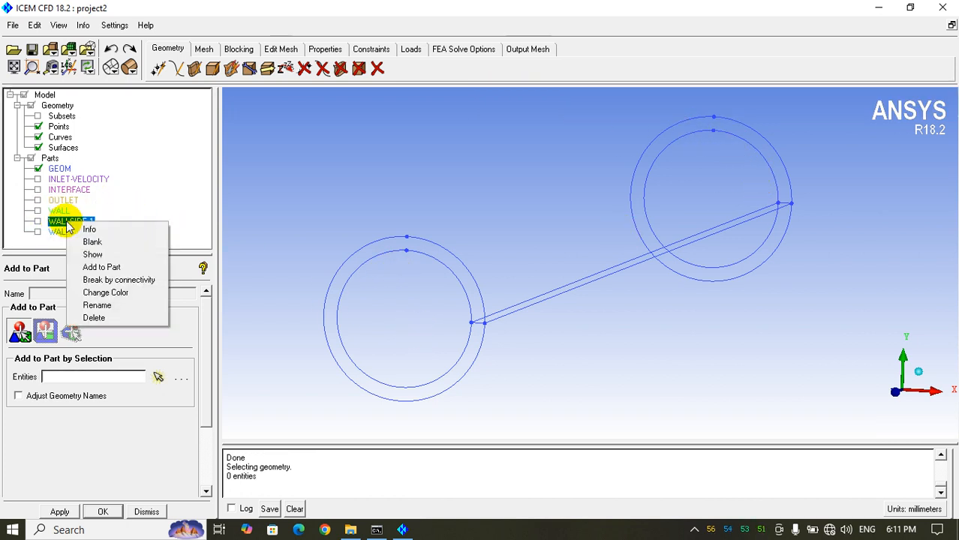
click(105, 267)
click(159, 377)
scroll(755, 164, down, 4)
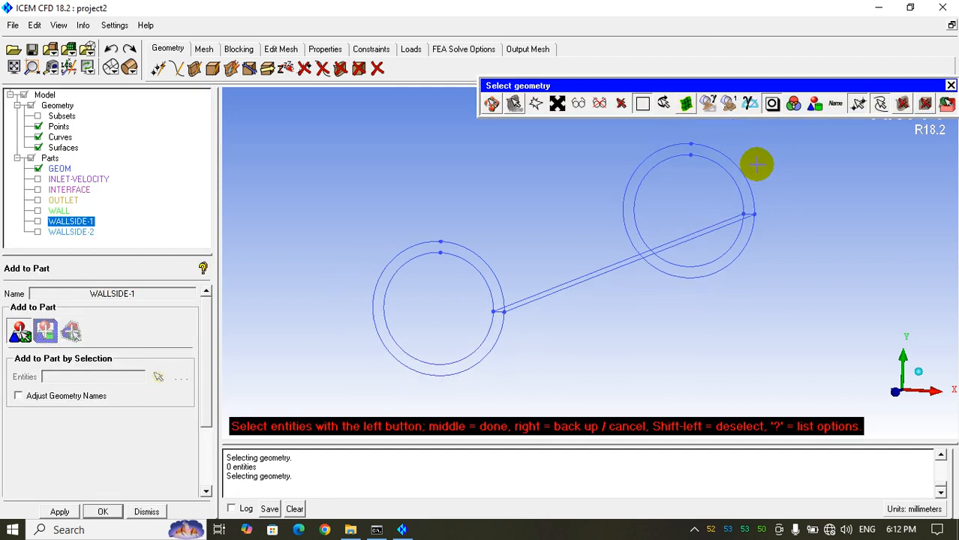
drag(678, 137, 697, 175)
click(707, 164)
click(718, 158)
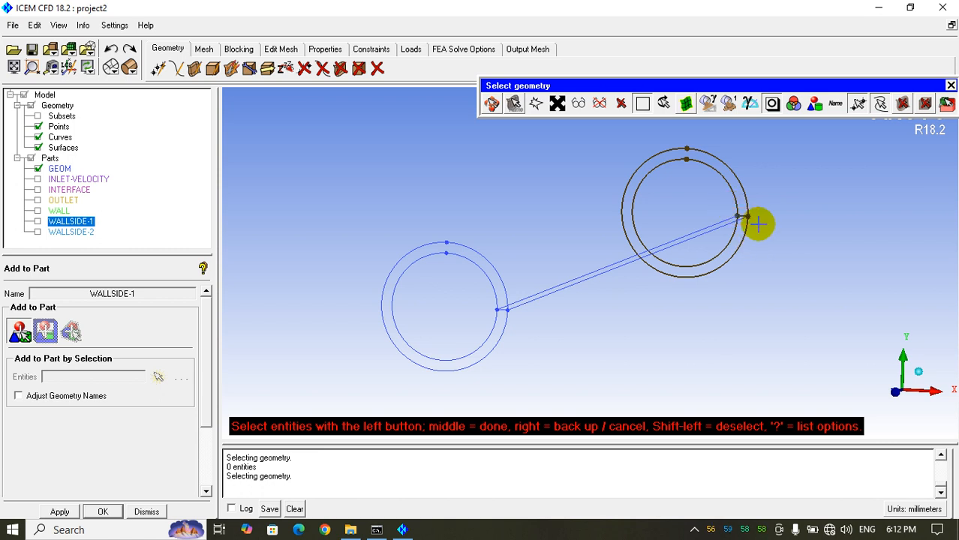
middle_click(746, 227)
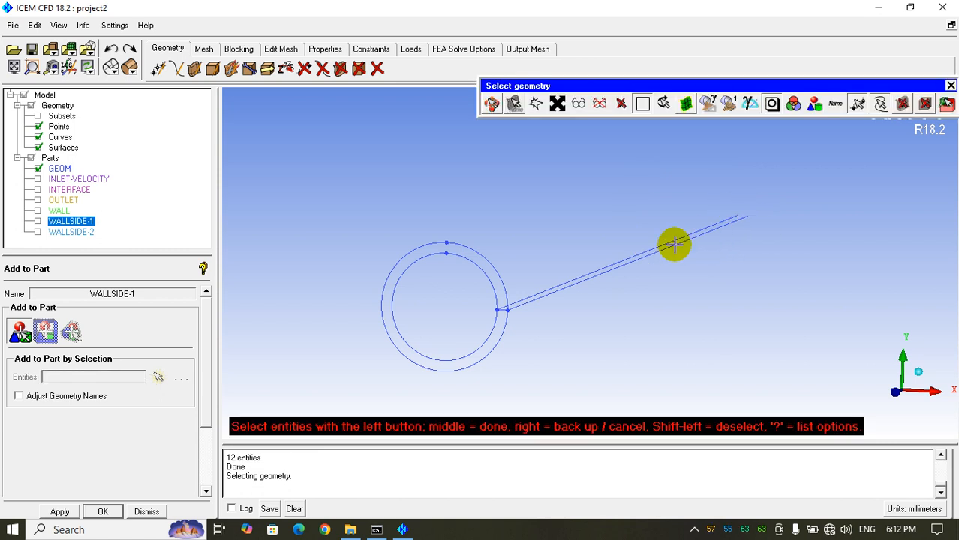
middle_click(430, 210)
Step: Add the curves and points of the two concentric circles at the outlet end to the WALLSIDE-2 part
right_click(71, 231)
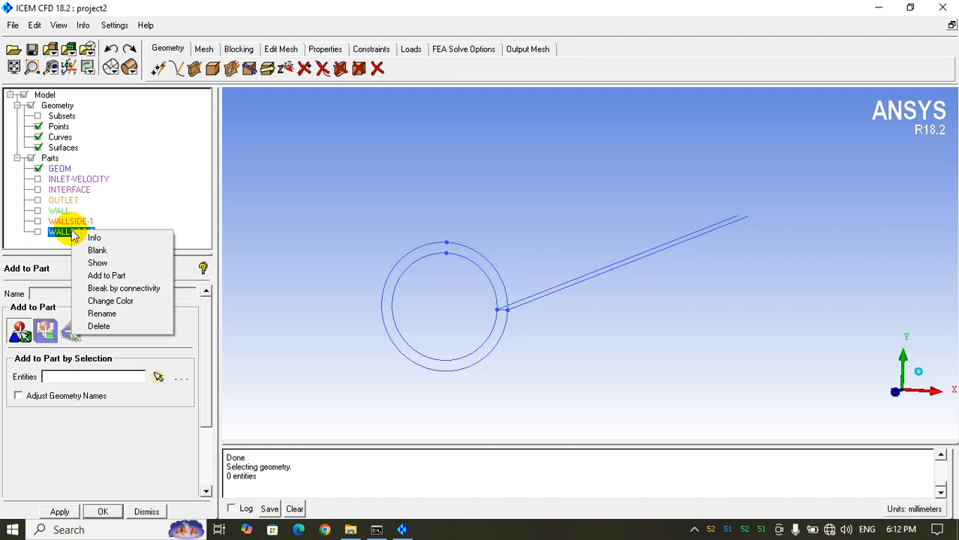
click(101, 276)
click(158, 376)
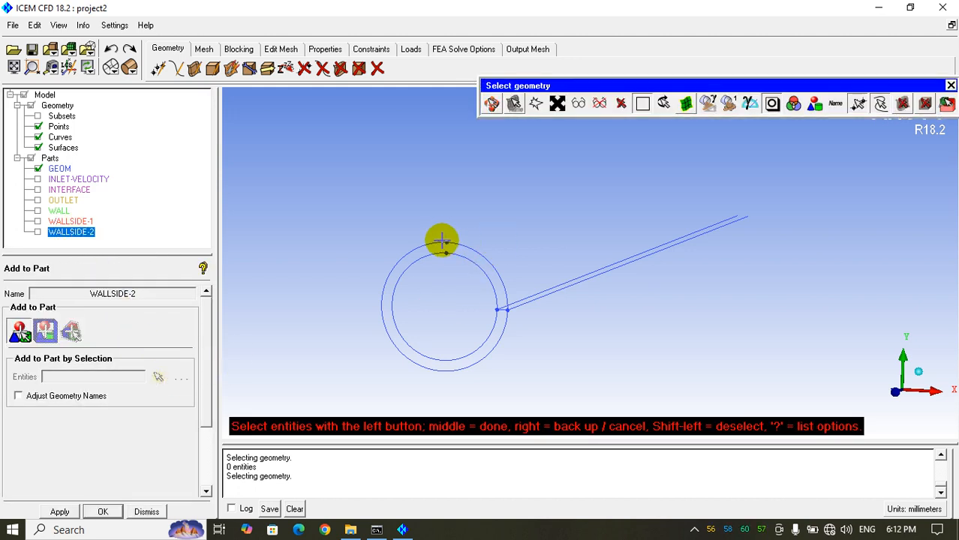
click(476, 253)
drag(483, 308, 533, 326)
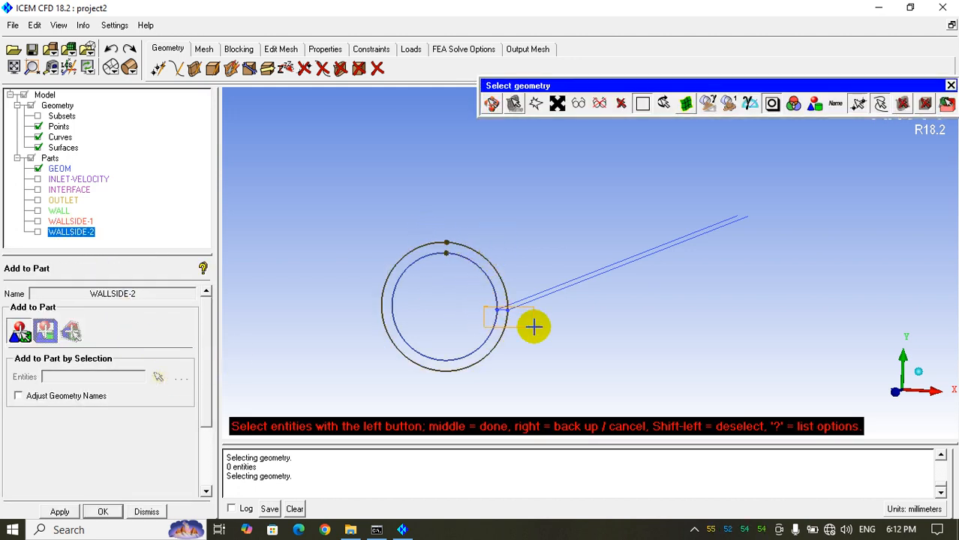
middle_click(537, 326)
click(494, 280)
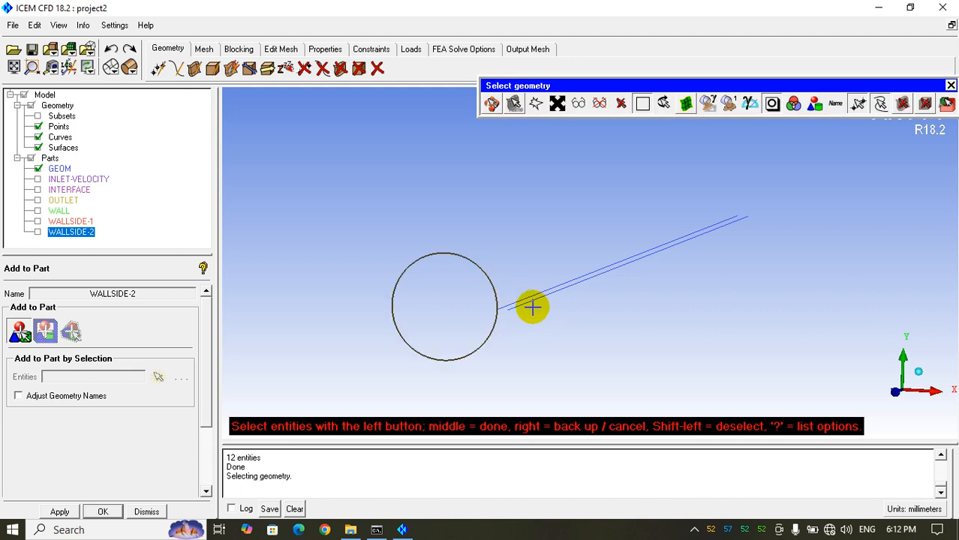
middle_click(530, 306)
middle_click(555, 347)
Step: Add the outer cylinder's lengthwise line to the WALL part
click(38, 211)
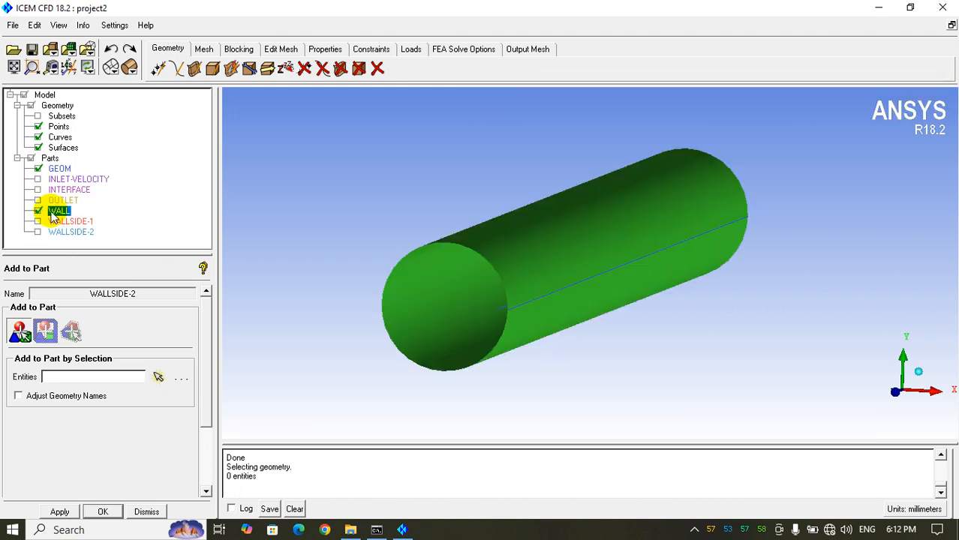
click(37, 211)
right_click(59, 211)
click(97, 255)
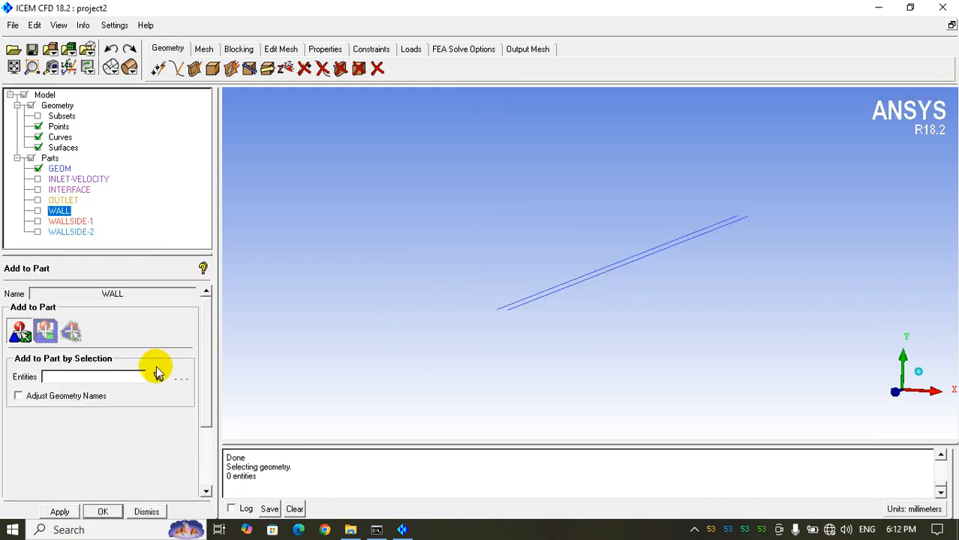
click(158, 377)
click(578, 294)
middle_click(634, 296)
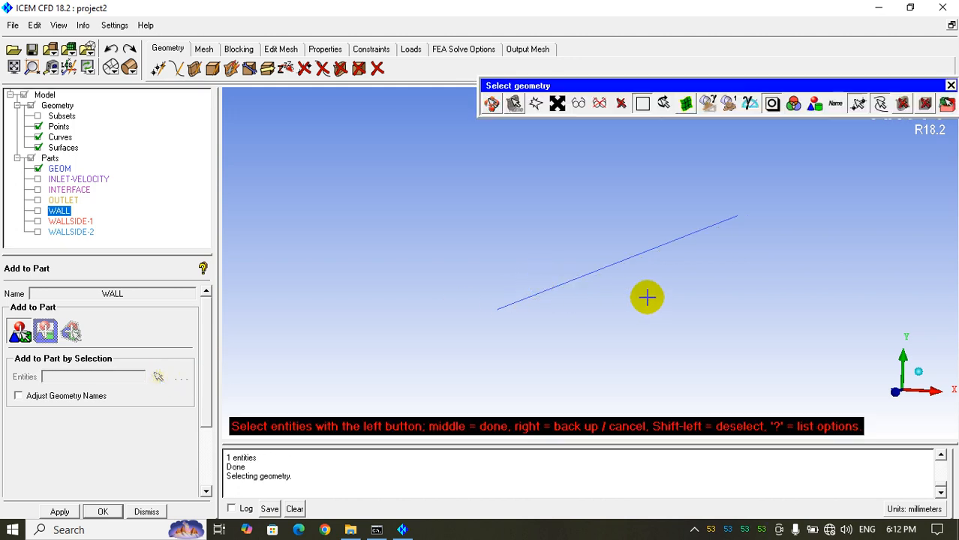
middle_click(646, 295)
Step: Add the inner cylinder's lengthwise line to the INTERFACE part
right_click(68, 190)
click(120, 235)
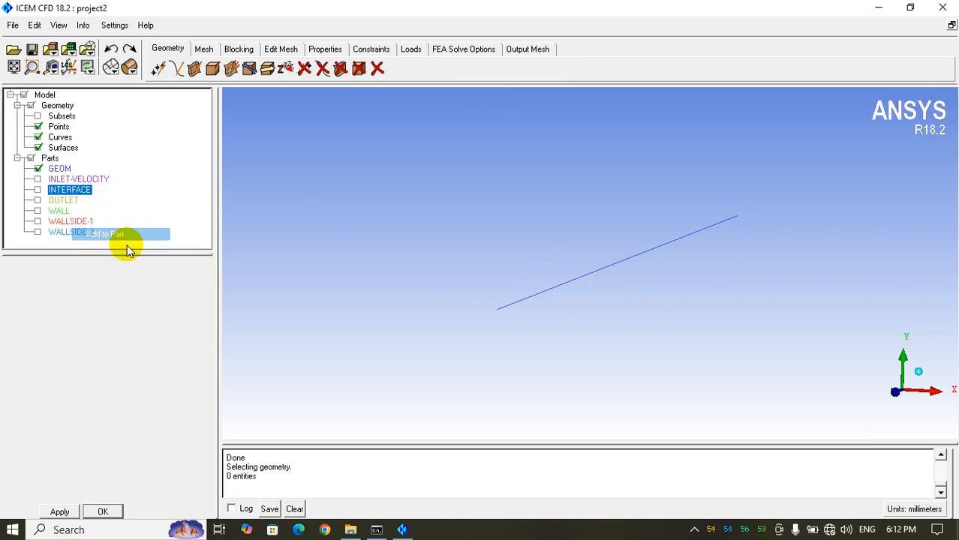
click(158, 376)
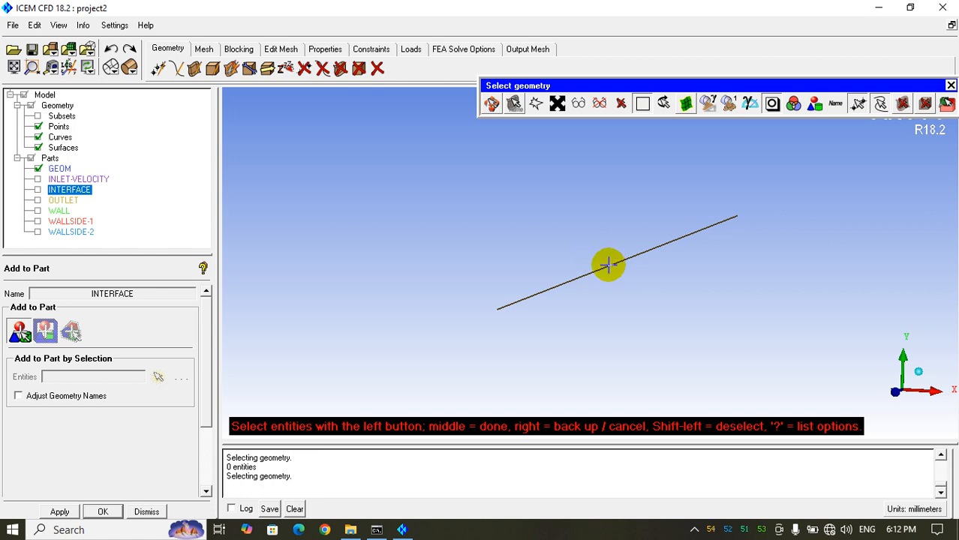
click(621, 257)
middle_click(622, 258)
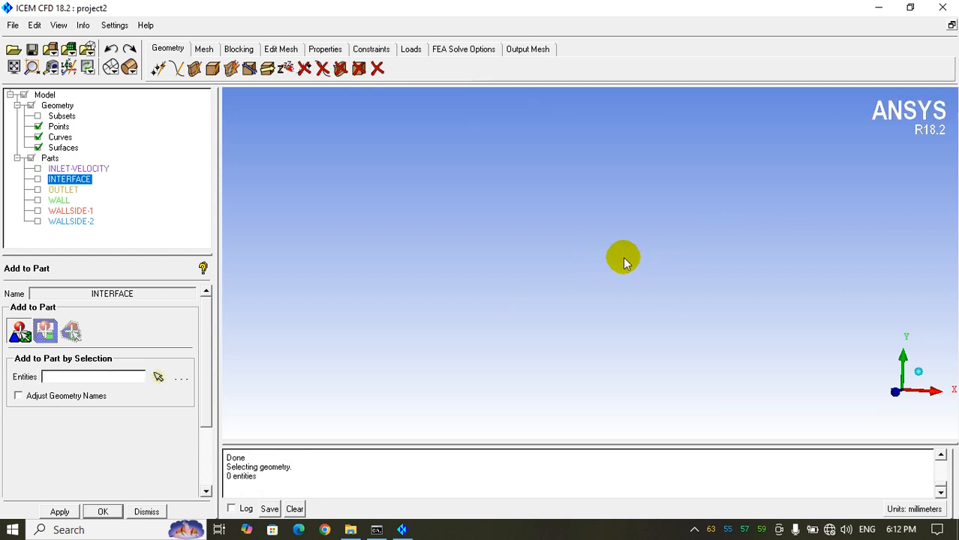
Step: Check the geometry of the named parts by toggling their visibility, leaving only INLET-VELOCITY and WALLSIDE-2 shown
click(39, 169)
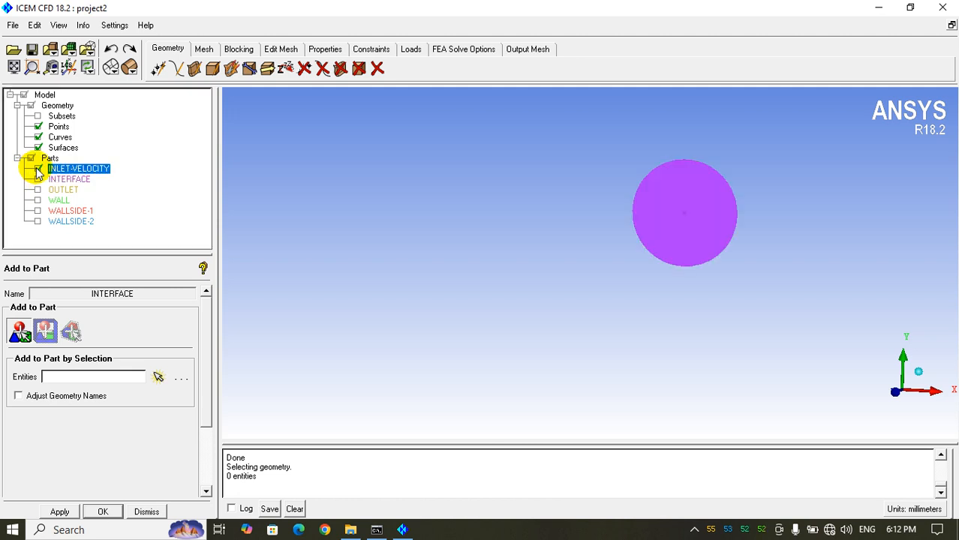
click(38, 169)
click(38, 169)
click(39, 211)
click(38, 211)
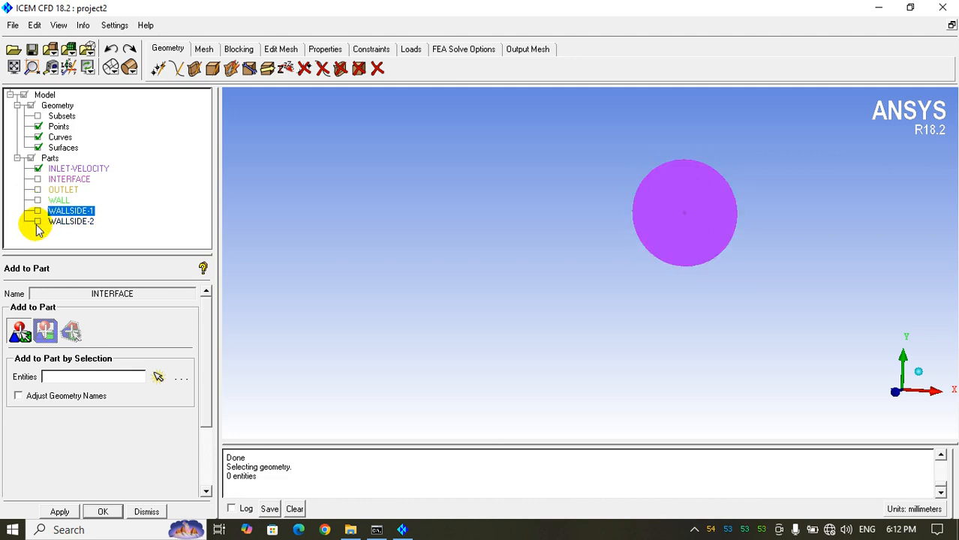
click(38, 221)
click(39, 190)
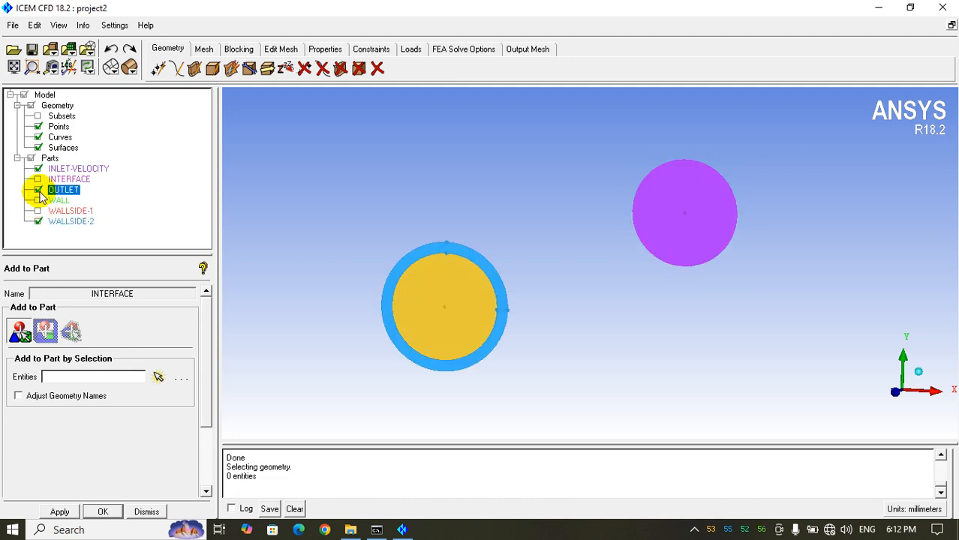
click(38, 189)
click(38, 200)
click(38, 201)
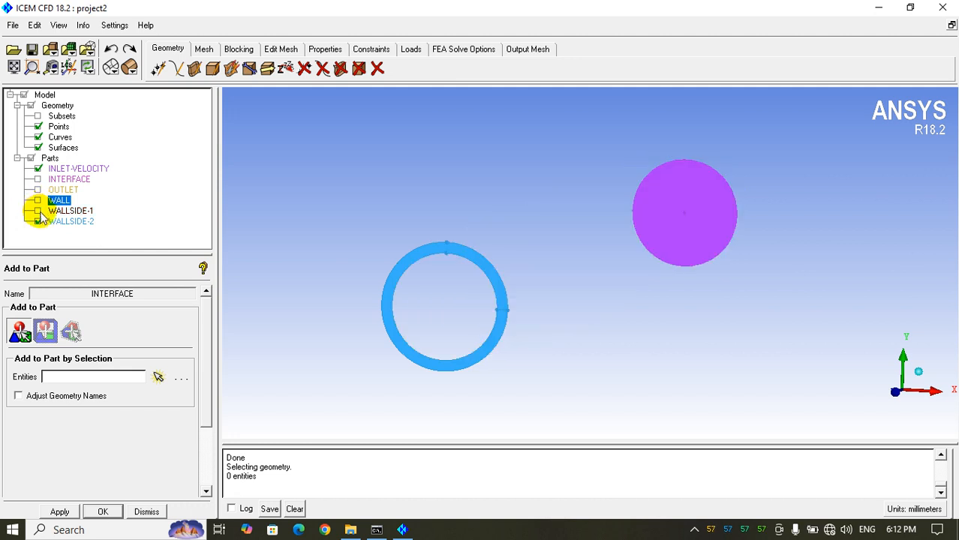
click(38, 179)
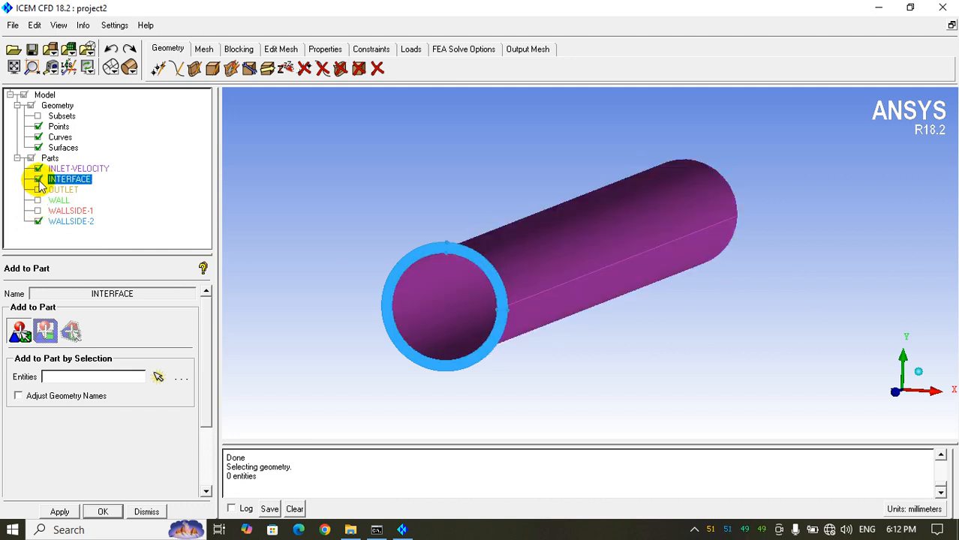
click(39, 180)
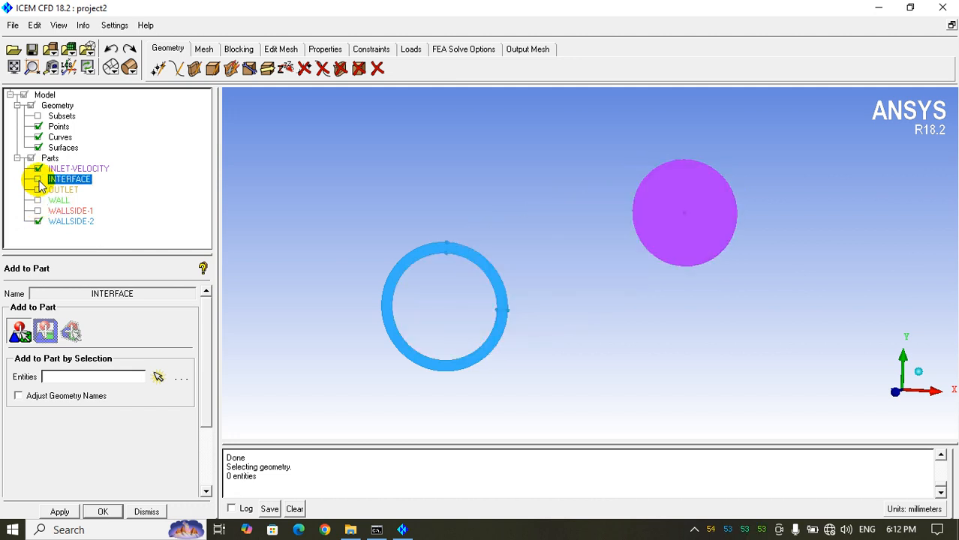
Step: Show the INTERFACE, OUTLET, WALL and WALLSIDE-1 parts as well and close the Add to Part settings
click(38, 179)
click(38, 190)
click(38, 200)
click(39, 210)
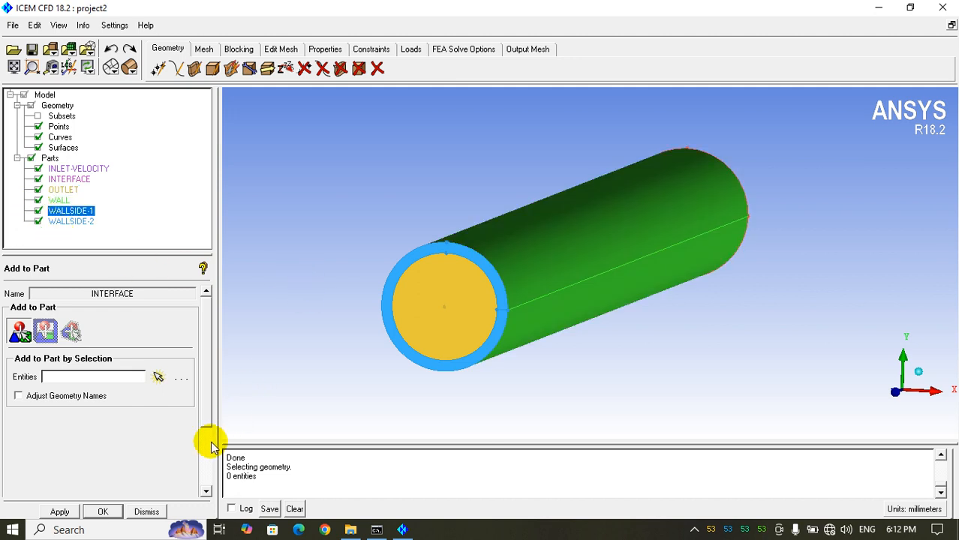
click(147, 512)
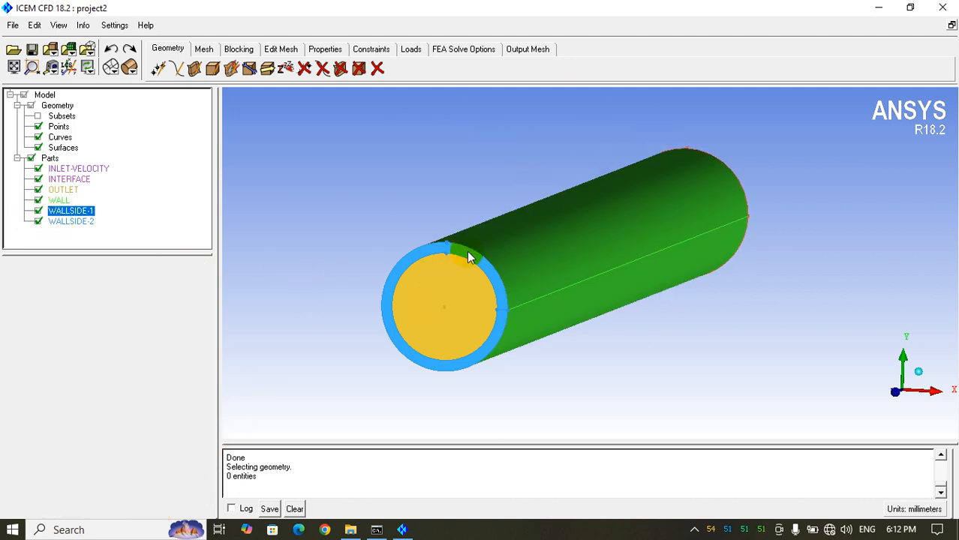
Step: Save the project as project2.prj in the ICEM-Multizone with block method folder, replacing the existing file
click(13, 25)
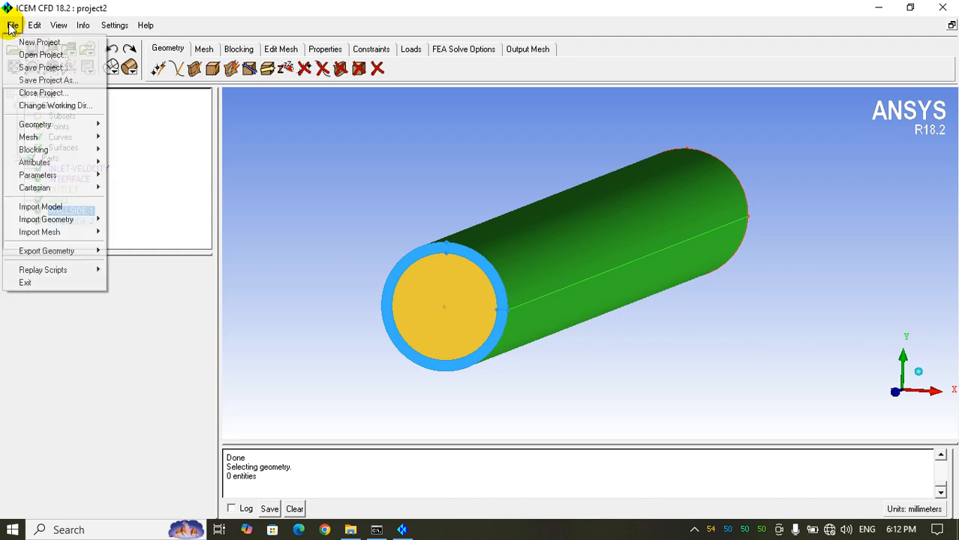
click(51, 83)
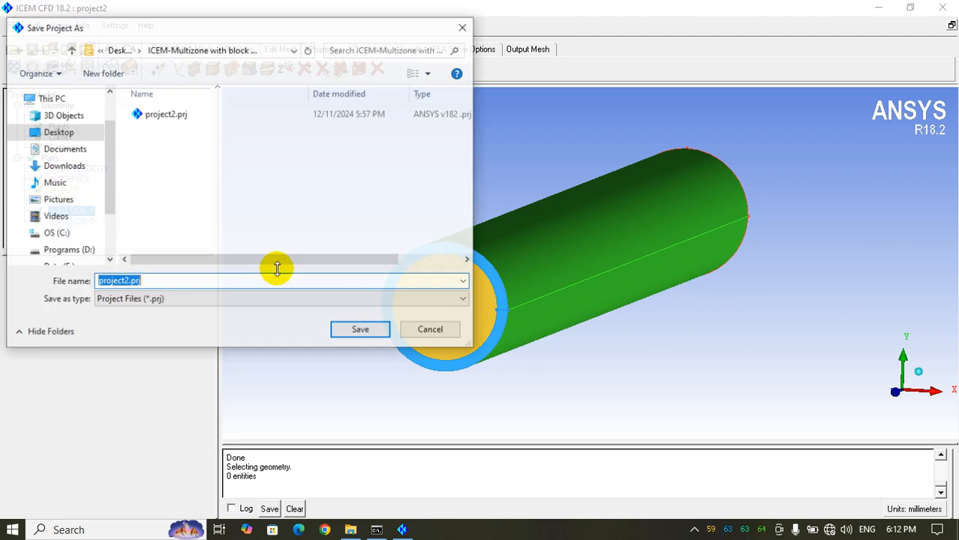
click(188, 124)
click(363, 330)
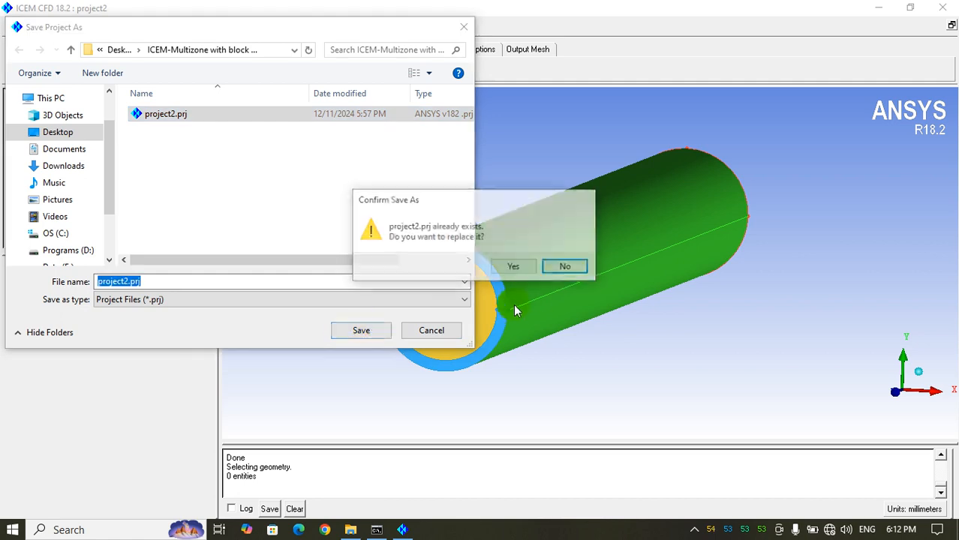
click(515, 266)
Step: Switch to File Explorer and examine the saved project2 files and their extensions, then return to ICEM CFD
click(351, 530)
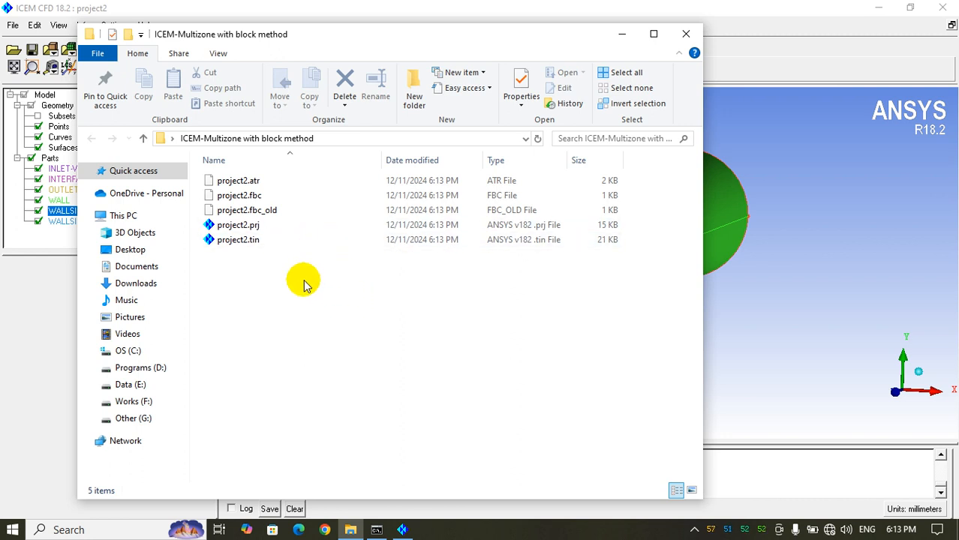
click(257, 227)
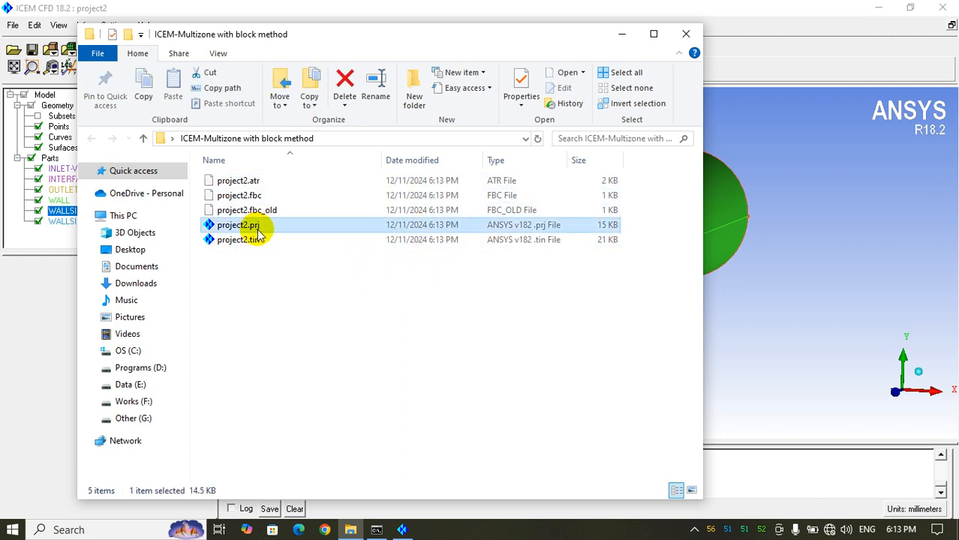
click(220, 55)
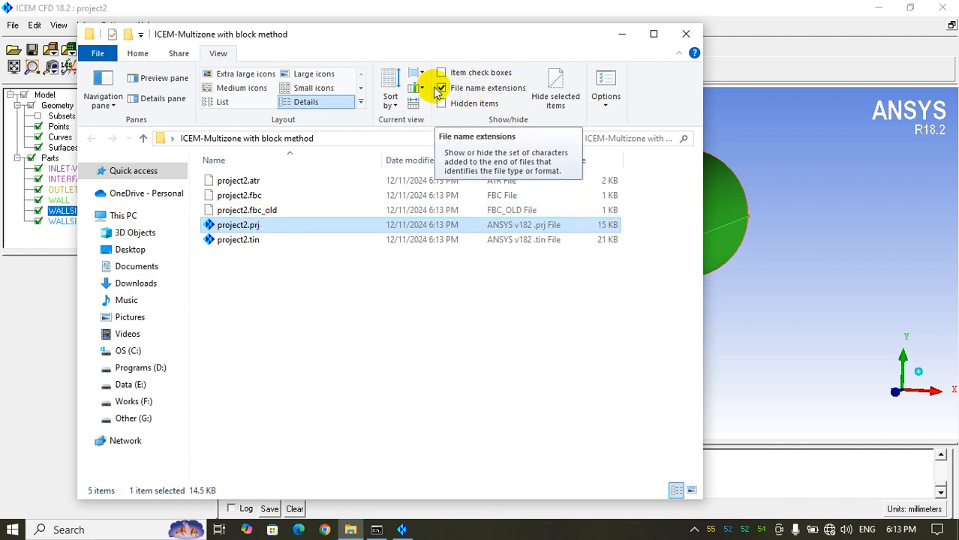
click(139, 54)
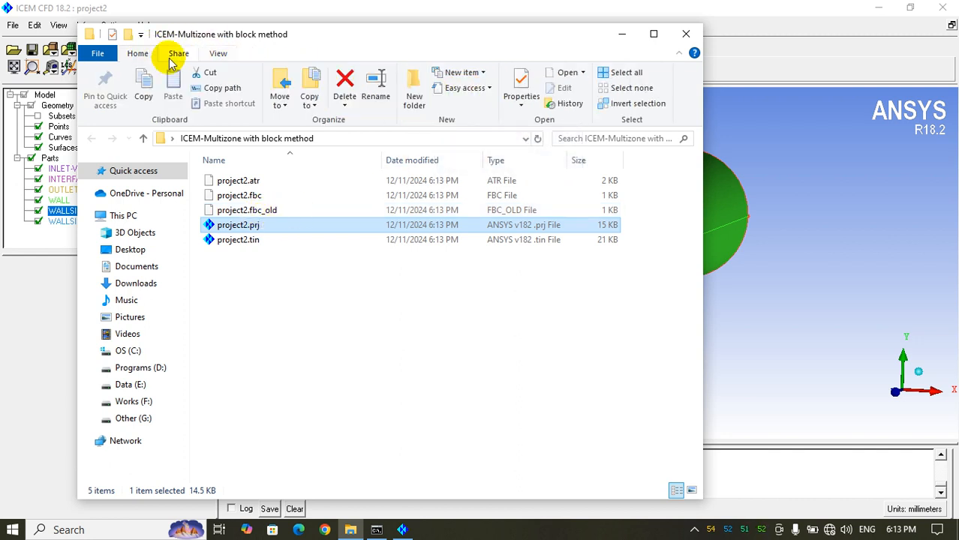
click(287, 261)
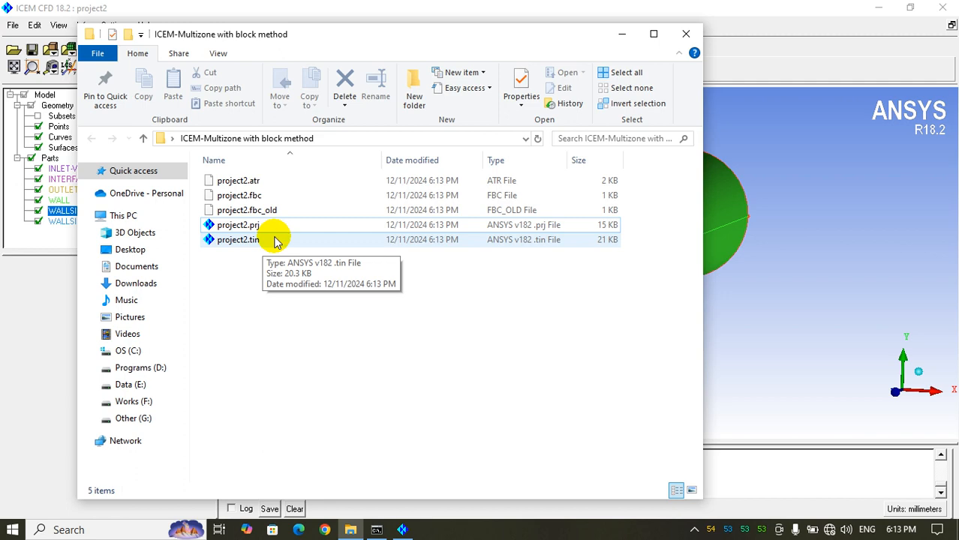
click(622, 34)
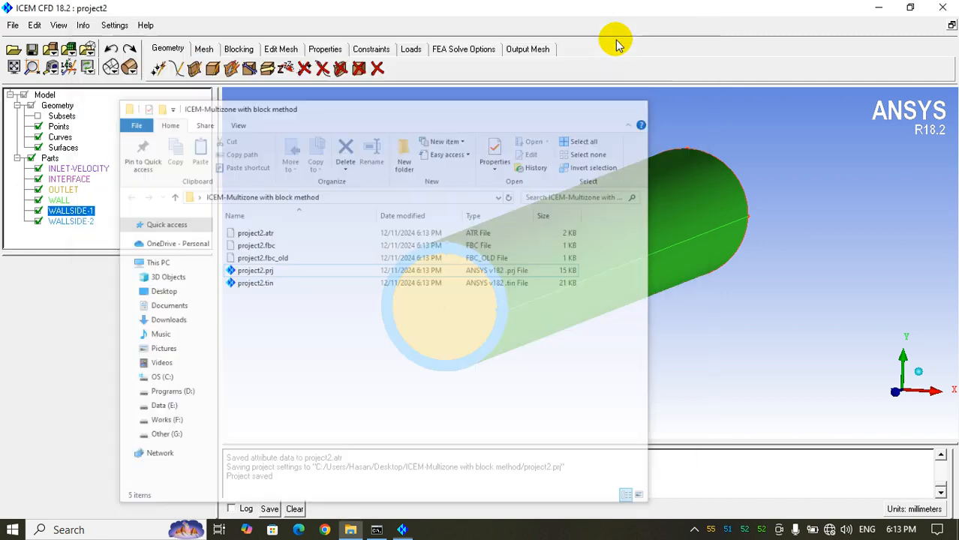
Step: Hide all surfaces of the model and recheck the project folder in File Explorer
click(38, 147)
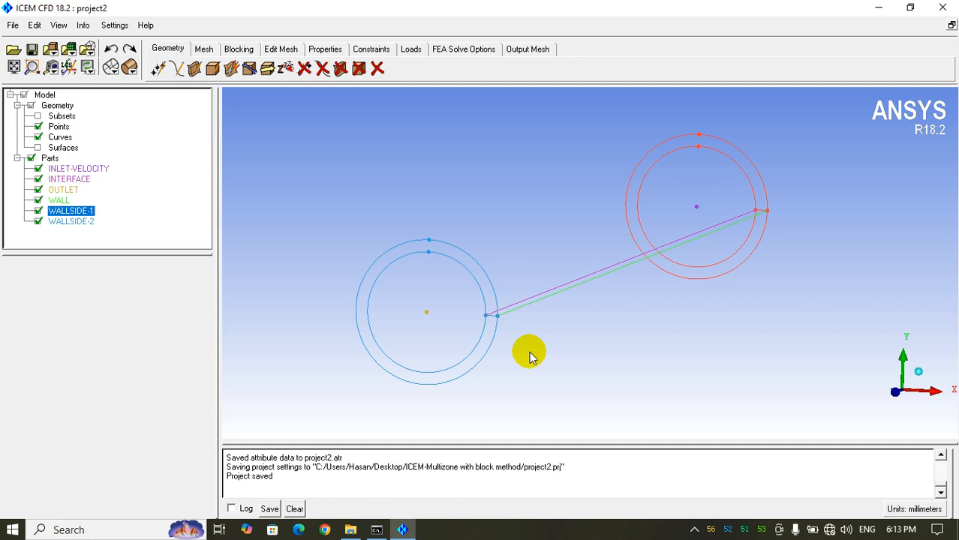
click(350, 530)
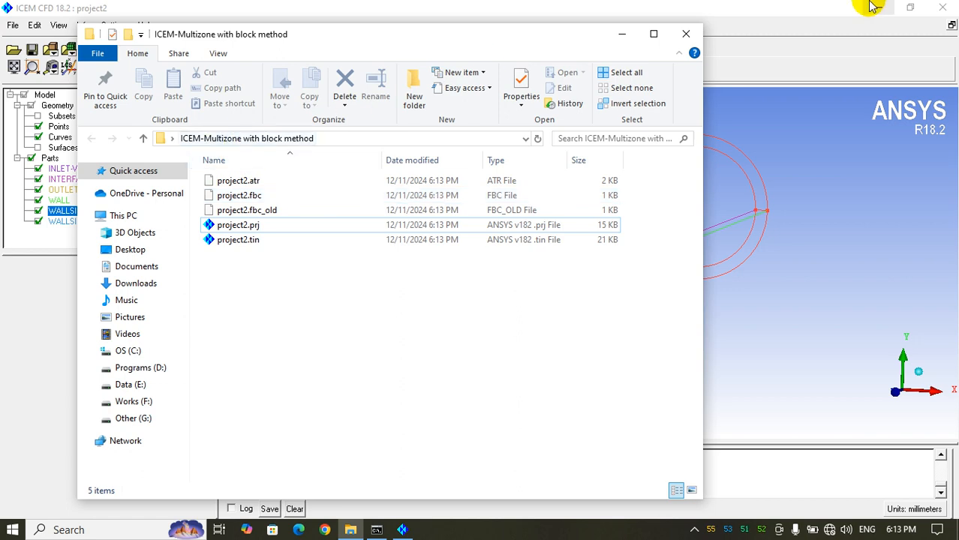
click(621, 33)
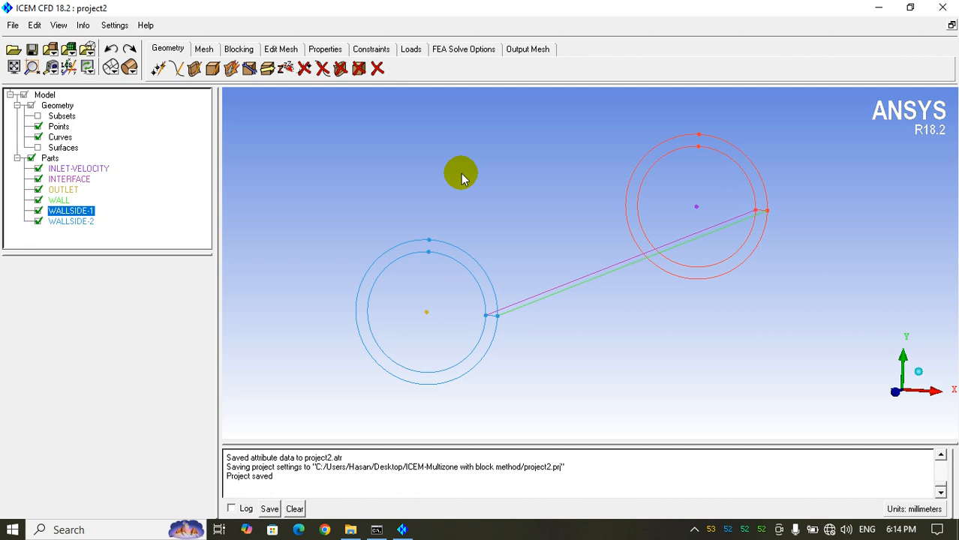
Step: Set up a new block in the part zone2 with the 3D Bounding Box initialization type
click(242, 51)
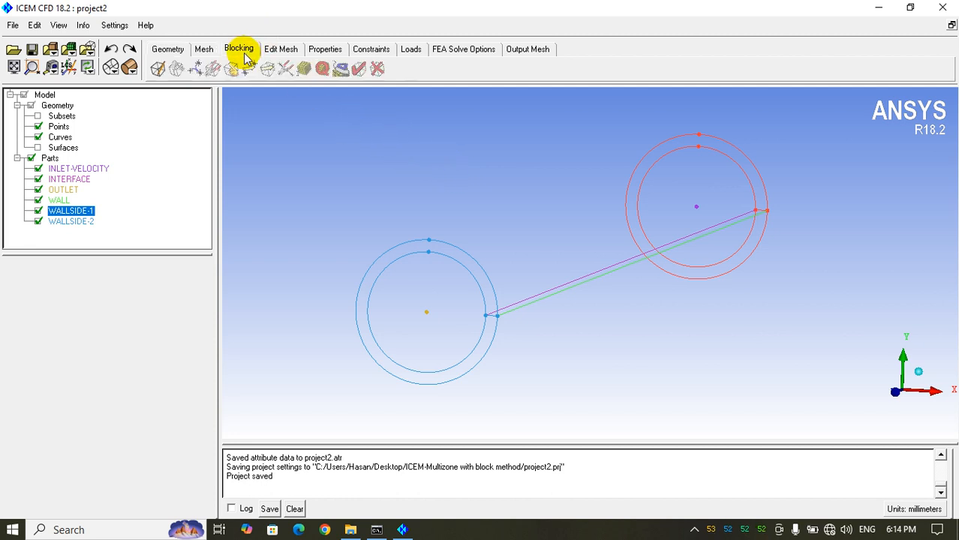
click(158, 69)
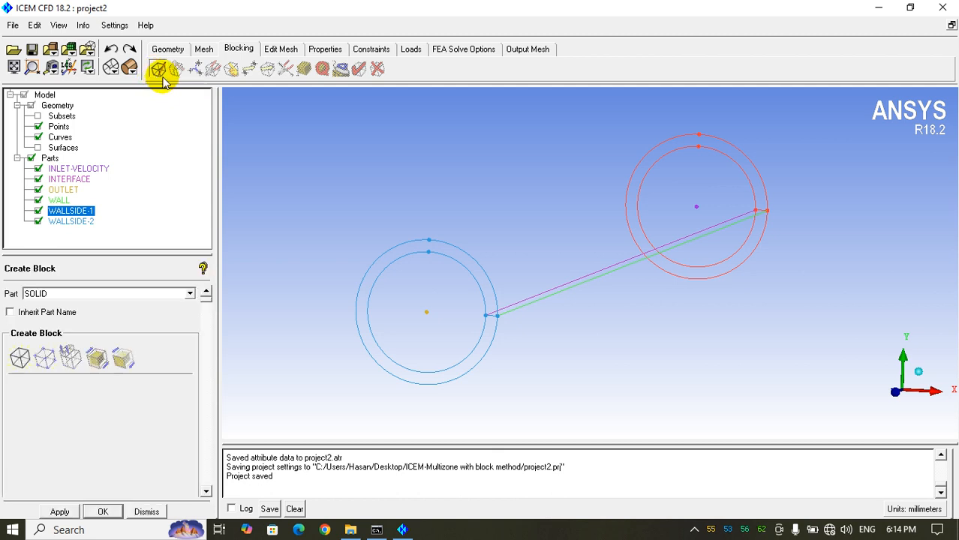
double_click(71, 295)
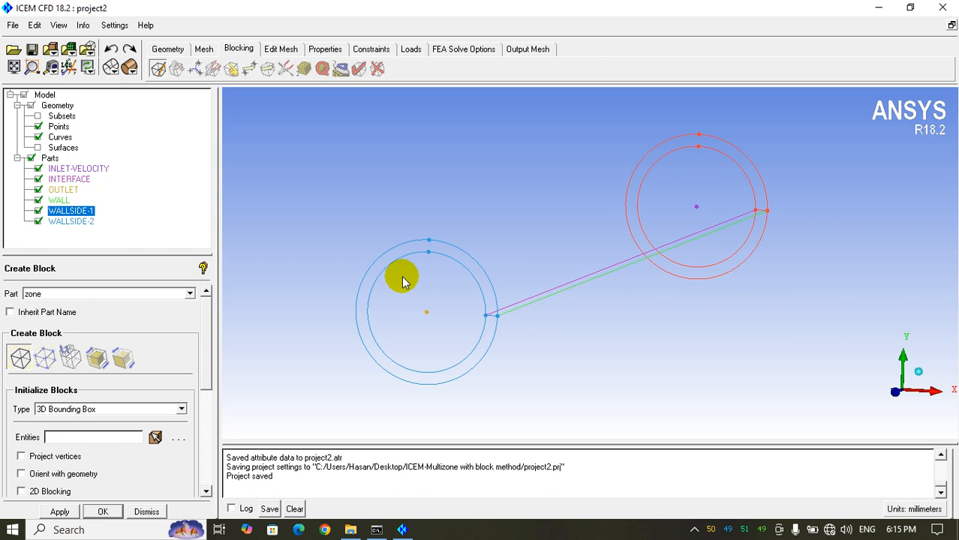
double_click(63, 295)
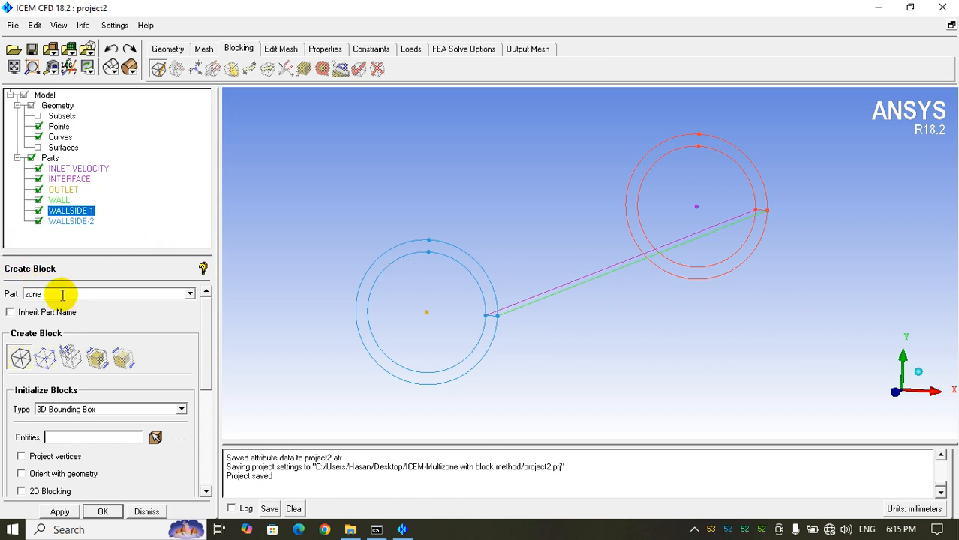
text(2)
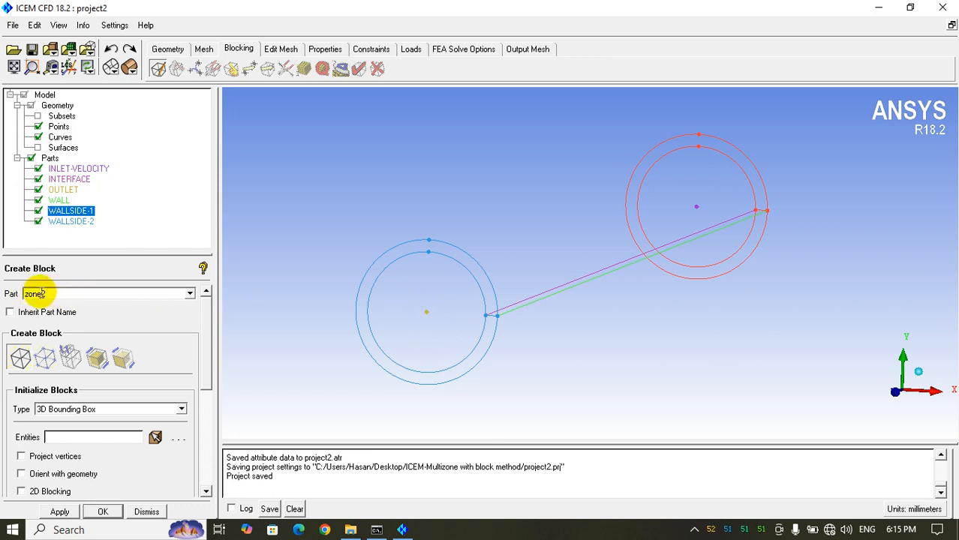
click(48, 410)
click(54, 424)
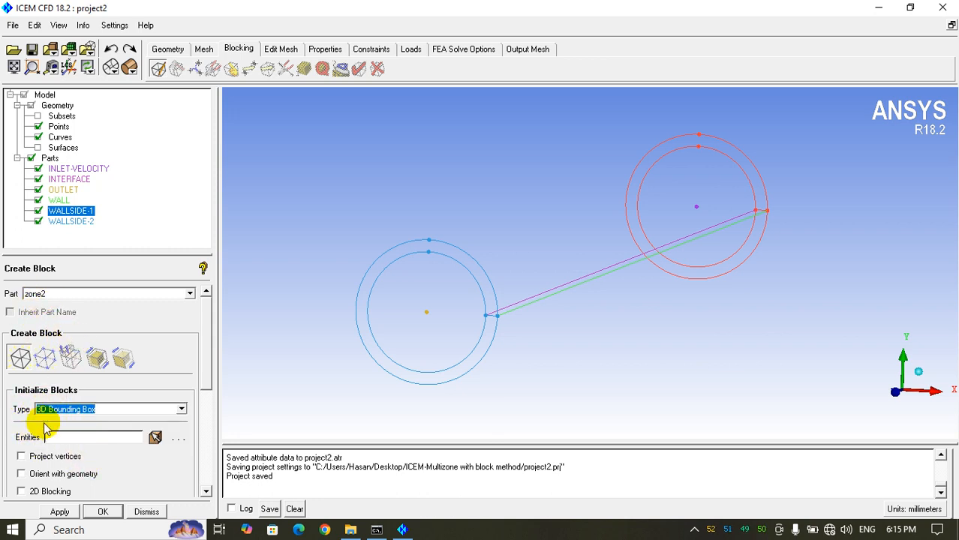
Step: Initialize the bounding-box block around all visible pipe geometry and close the block creation settings
click(156, 439)
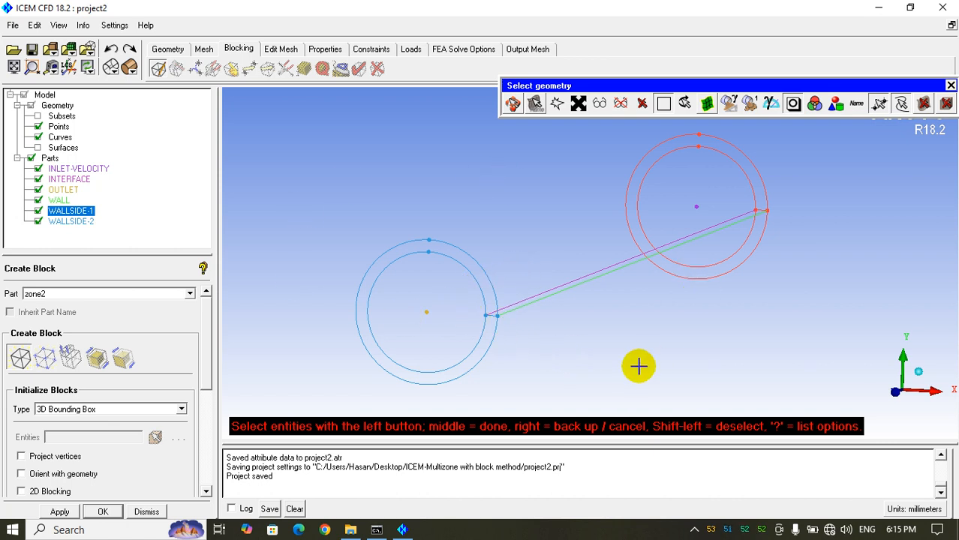
click(585, 107)
middle_click(549, 177)
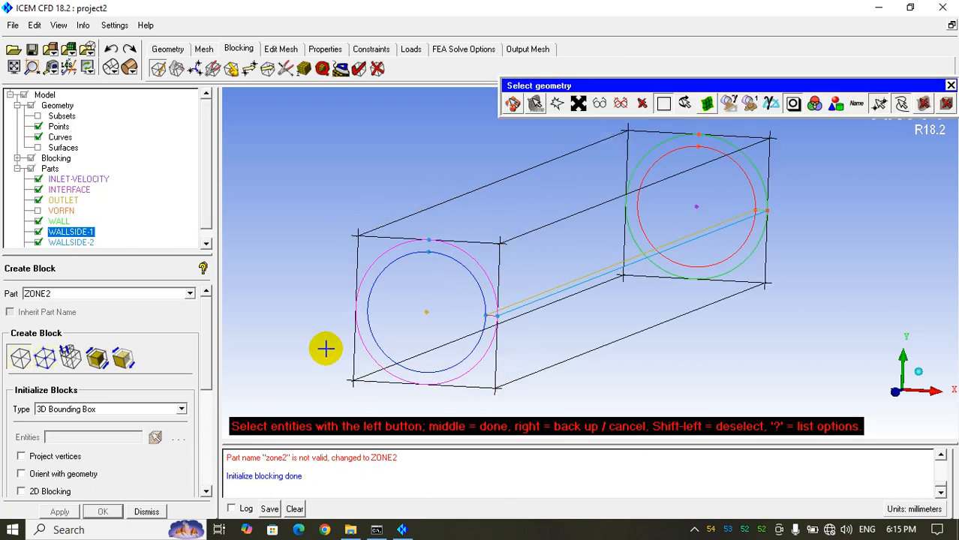
middle_click(335, 305)
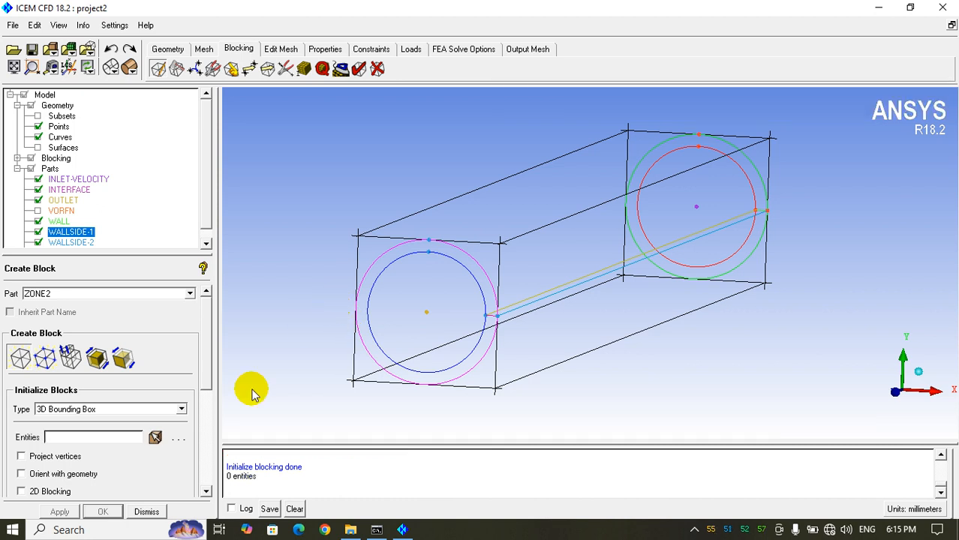
click(146, 511)
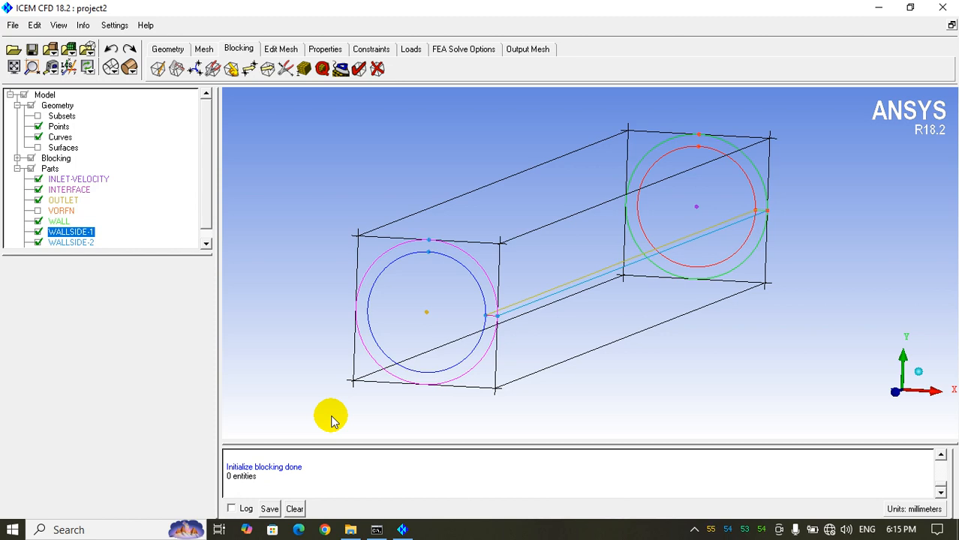
Step: Create points at curve parameter 0.125 on the inner and outer circles at both pipe ends
drag(545, 425, 636, 311)
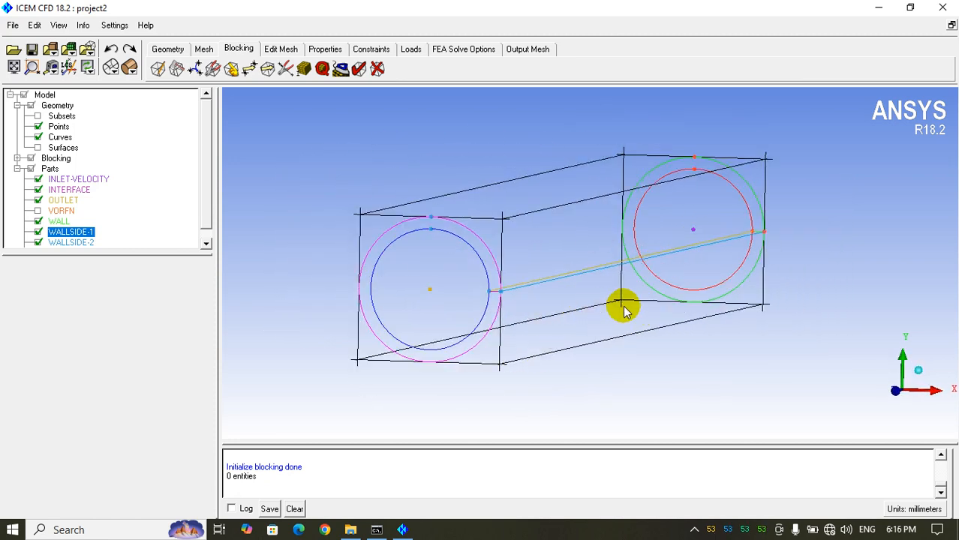
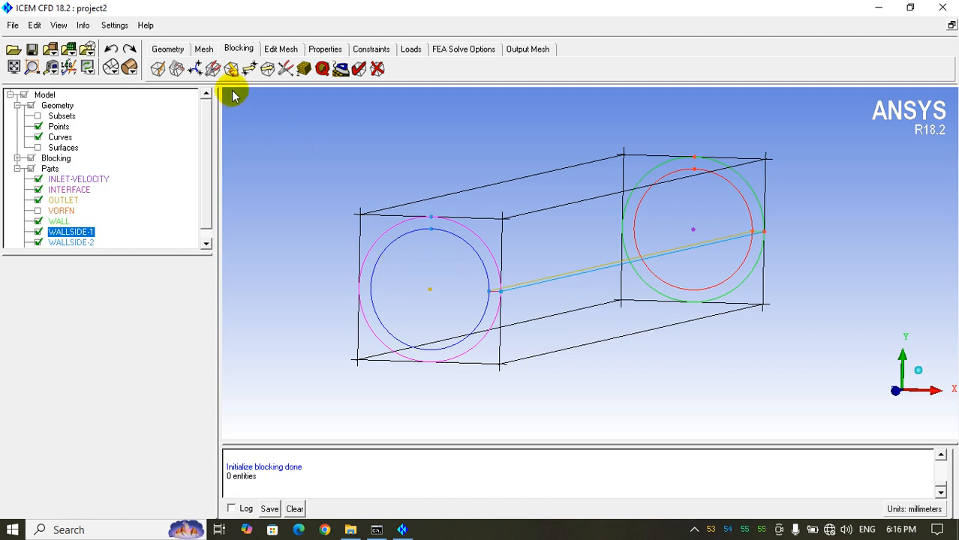
click(168, 51)
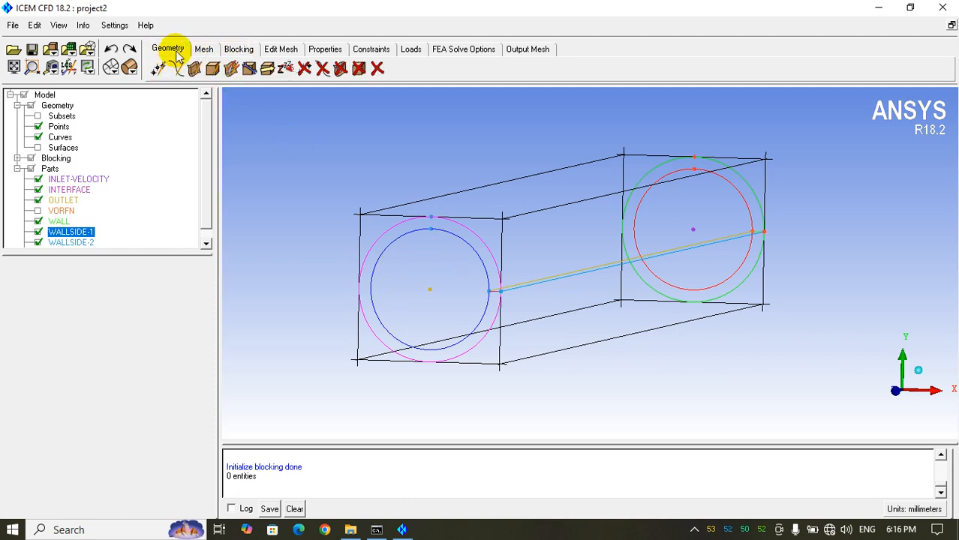
click(158, 69)
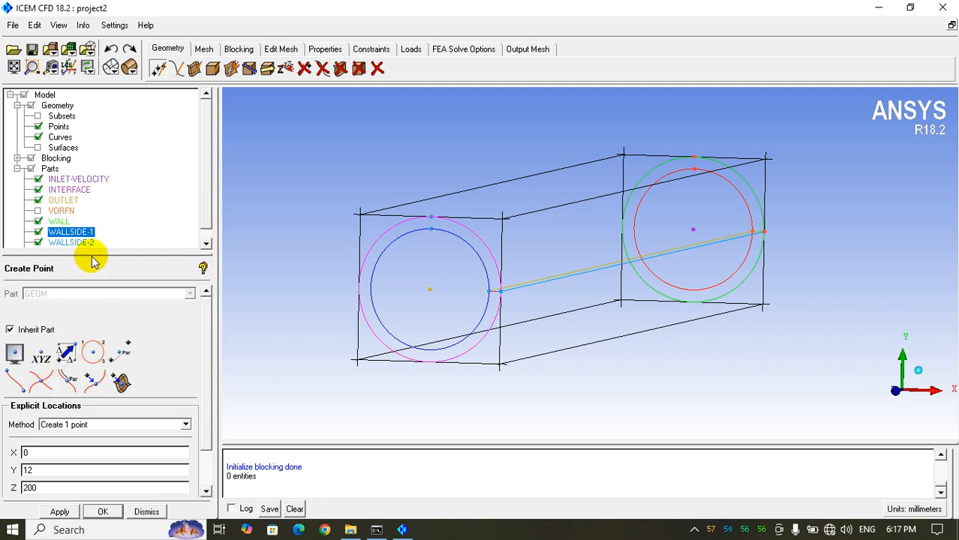
drag(97, 255, 102, 230)
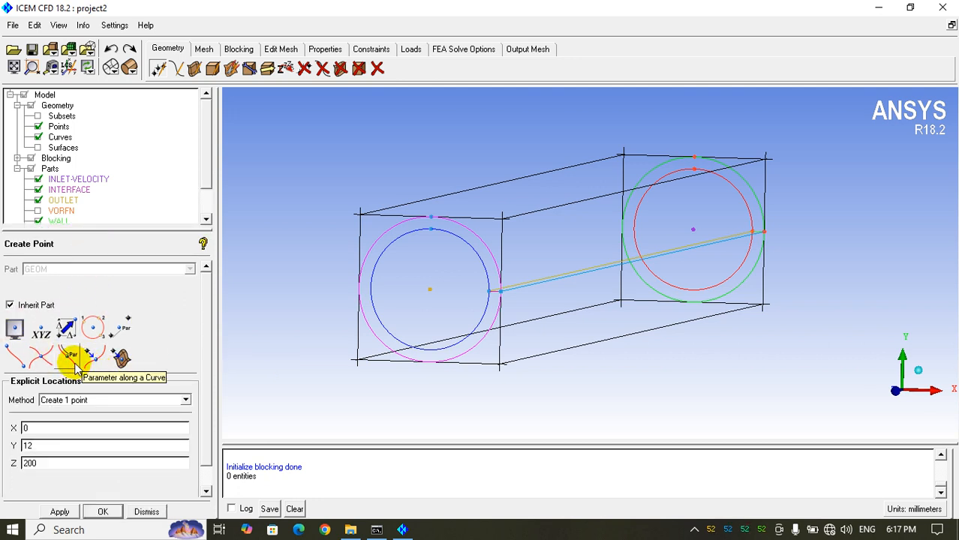
click(72, 358)
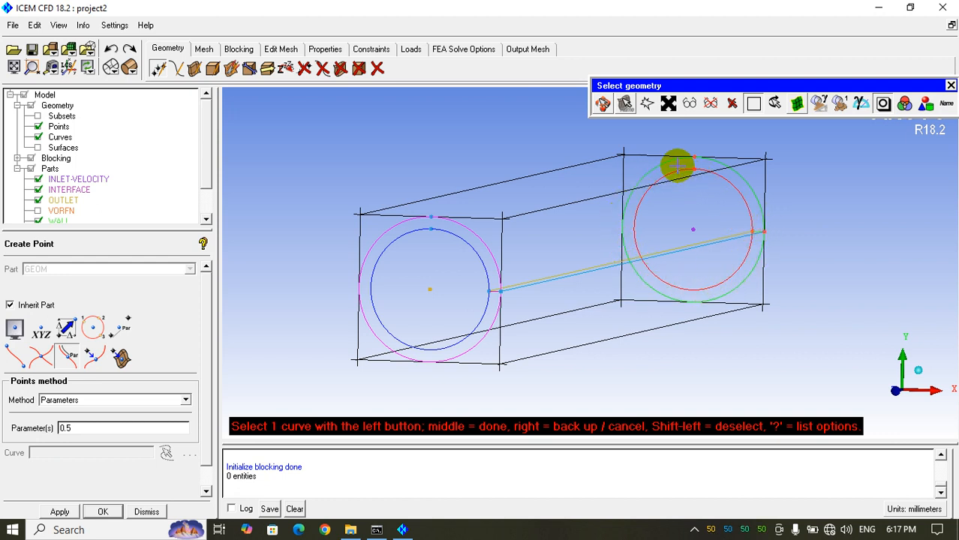
double_click(64, 428)
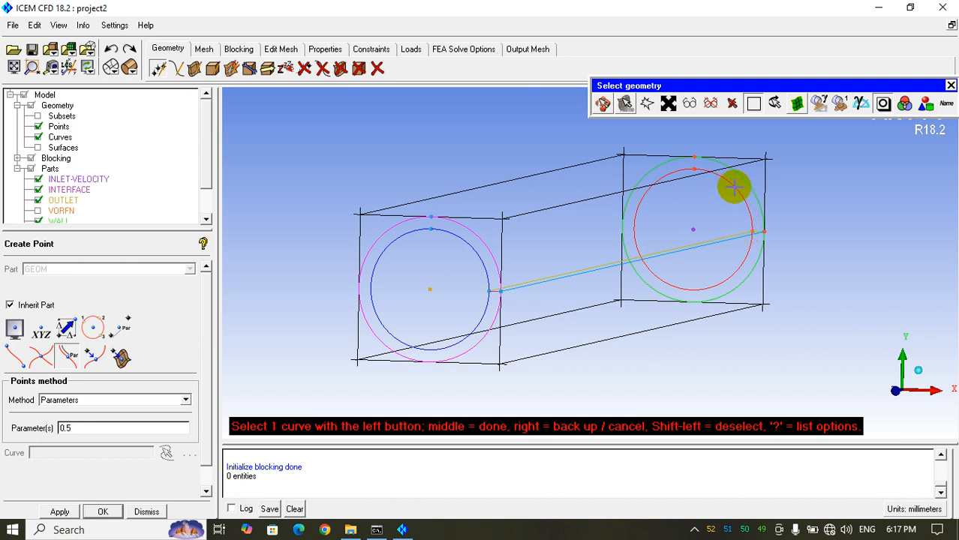
click(69, 428)
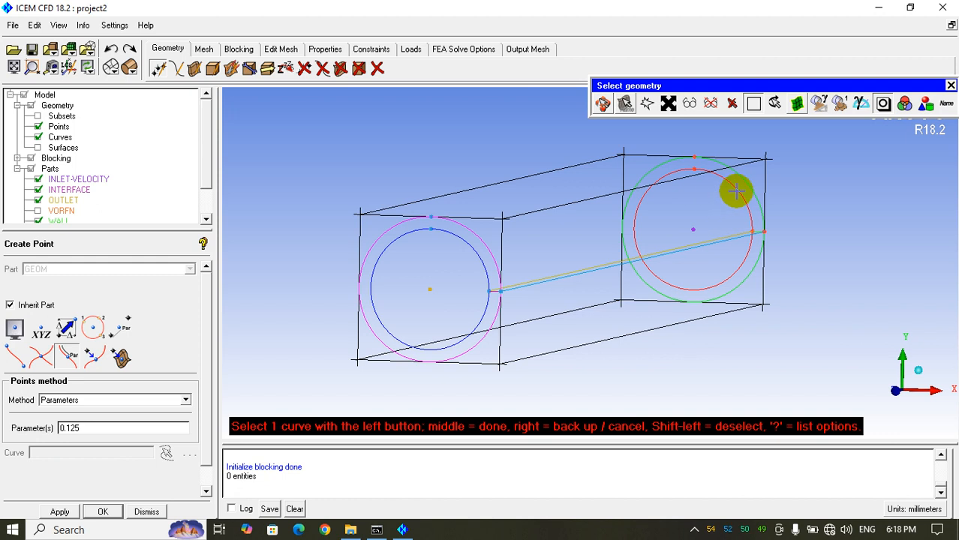
click(702, 289)
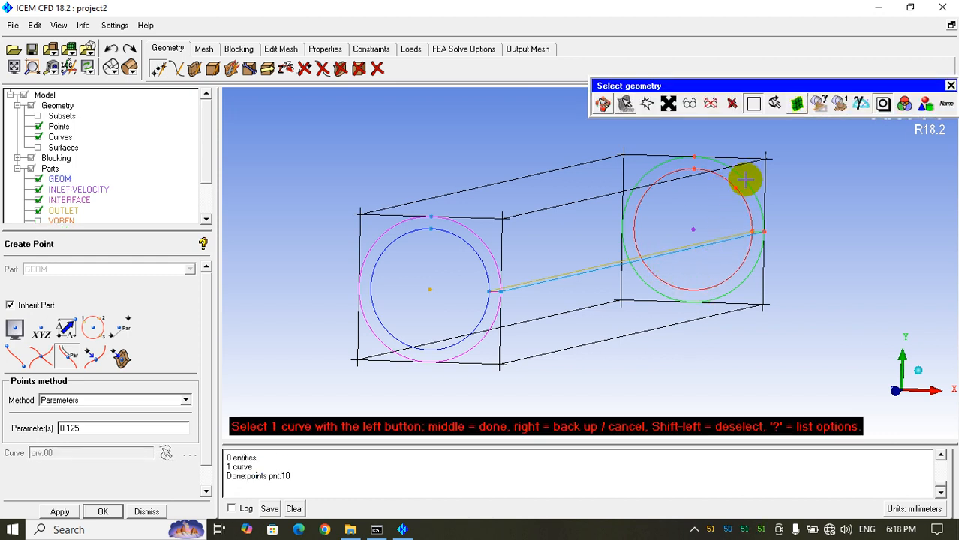
click(739, 188)
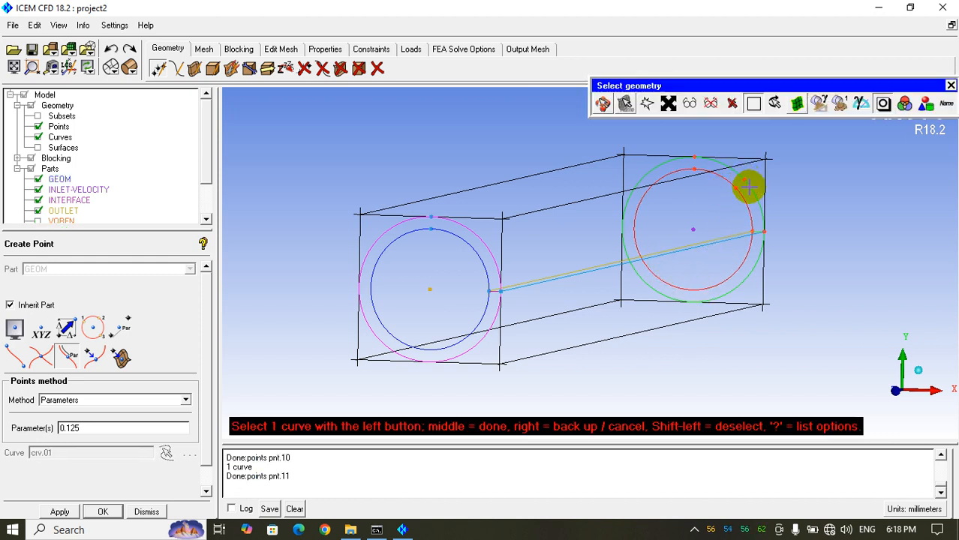
click(486, 244)
click(487, 287)
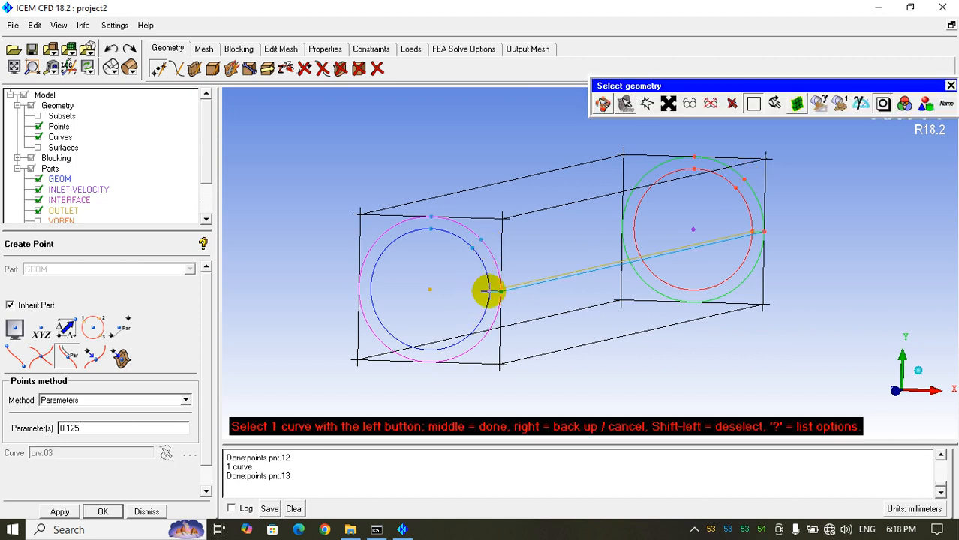
Step: Add points at curve parameter 0.375 on all four end circles of the pipe
double_click(71, 428)
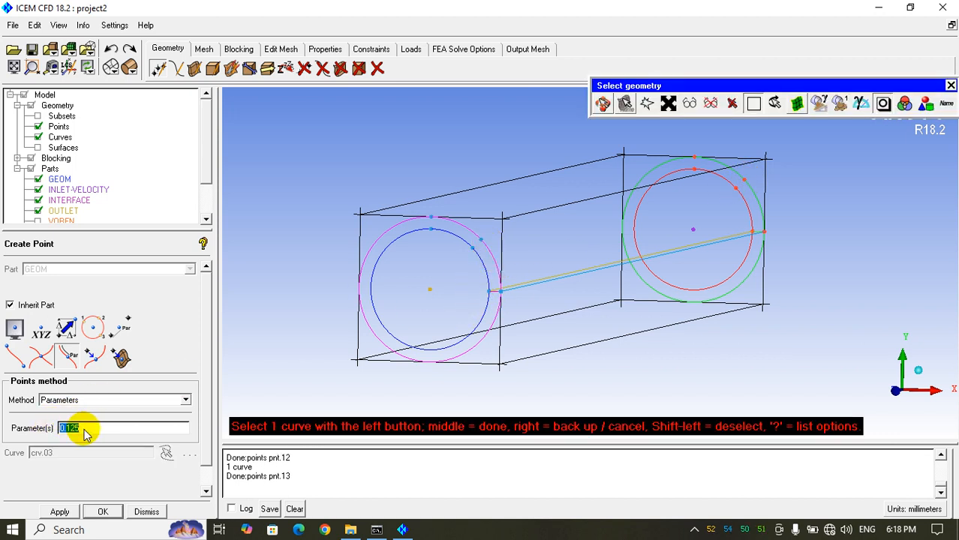
text(0)
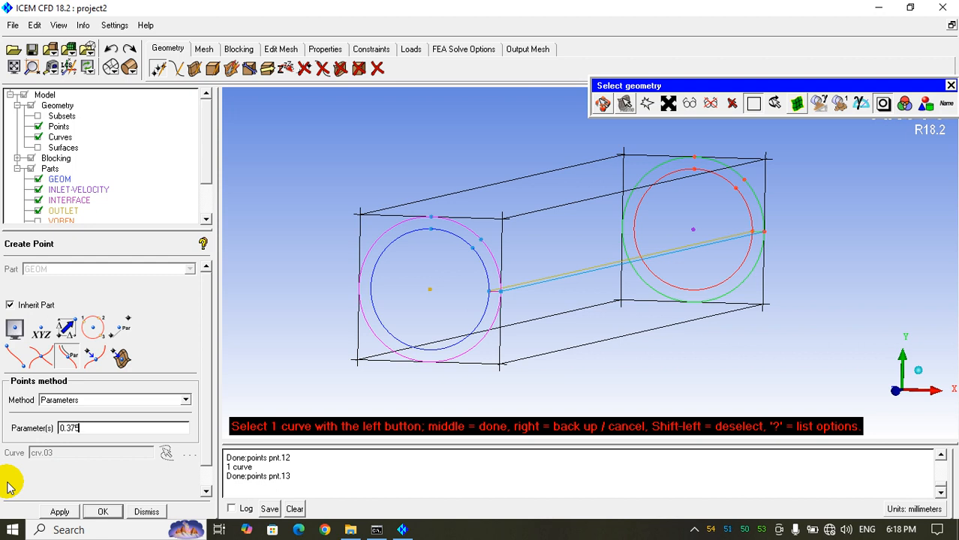
click(728, 181)
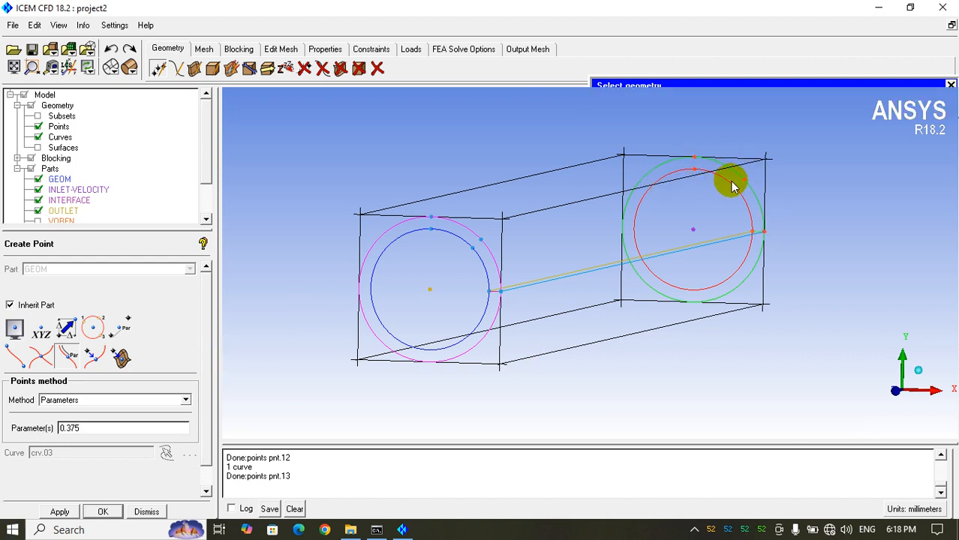
click(666, 164)
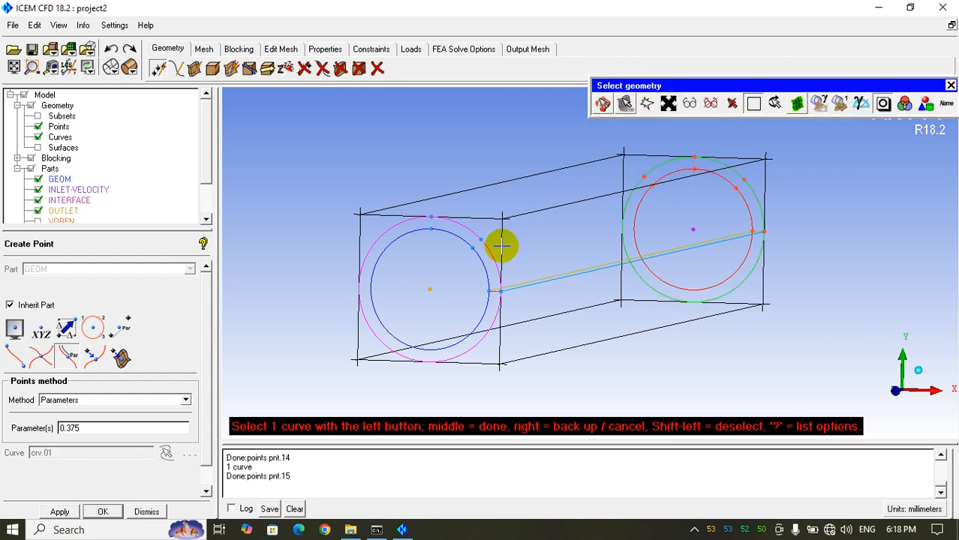
click(402, 236)
click(392, 225)
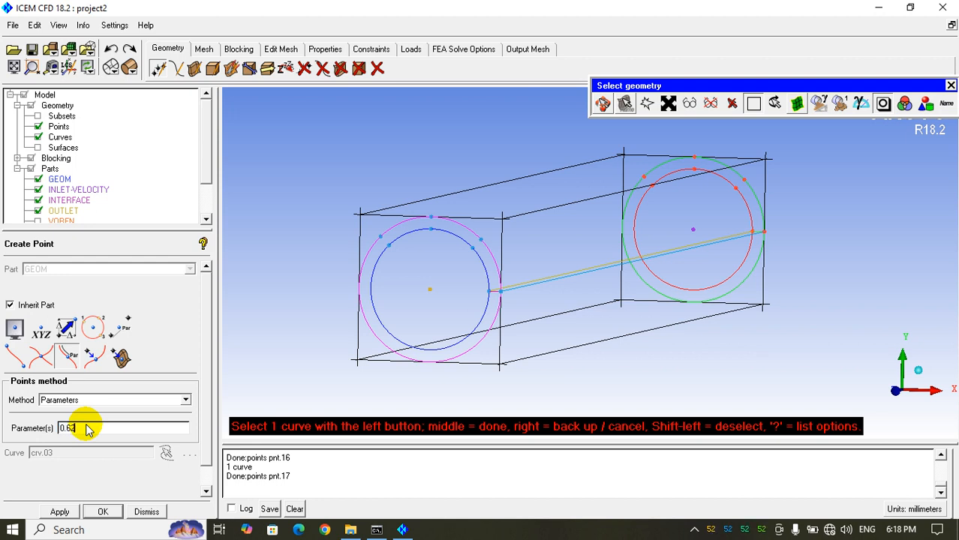
Step: Place points at curve parameter 0.625 on the inner and outer circles of both pipe ends
click(641, 223)
click(659, 284)
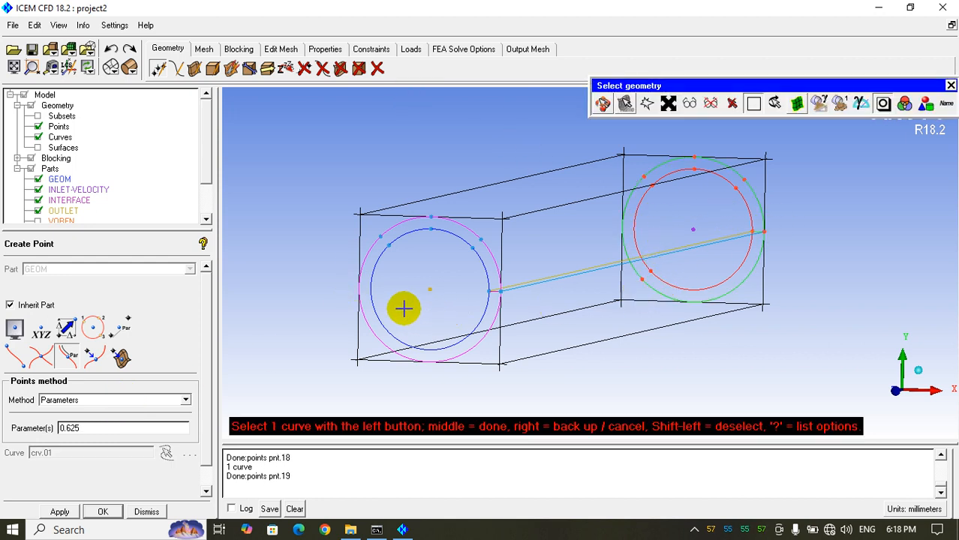
click(384, 323)
click(370, 332)
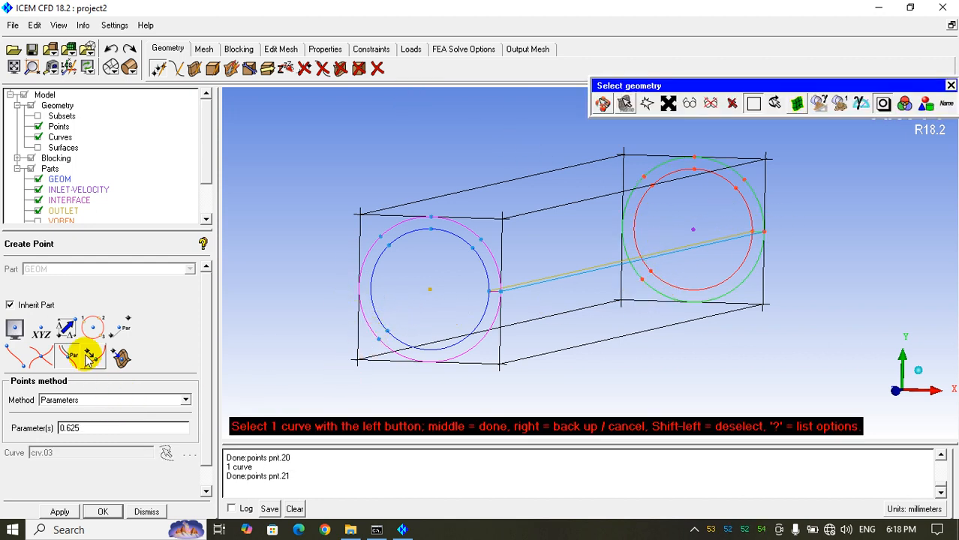
Step: Create points at curve parameter 0.875 on the four end circles and close the point creation settings
double_click(113, 429)
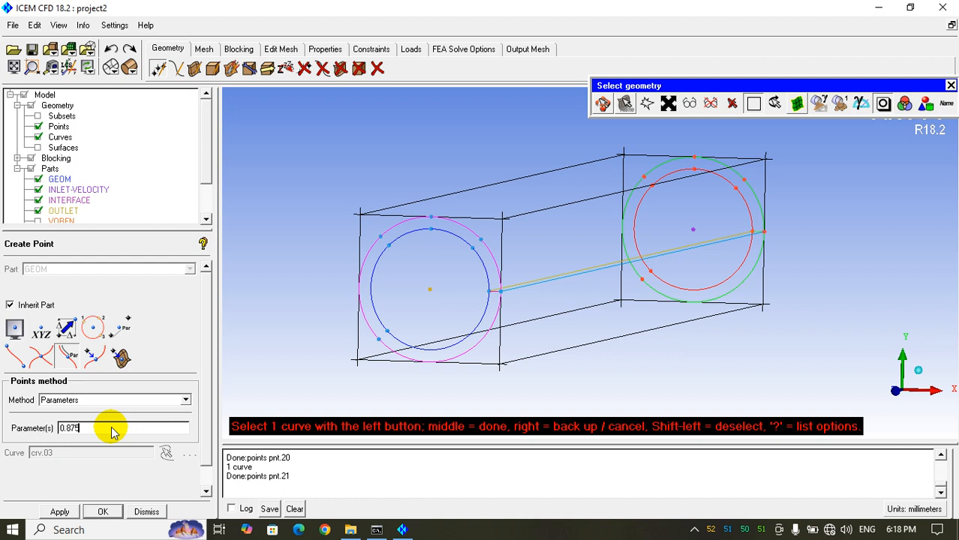
click(738, 263)
click(744, 281)
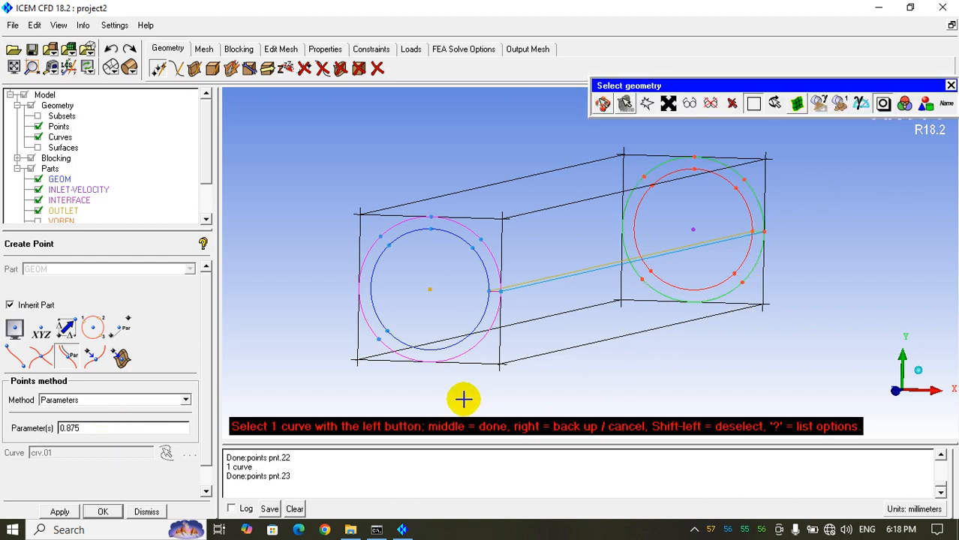
click(456, 343)
click(468, 349)
middle_click(575, 399)
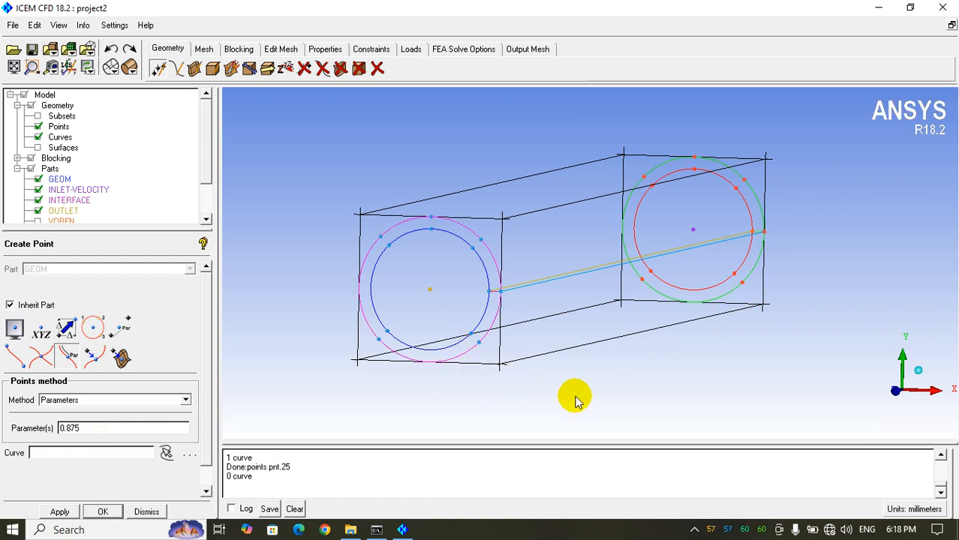
click(145, 511)
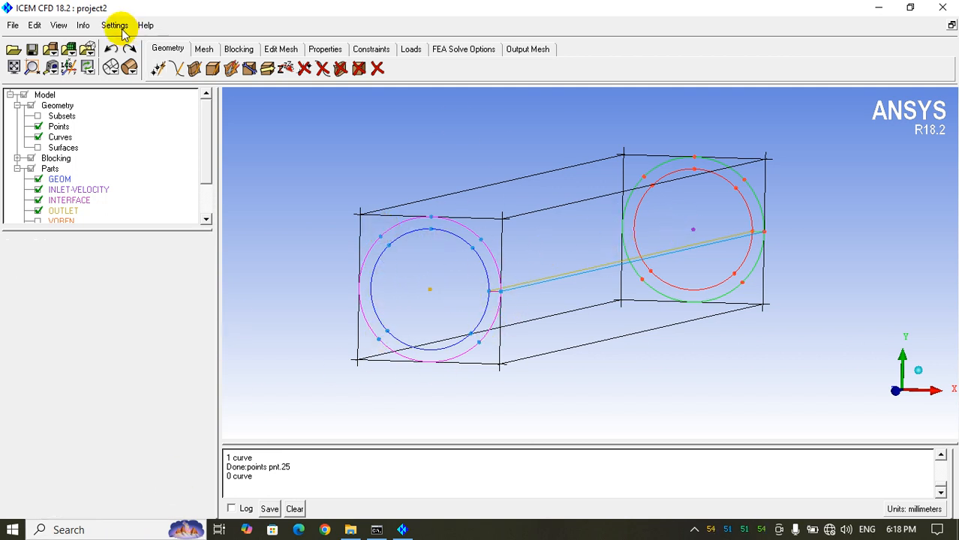
Step: Examine the new circle points against the bounding block in the front view and in a tilted view
click(60, 27)
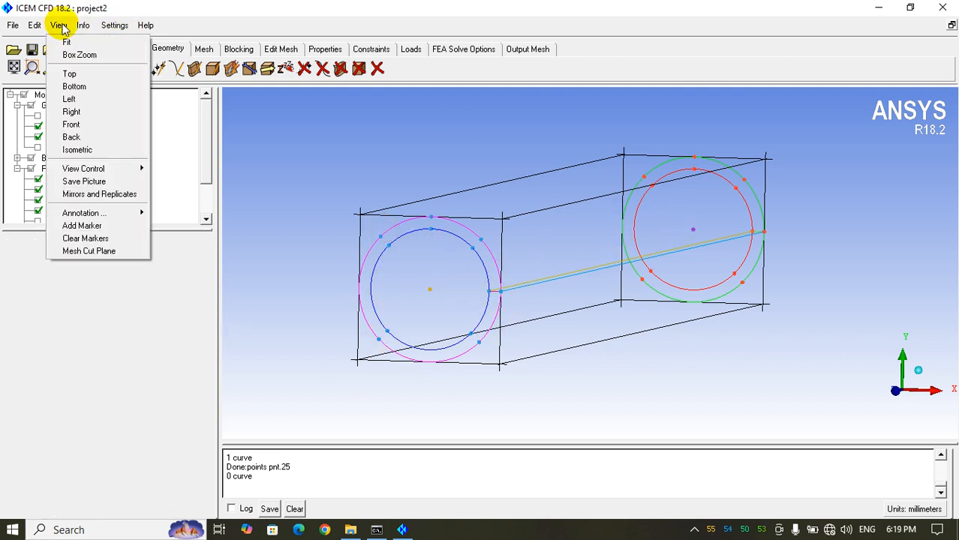
click(89, 130)
scroll(658, 281, up, 1)
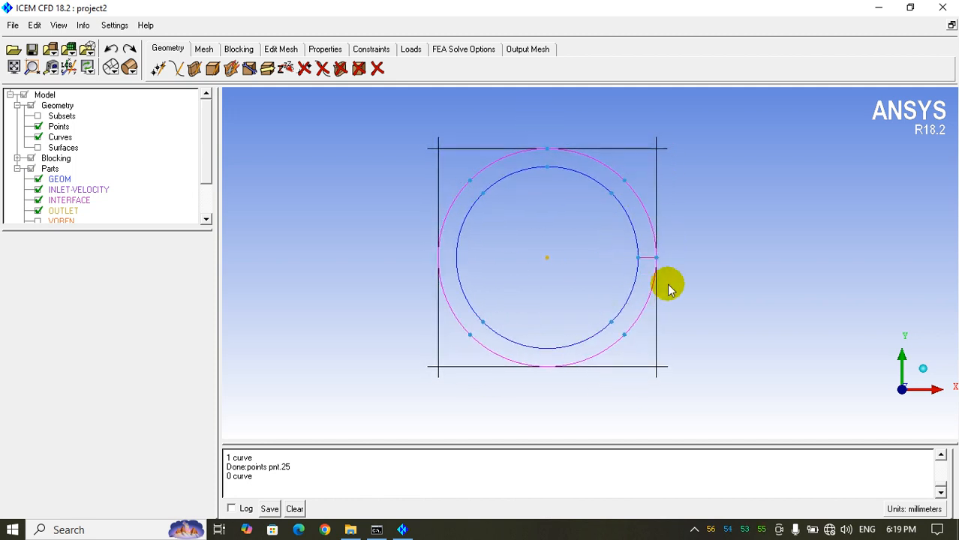
drag(667, 283, 588, 368)
right_drag(679, 233, 658, 332)
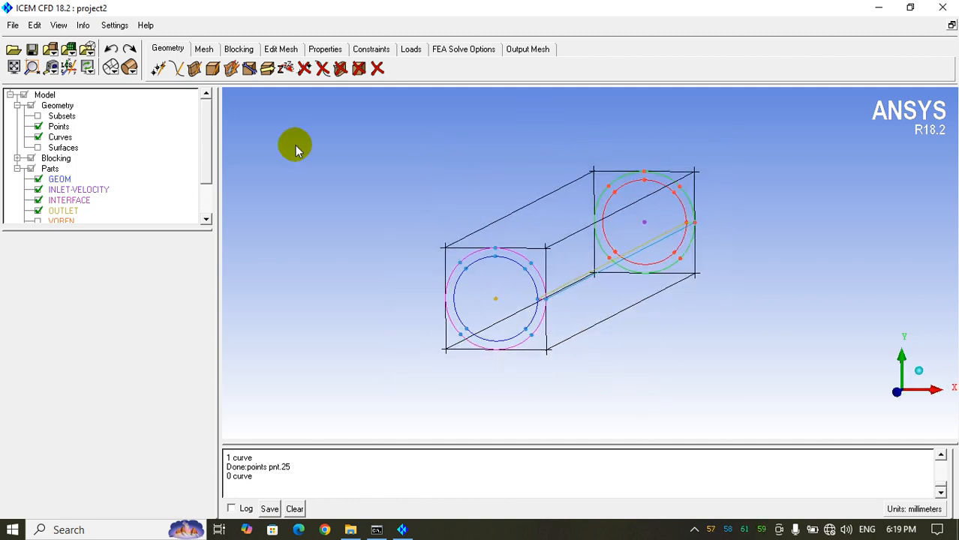
Step: Start vertex-to-point association in the blocking and snap the far end's upper +X vertex to the nearest outer-circle point
click(245, 54)
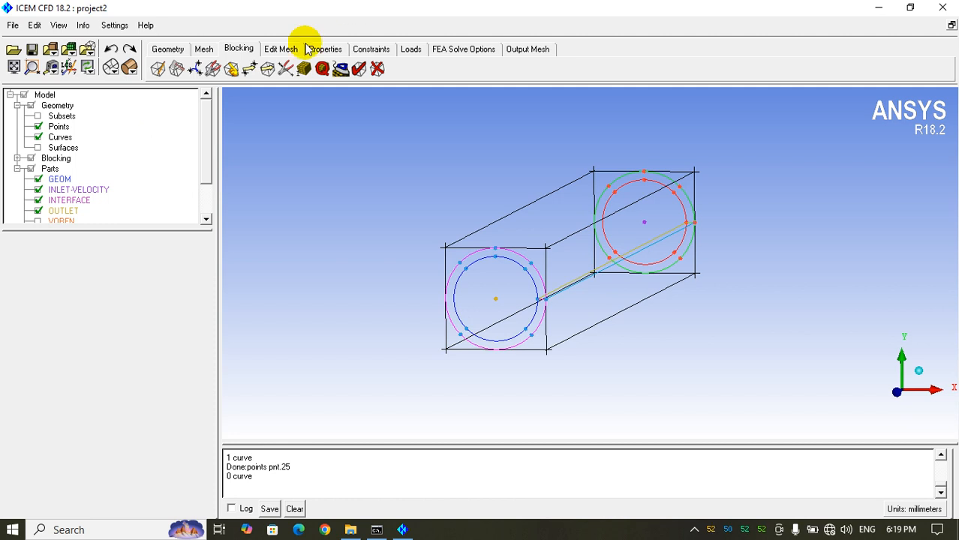
click(231, 68)
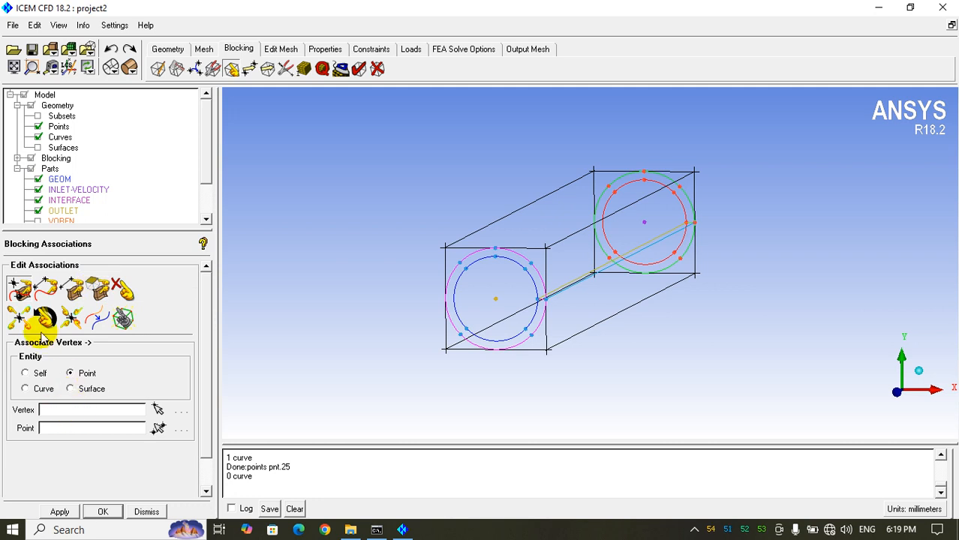
click(16, 290)
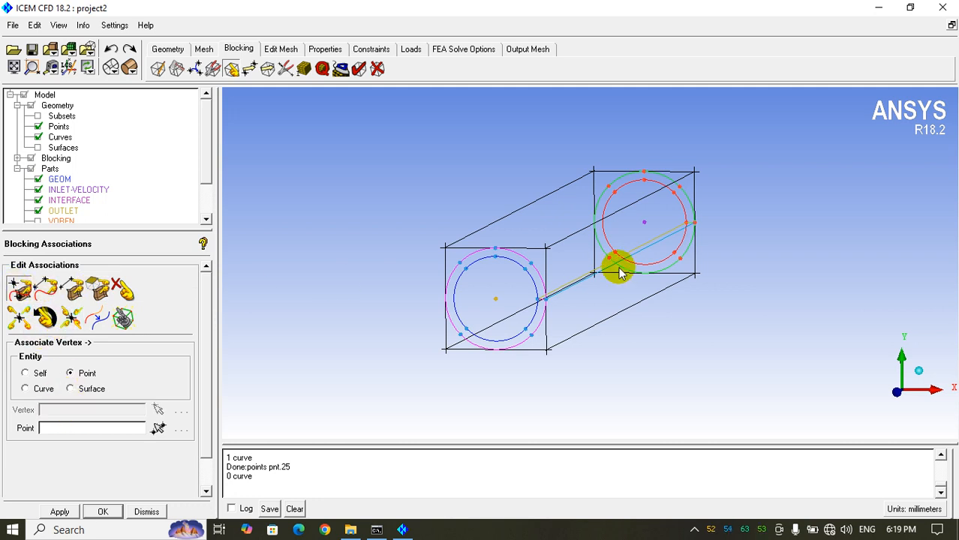
right_click(723, 246)
drag(687, 361, 650, 276)
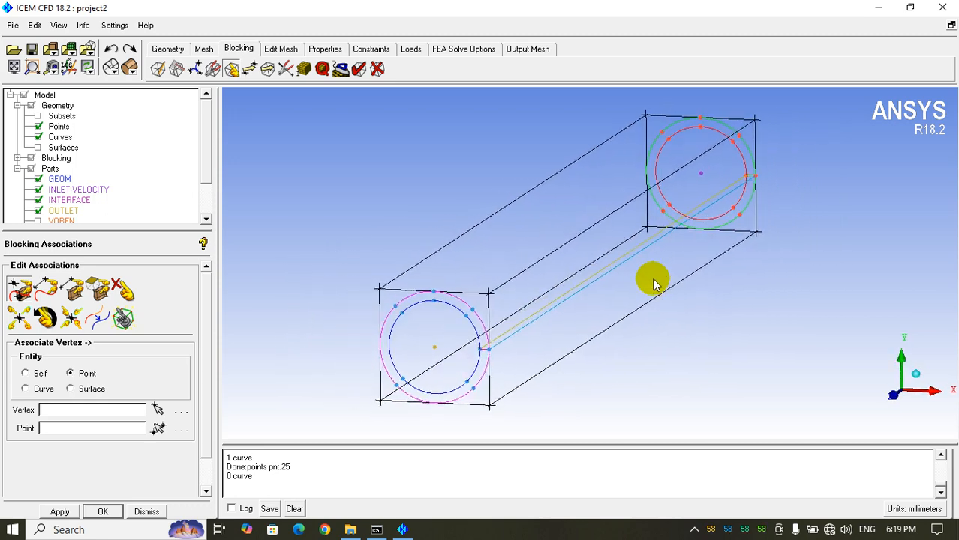
scroll(208, 182, down, 2)
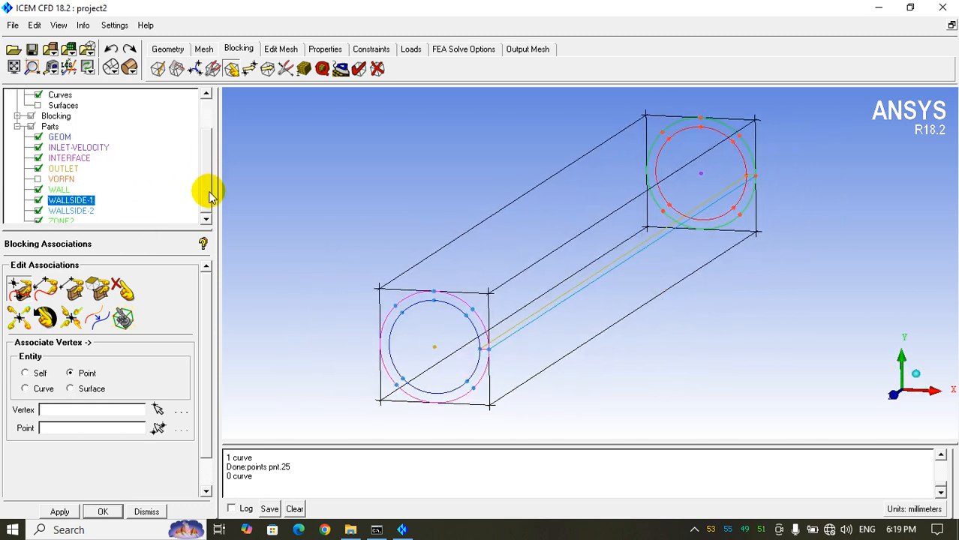
click(38, 148)
click(38, 136)
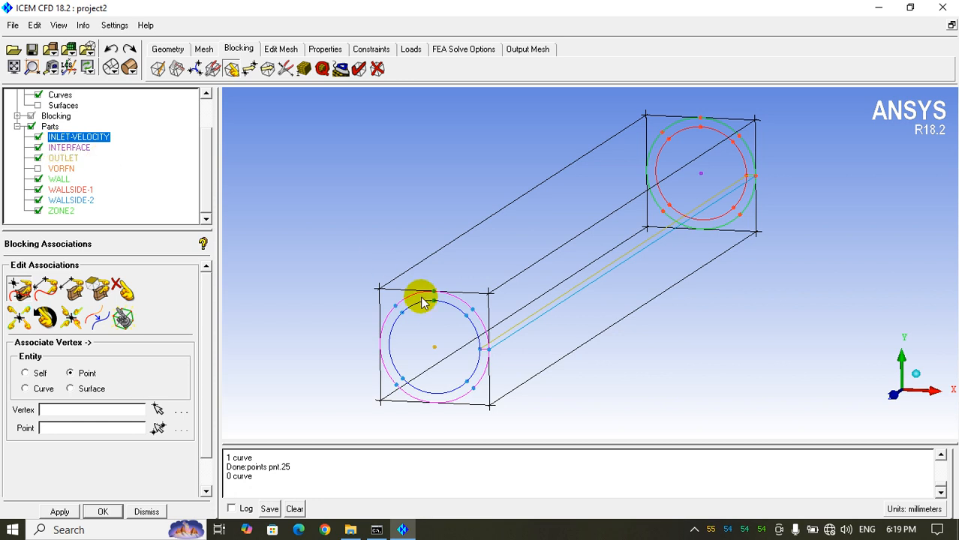
drag(418, 296, 560, 373)
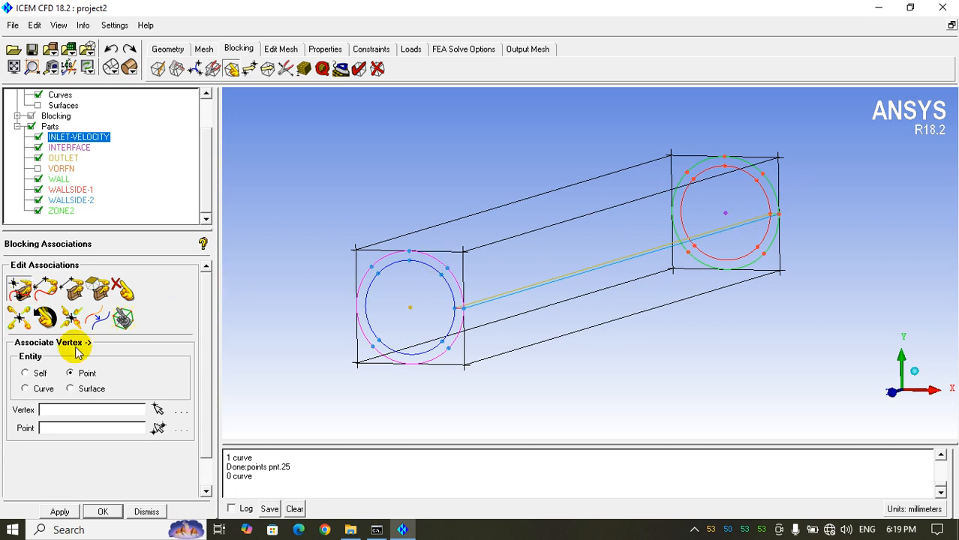
click(156, 411)
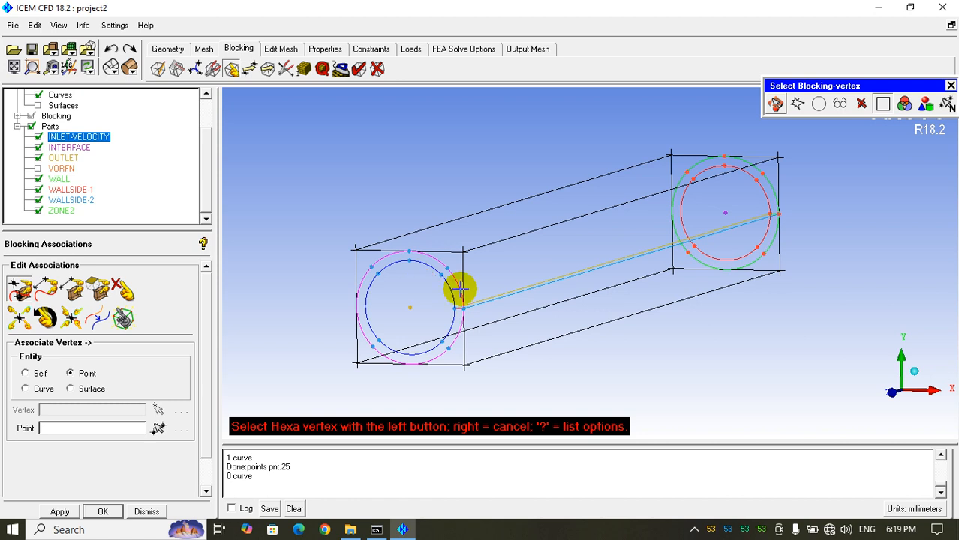
click(780, 157)
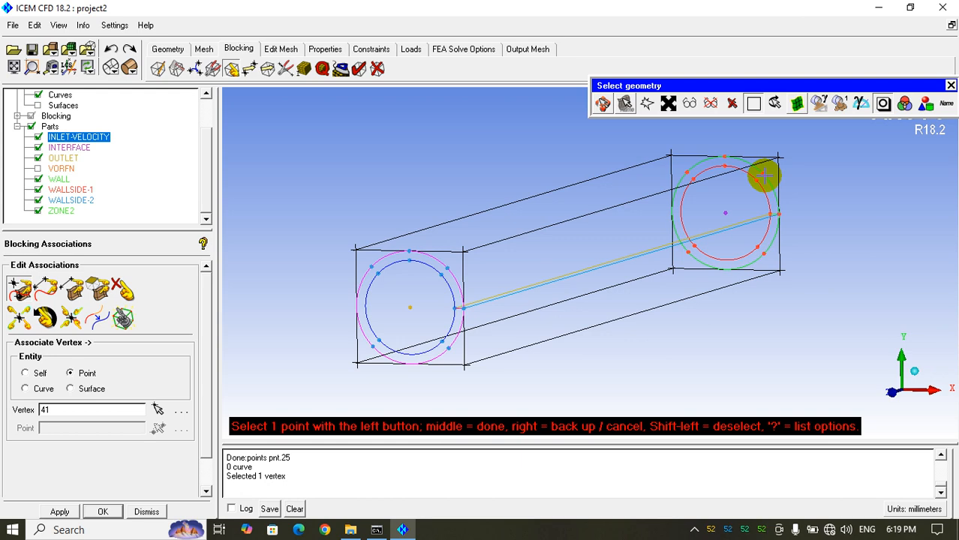
click(763, 175)
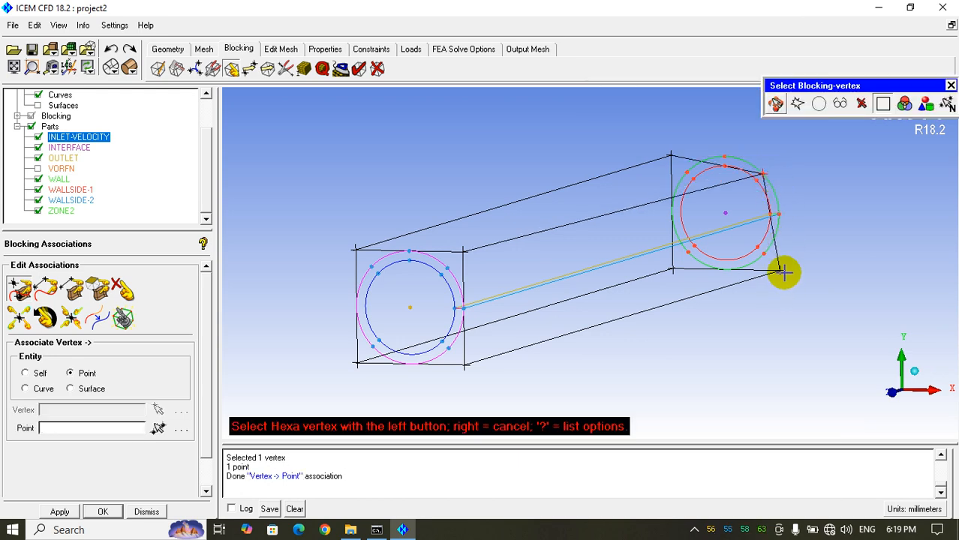
Step: Associate the far end's remaining three block vertices with the nearest diagonal points on the outer circle
scroll(824, 145, up, 3)
scroll(869, 144, down, 2)
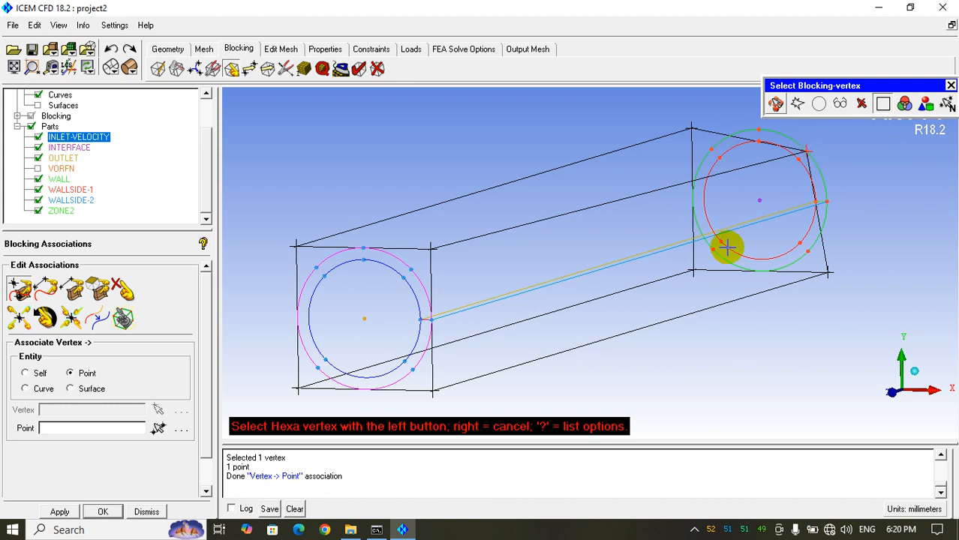
right_click(739, 305)
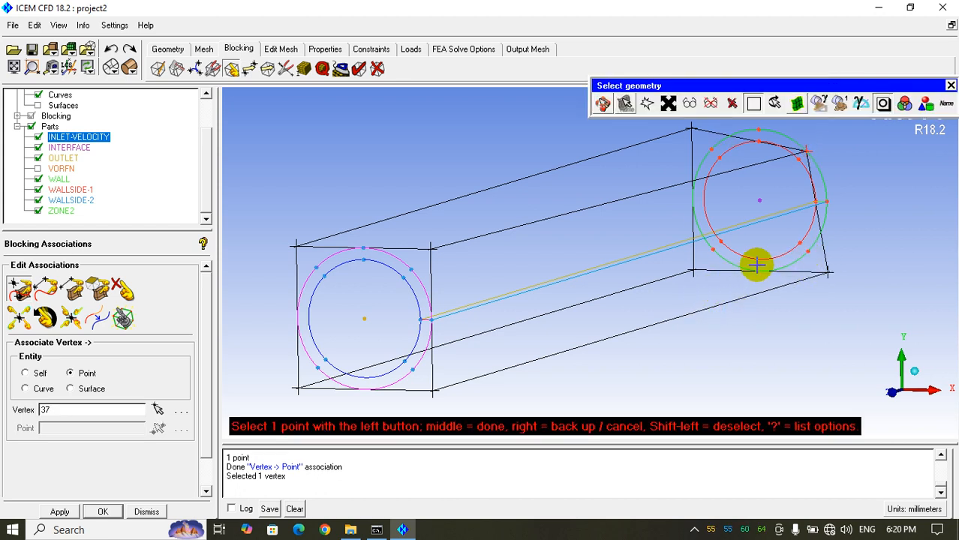
click(808, 252)
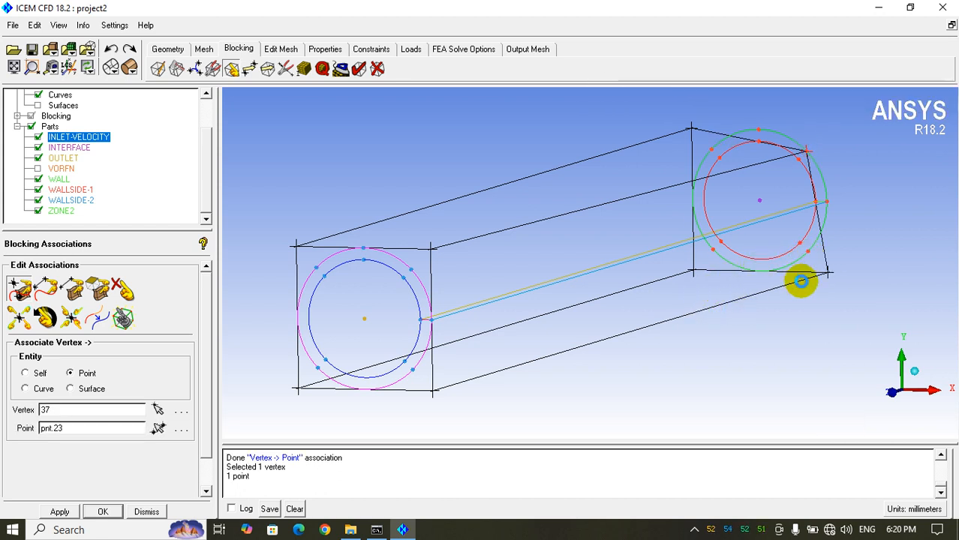
click(693, 270)
click(711, 250)
click(689, 129)
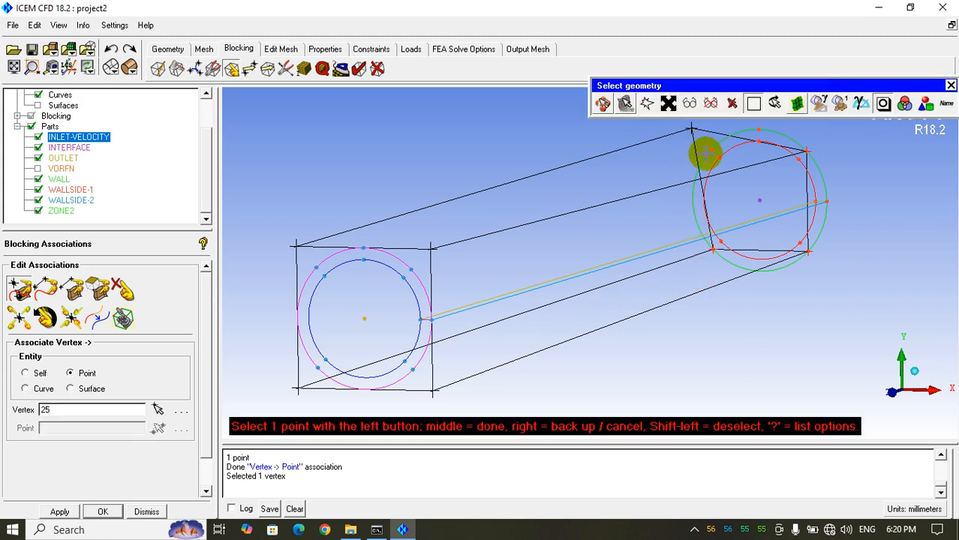
click(709, 150)
Step: Associate all four block vertices at the near end with the matching diagonal points on its outer circle
click(298, 248)
click(315, 267)
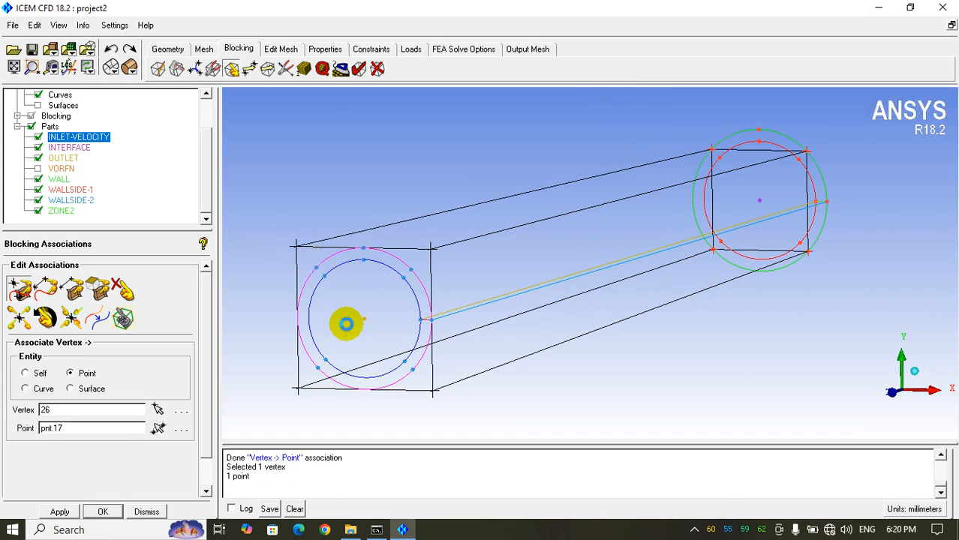
click(298, 389)
click(318, 369)
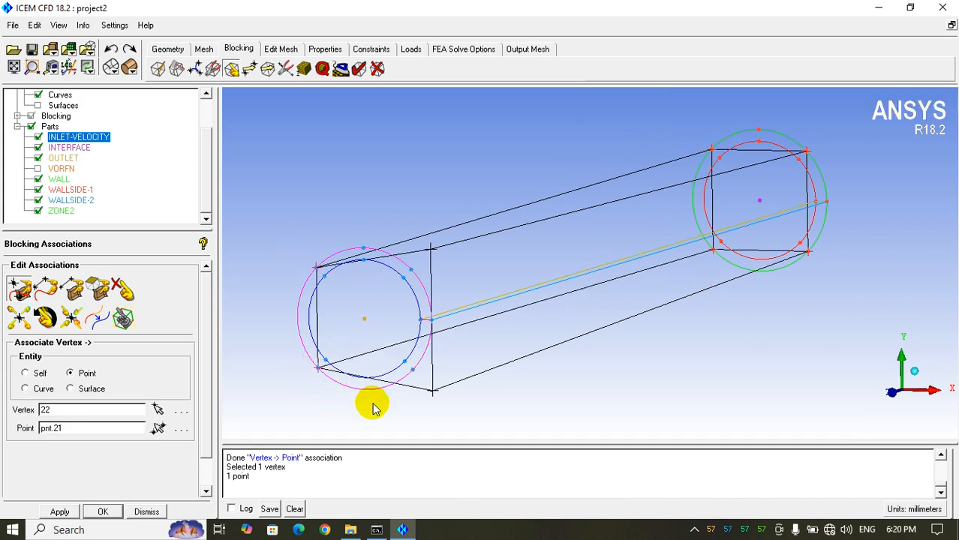
click(431, 389)
click(413, 369)
click(429, 246)
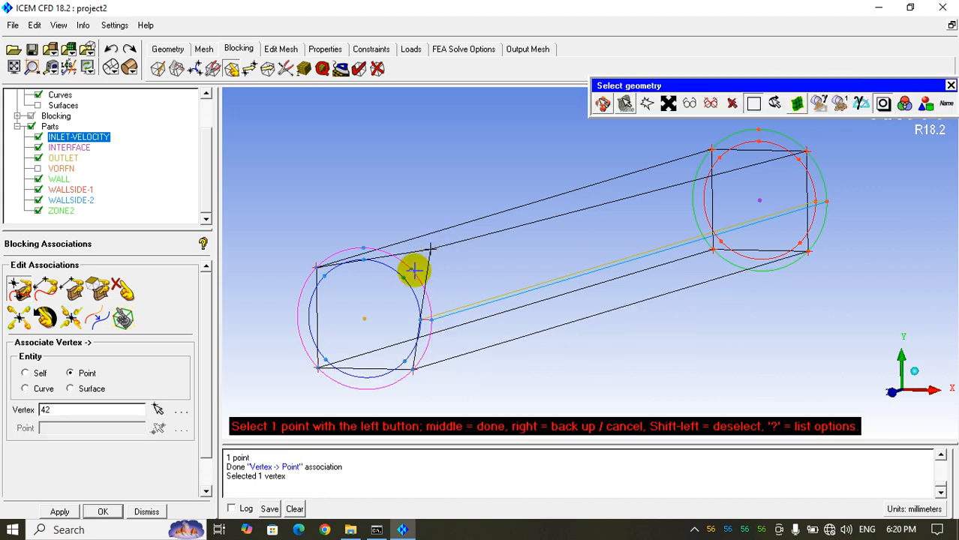
click(410, 268)
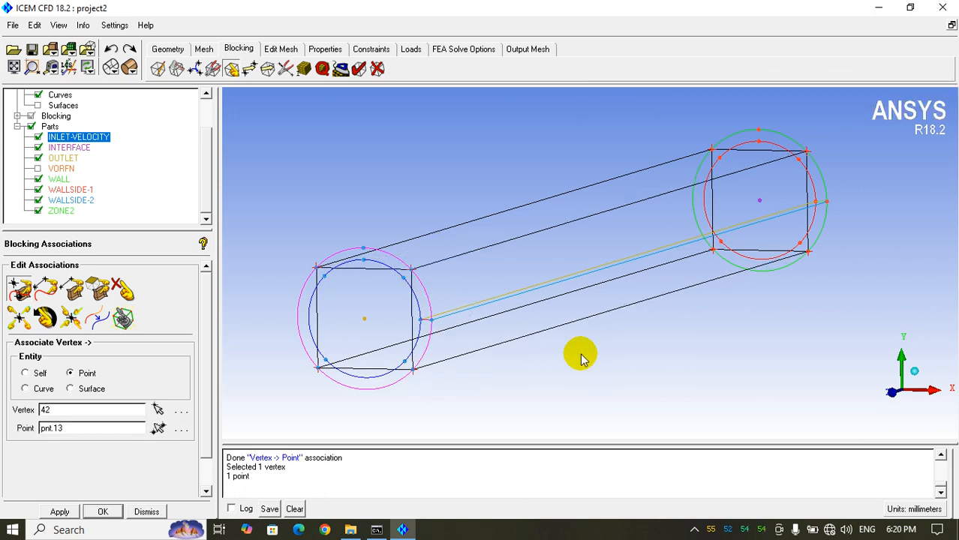
Step: Examine the snapped block inside the pipe in standard and tilted views, and close the association settings
click(58, 26)
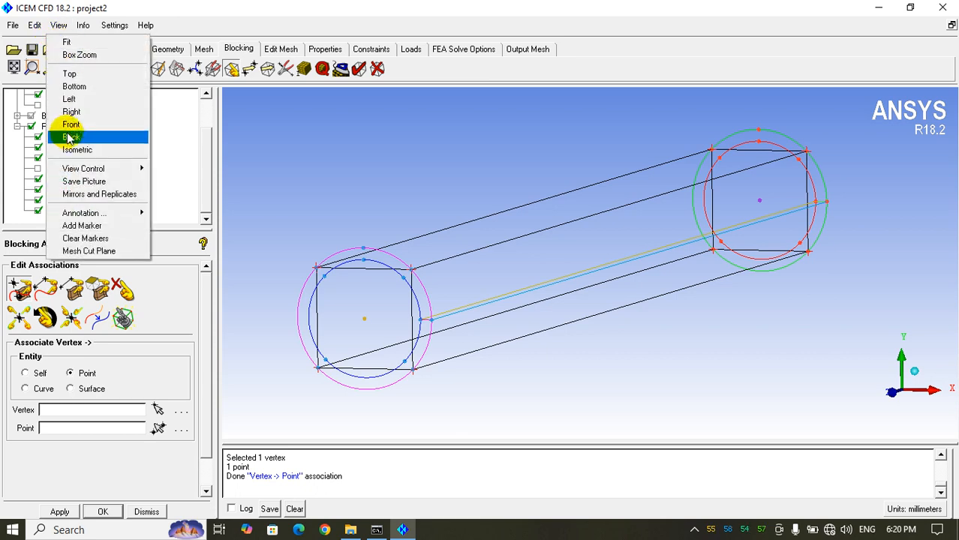
click(65, 133)
click(16, 68)
right_drag(568, 185, 614, 361)
drag(657, 360, 614, 372)
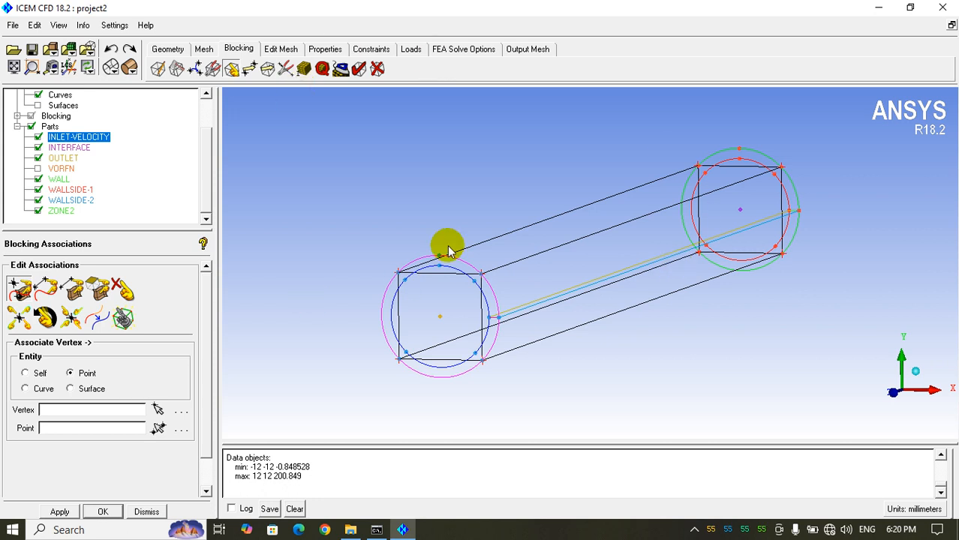
drag(535, 353, 554, 315)
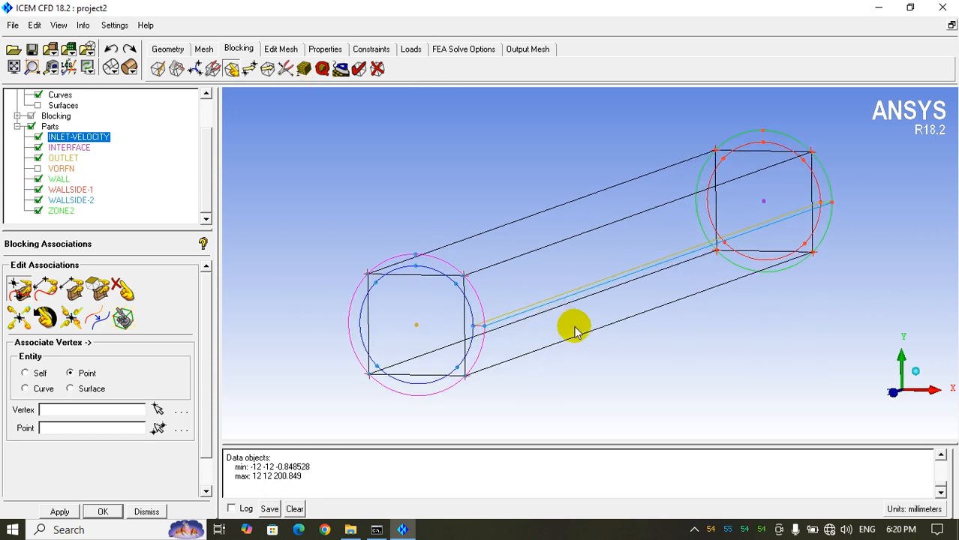
click(149, 512)
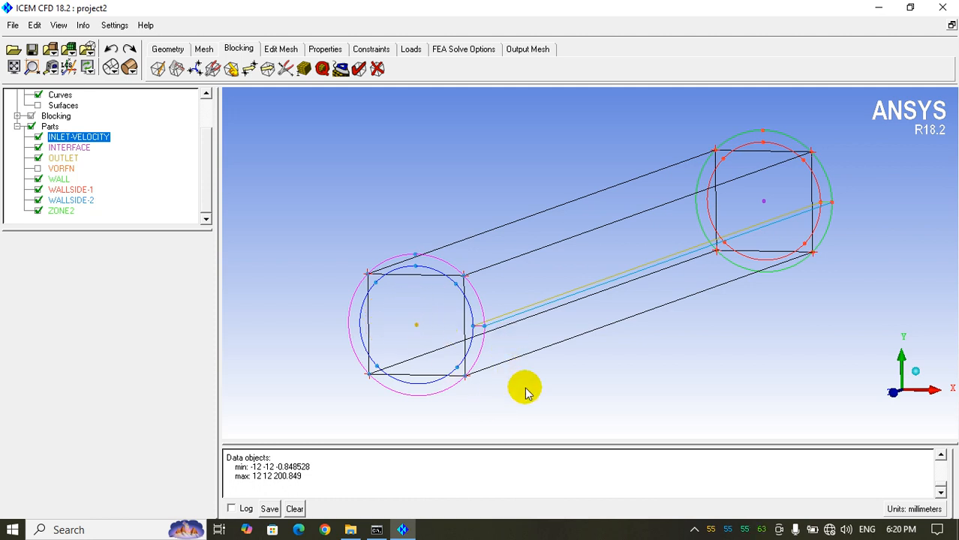
drag(525, 387, 529, 398)
click(61, 27)
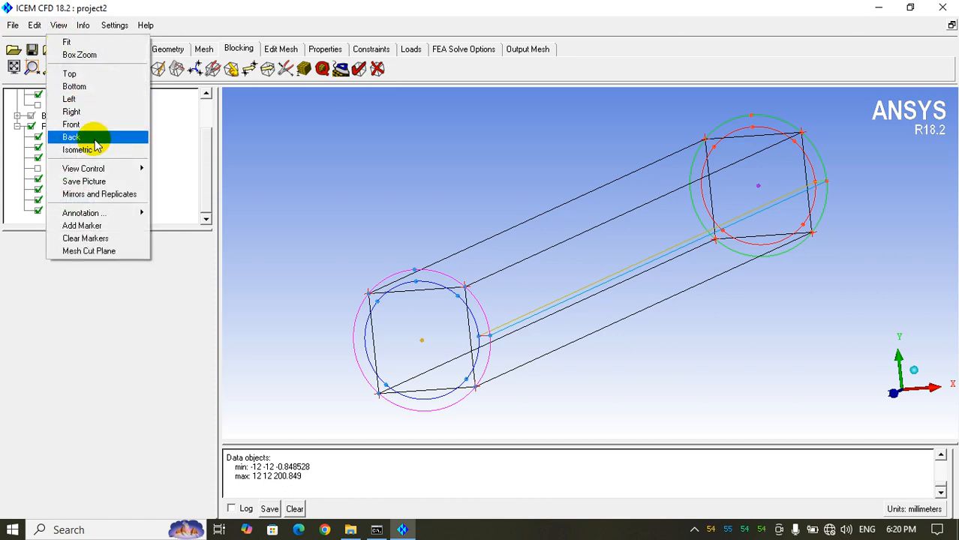
Step: Associate the four block edges at the cylinder's green-circle end with the outer green circle curve
click(92, 124)
drag(704, 294, 639, 316)
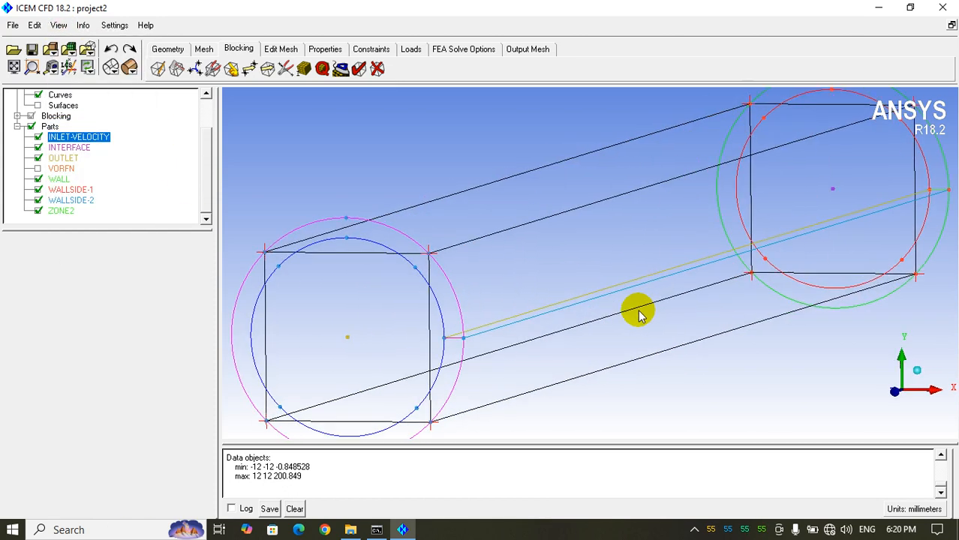
right_drag(640, 316, 672, 223)
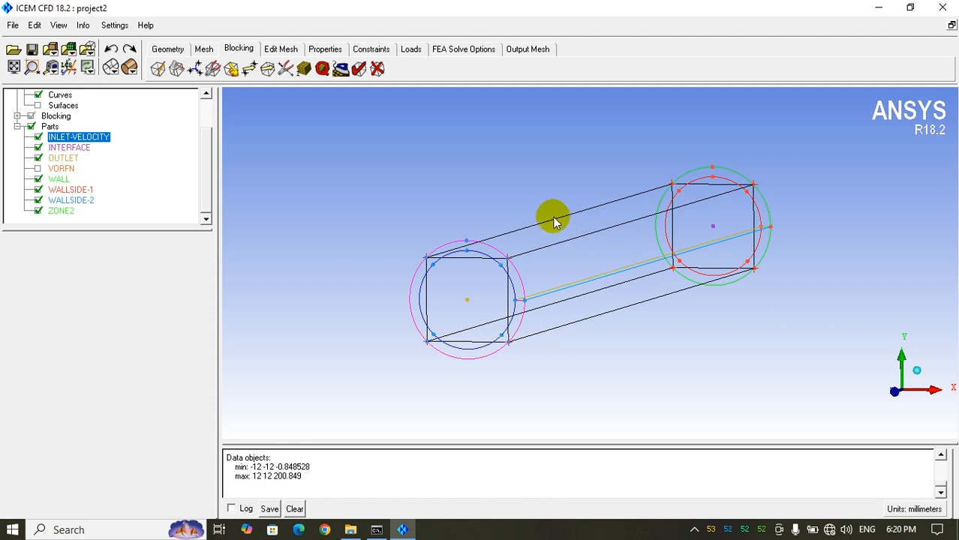
drag(614, 367, 629, 299)
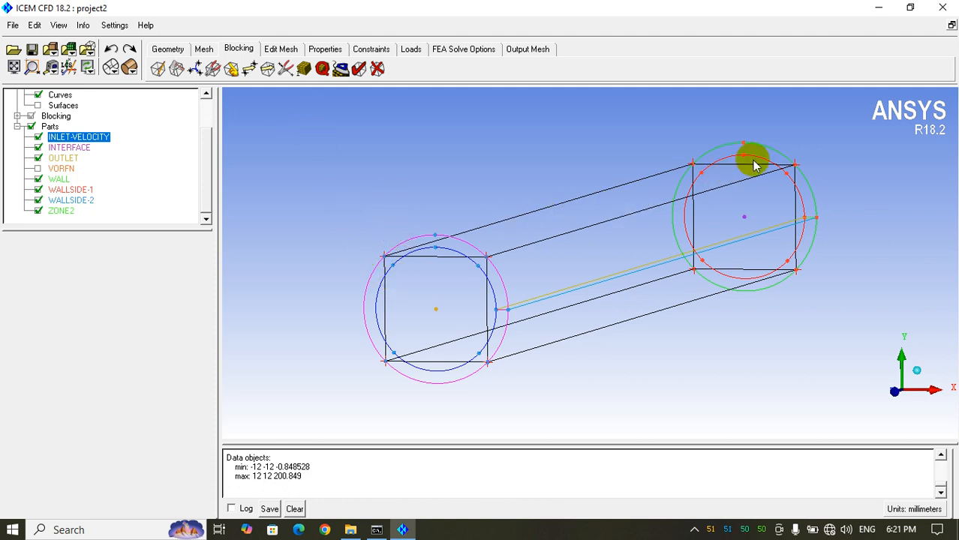
click(232, 69)
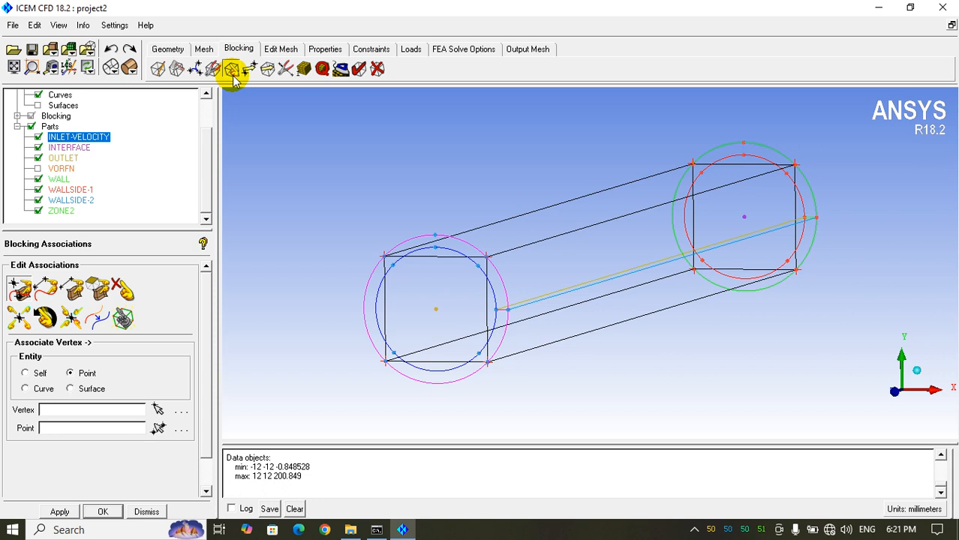
click(47, 291)
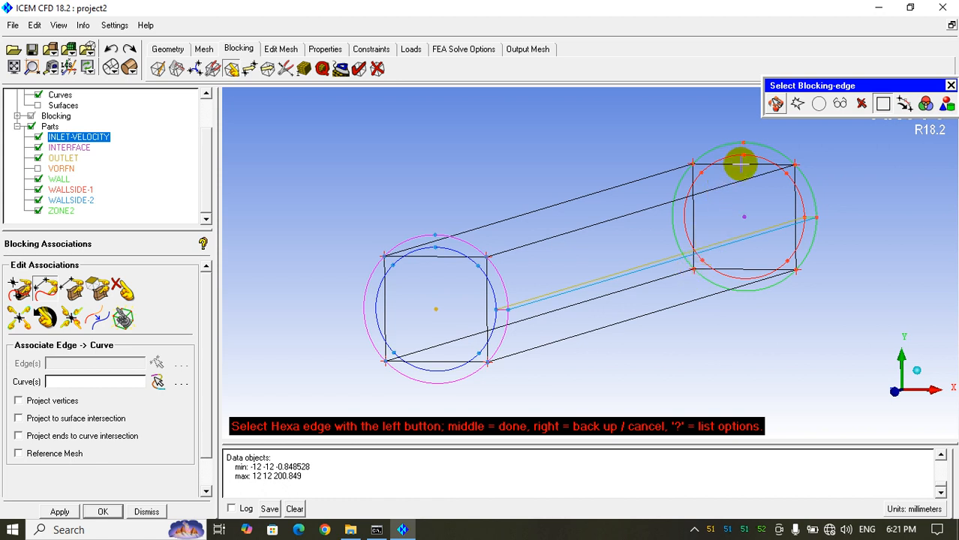
click(741, 166)
click(692, 220)
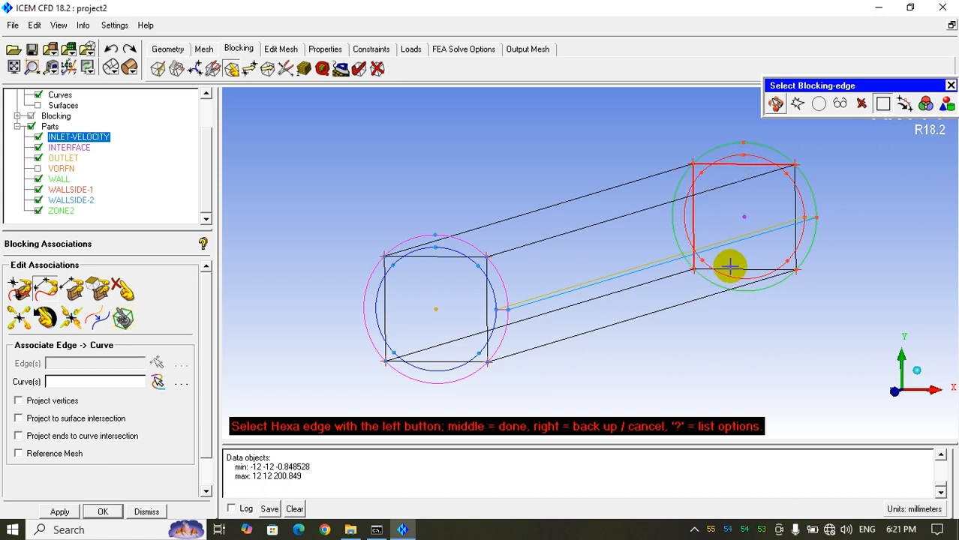
middle_click(781, 196)
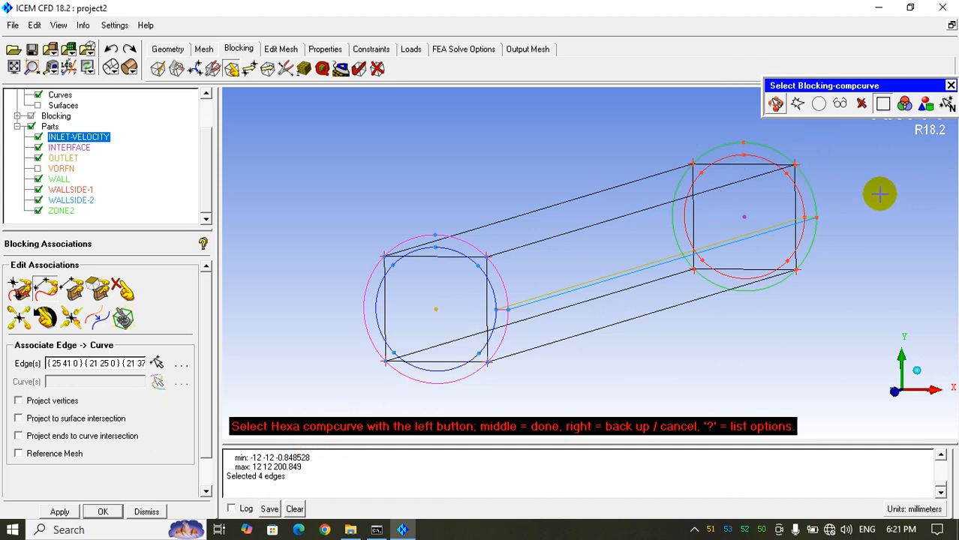
click(784, 158)
middle_click(821, 186)
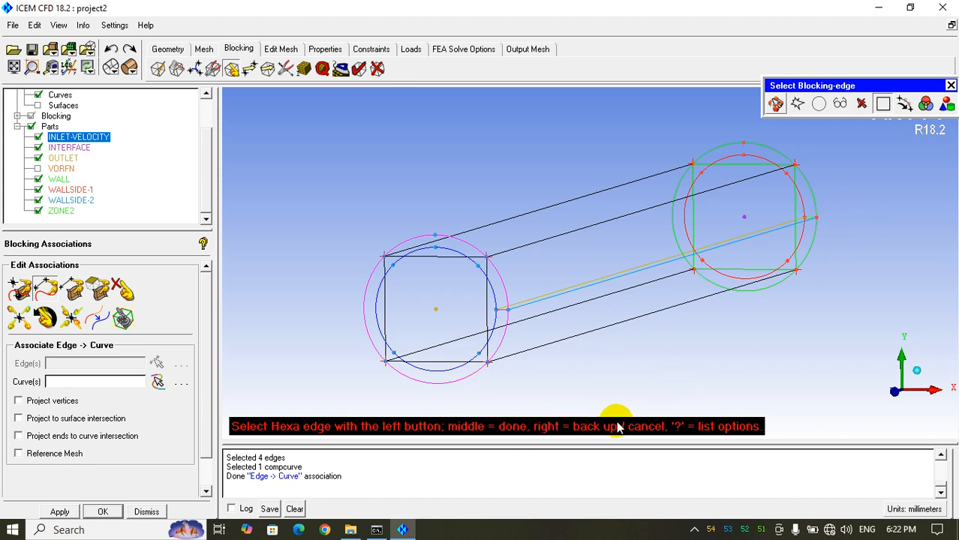
middle_click(710, 370)
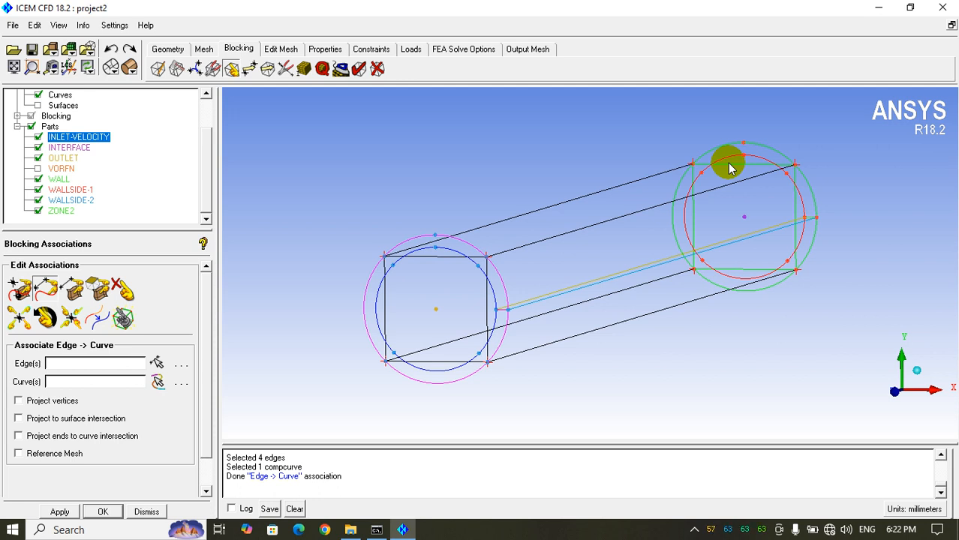
Step: Associate the four block edges at the opposite end with the outer magenta circle curve
click(158, 364)
click(429, 255)
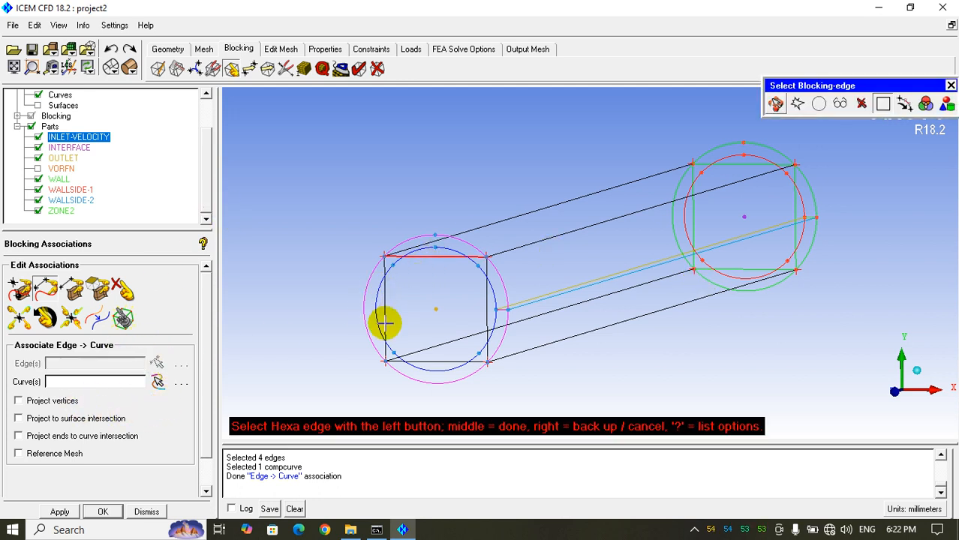
click(385, 321)
click(453, 363)
click(486, 342)
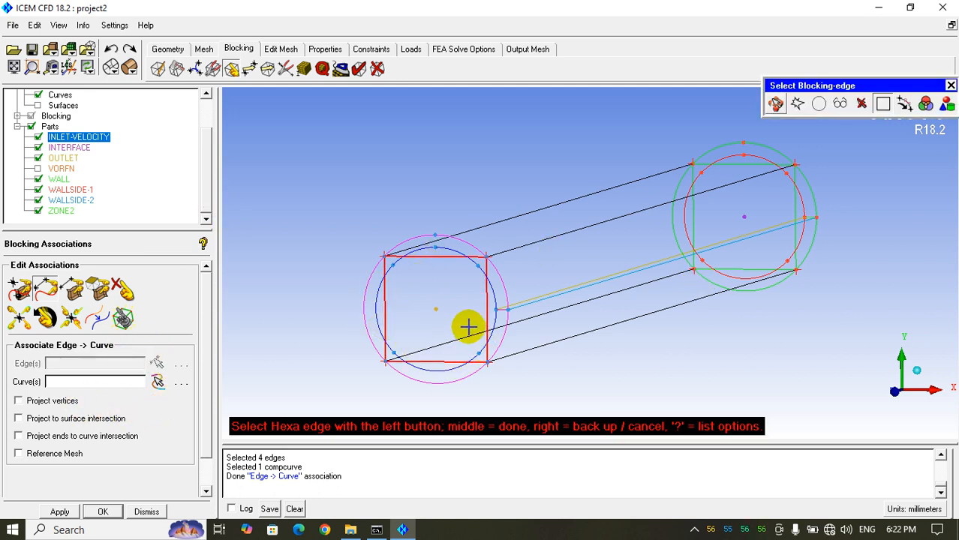
middle_click(467, 325)
click(464, 240)
middle_click(537, 369)
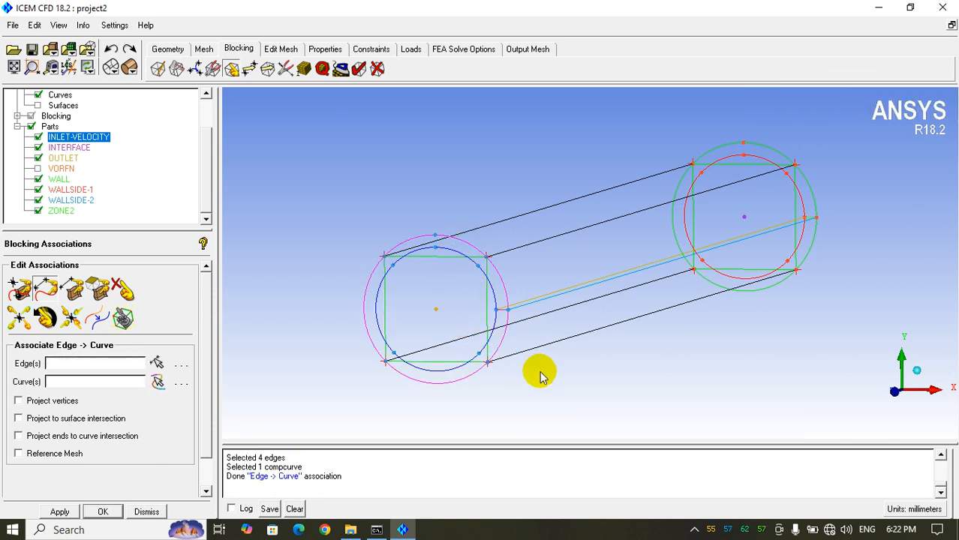
middle_click(562, 391)
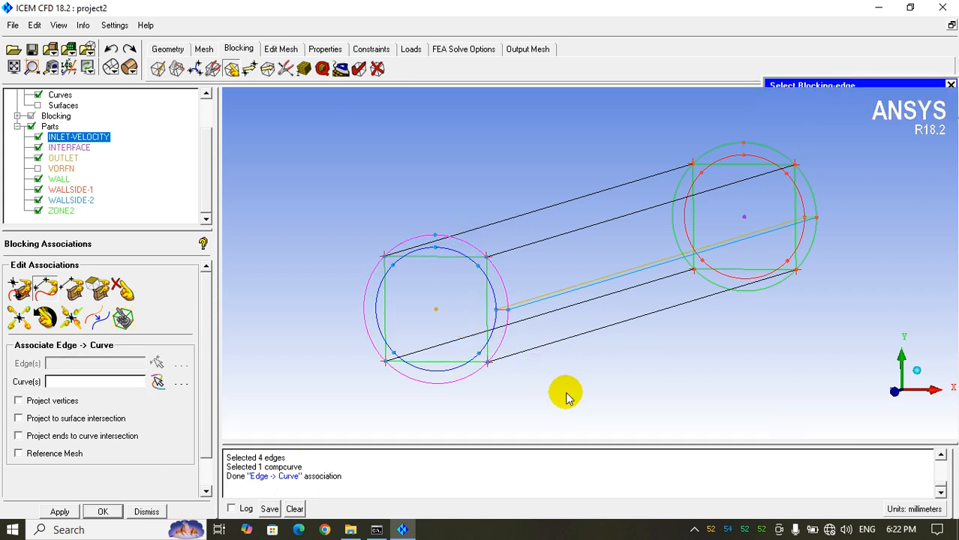
Step: Show the edge associations to check their projection onto the circles, hide them again and close the association settings
click(18, 116)
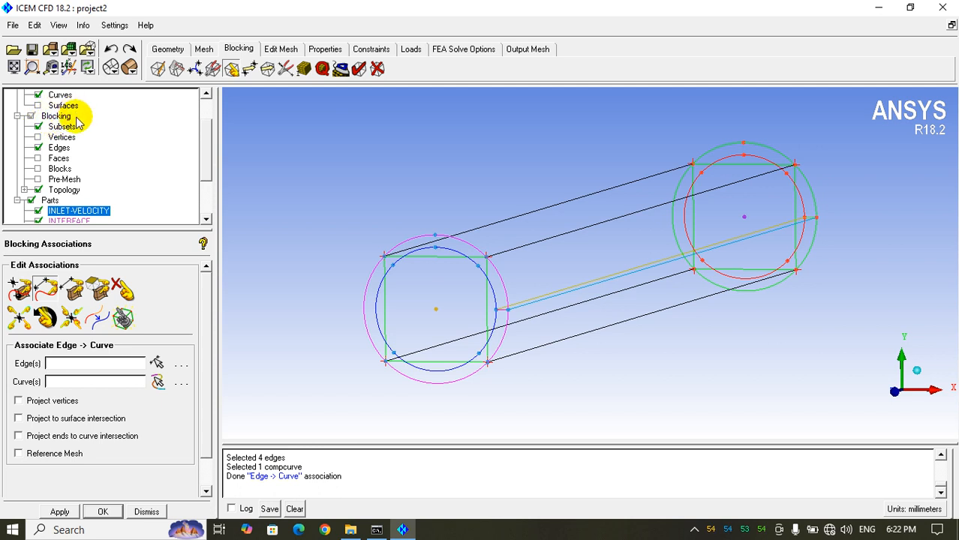
right_click(59, 150)
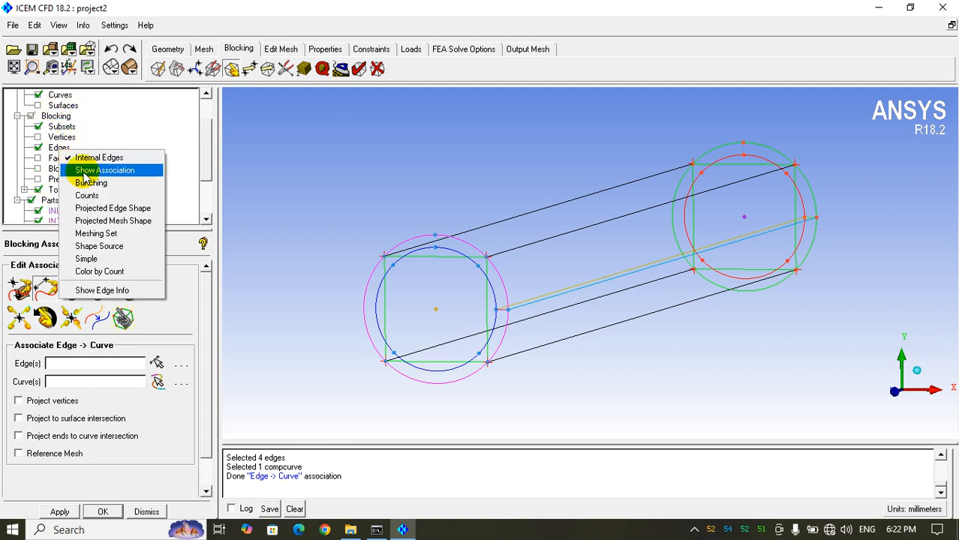
click(87, 171)
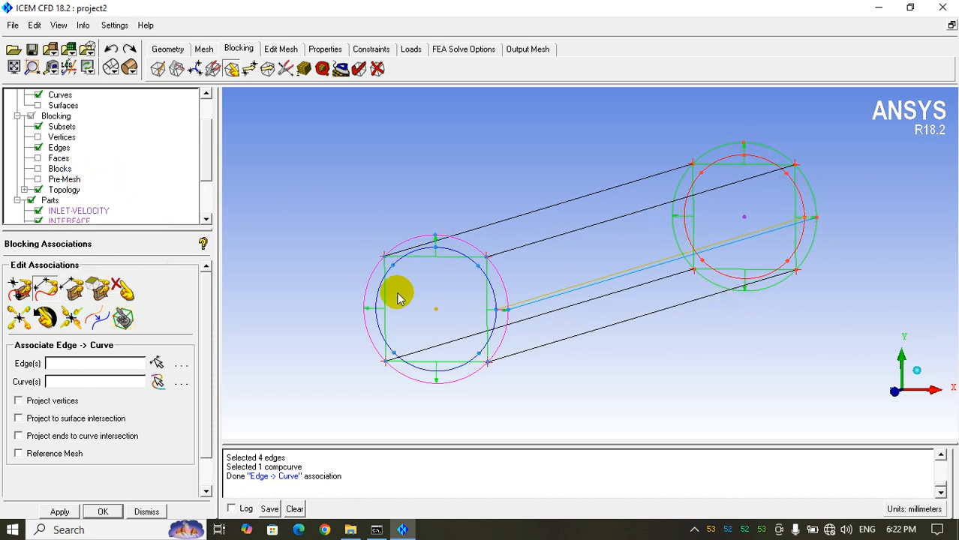
right_click(59, 150)
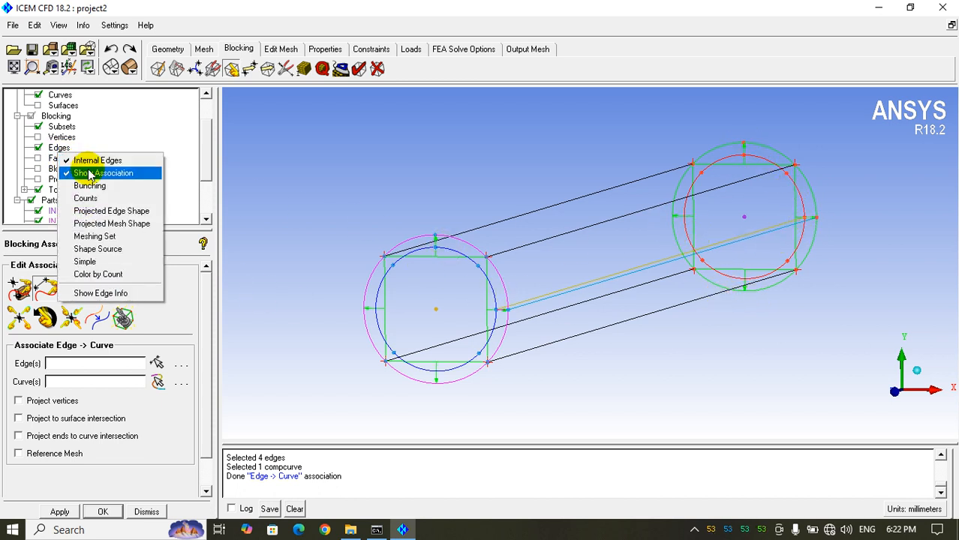
click(88, 173)
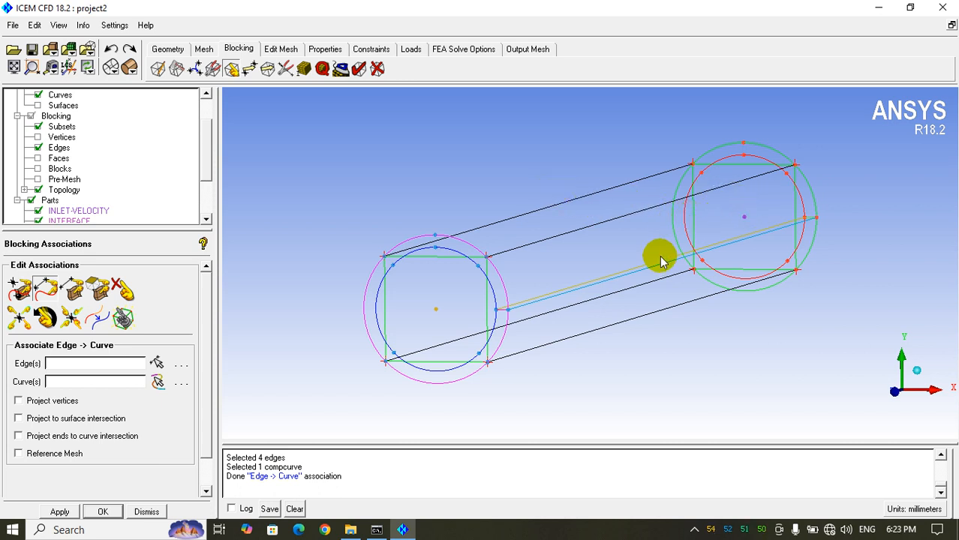
click(147, 512)
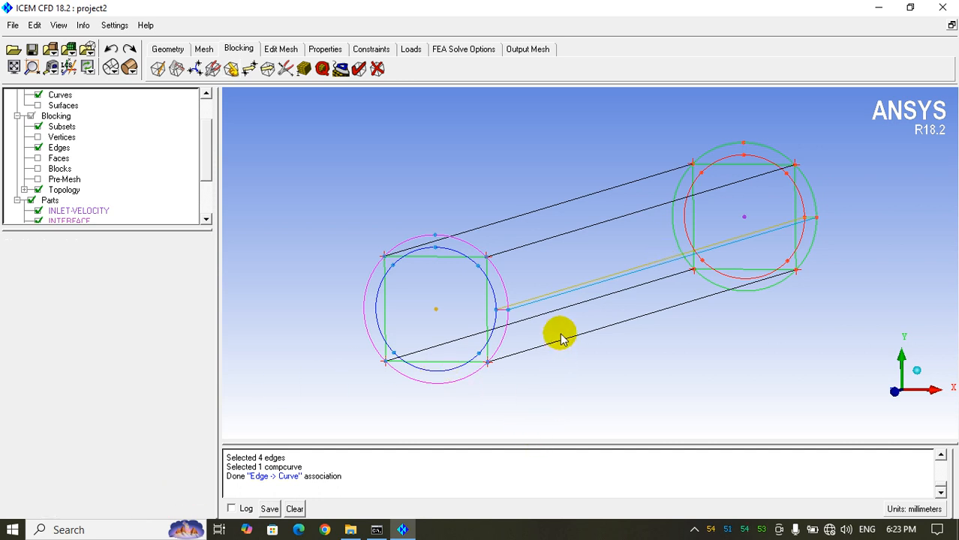
Step: Show the blocking's block, switch the block display to Solid, and hide the block again
scroll(578, 391, up, 1)
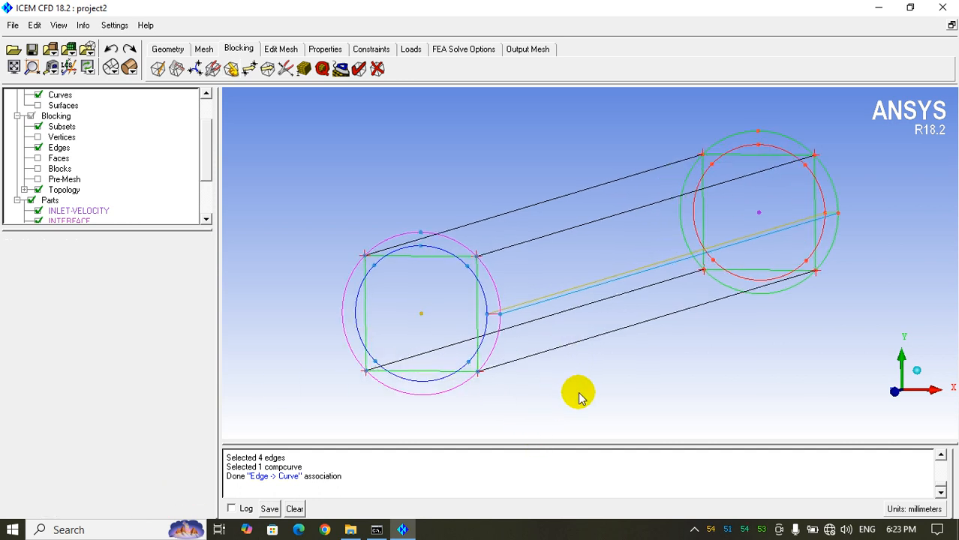
click(38, 169)
right_click(57, 171)
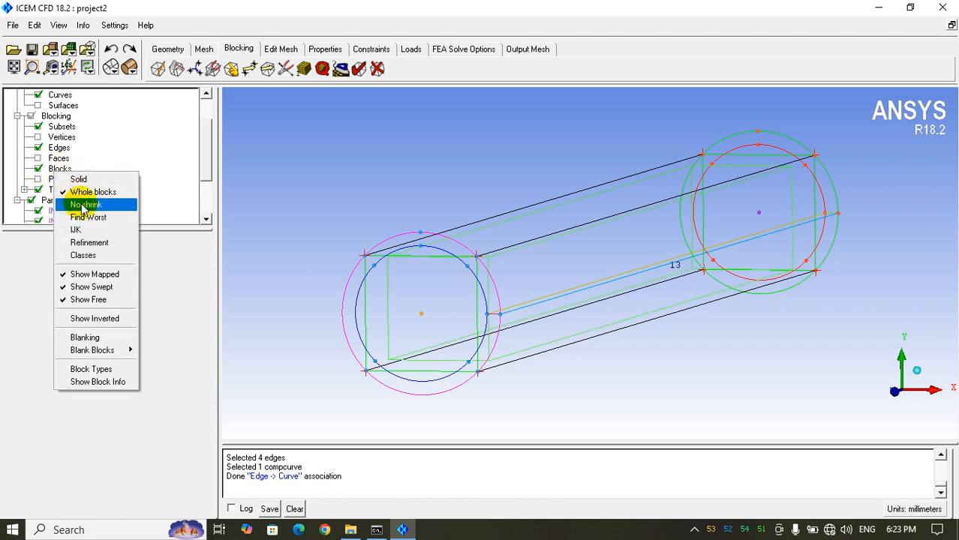
click(93, 180)
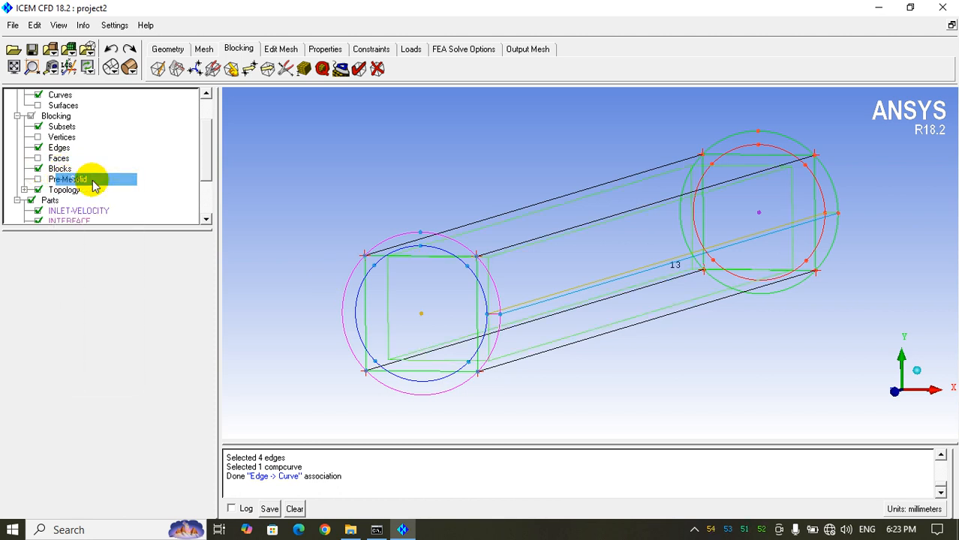
click(37, 170)
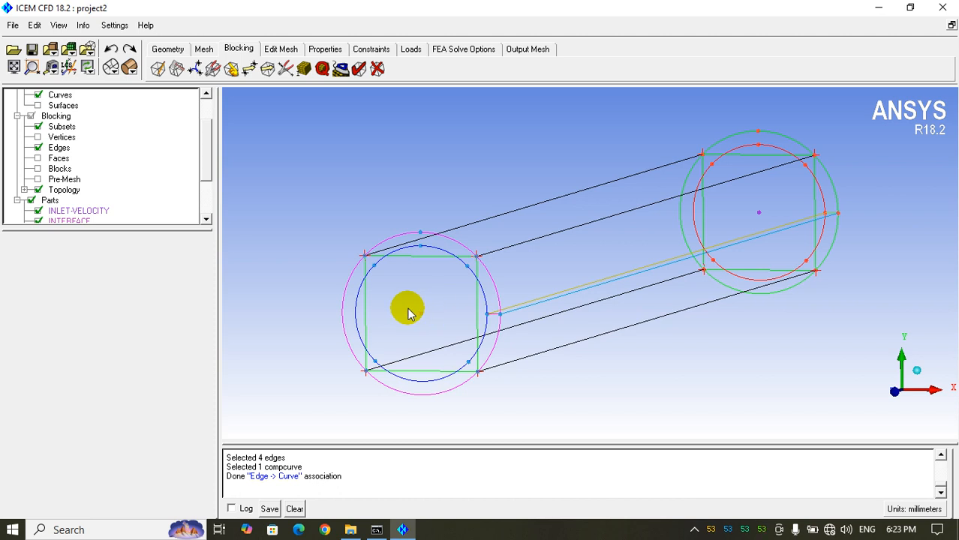
Step: Set up an O-grid split with the whole block and its two circular end faces selected
click(177, 70)
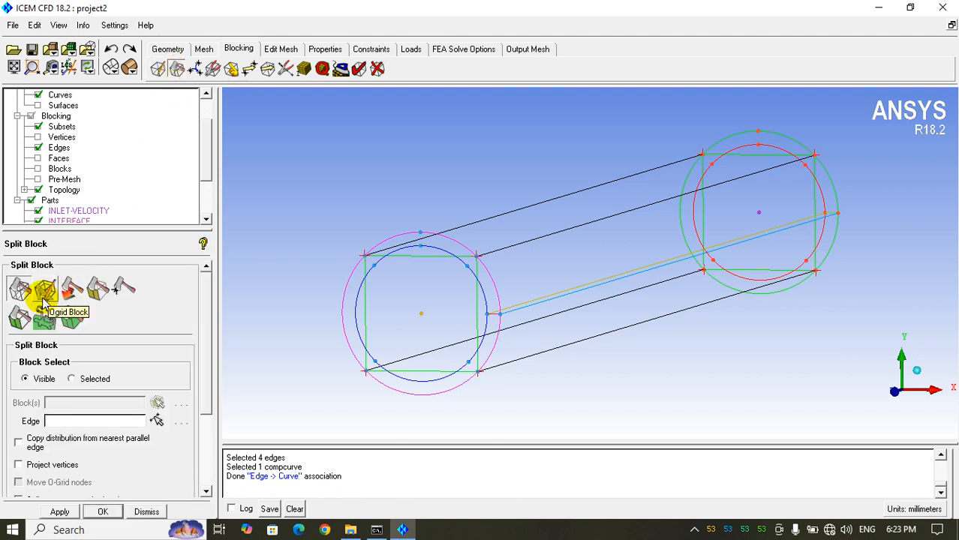
click(45, 293)
click(84, 365)
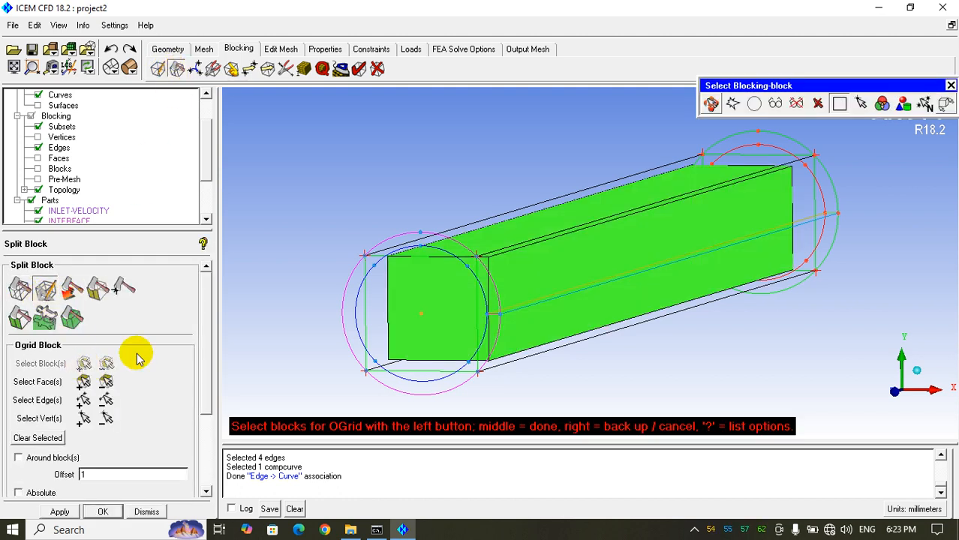
middle_click(450, 296)
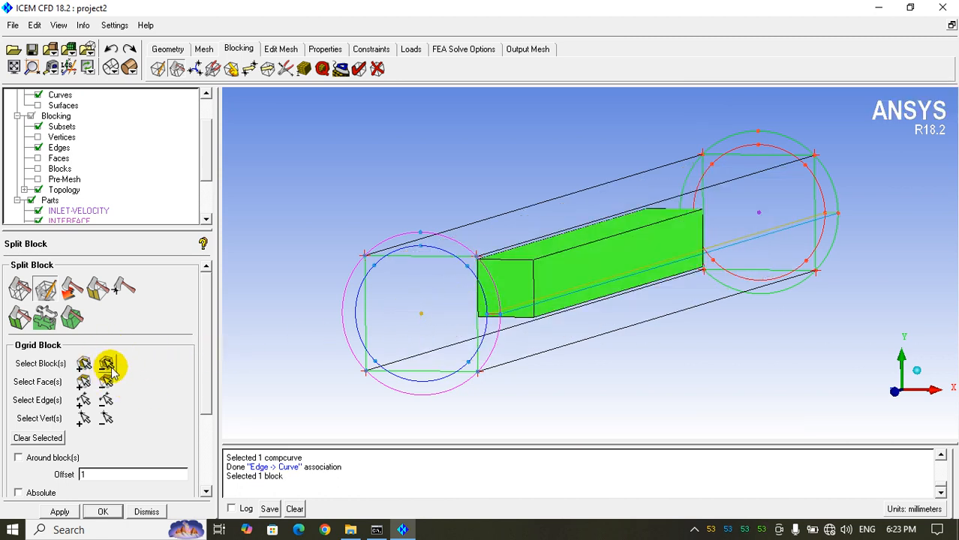
click(83, 382)
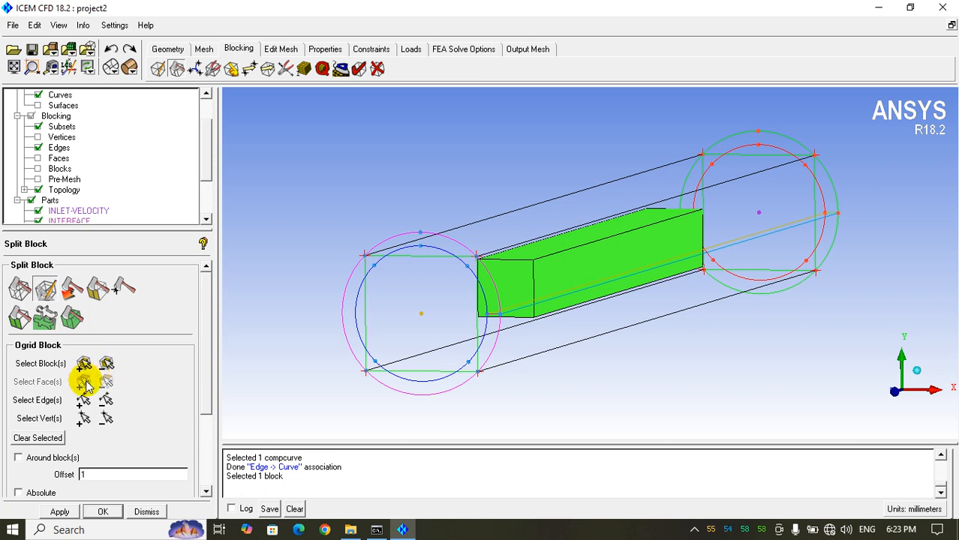
click(771, 212)
click(432, 310)
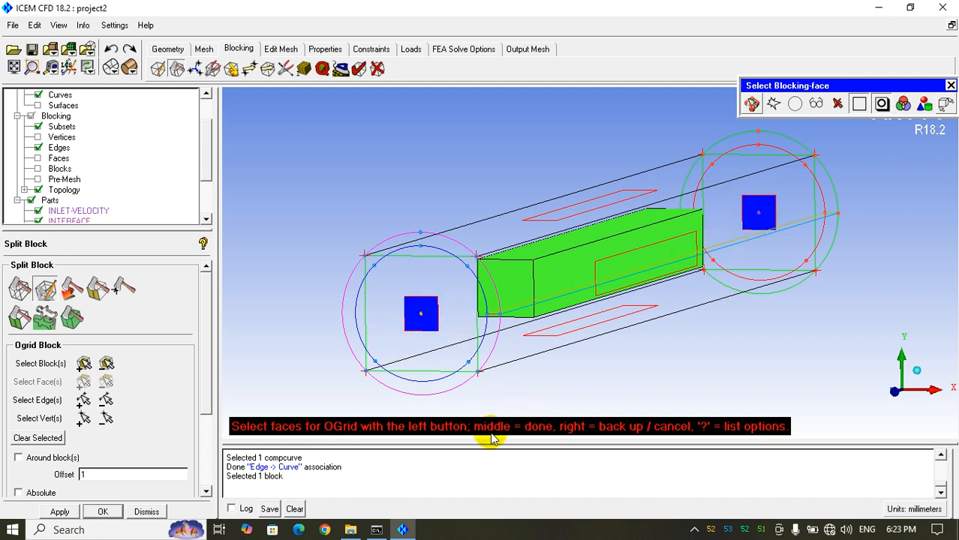
middle_click(543, 381)
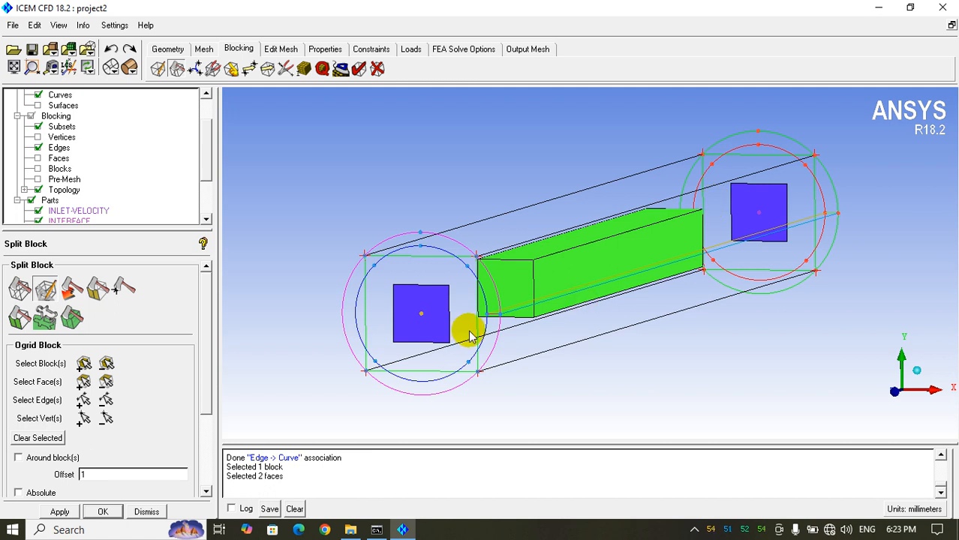
Step: Set the O-grid offset to 0.8 and create the O-grid block
double_click(102, 475)
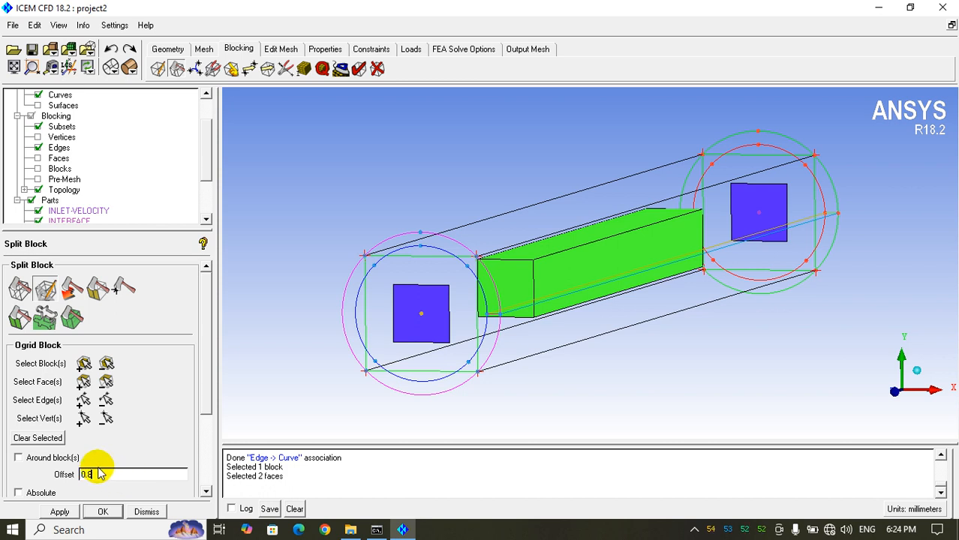
double_click(88, 474)
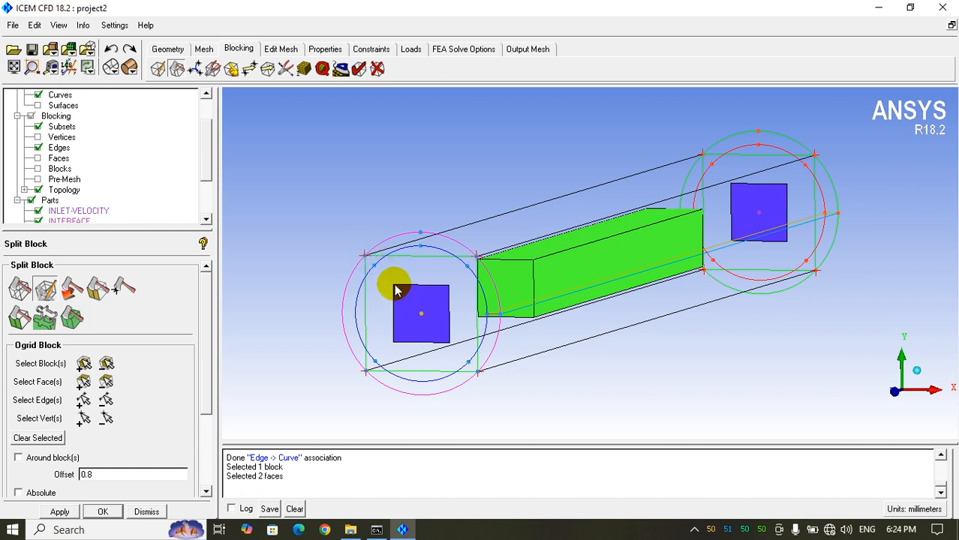
click(103, 512)
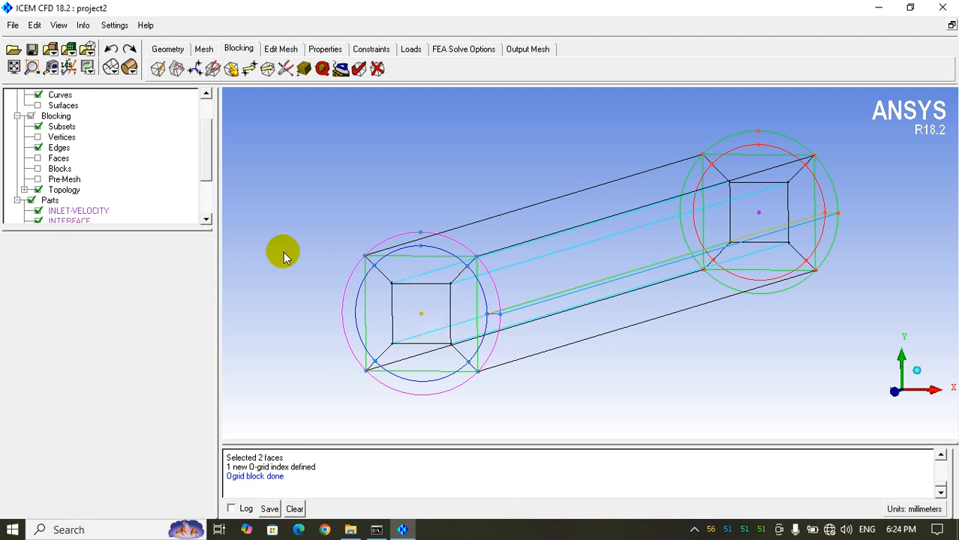
Step: Show the solid blocks to examine the O-grid structure, enlarge the model tree, and hide the blocks again
click(38, 170)
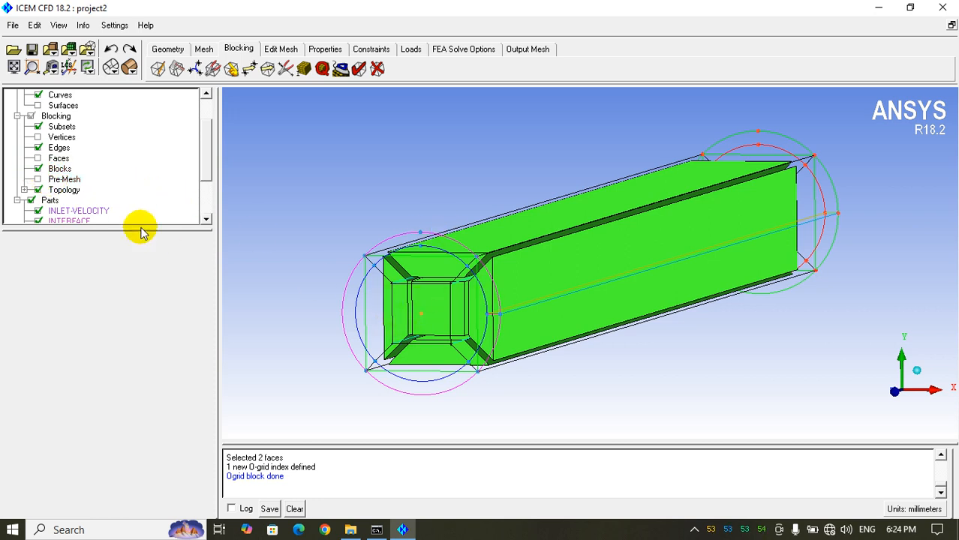
drag(144, 229, 143, 301)
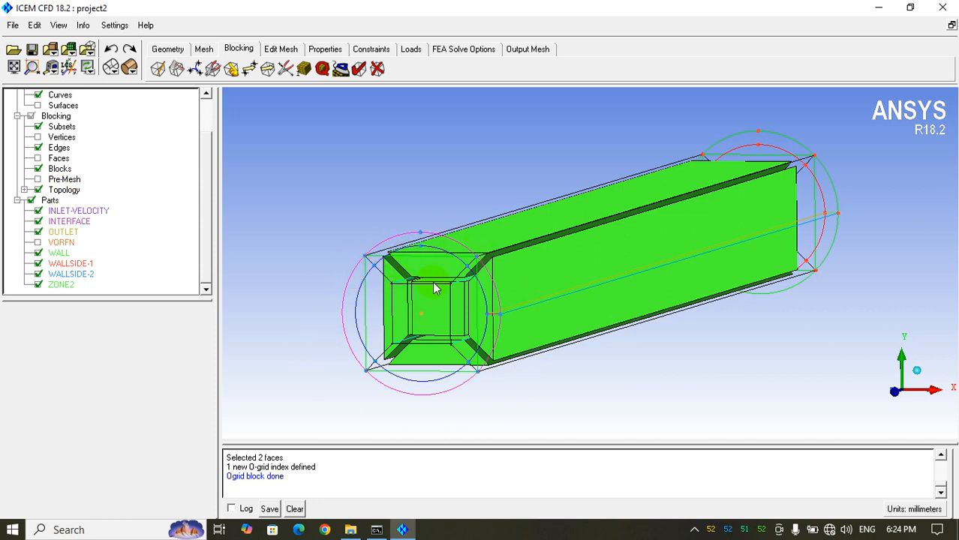
click(36, 171)
scroll(407, 267, up, 5)
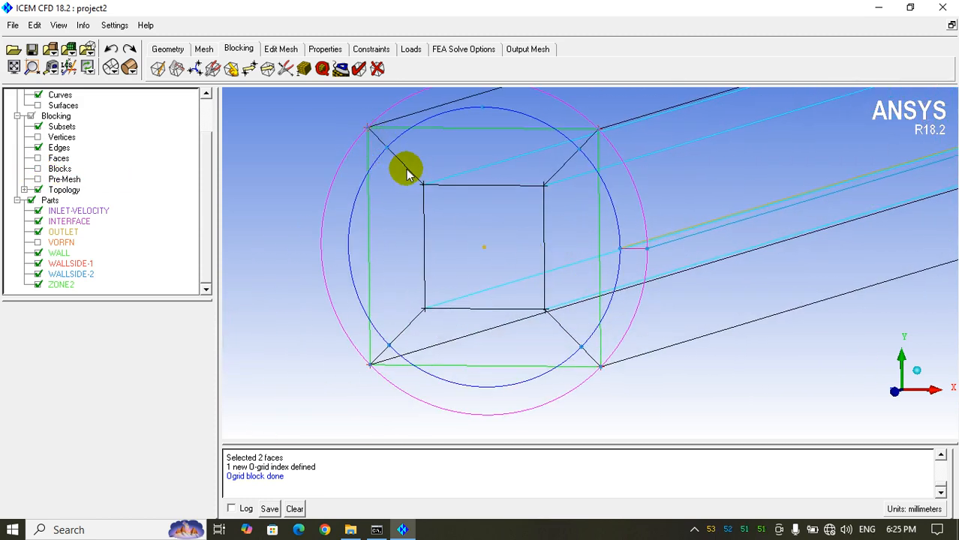
Step: Split the O-grid blocks around the core at about 0.5 along the upper-left diagonal edge of the front end face
click(178, 66)
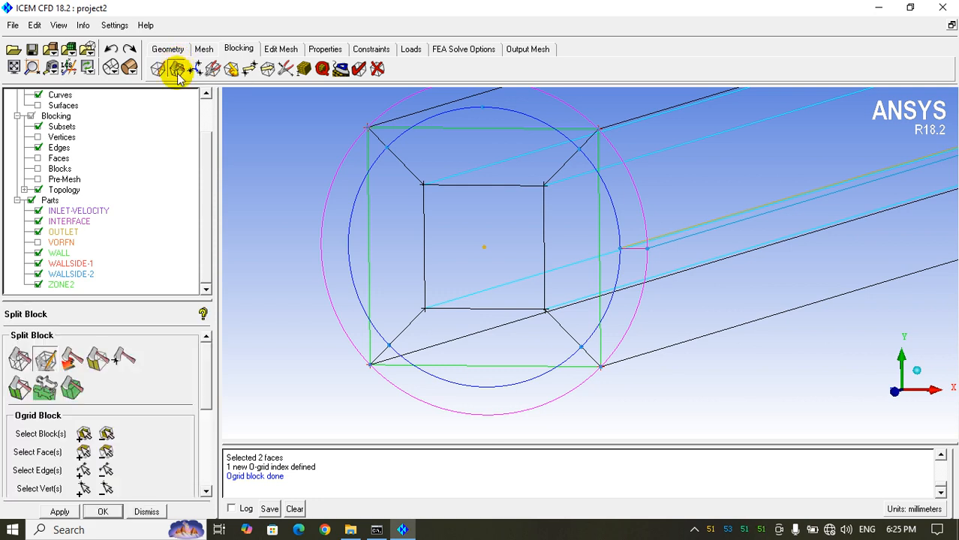
click(20, 362)
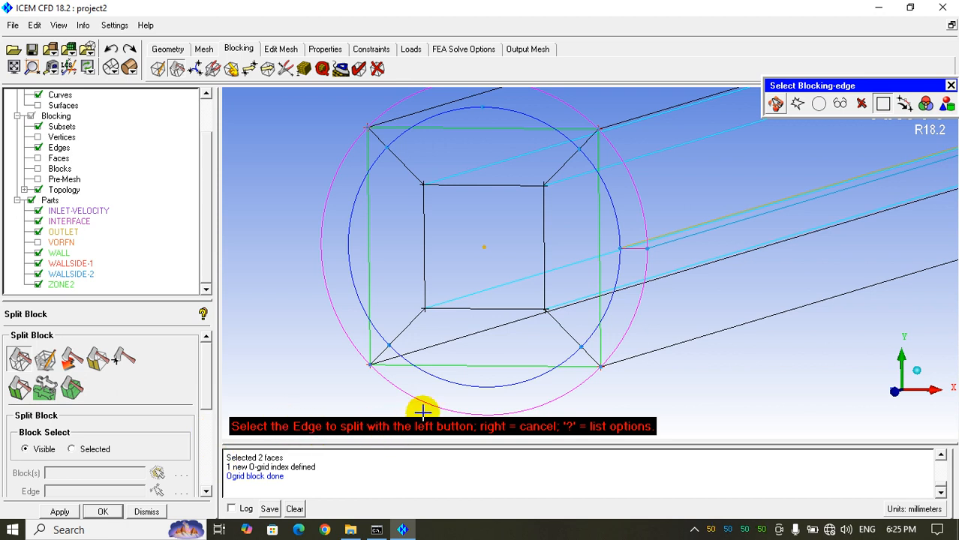
click(399, 168)
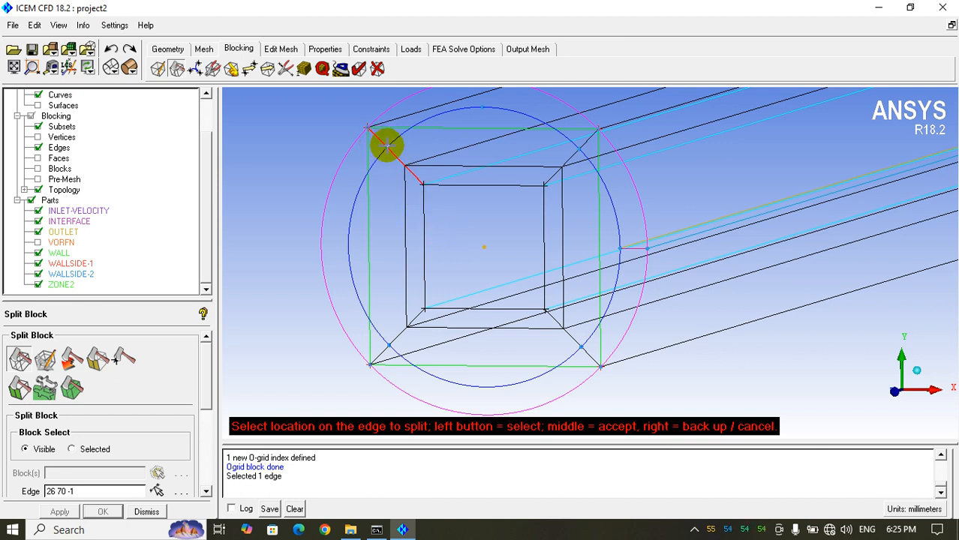
click(390, 158)
mouse_move(388, 156)
mouse_down()
mouse_move(403, 165)
mouse_move(386, 154)
mouse_move(393, 165)
mouse_up()
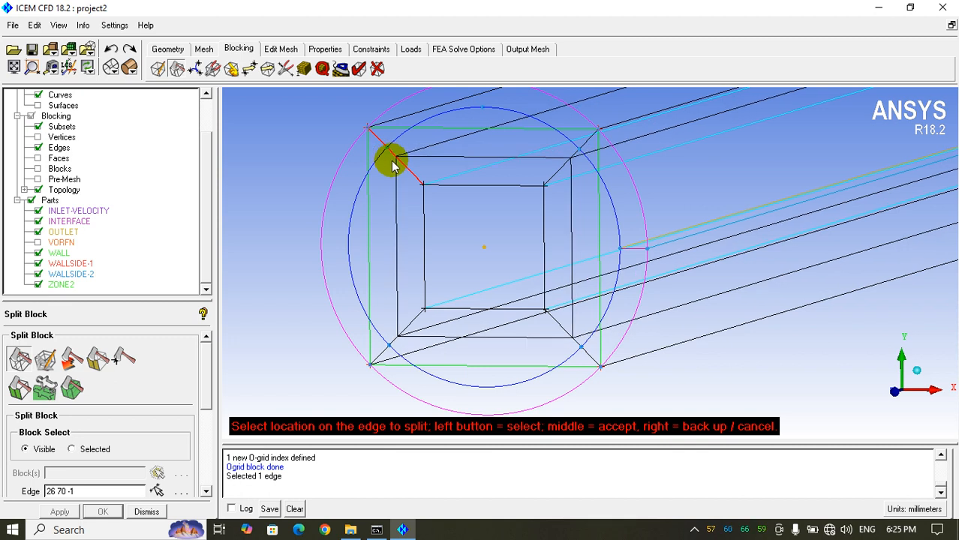
middle_click(471, 268)
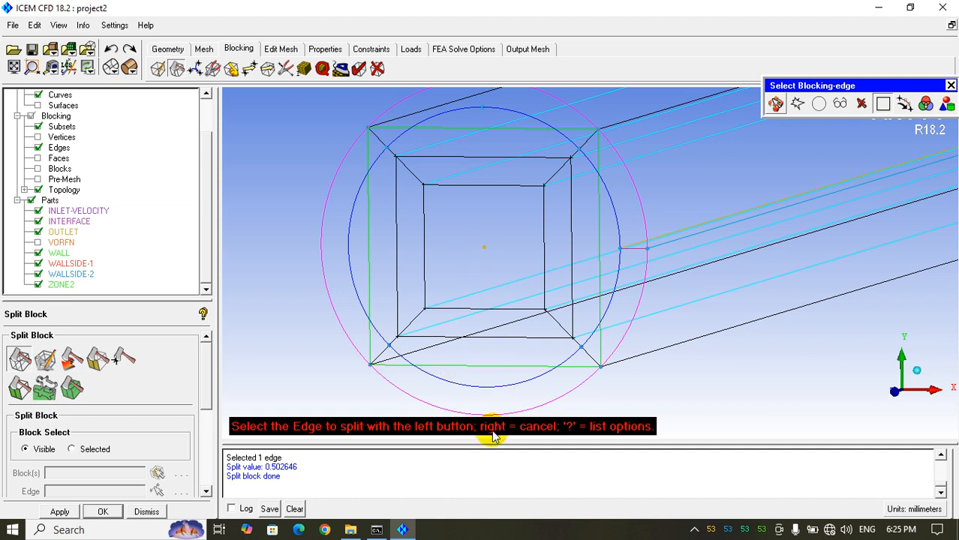
right_click(496, 365)
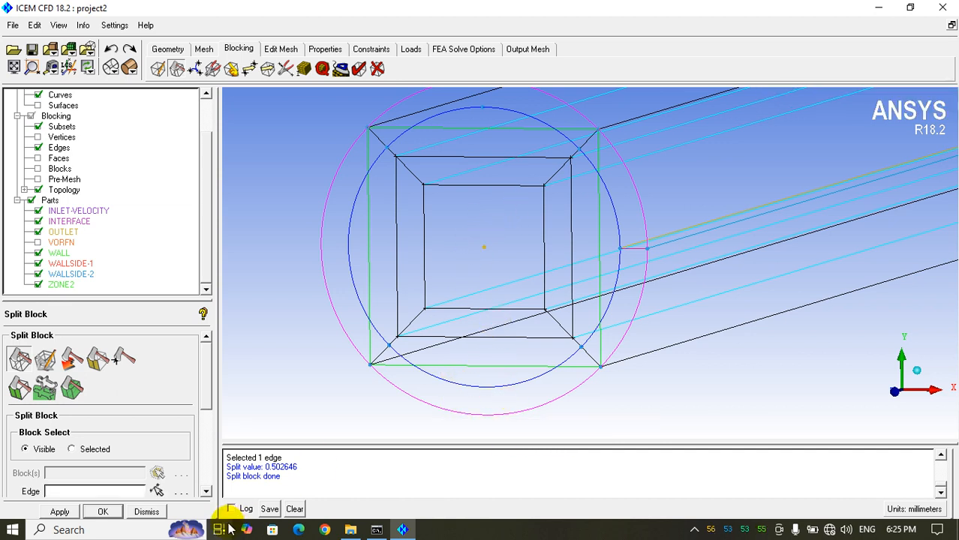
click(146, 512)
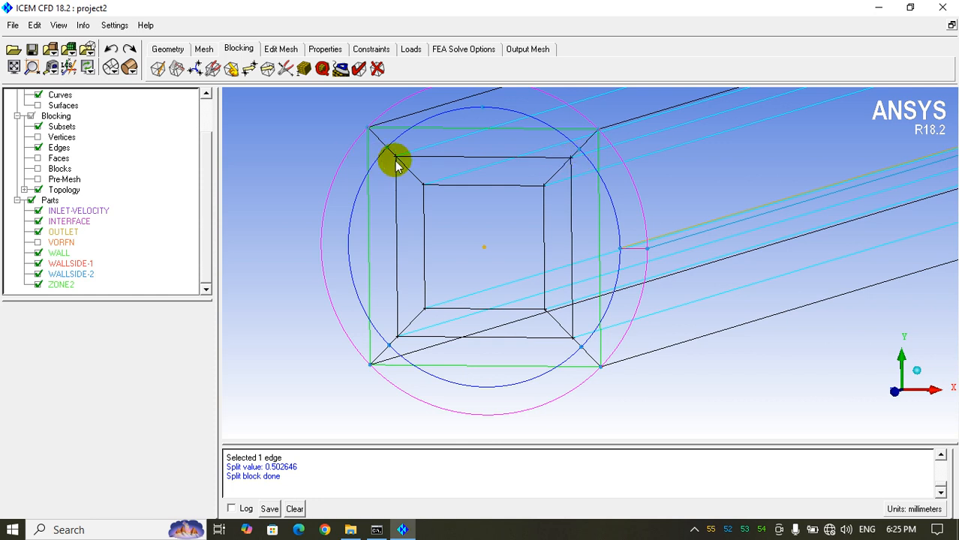
Step: Associate the four new split vertices on the front end with the nearest points on the inner blue circle
click(232, 70)
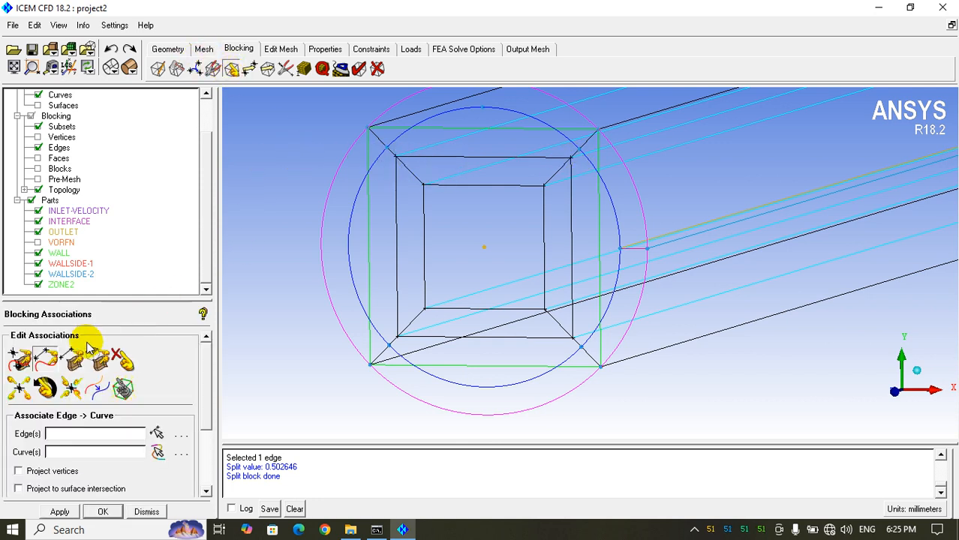
click(20, 359)
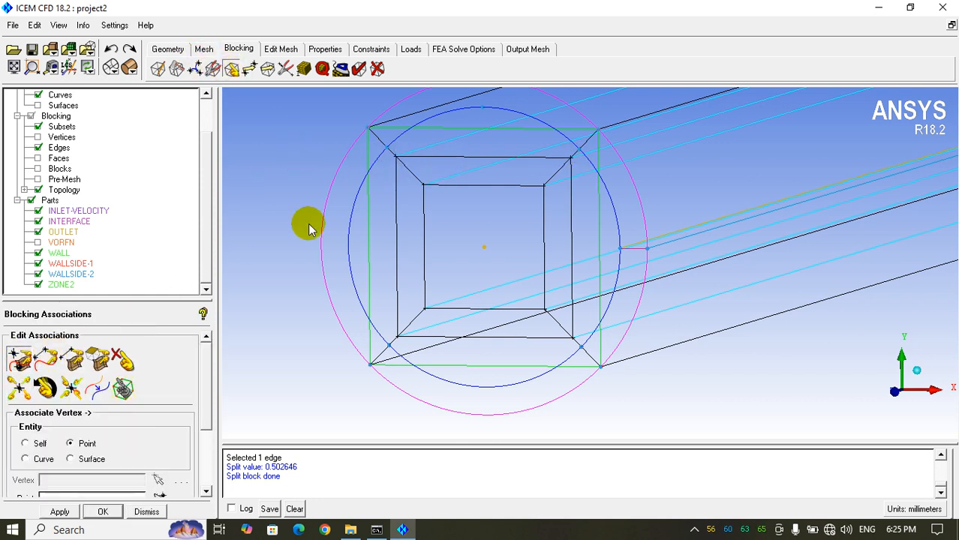
click(397, 158)
click(386, 147)
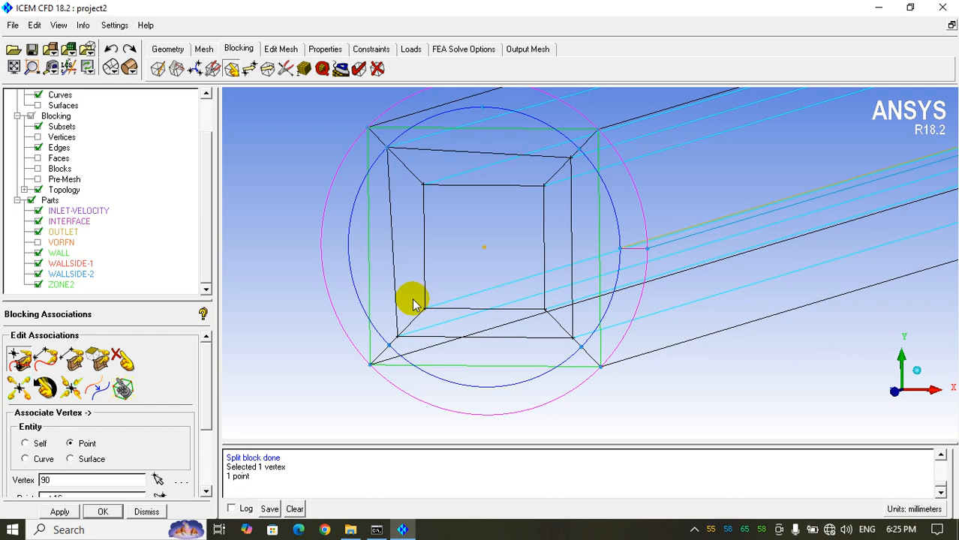
click(398, 335)
click(389, 343)
click(572, 339)
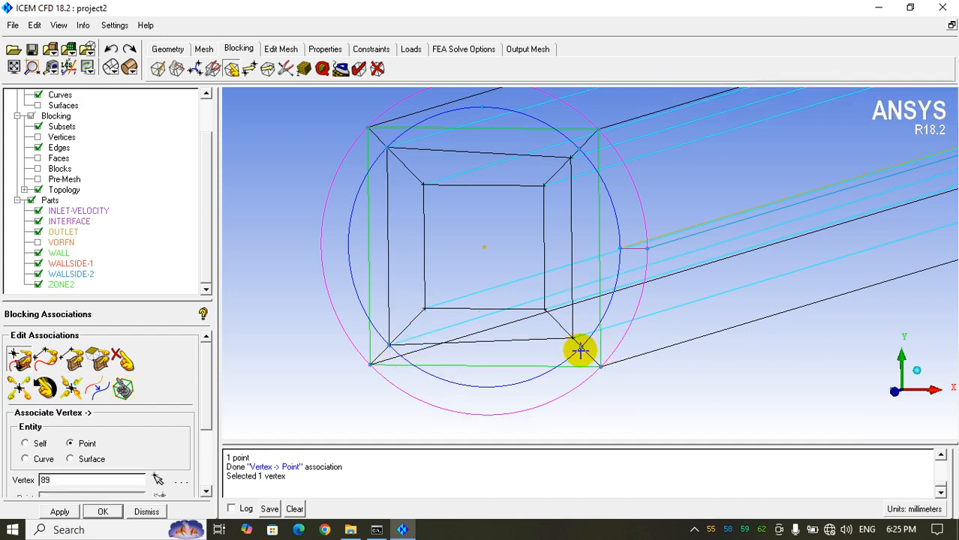
click(581, 349)
click(573, 160)
click(581, 151)
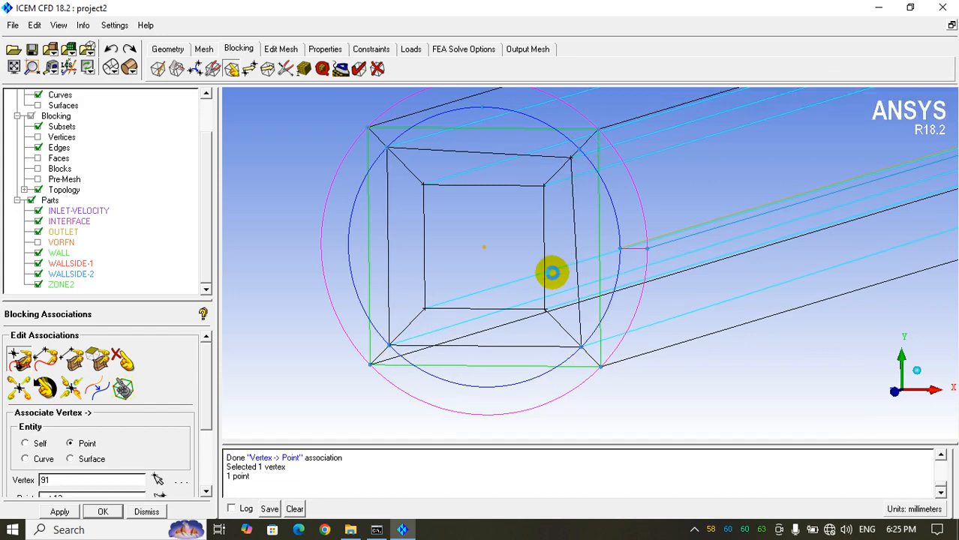
Step: Associate the four edges of the front end's middle square with the inner blue circle curve
click(45, 360)
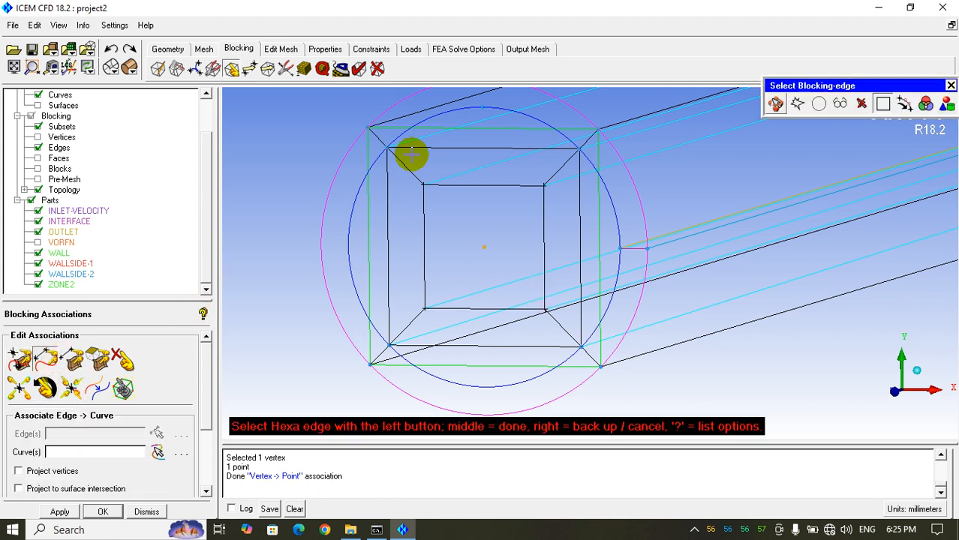
click(441, 149)
click(387, 214)
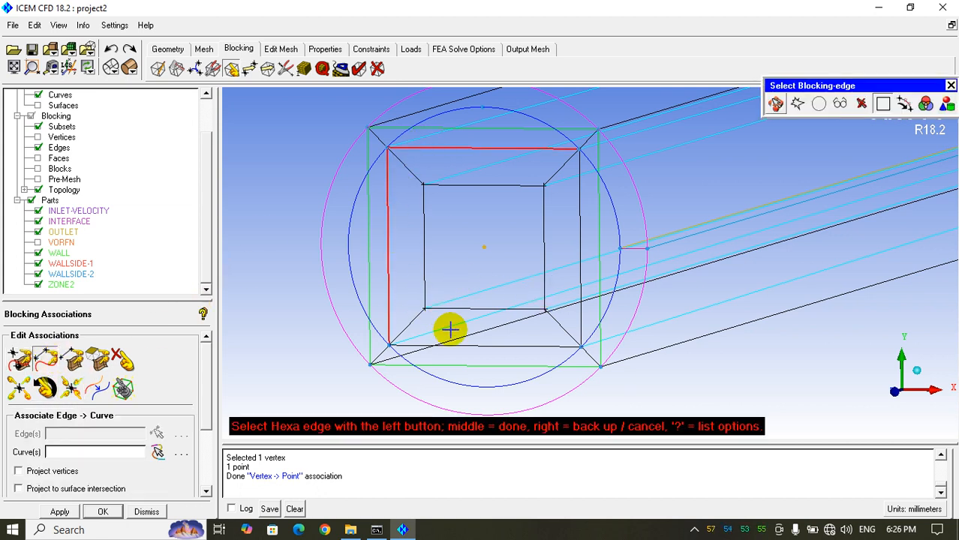
click(492, 345)
middle_click(548, 204)
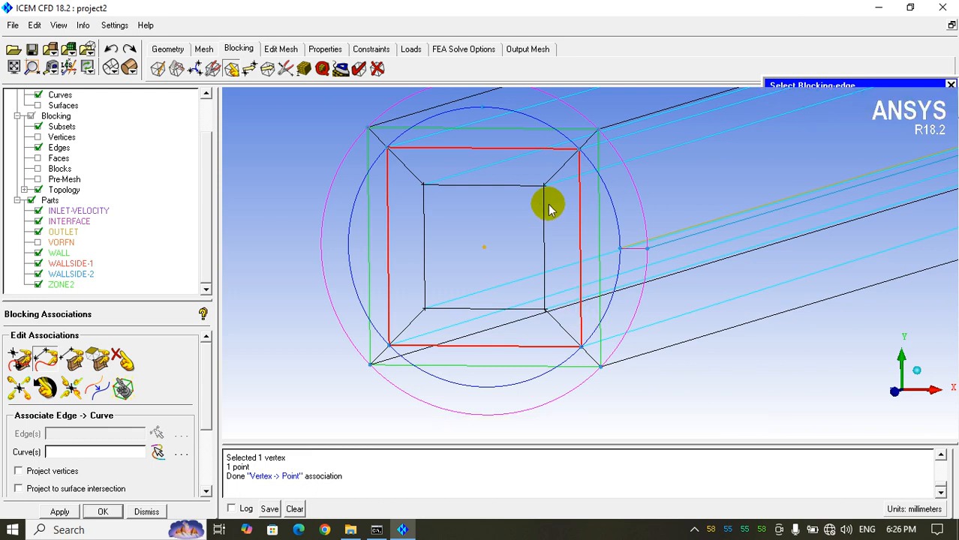
click(526, 112)
middle_click(463, 310)
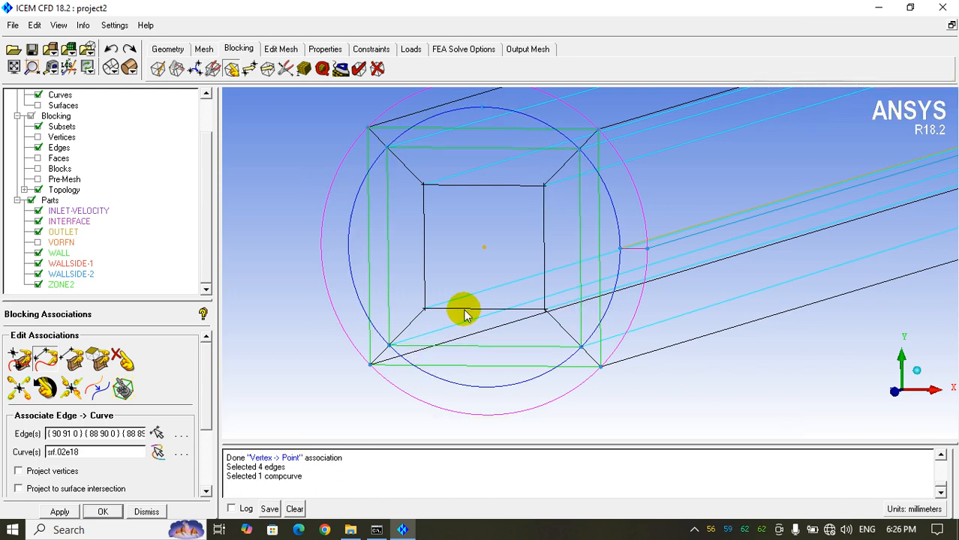
Step: Associate the four split vertices on the opposite end with the nearest points on its inner red circle
drag(463, 310, 590, 231)
middle_drag(639, 310, 582, 333)
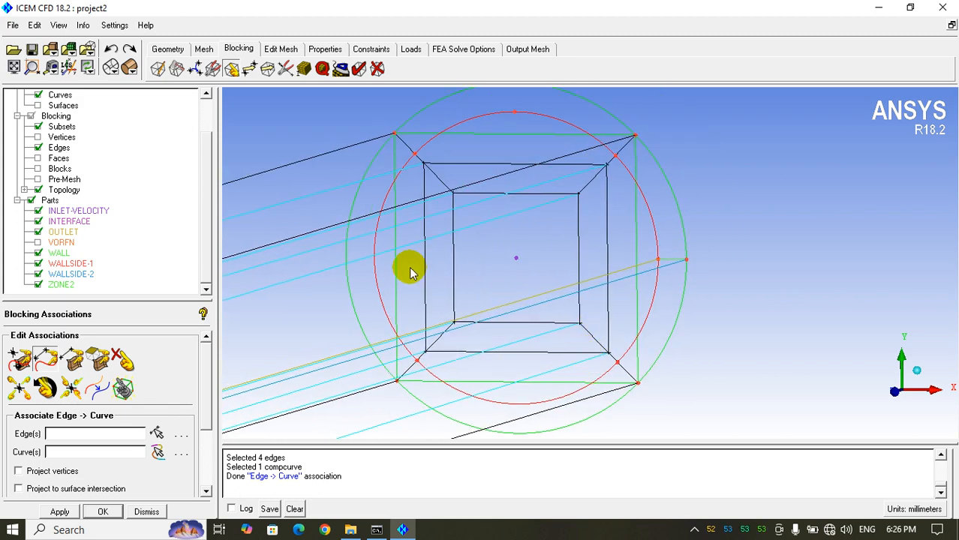
click(18, 363)
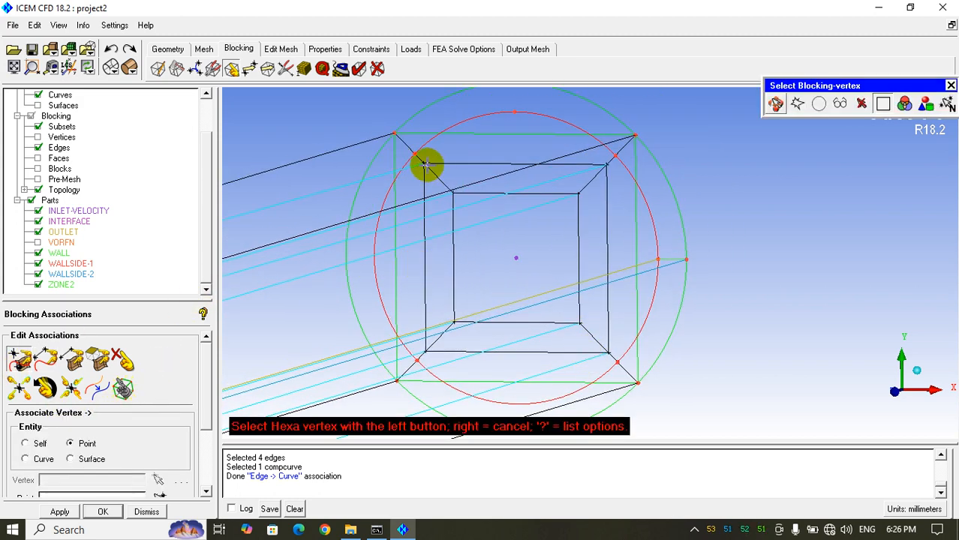
click(425, 165)
click(415, 154)
click(425, 352)
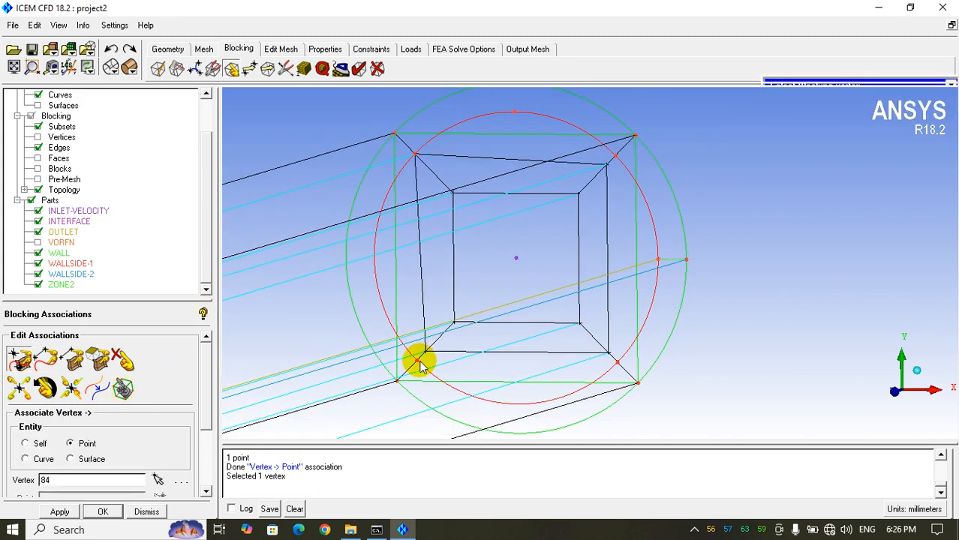
click(418, 363)
click(609, 354)
click(617, 364)
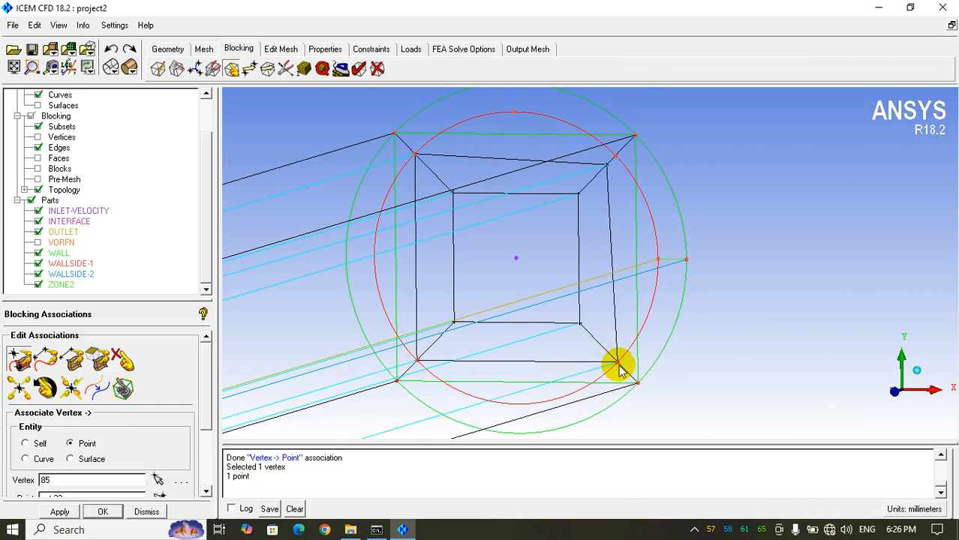
click(609, 162)
click(616, 155)
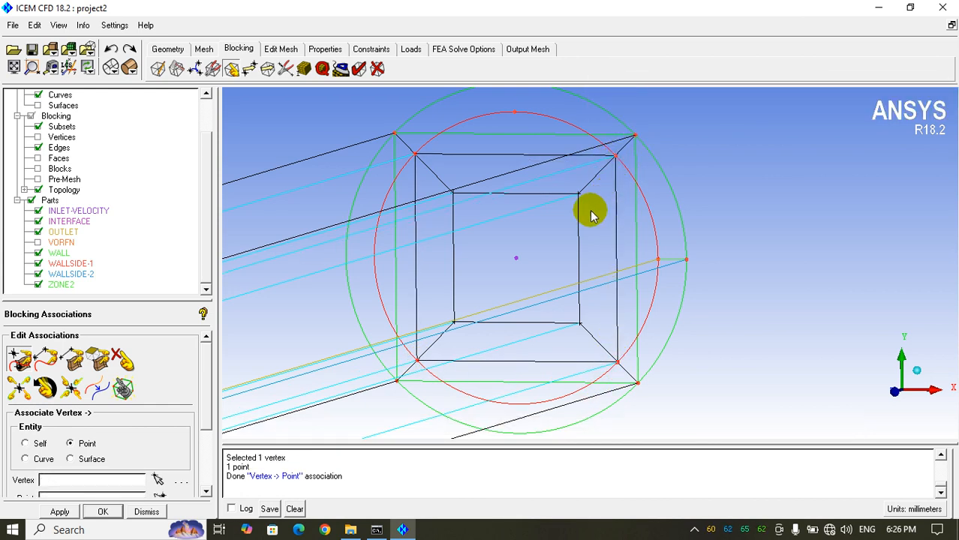
right_click(430, 267)
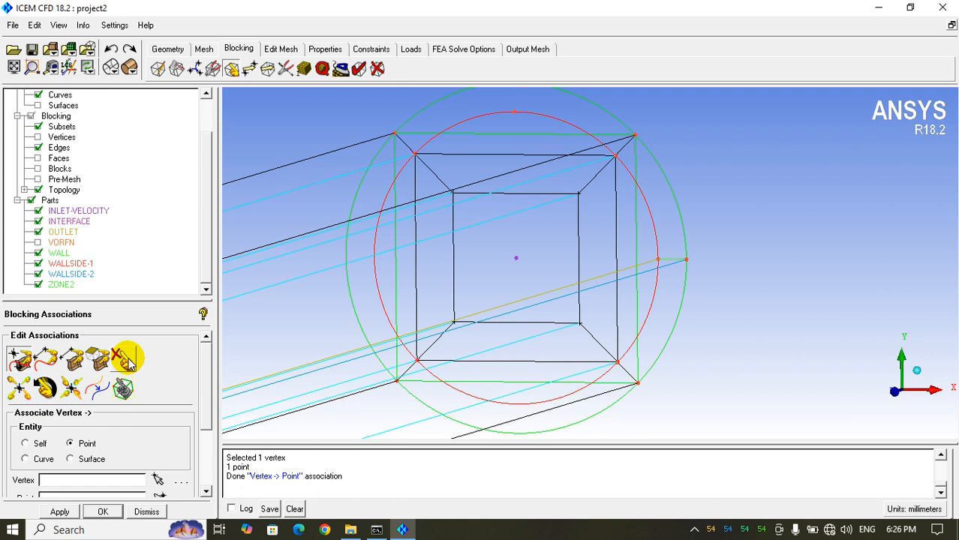
Step: Associate the four middle-square edges on the opposite end with the inner red circle curve and close the association settings
click(46, 359)
click(472, 154)
click(416, 186)
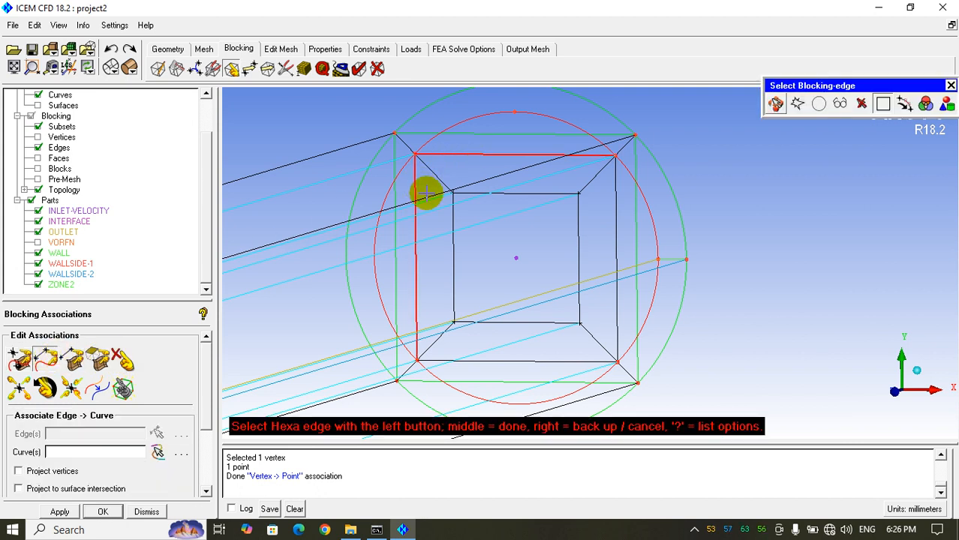
click(524, 360)
click(615, 312)
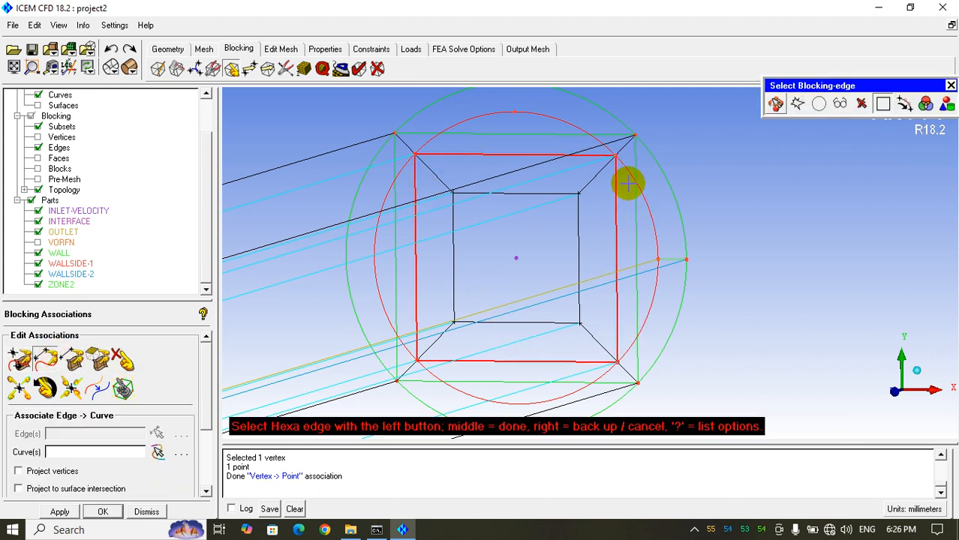
middle_click(520, 161)
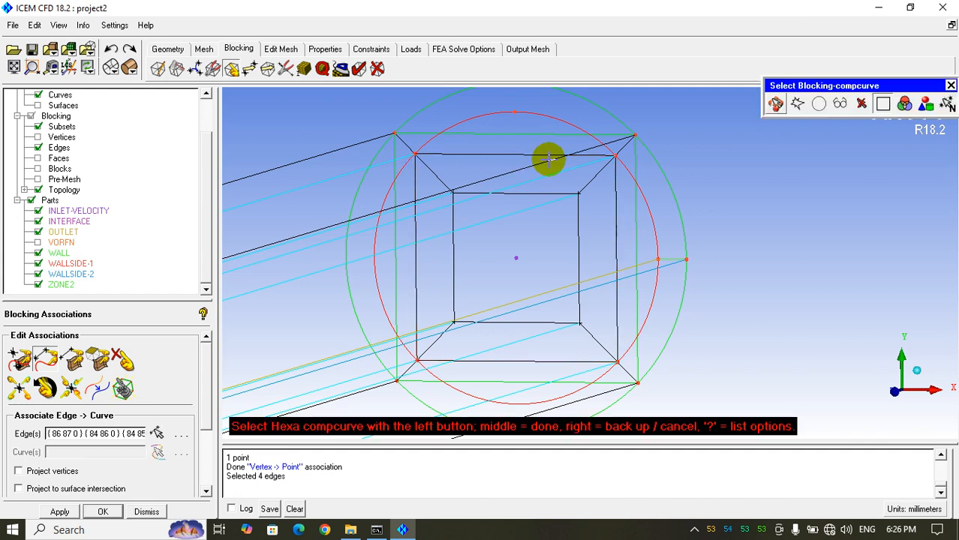
click(465, 118)
middle_click(547, 210)
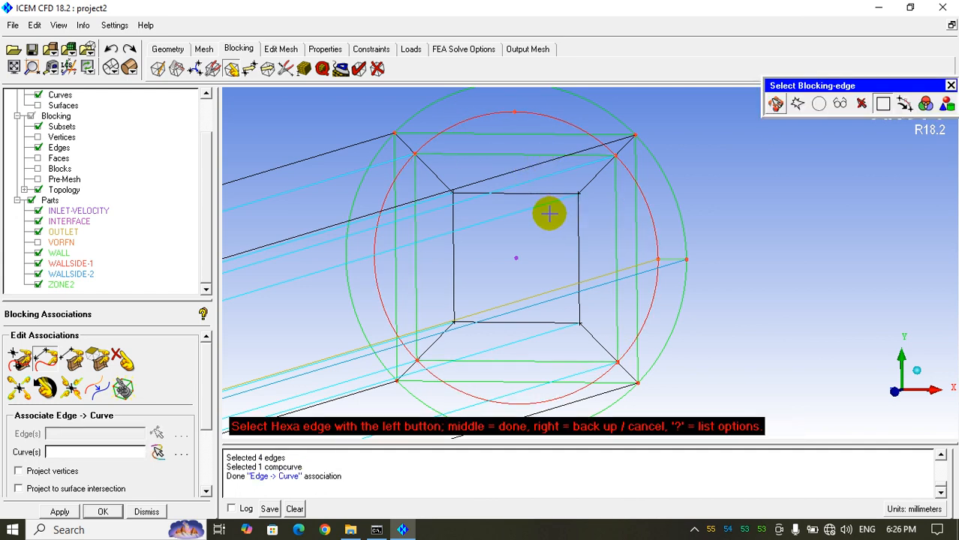
middle_click(549, 214)
click(159, 514)
Step: Examine the edge associations at both pipe ends in a fitted front view and an angled view
right_drag(563, 246, 565, 320)
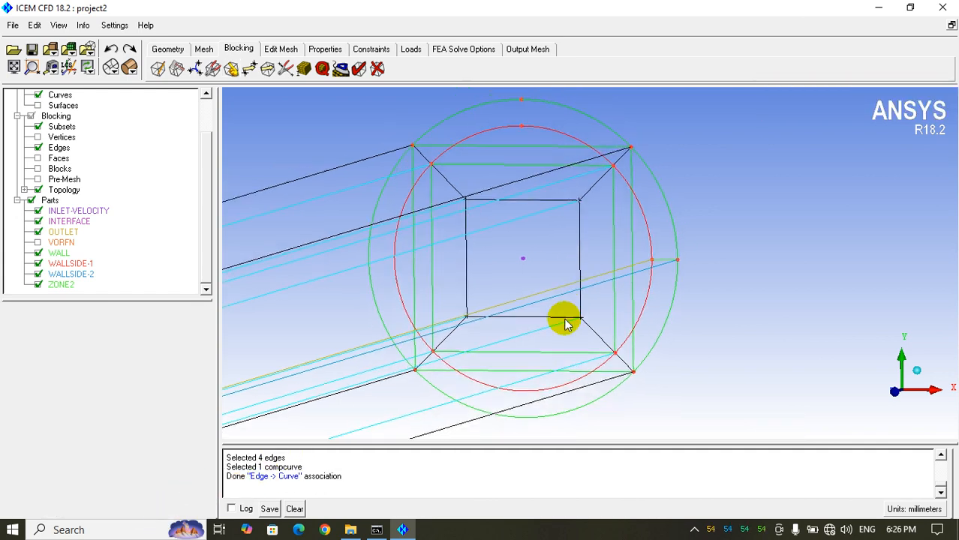
mouse_move(566, 324)
mouse_down()
mouse_move(531, 330)
mouse_move(553, 326)
mouse_up()
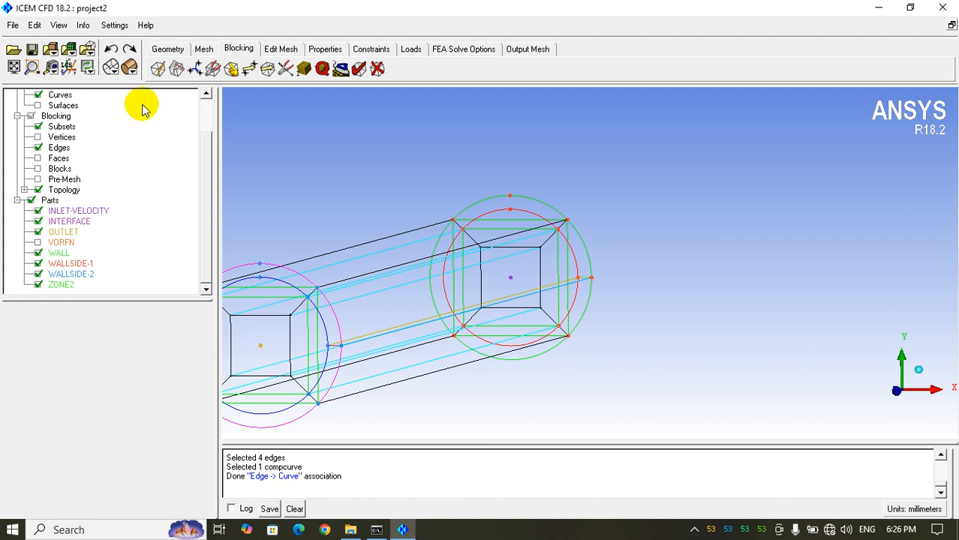
click(58, 25)
click(86, 126)
click(13, 68)
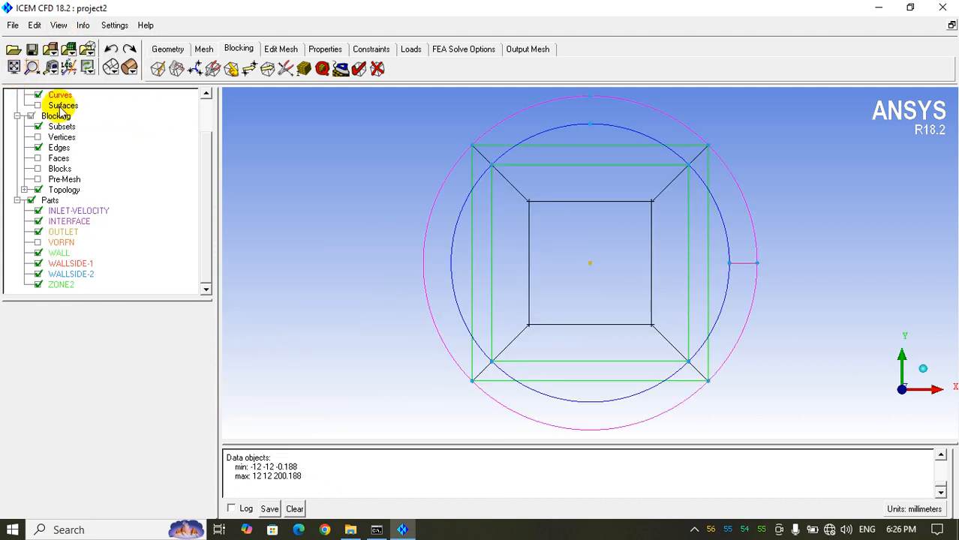
right_drag(684, 203, 694, 379)
drag(694, 379, 489, 414)
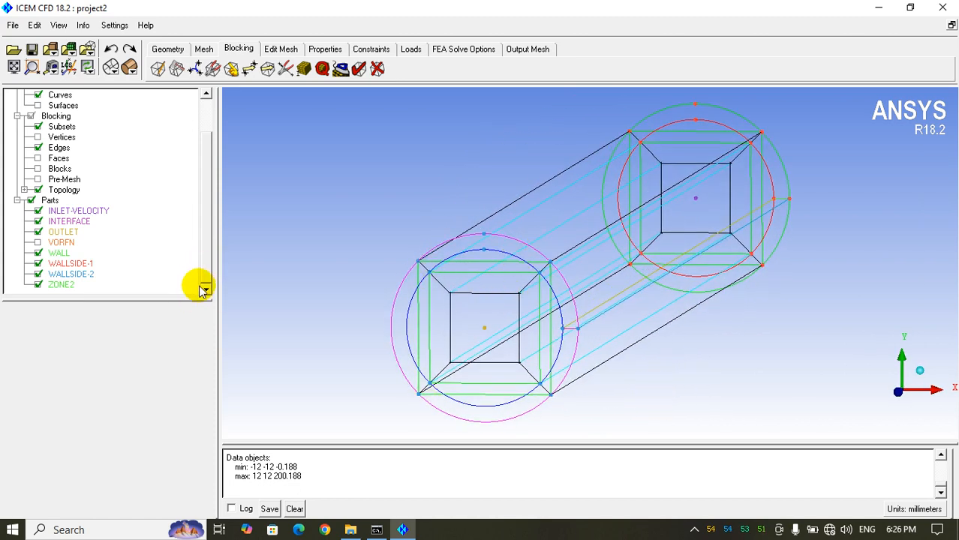
Step: Enlarge the model tree, then hide and show the ZONE2 part to check which blocking belongs to it
drag(195, 300, 192, 342)
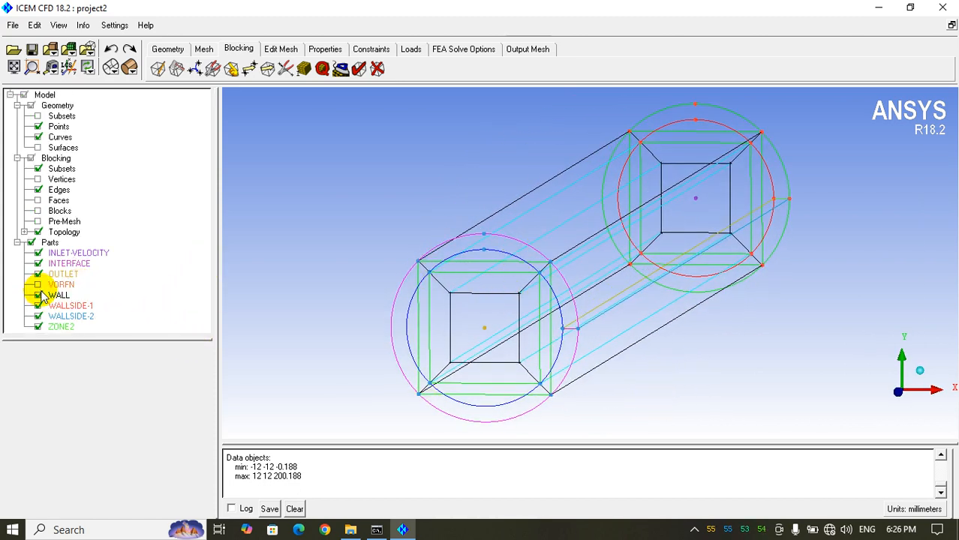
click(37, 328)
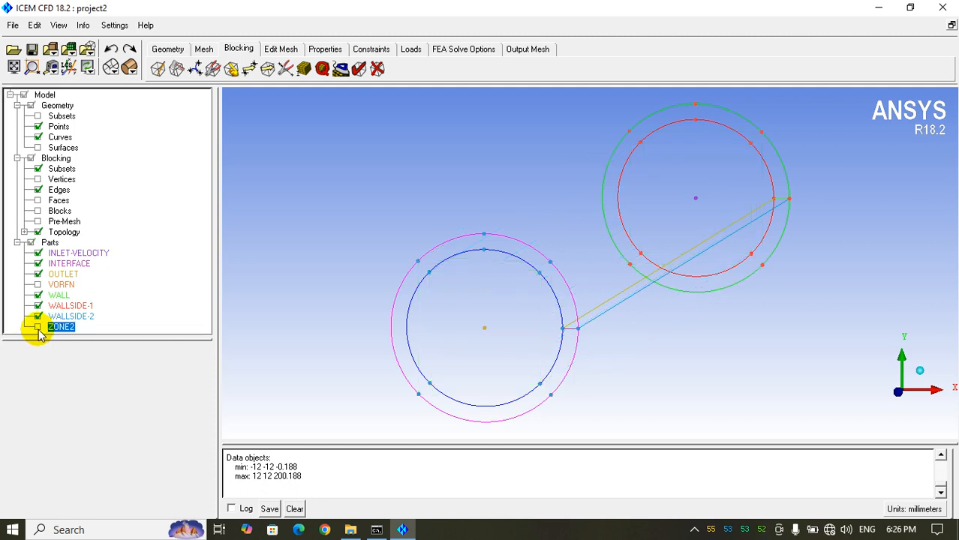
click(37, 328)
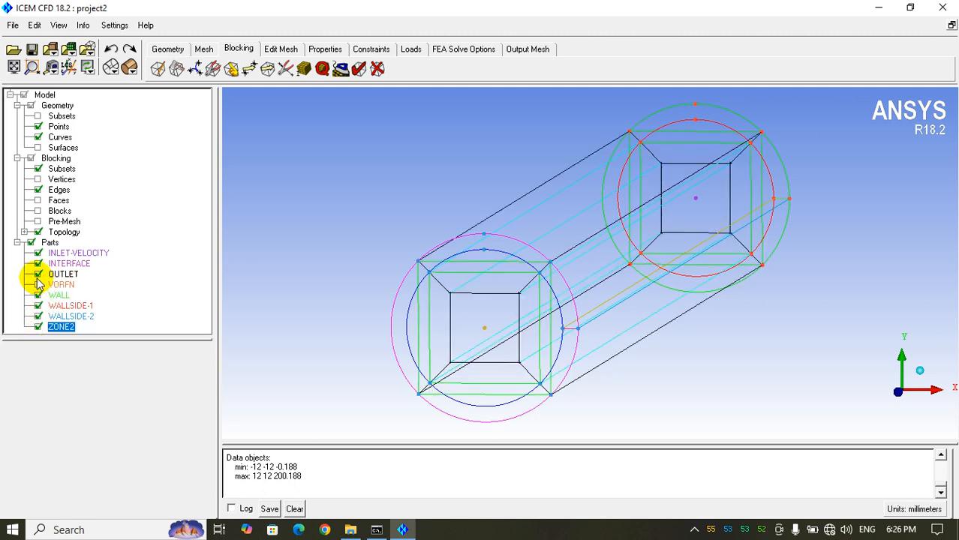
Step: Show the solid blocks and fit the blocking in a straight front view
click(37, 210)
drag(347, 364, 484, 368)
drag(481, 229, 450, 195)
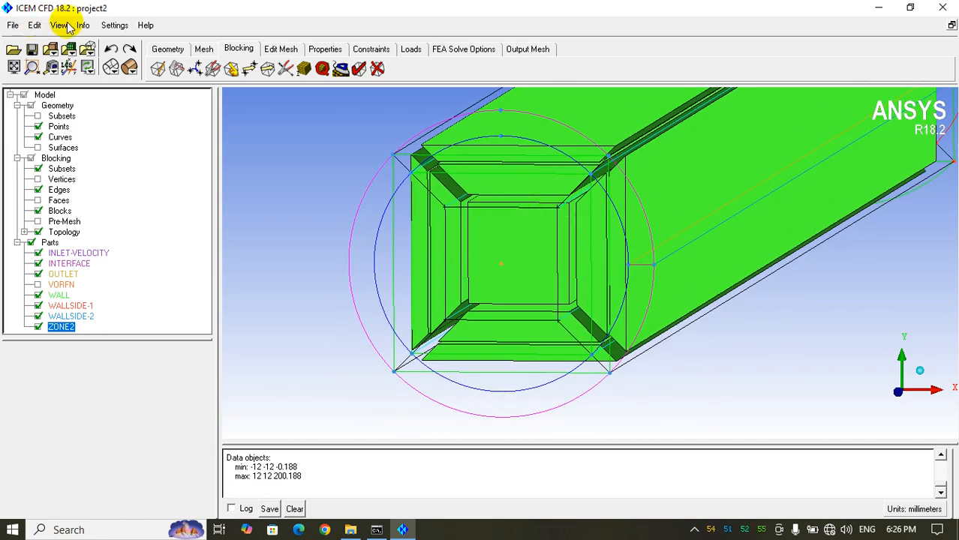
click(58, 24)
click(80, 126)
click(13, 68)
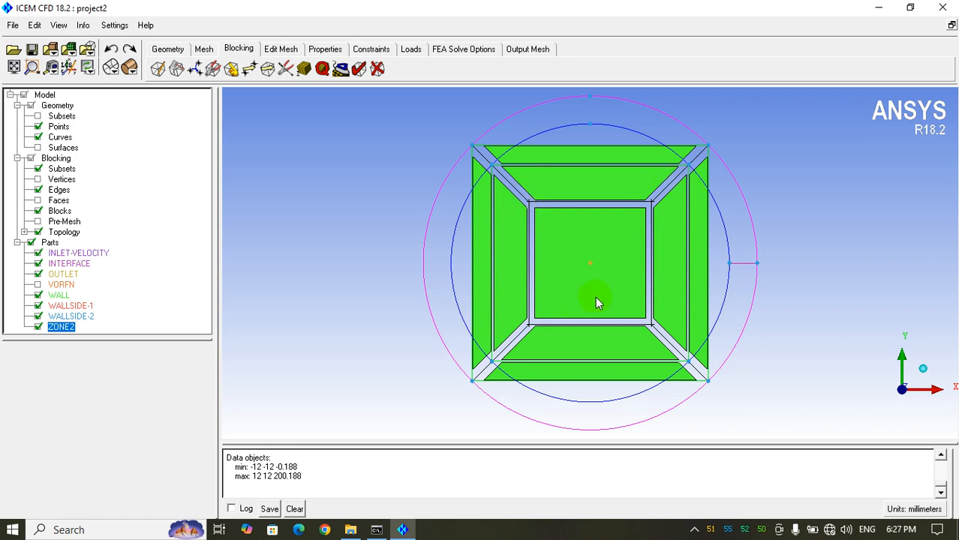
Step: Set up a new part named zone1 using the option that creates parts from blocking material
right_drag(614, 336, 647, 456)
drag(656, 386, 621, 409)
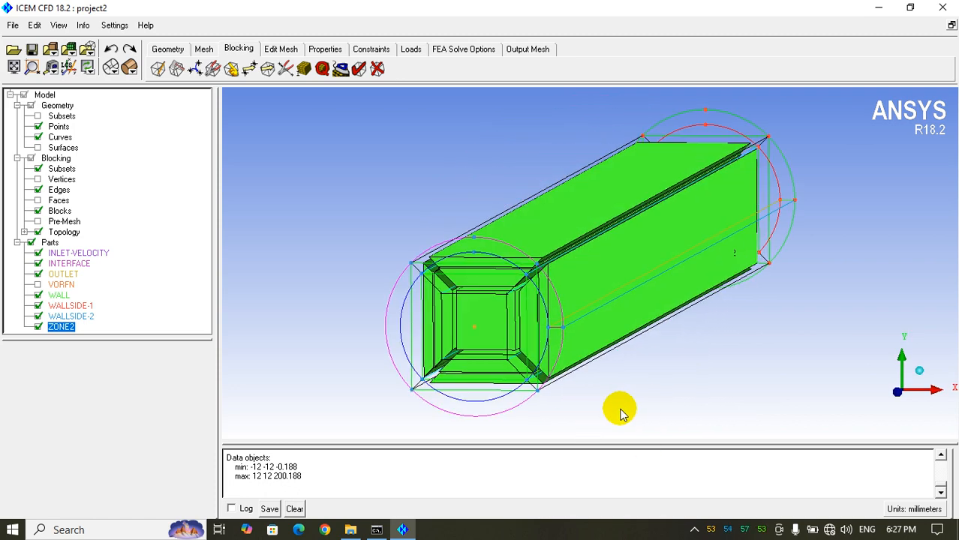
right_drag(579, 331, 569, 355)
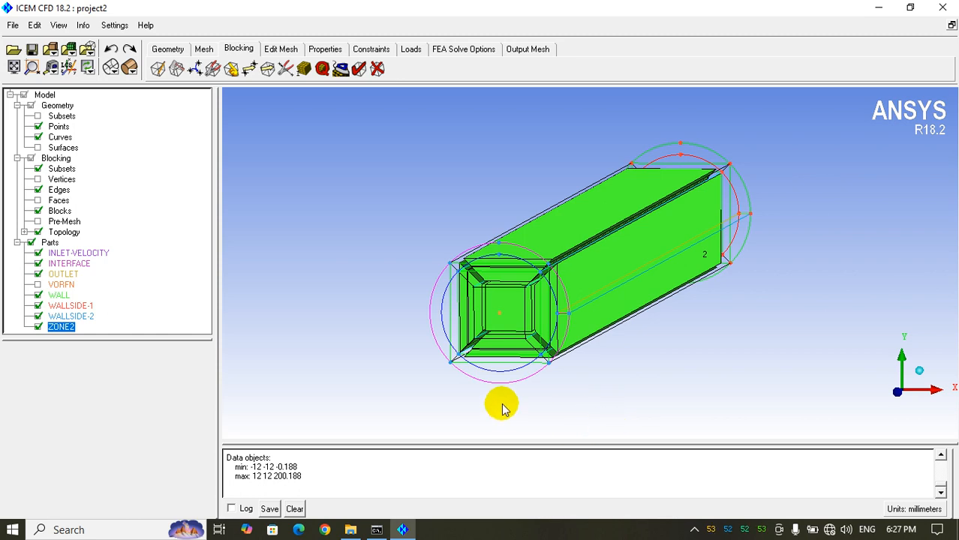
right_drag(559, 407, 549, 327)
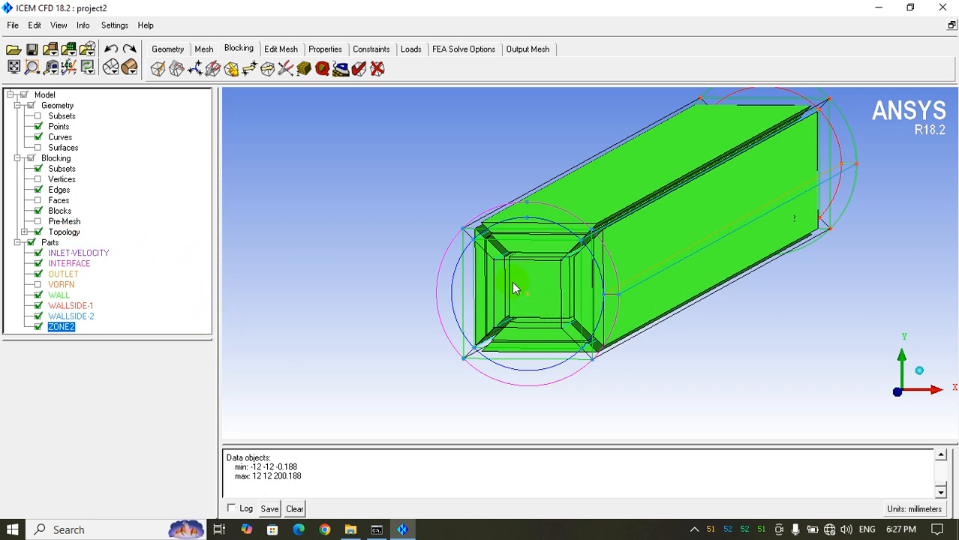
right_click(49, 244)
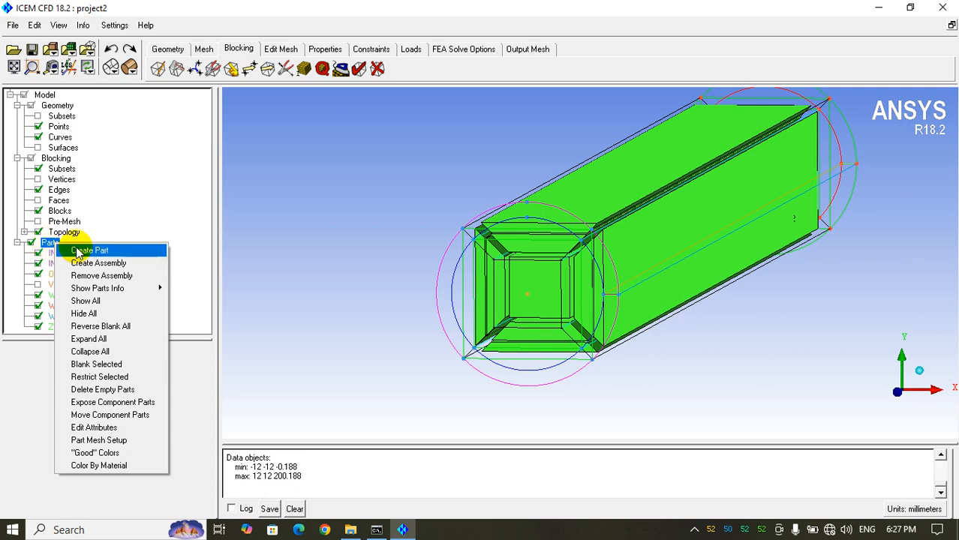
click(79, 252)
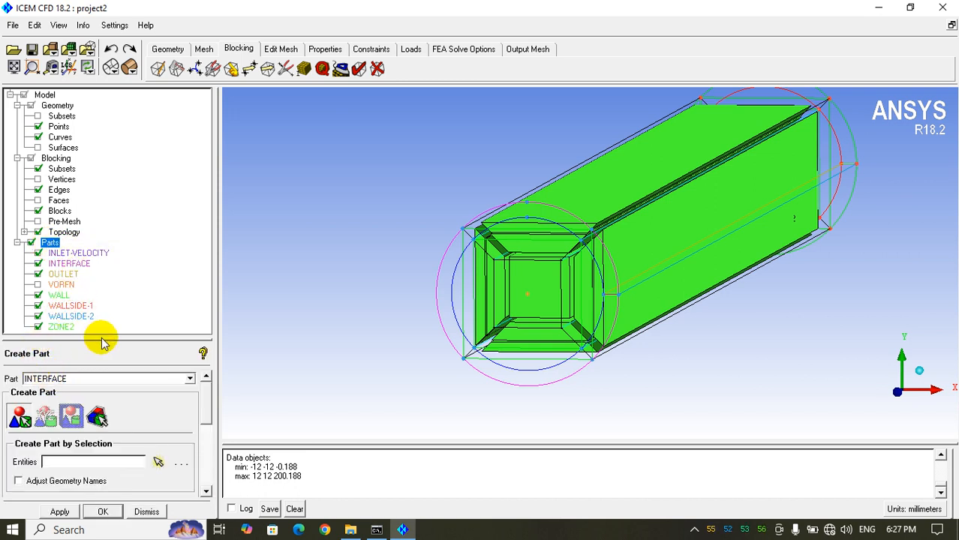
drag(101, 340, 103, 312)
click(17, 106)
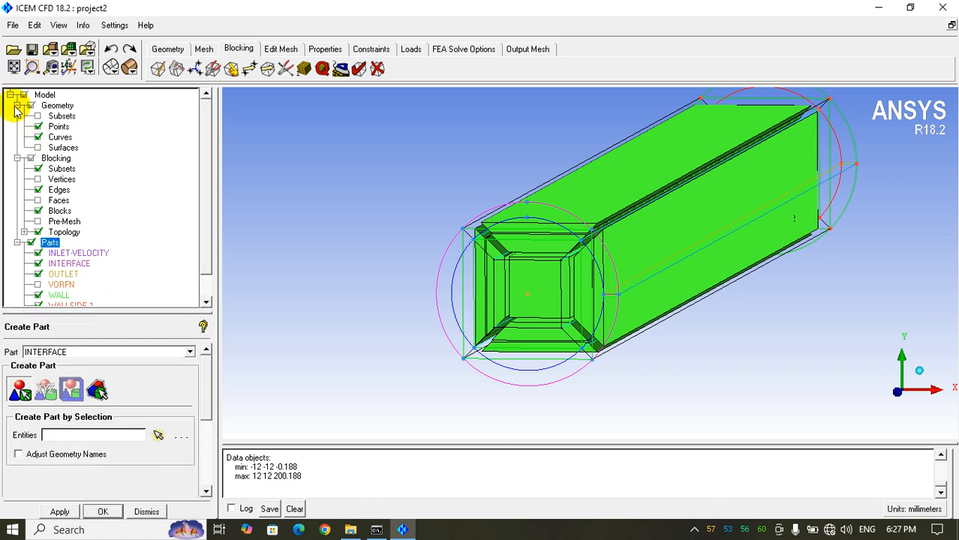
drag(90, 313, 88, 243)
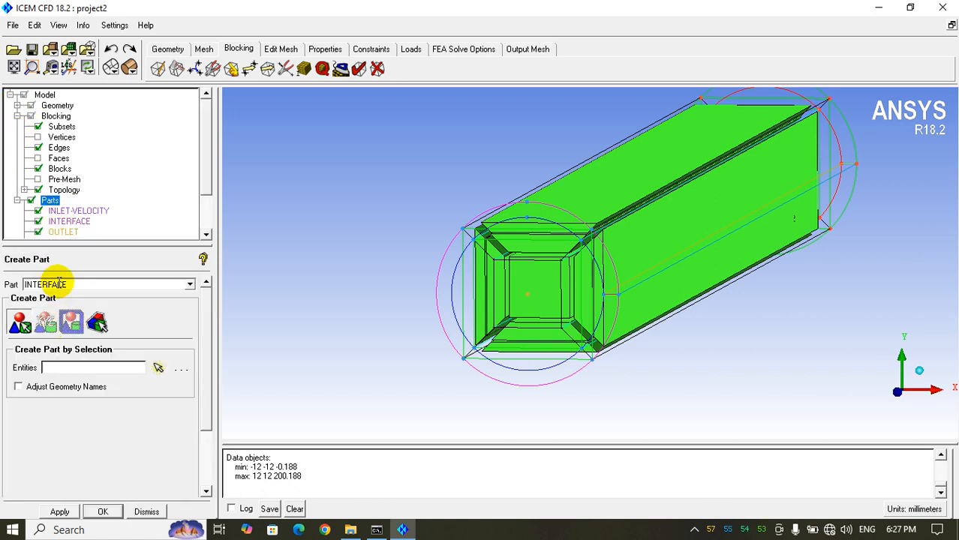
click(97, 324)
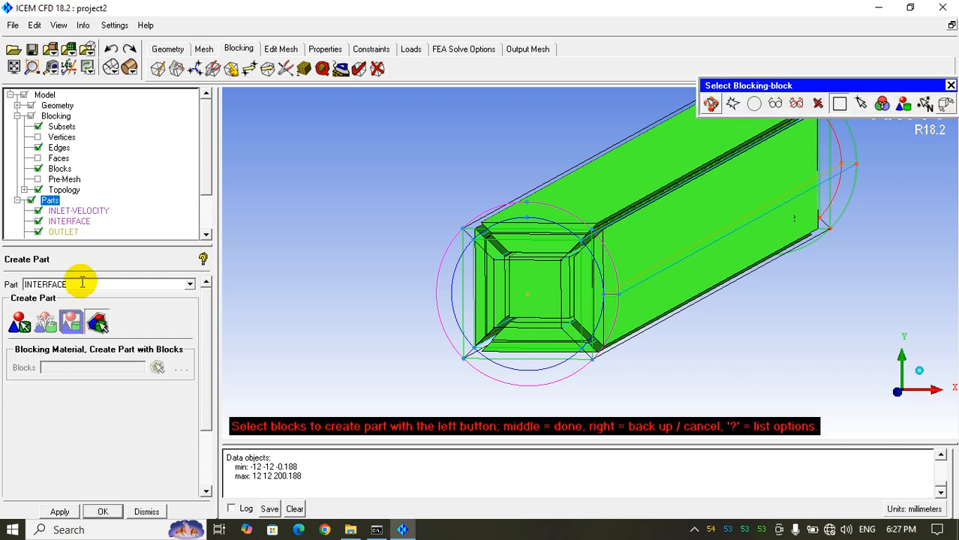
middle_click(265, 316)
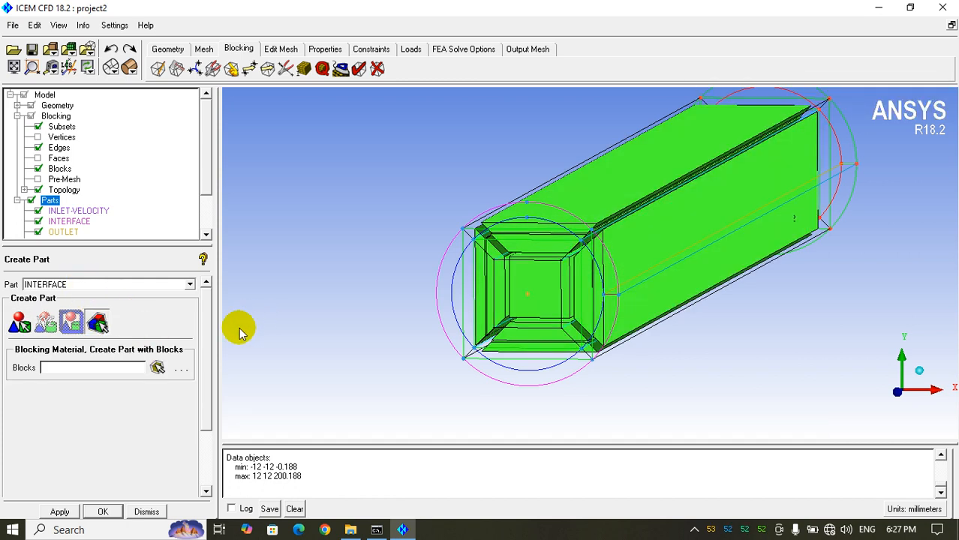
double_click(87, 284)
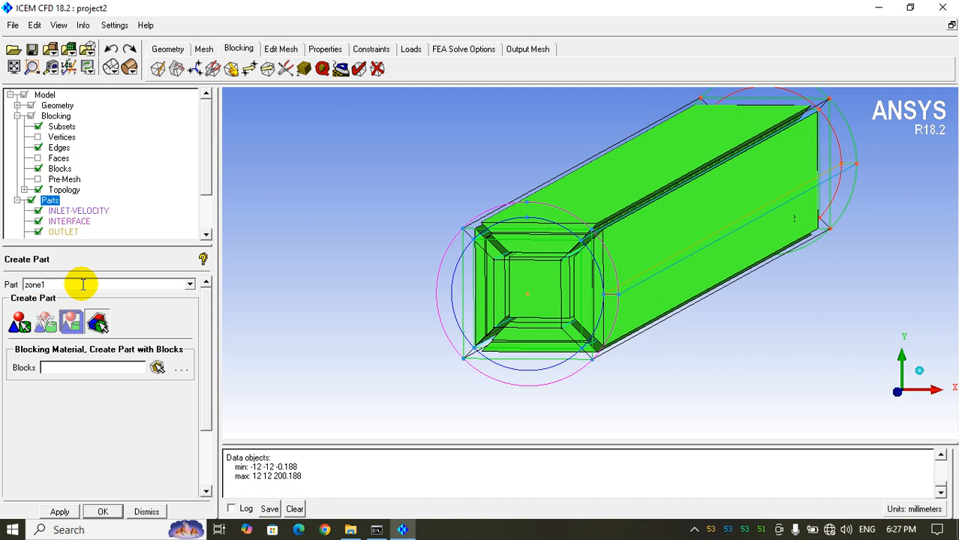
Step: Assign the central block and the four blocks around it to the zone1 part and close the part settings
click(156, 367)
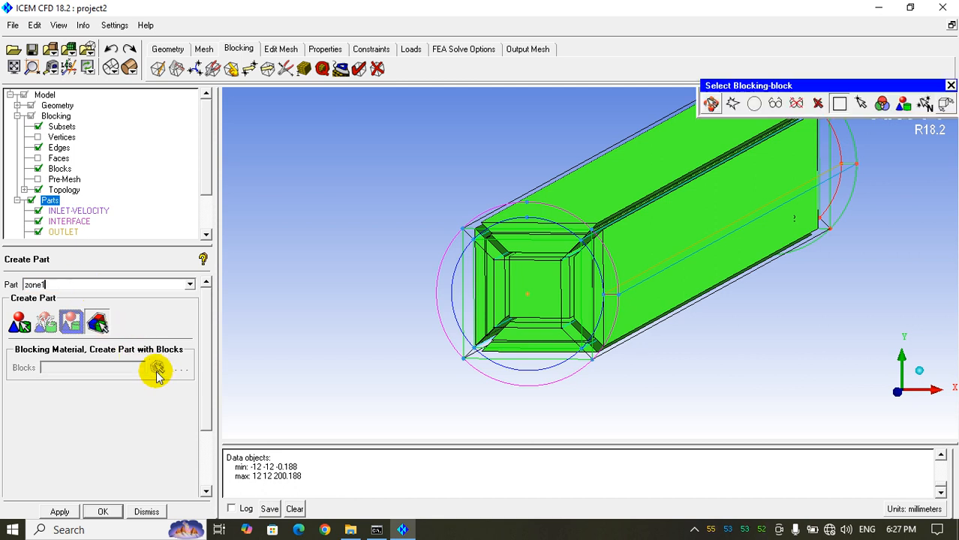
click(497, 252)
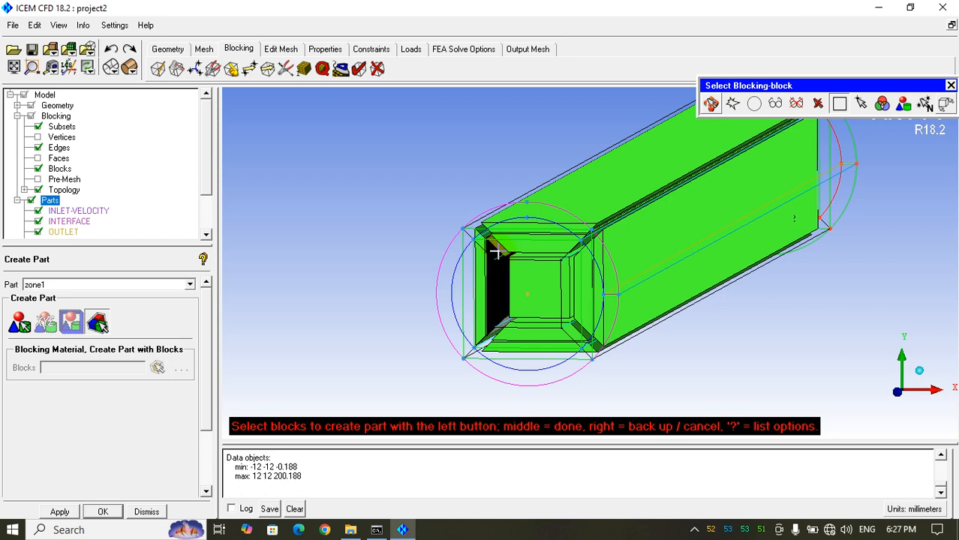
click(516, 246)
click(576, 310)
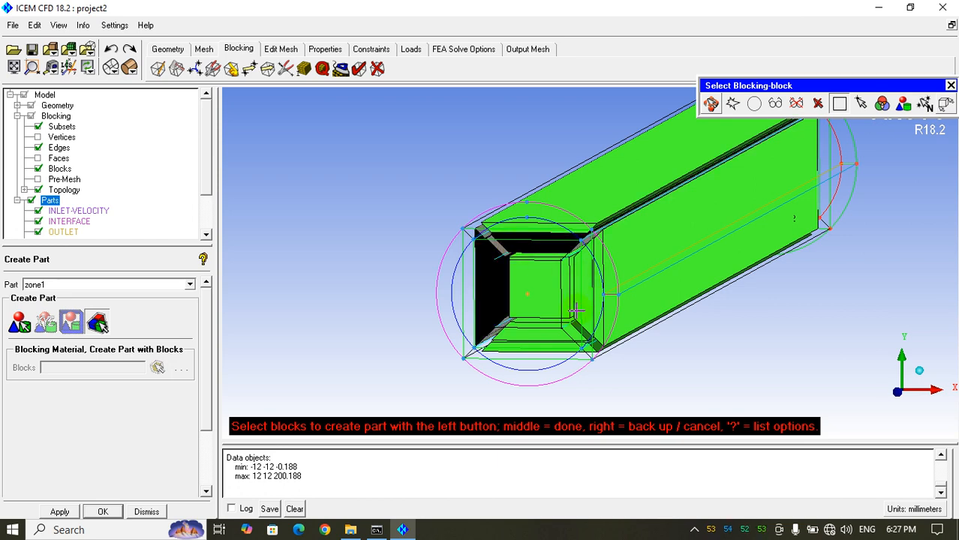
scroll(555, 306, up, 3)
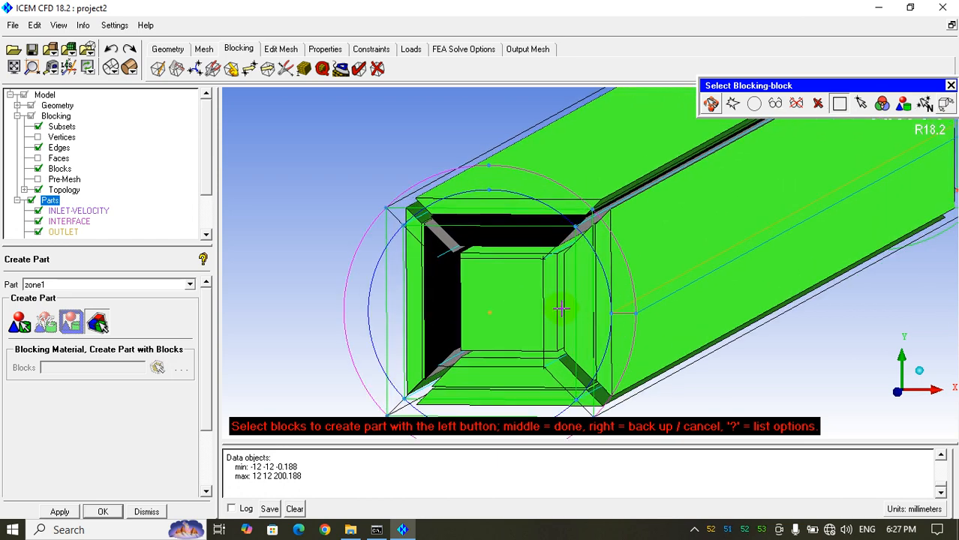
click(562, 285)
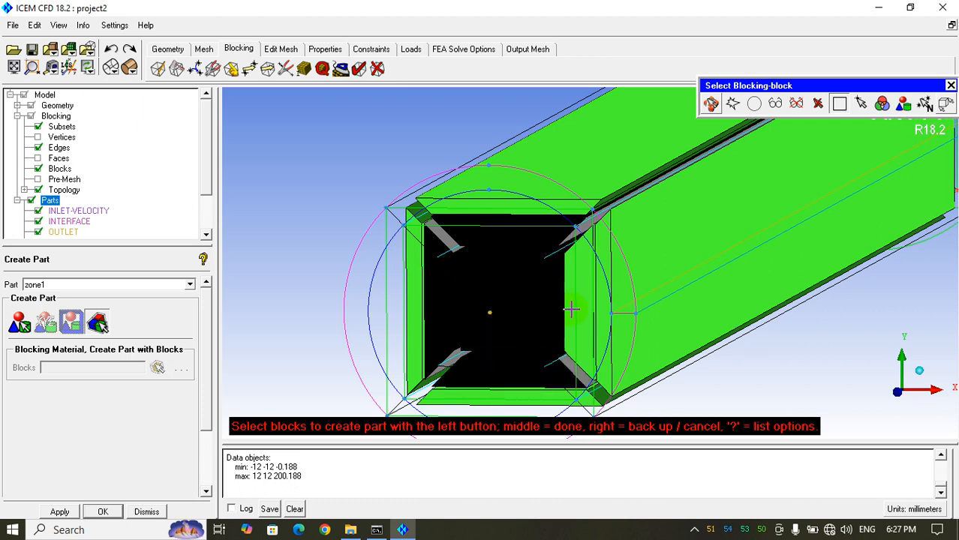
click(568, 372)
click(580, 364)
middle_click(510, 294)
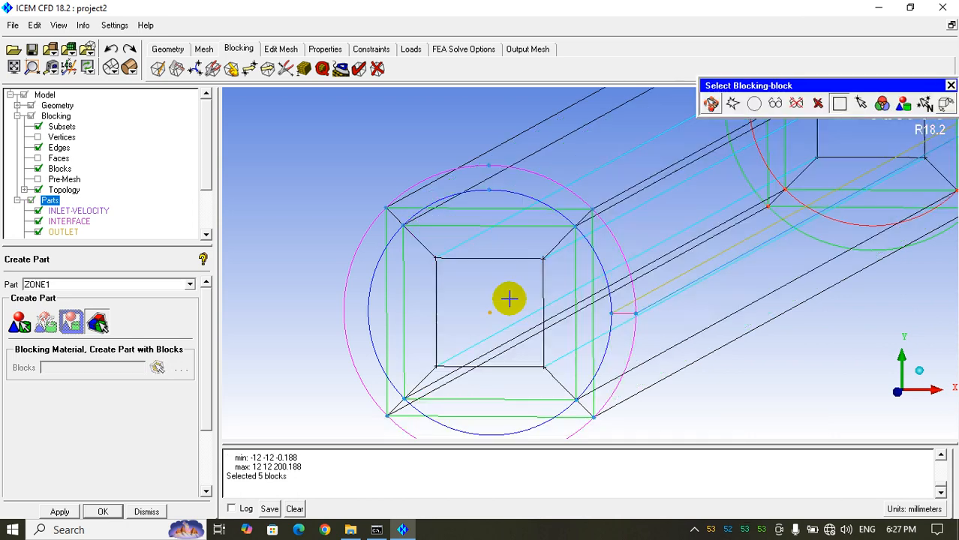
click(148, 512)
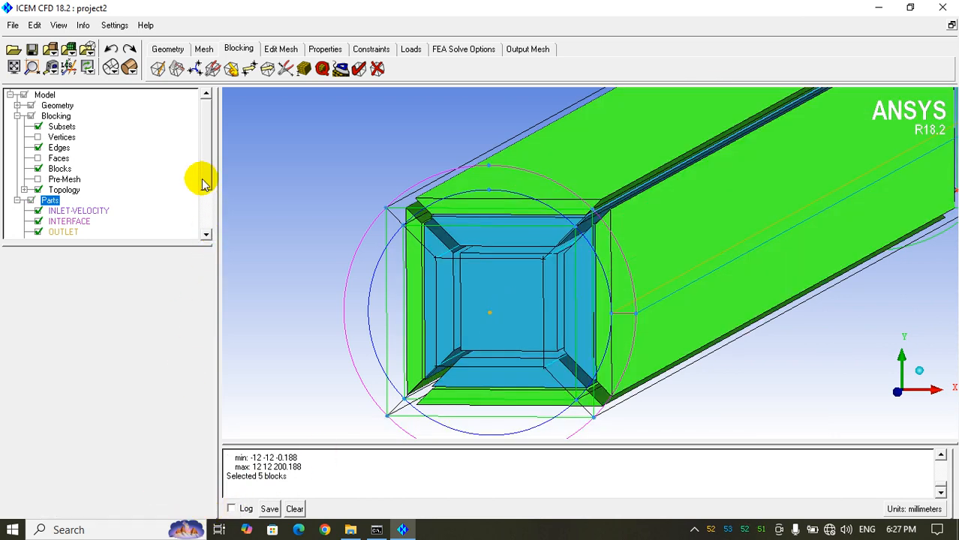
Step: Hide the ZONE2 part and examine the remaining blocking in an angled view and a fitted front view
drag(203, 178, 204, 225)
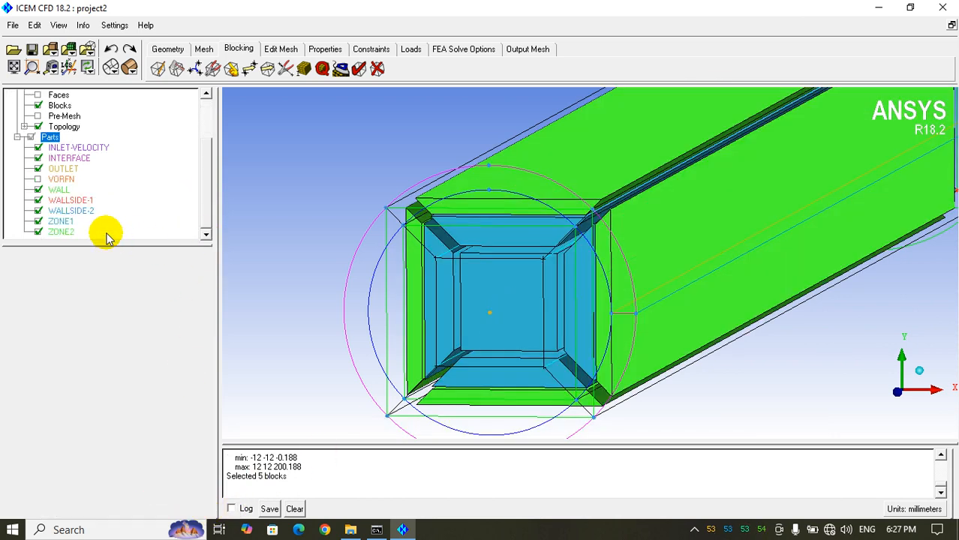
click(38, 232)
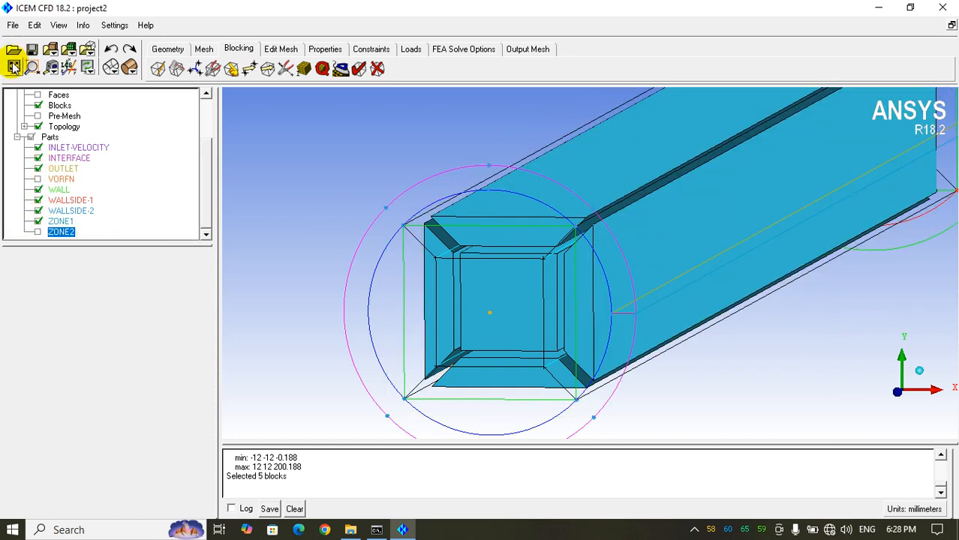
click(14, 67)
click(59, 25)
mouse_move(34, 25)
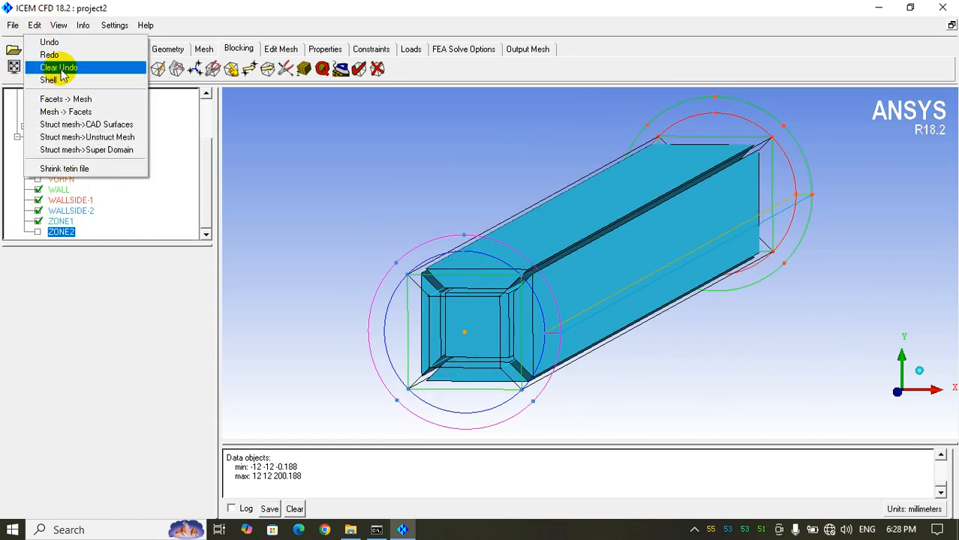
click(68, 122)
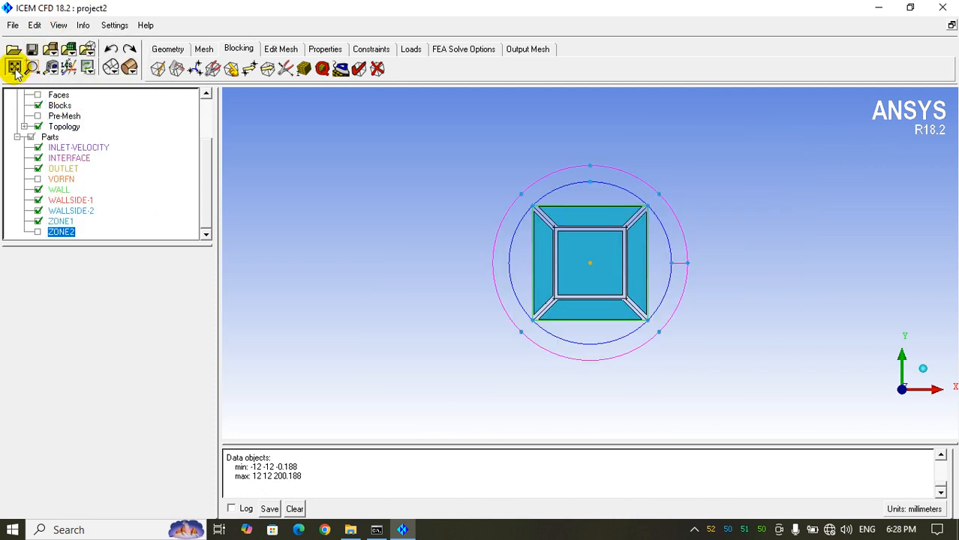
click(15, 70)
Step: Toggle the visibility of ZONE1 and ZONE2 to check which blocks belong to each part, leaving both shown
click(61, 233)
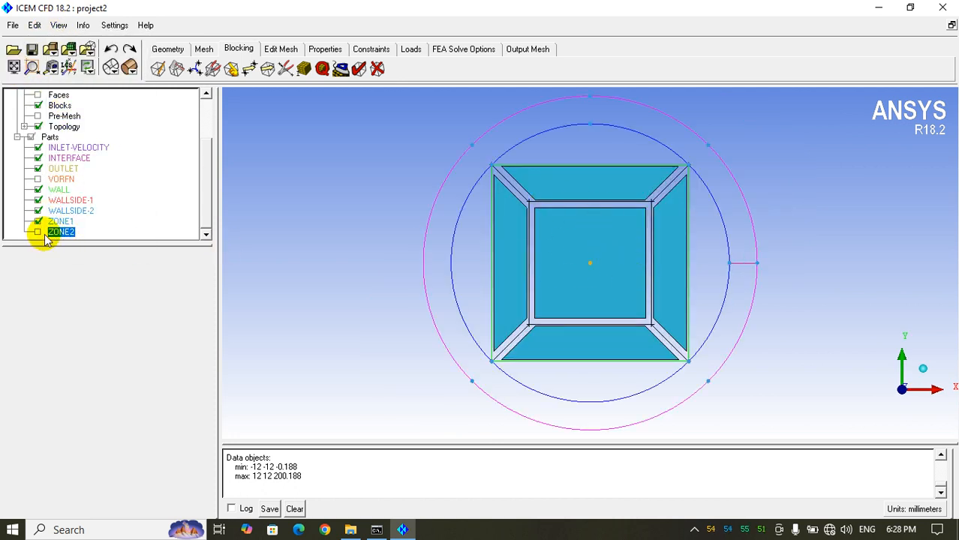
click(37, 221)
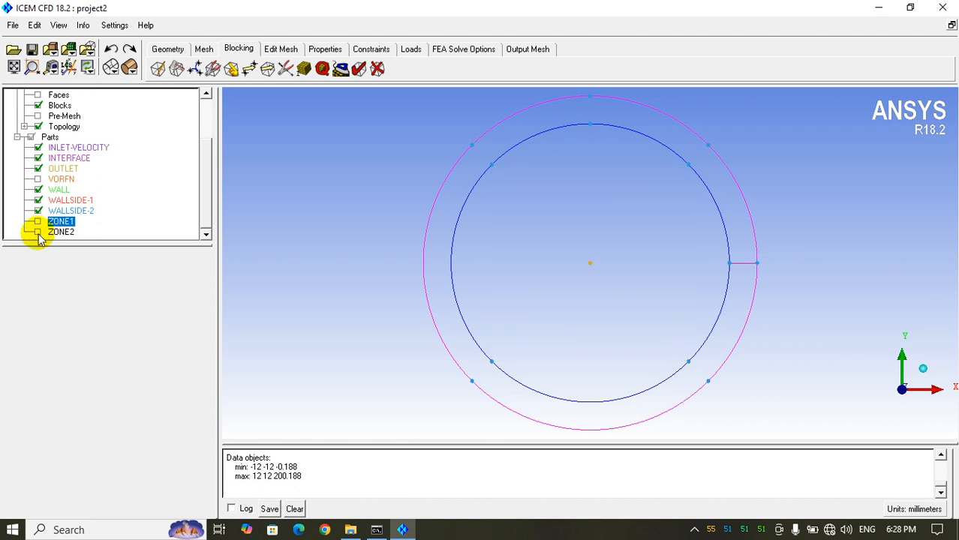
click(38, 231)
click(37, 232)
click(38, 221)
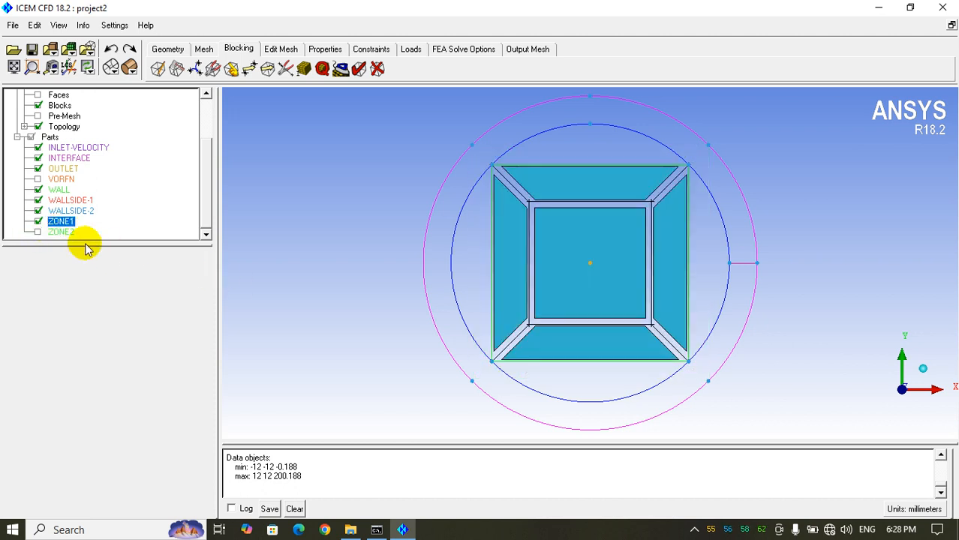
click(38, 231)
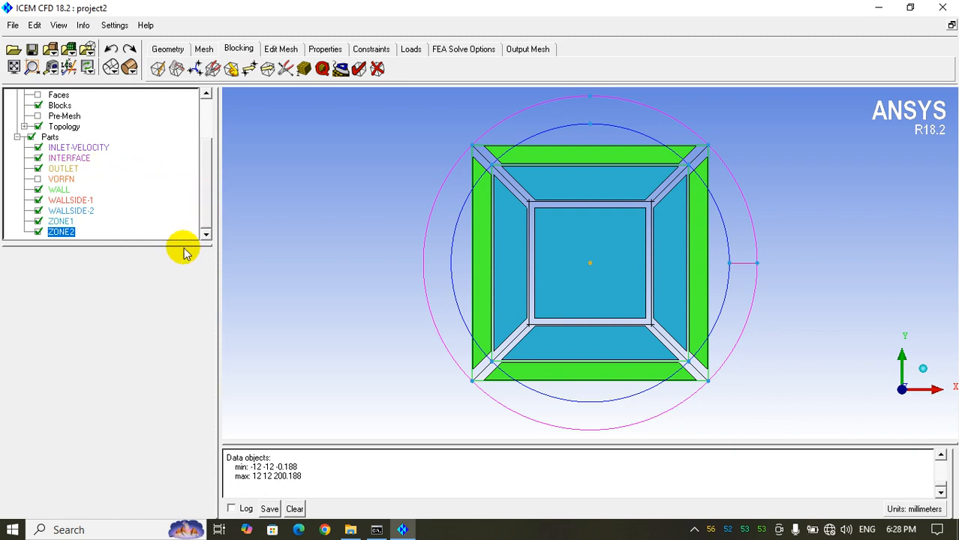
Step: Enlarge the model tree and hide the solid blocks to work with the blocking edges in an angled view
drag(184, 248, 184, 343)
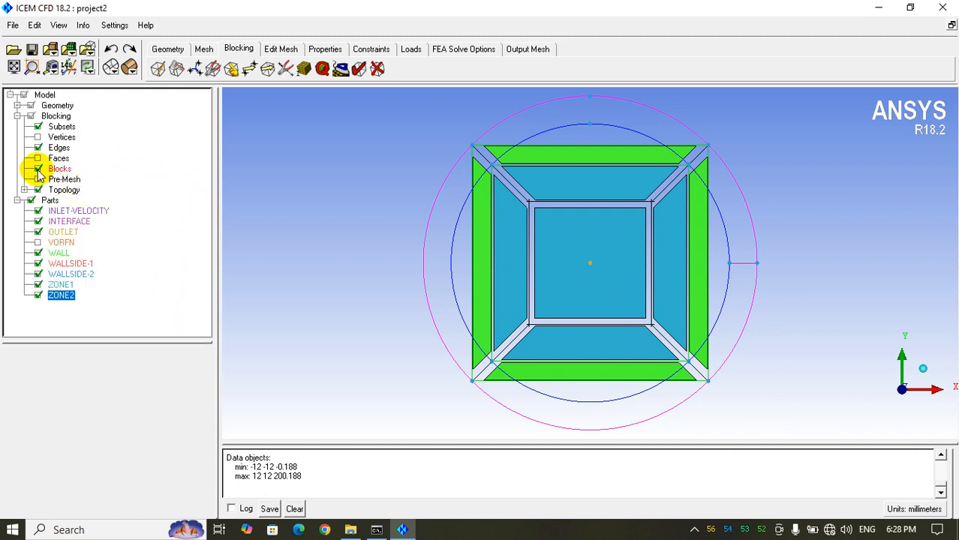
click(38, 169)
right_drag(663, 253, 670, 387)
drag(670, 387, 653, 353)
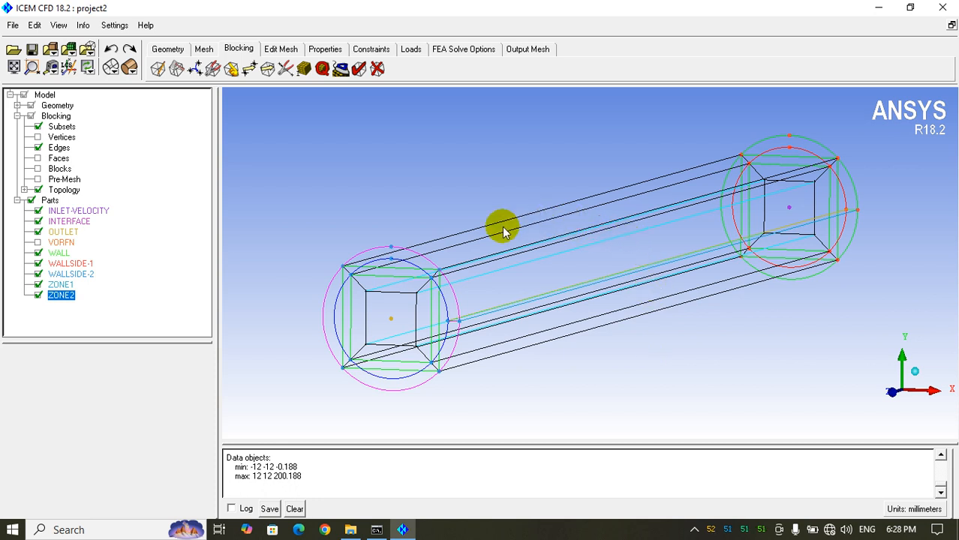
Step: Select an outer lengthwise blocking edge for edge meshing parameters and enable copying its parameters to all parallel edges
click(304, 68)
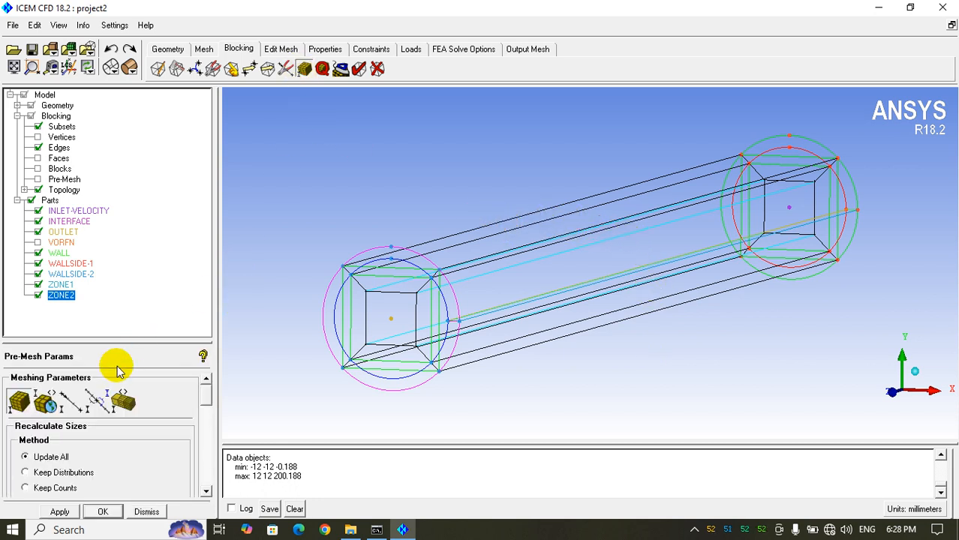
click(75, 403)
drag(85, 345, 79, 309)
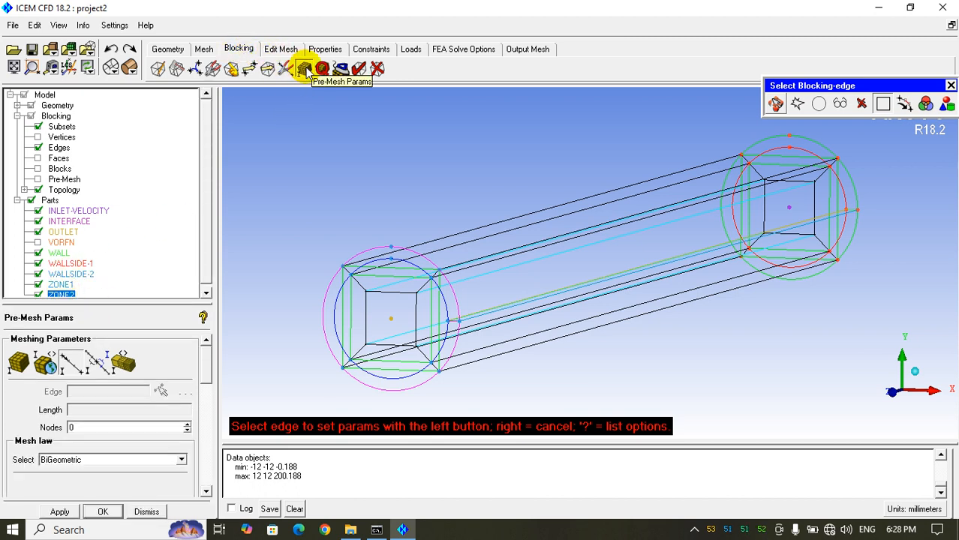
click(66, 360)
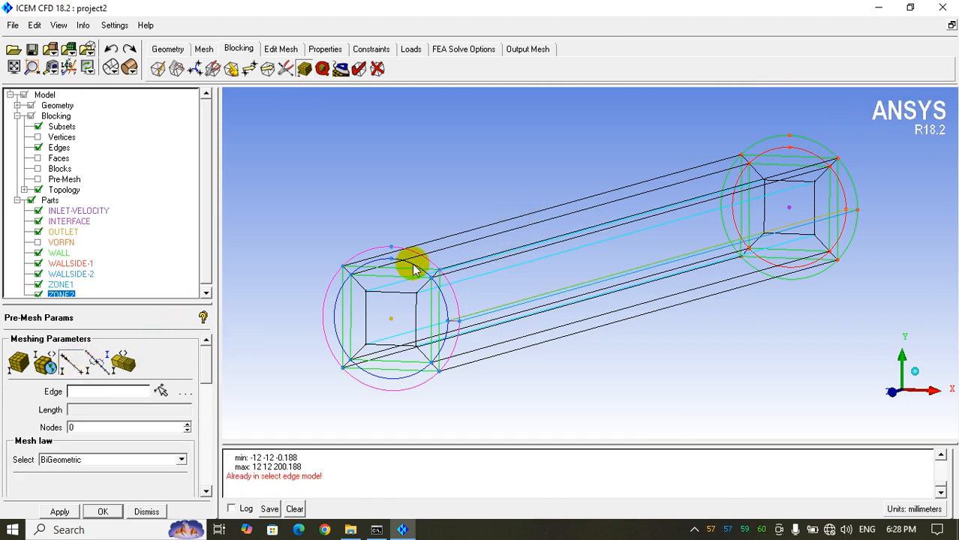
click(162, 391)
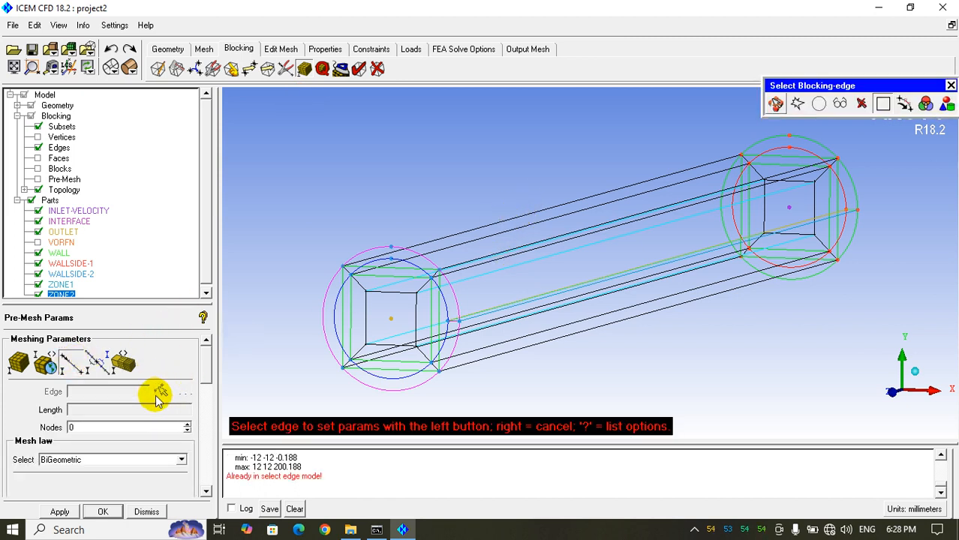
click(491, 222)
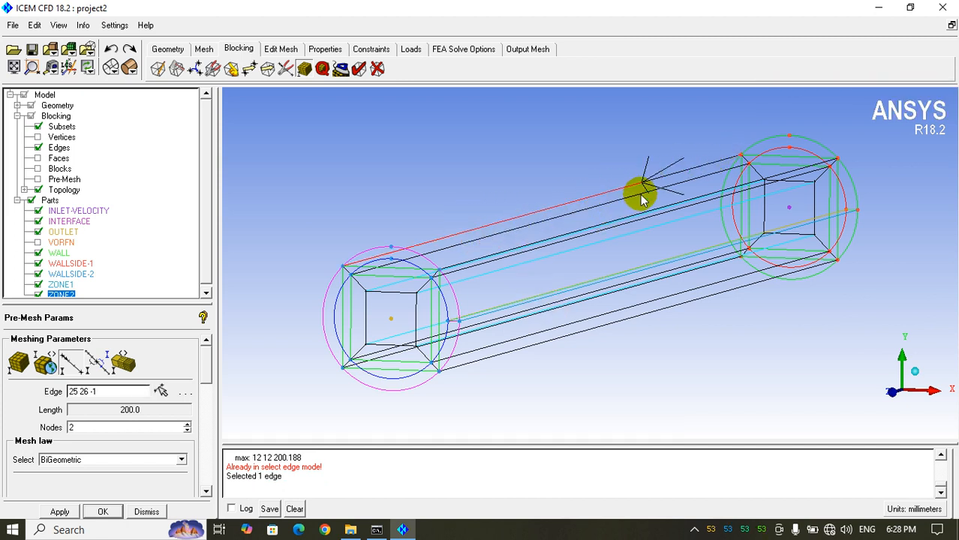
drag(205, 378, 212, 453)
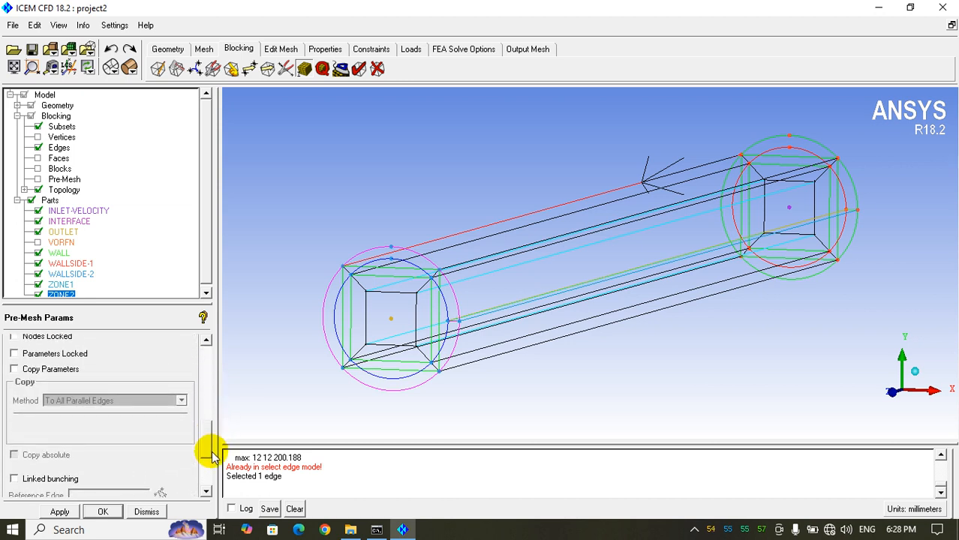
click(50, 372)
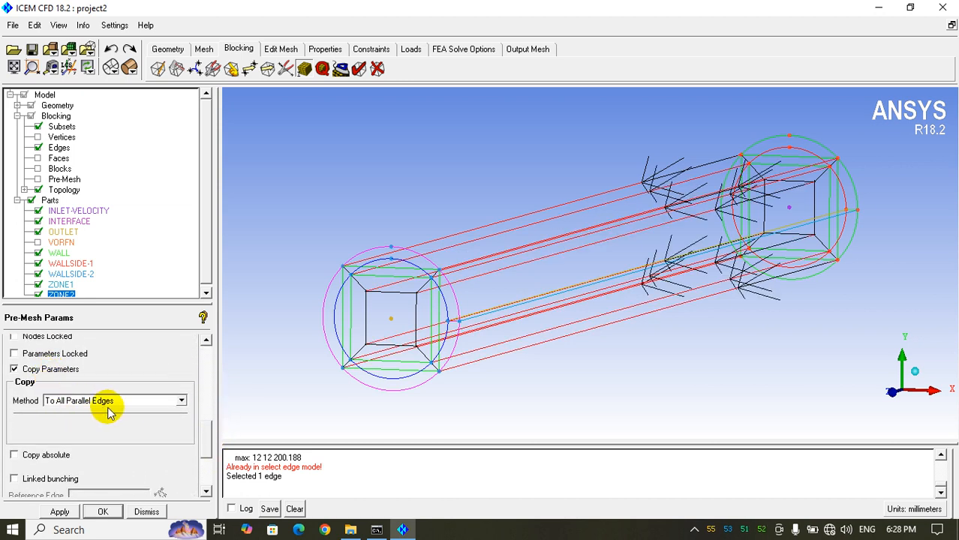
drag(205, 442, 210, 363)
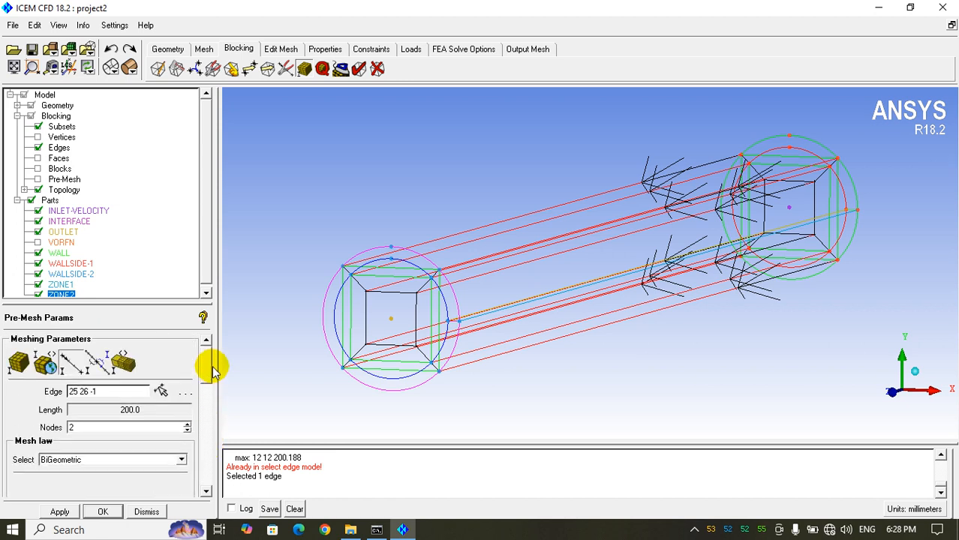
Step: Set 201 nodes on the lengthwise edges and check their spacing
double_click(90, 428)
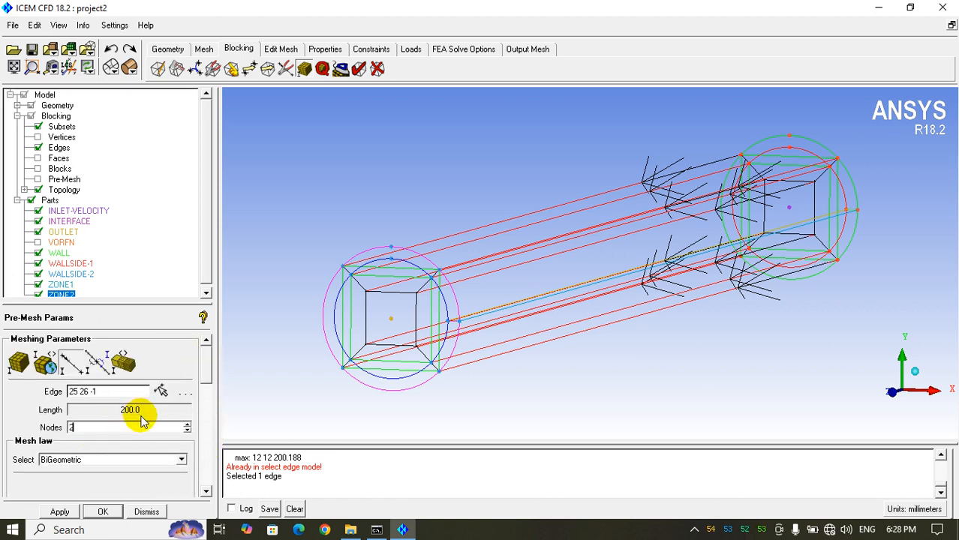
text(20)
key(Return)
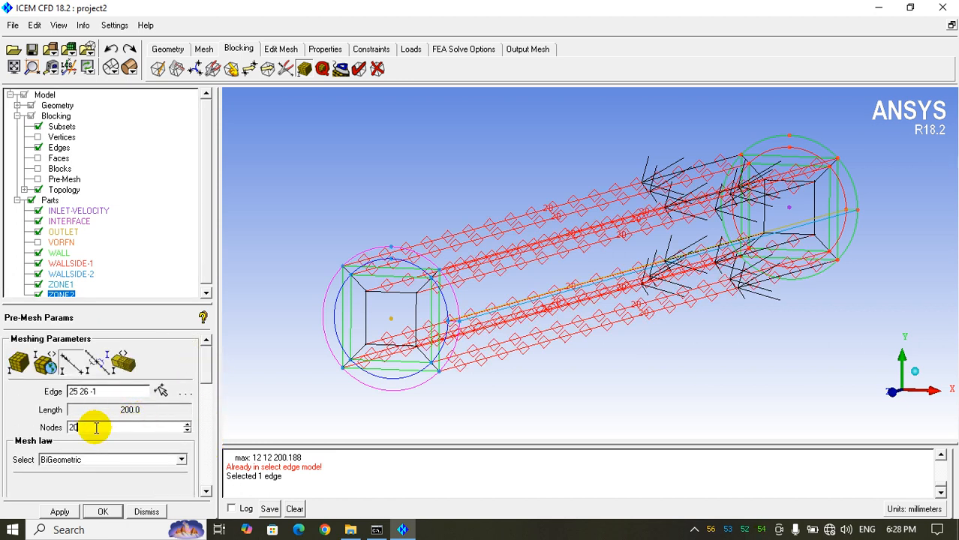
text(1)
key(Return)
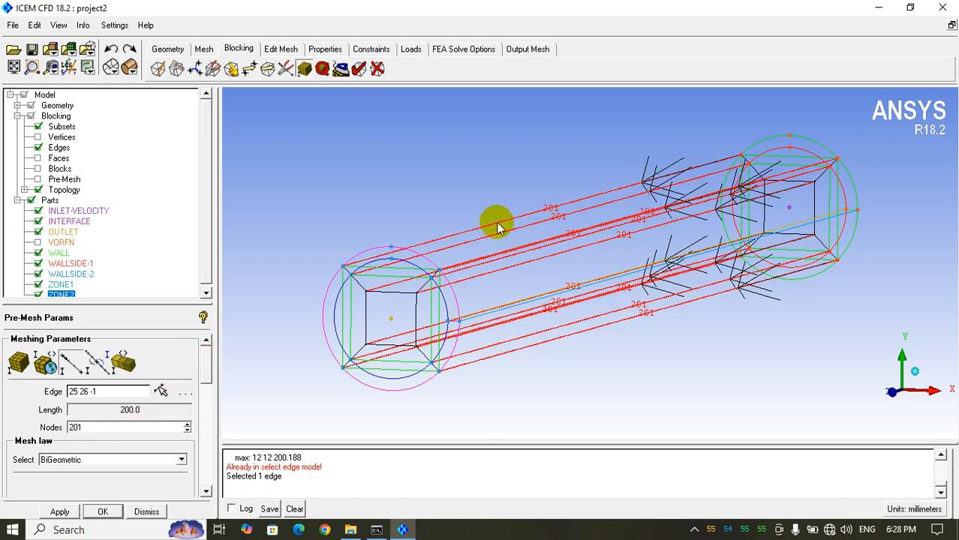
mouse_move(206, 369)
mouse_down()
mouse_move(209, 385)
mouse_move(215, 368)
mouse_up()
drag(90, 429, 77, 428)
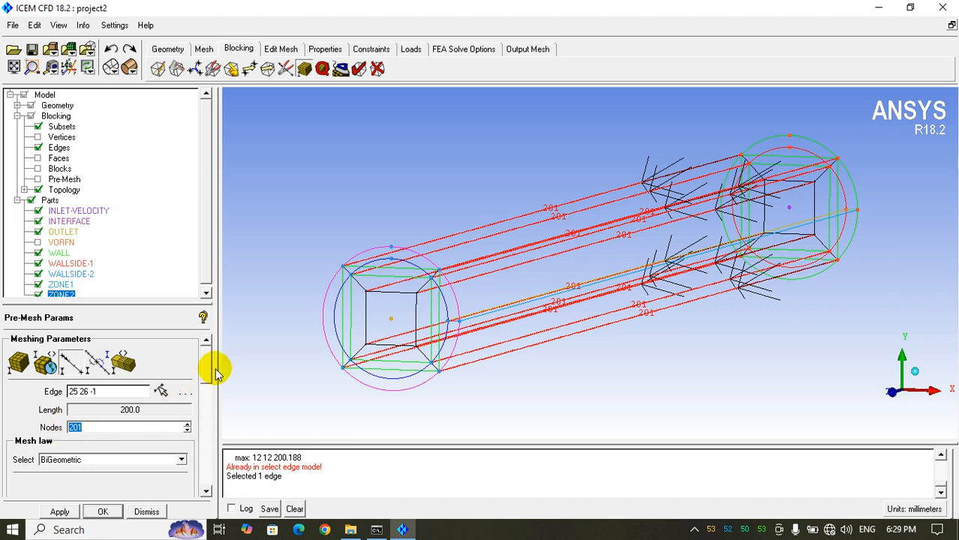
scroll(207, 392, down, 5)
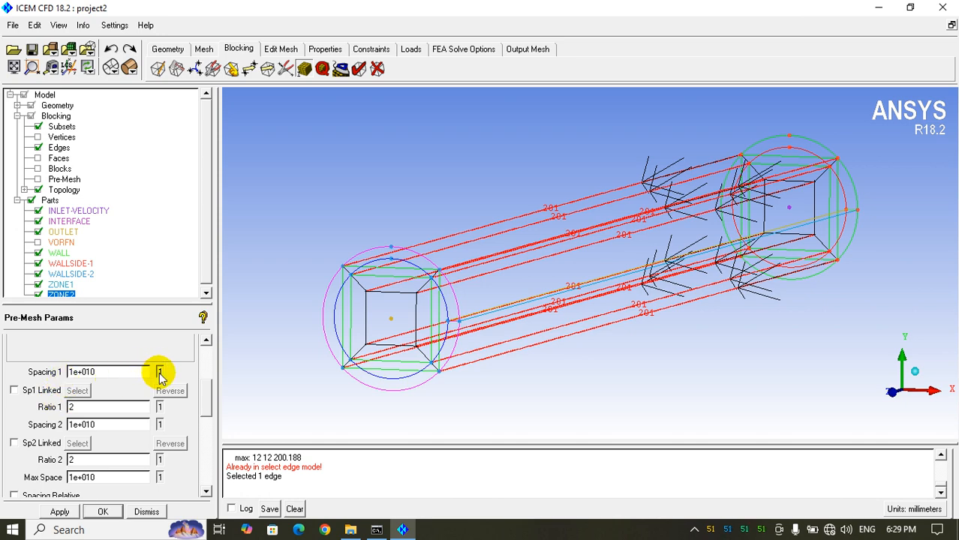
scroll(206, 396, up, 5)
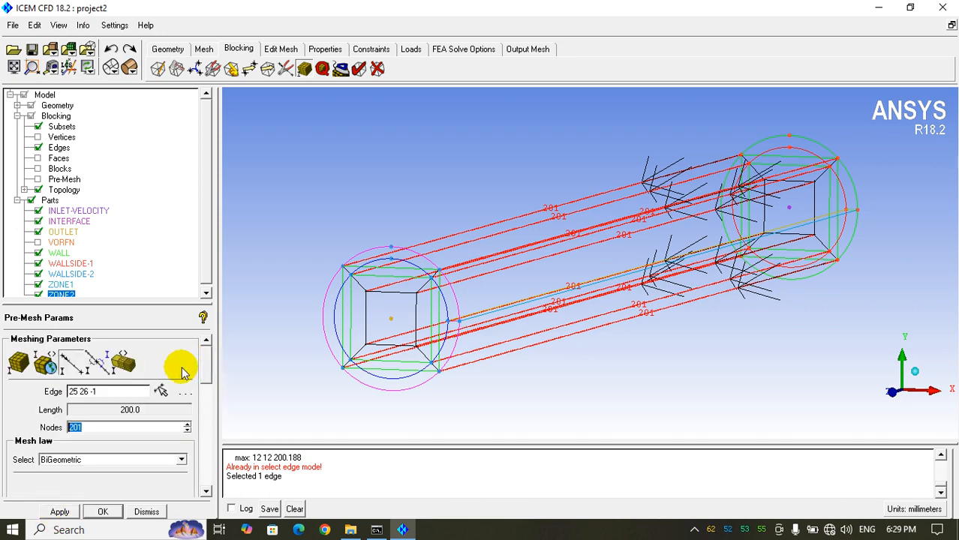
Step: Set 21 nodes on a vertical edge of the central square and its parallel edges, and check the spacing
click(160, 391)
click(362, 323)
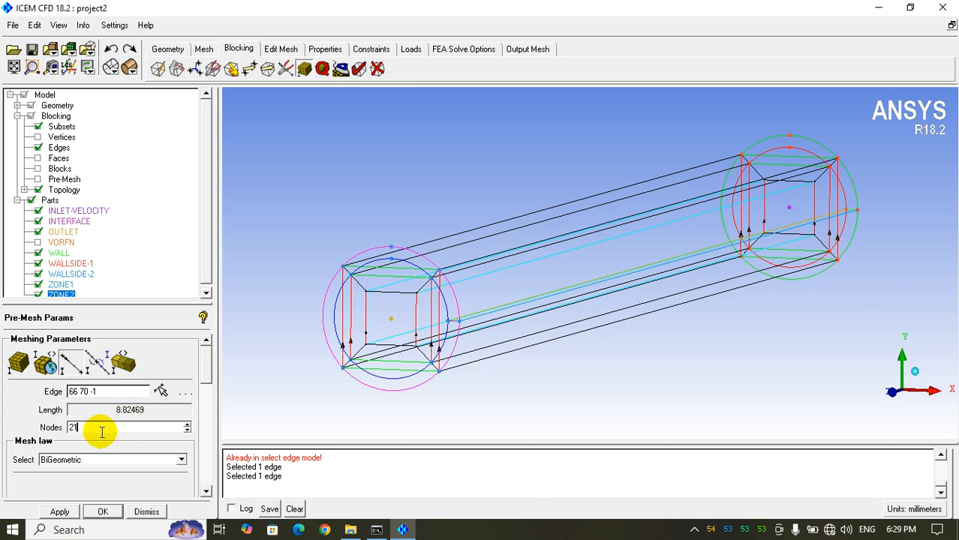
key(Return)
scroll(206, 388, down, 3)
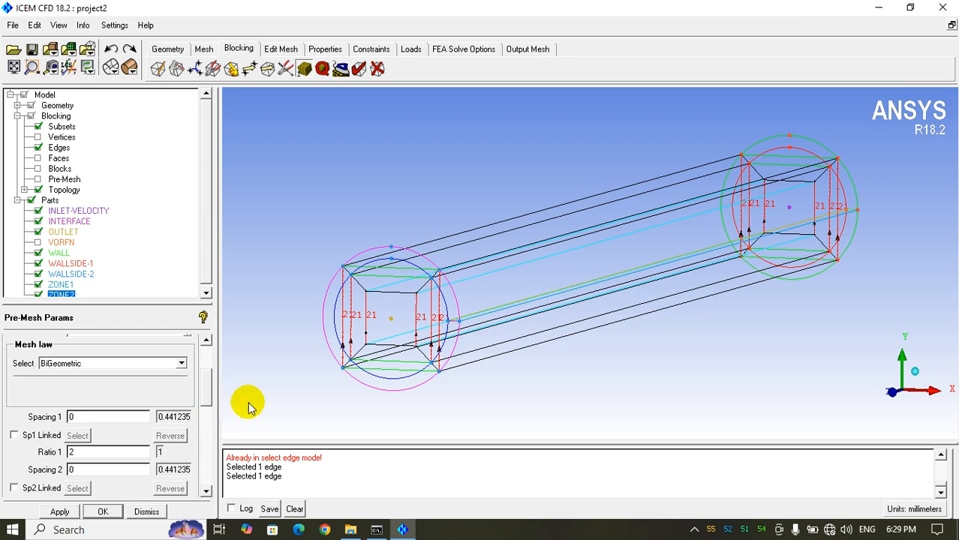
scroll(394, 306, up, 3)
middle_drag(494, 323, 516, 317)
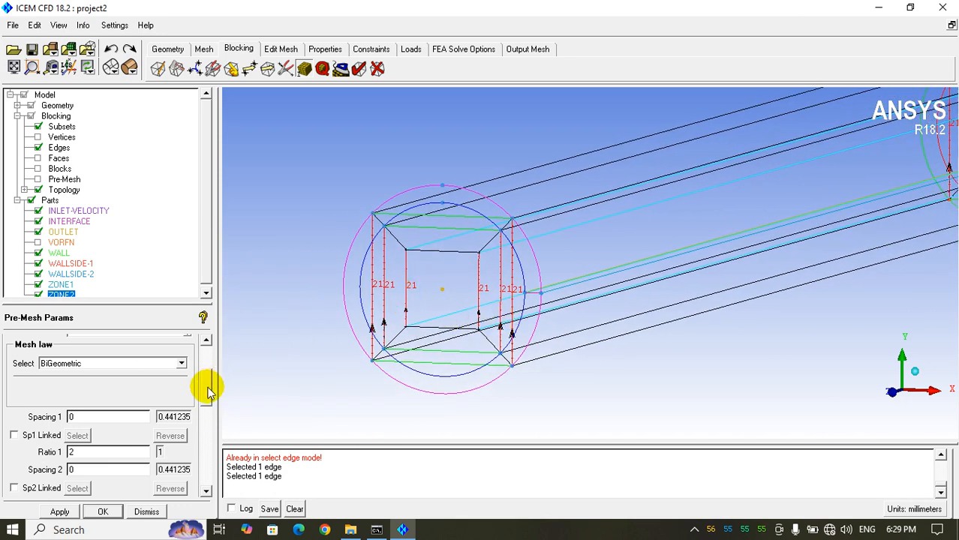
Step: Set 21 nodes on the upper horizontal edge of the central square and its parallel edges
scroll(208, 384, up, 3)
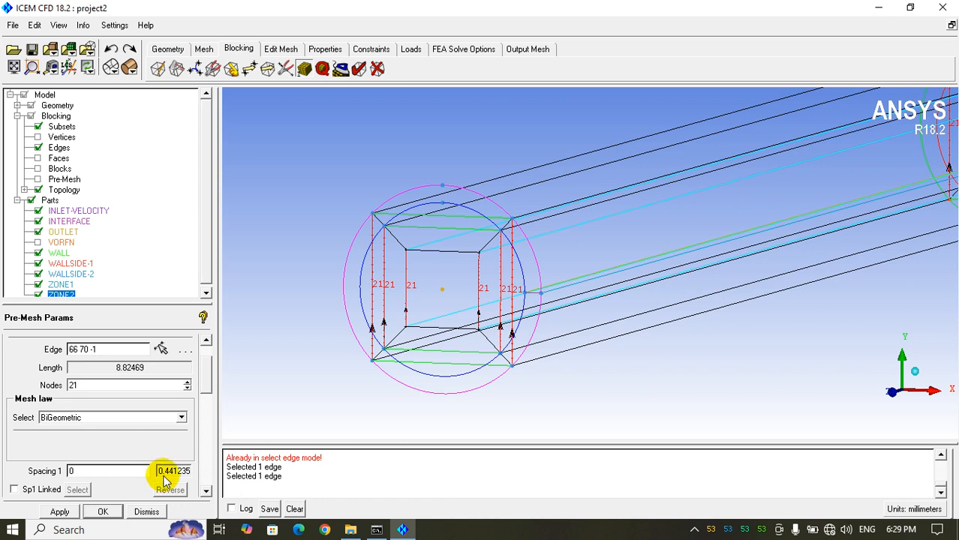
click(160, 350)
click(434, 248)
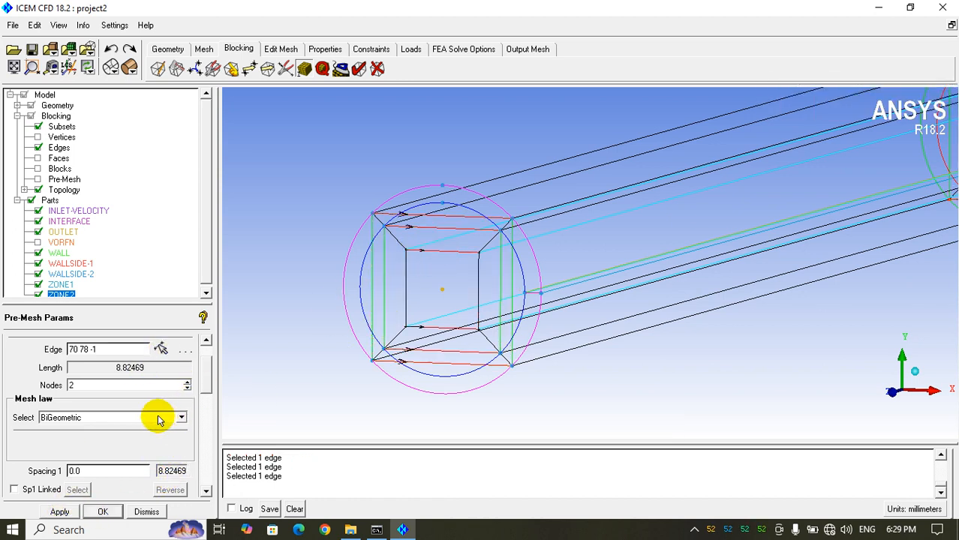
click(59, 513)
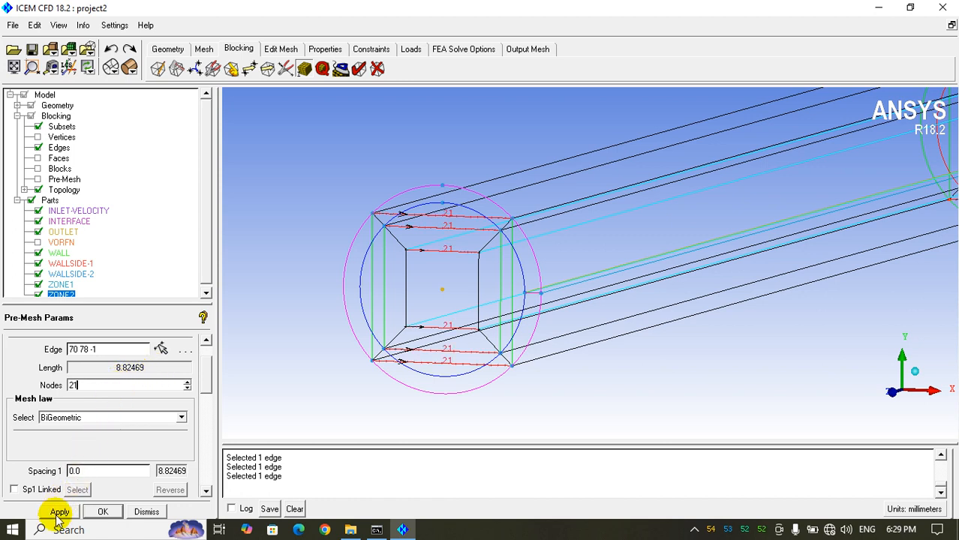
Step: Set 4 nodes on the short radial edges between the outer and inner circles
click(161, 349)
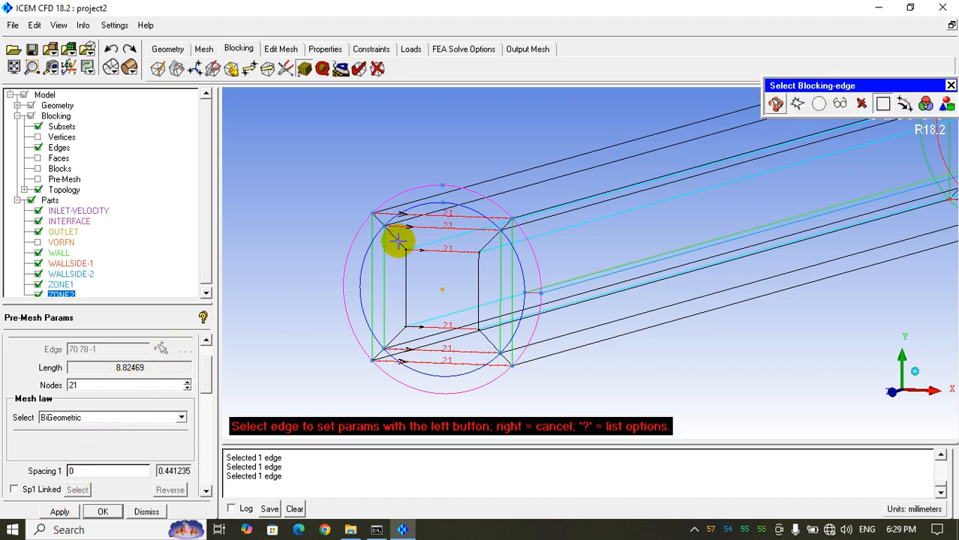
click(375, 218)
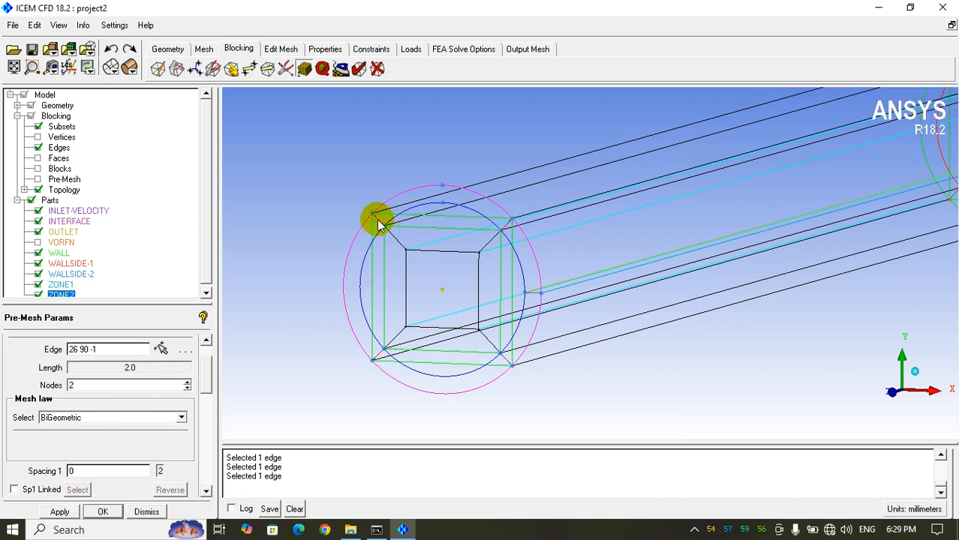
double_click(73, 385)
text(4)
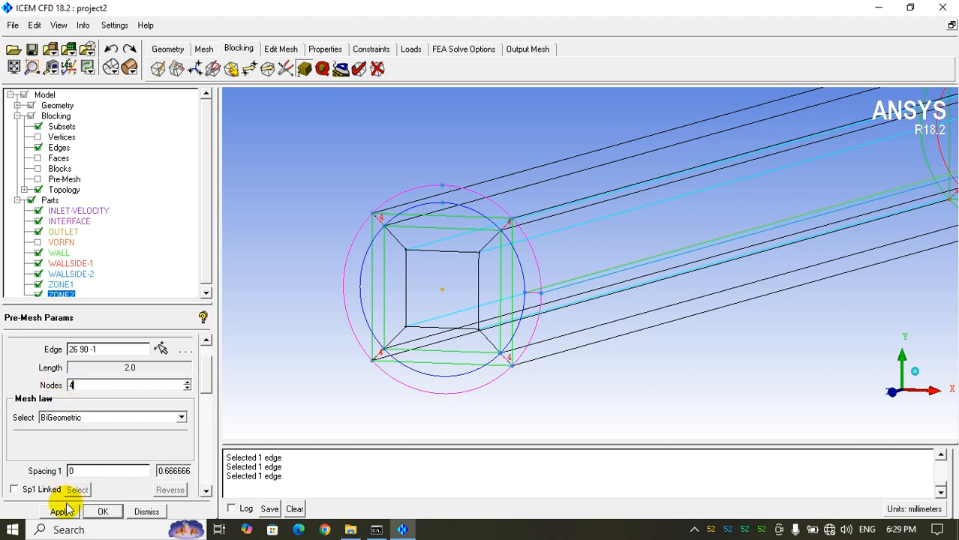
click(60, 511)
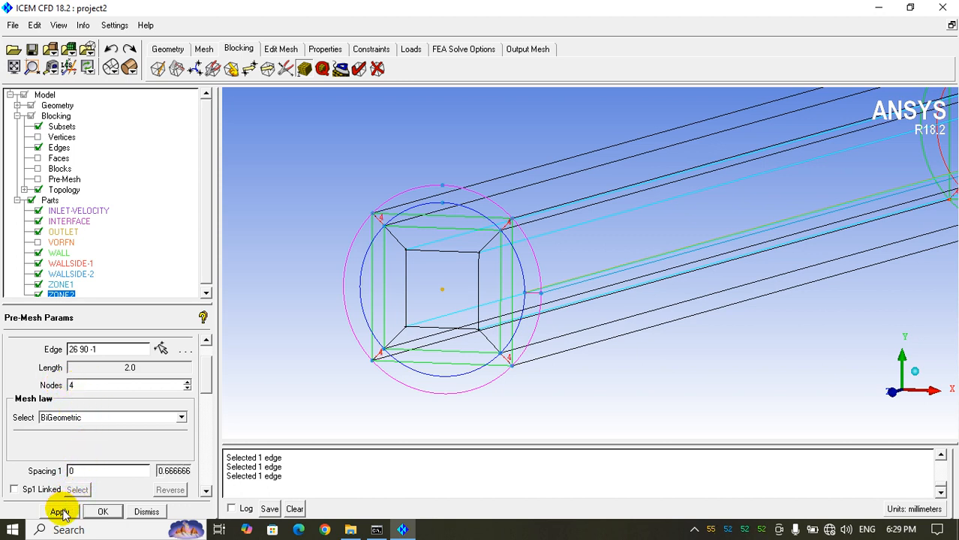
Step: Set 9 nodes on the diagonal edges between the inner circle and the central square, and close the pre-mesh parameters
click(160, 349)
click(391, 237)
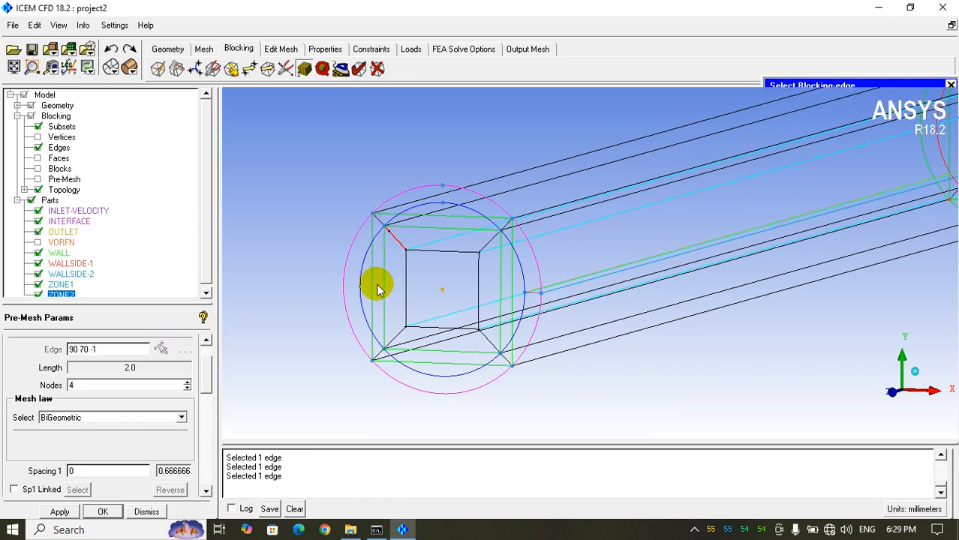
double_click(78, 385)
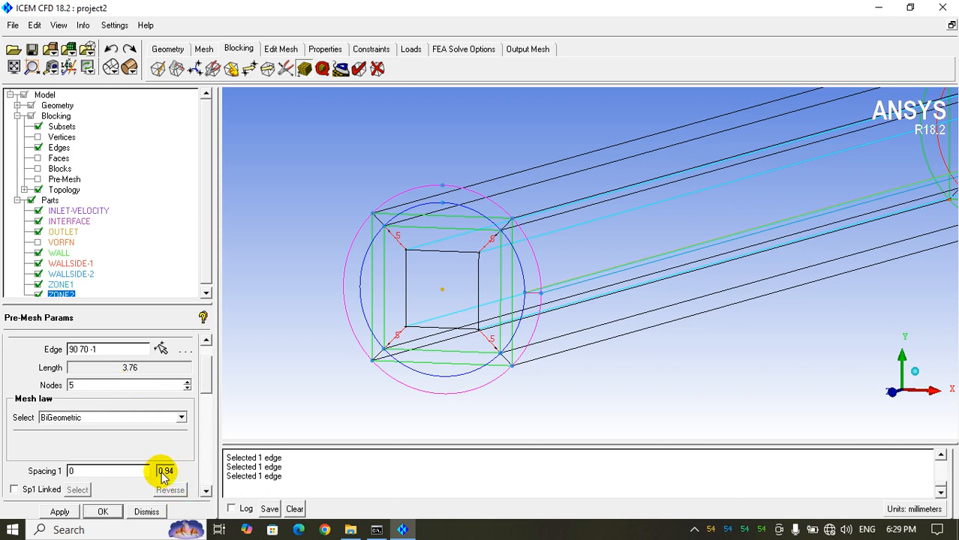
drag(85, 387, 39, 389)
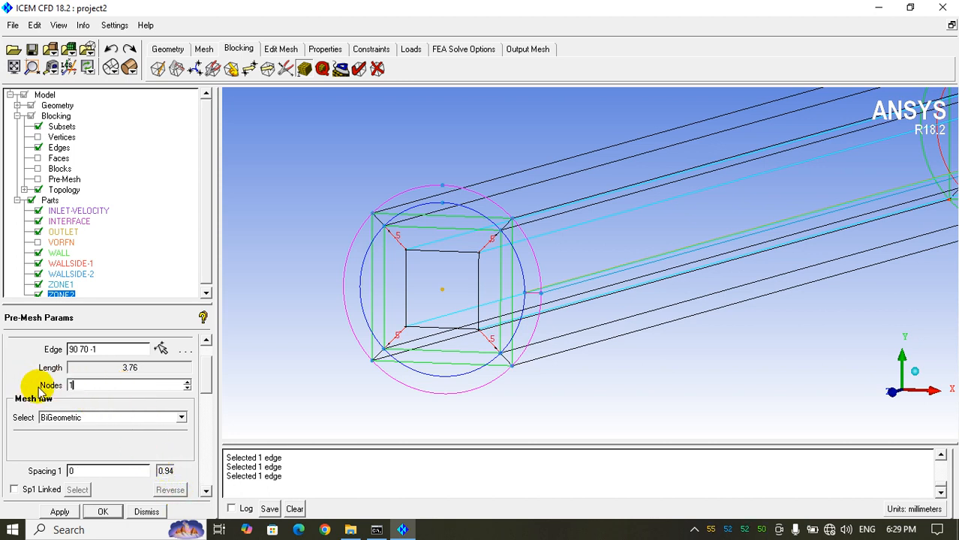
text(10)
key(Return)
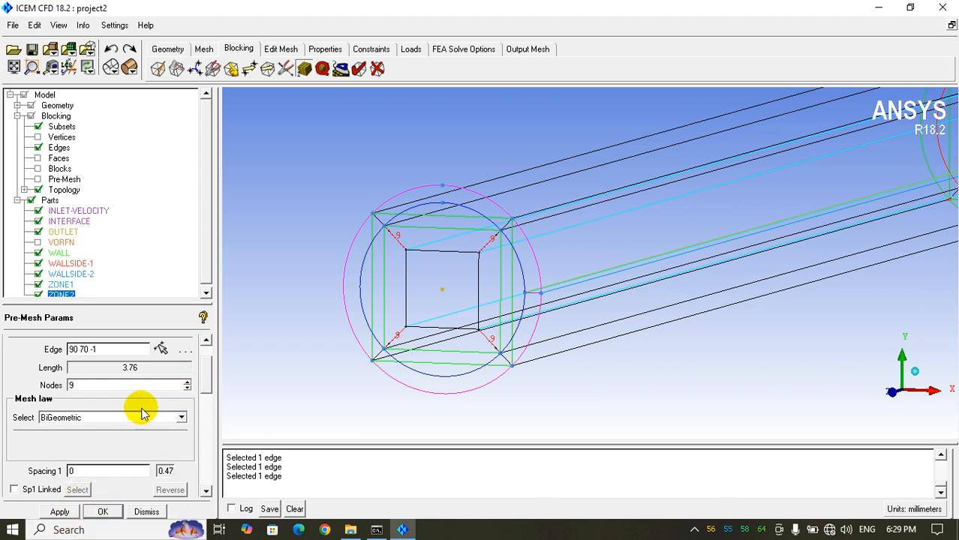
click(102, 512)
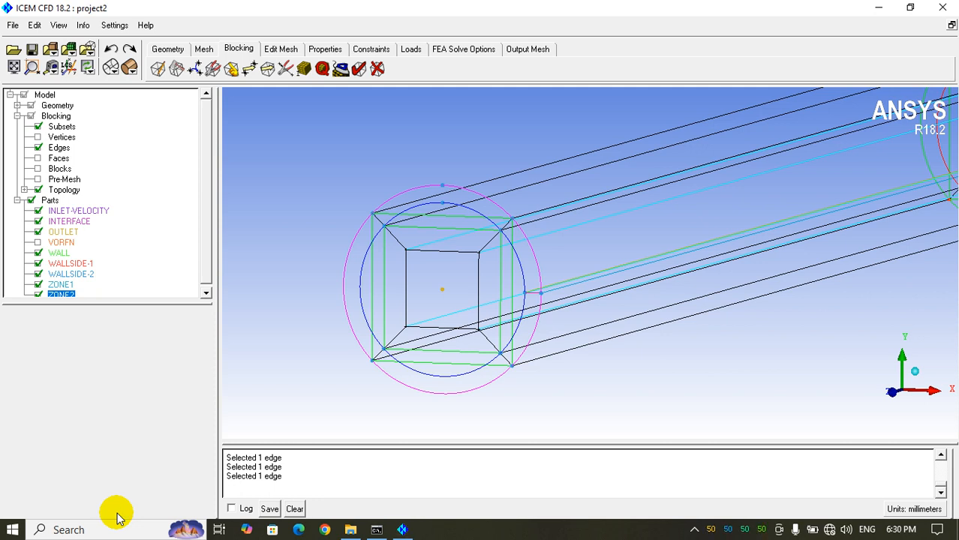
Step: Display the pre-mesh, recompute it, and show it as Solid & Wire
click(38, 181)
click(350, 318)
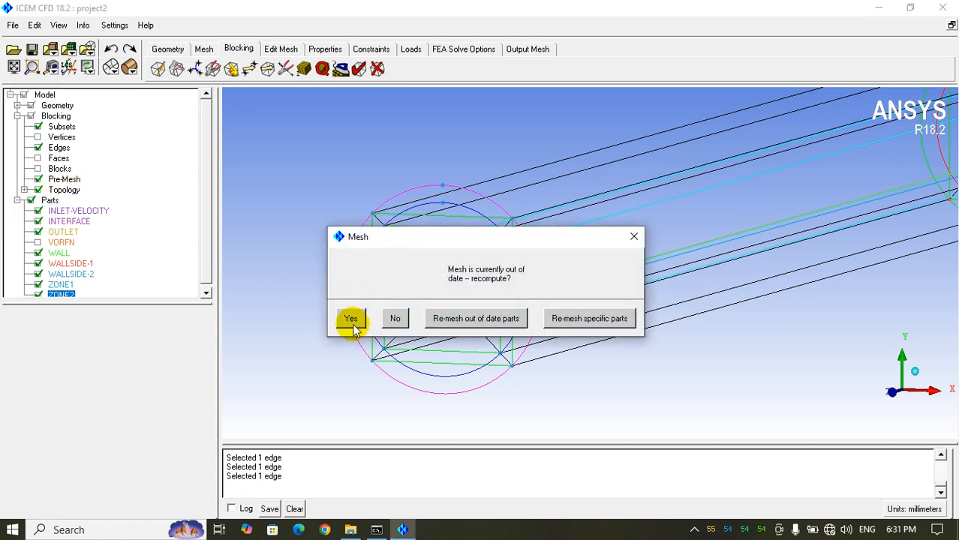
right_click(60, 179)
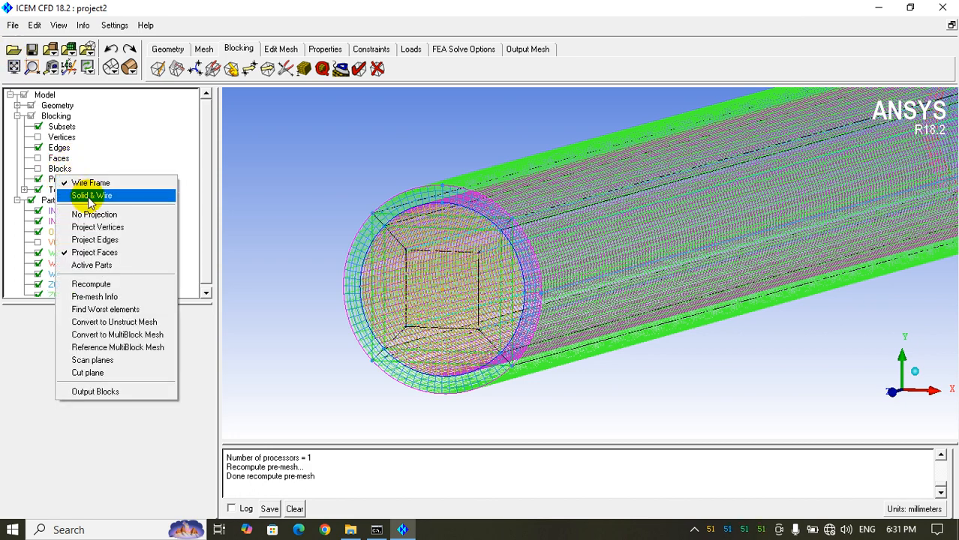
right_click(54, 183)
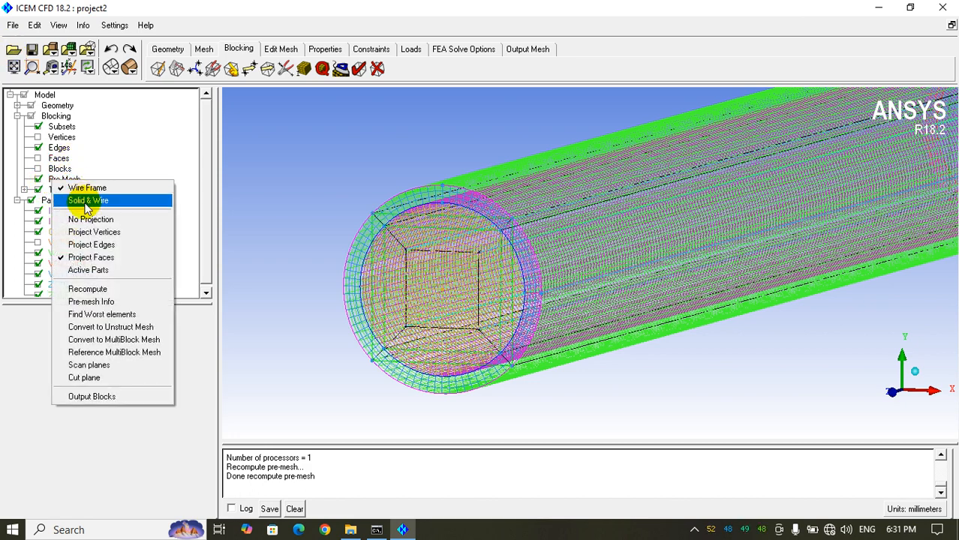
click(87, 201)
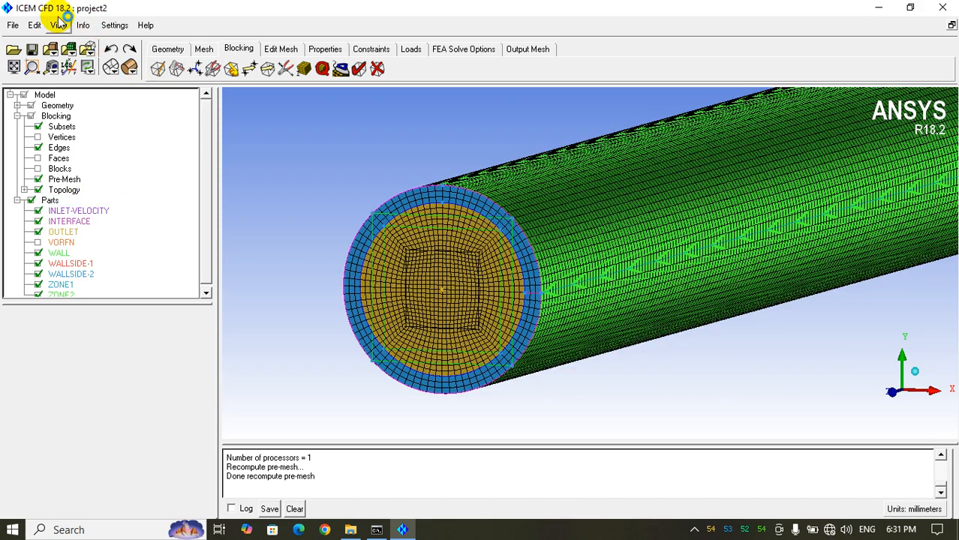
Step: Examine the O-grid mesh on the pipe's end face in an enlarged front view
click(59, 25)
click(88, 126)
scroll(675, 323, up, 3)
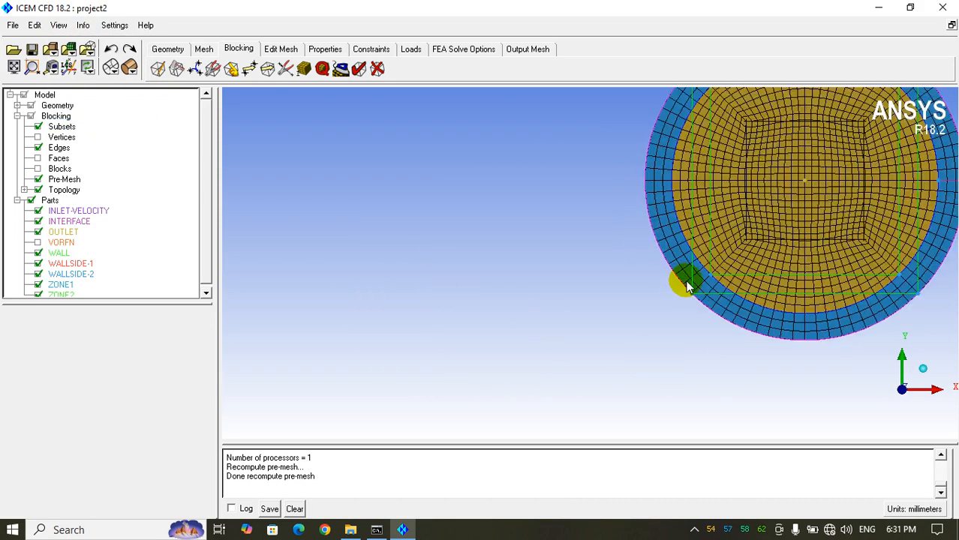
middle_drag(718, 240, 513, 274)
scroll(598, 282, up, 2)
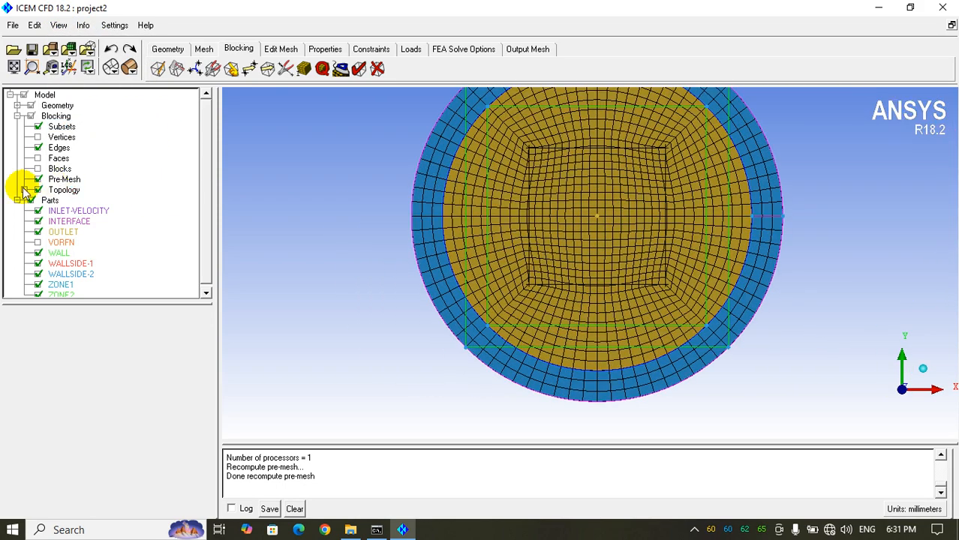
Step: Hide the block edges and turn the meshed pipe to an oblique view of its end face and length
click(38, 148)
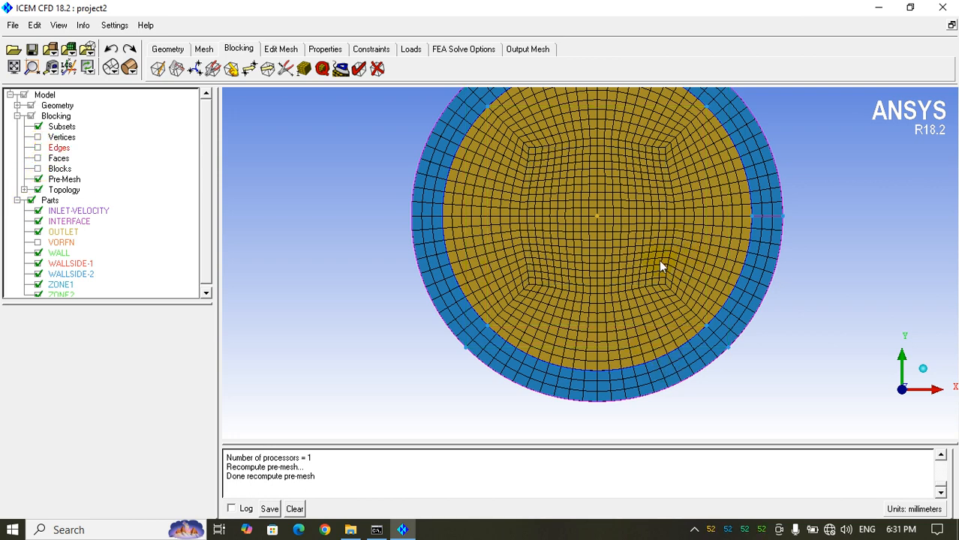
right_drag(658, 271, 624, 487)
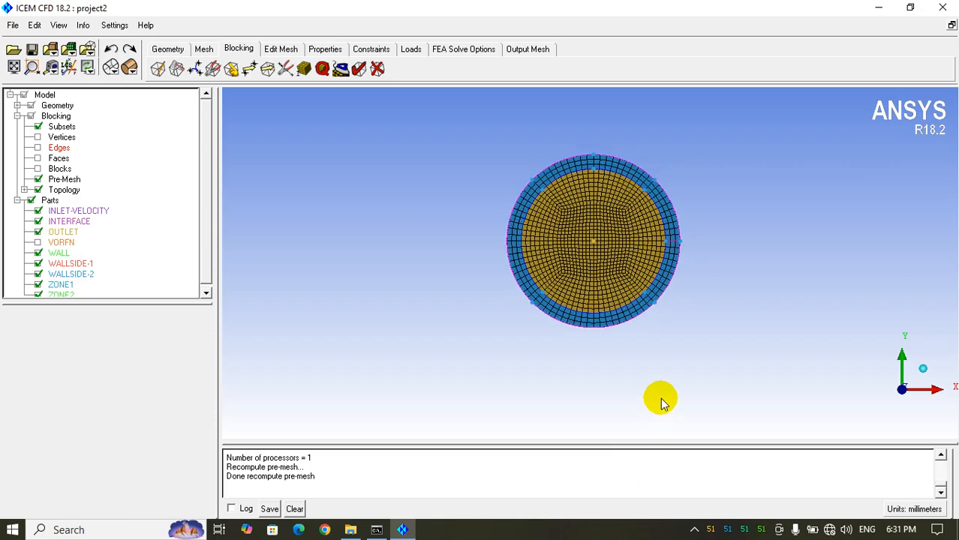
drag(660, 398, 353, 180)
Step: Set 5 nodes on the short radial edges between the outer and inner circles, and close the pre-mesh parameters
click(303, 68)
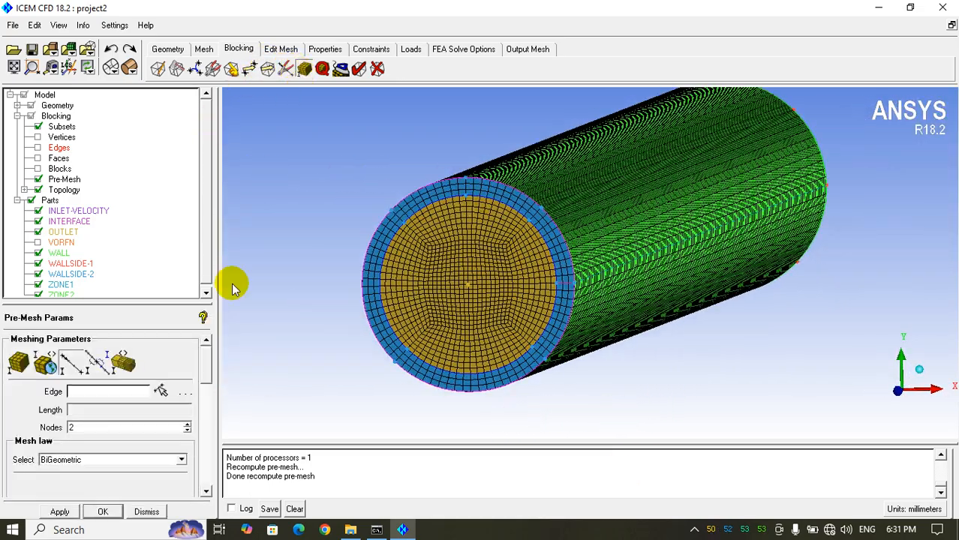
click(160, 391)
click(367, 316)
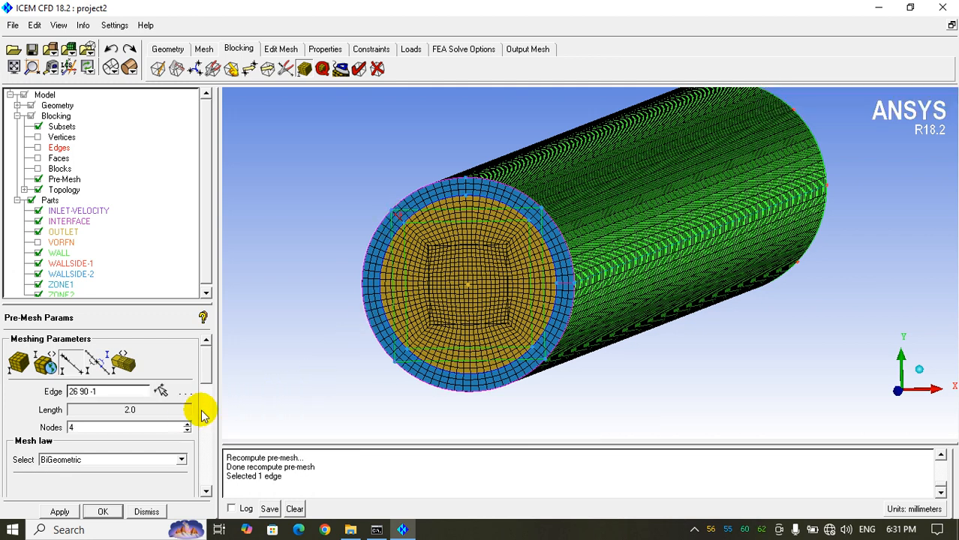
click(59, 512)
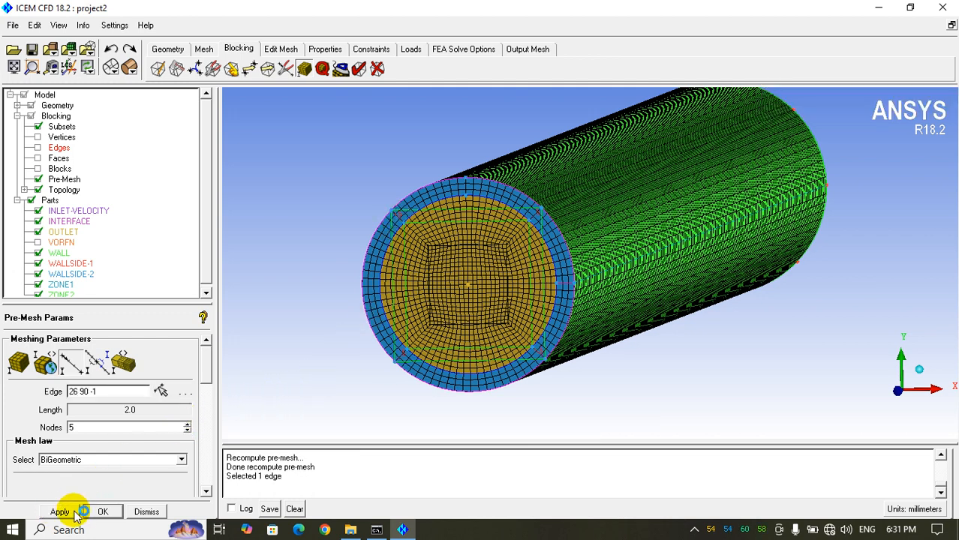
click(97, 511)
Step: Redisplay the pre-mesh, recompute it with the new radial node count, and examine it along the pipe
click(37, 179)
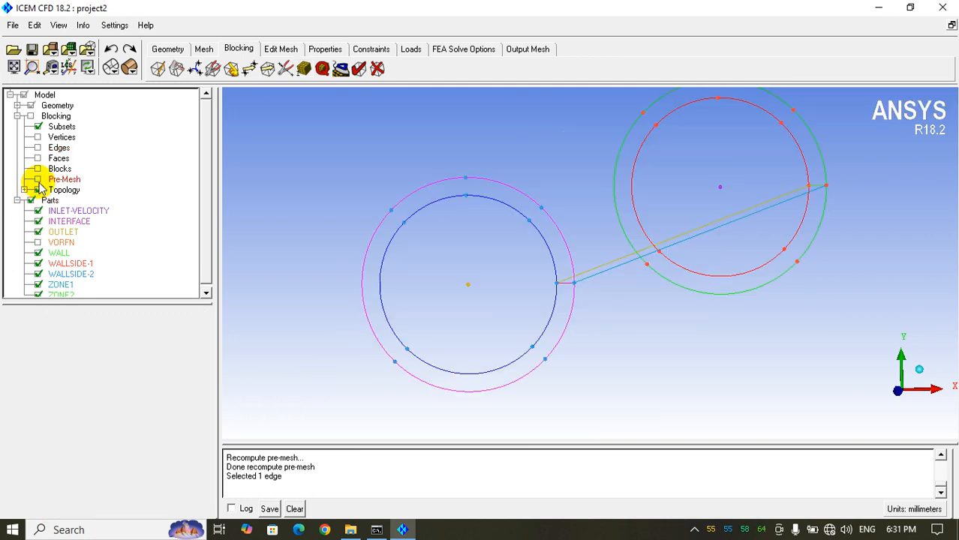
click(38, 179)
click(355, 315)
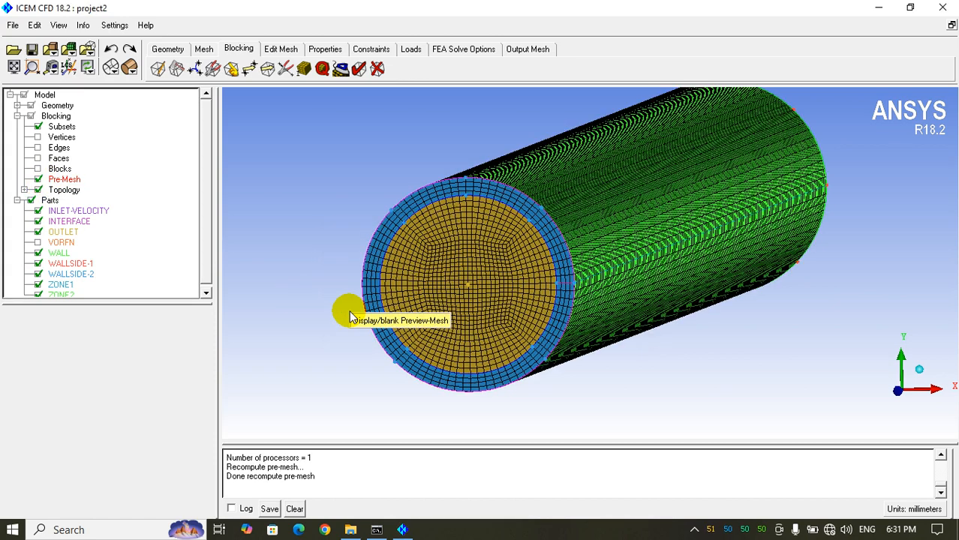
click(37, 179)
click(38, 179)
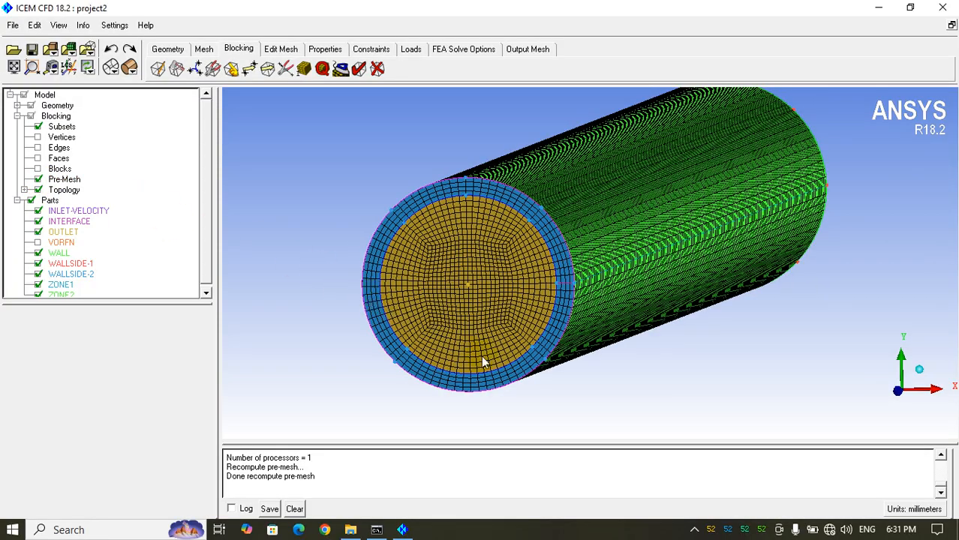
right_drag(486, 359, 479, 296)
drag(480, 299, 618, 336)
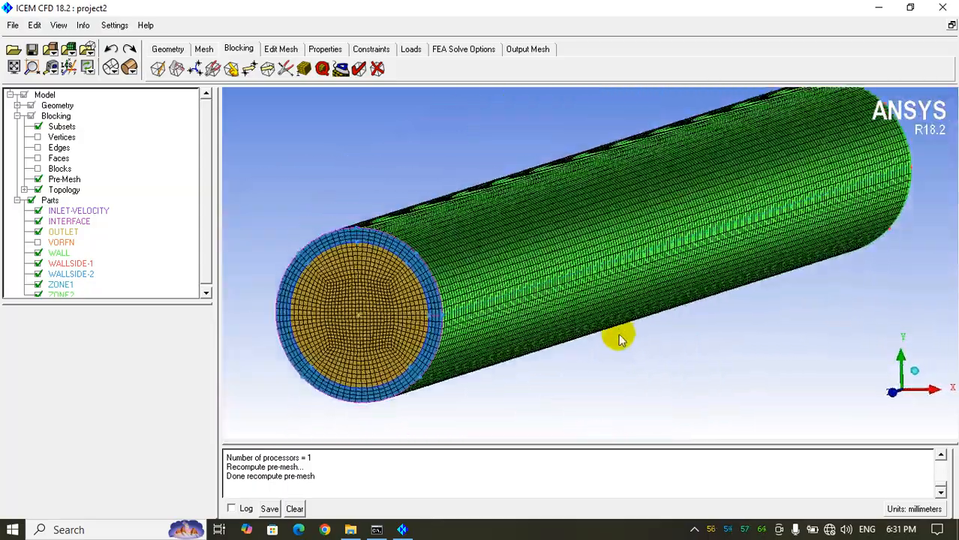
Step: Check the pre-mesh with the Quality criterion, and close the histogram and the quality settings
click(322, 70)
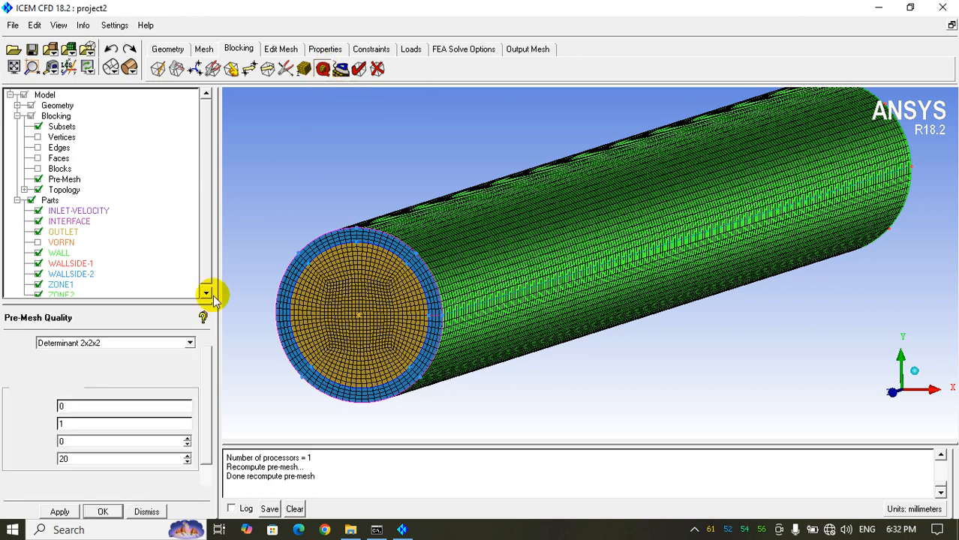
click(201, 271)
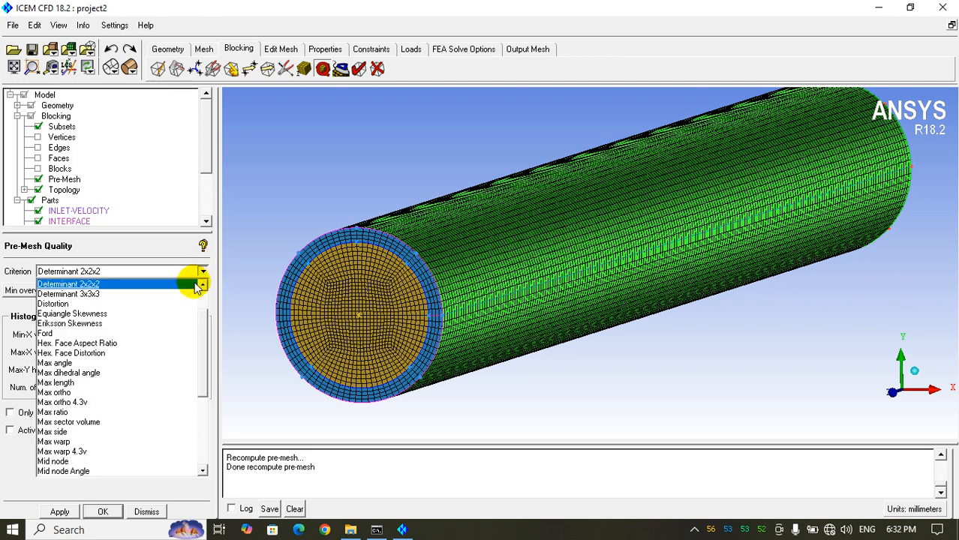
scroll(97, 342, down, 5)
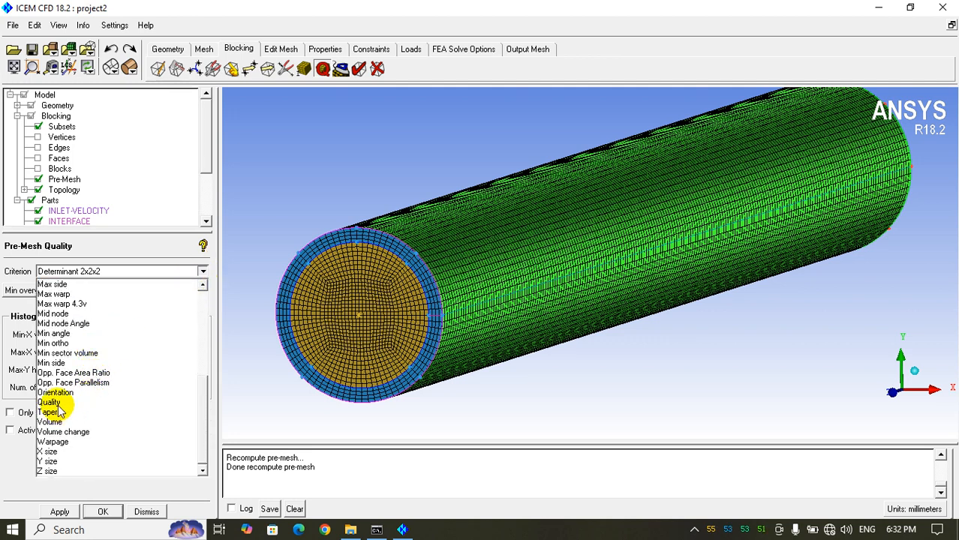
click(75, 402)
click(62, 512)
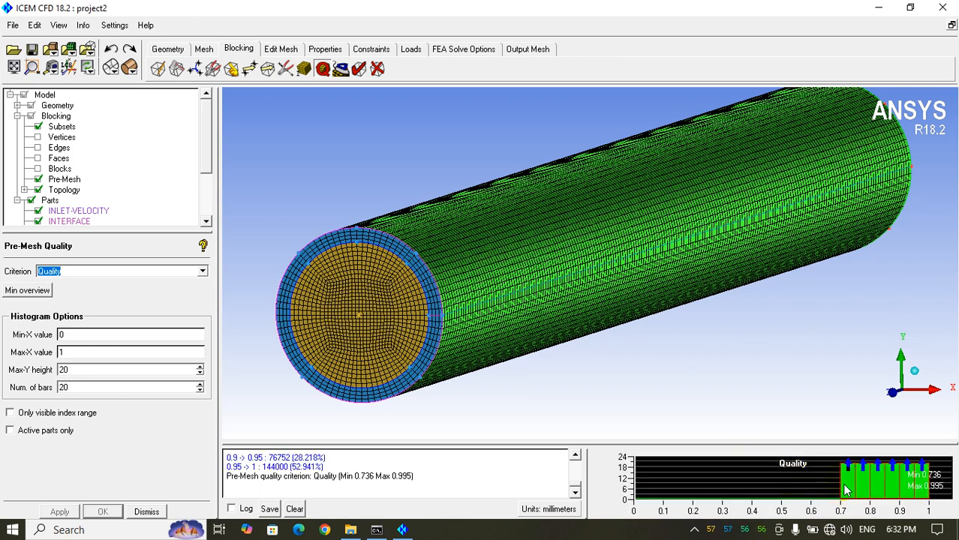
right_click(844, 490)
click(855, 470)
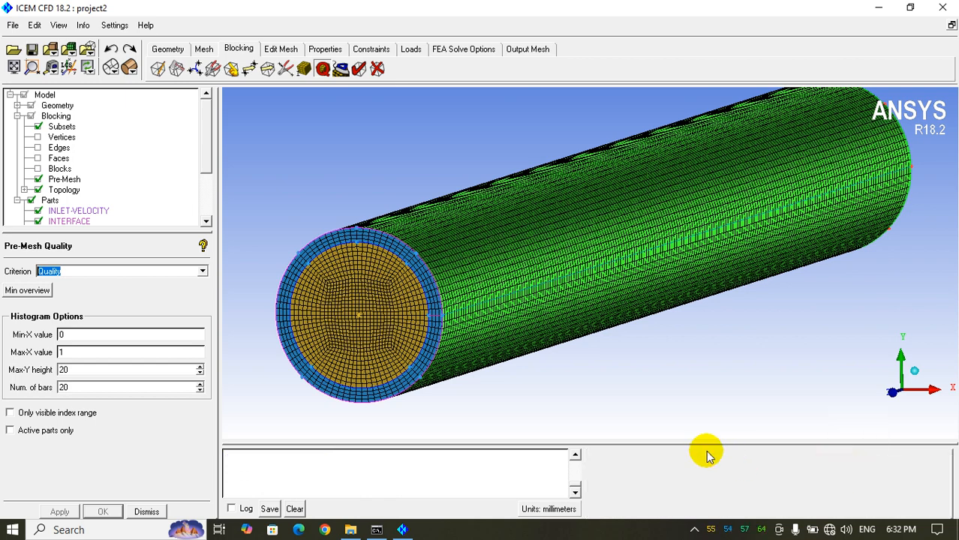
click(146, 512)
Step: Refresh the pre-mesh display on the pipe and save the project
drag(407, 279, 439, 267)
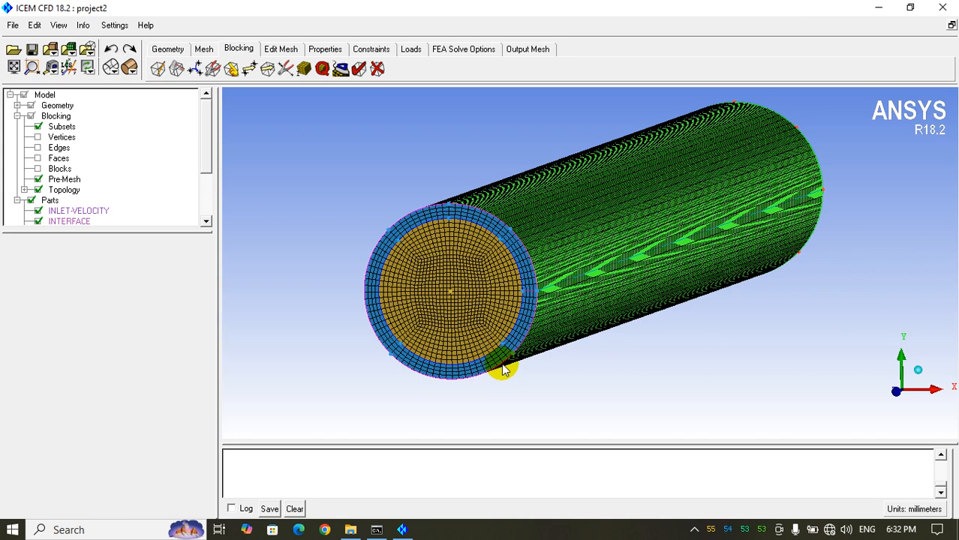
click(39, 180)
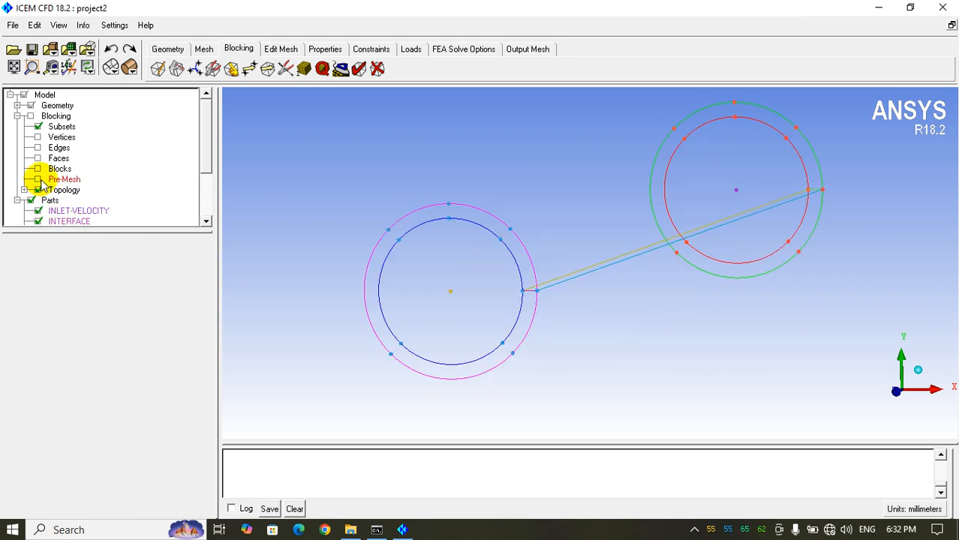
click(39, 179)
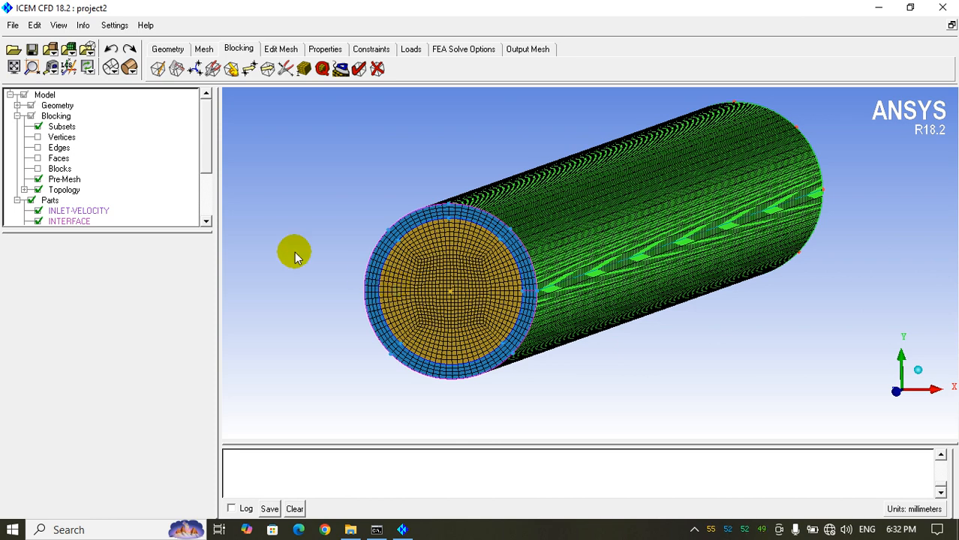
click(13, 26)
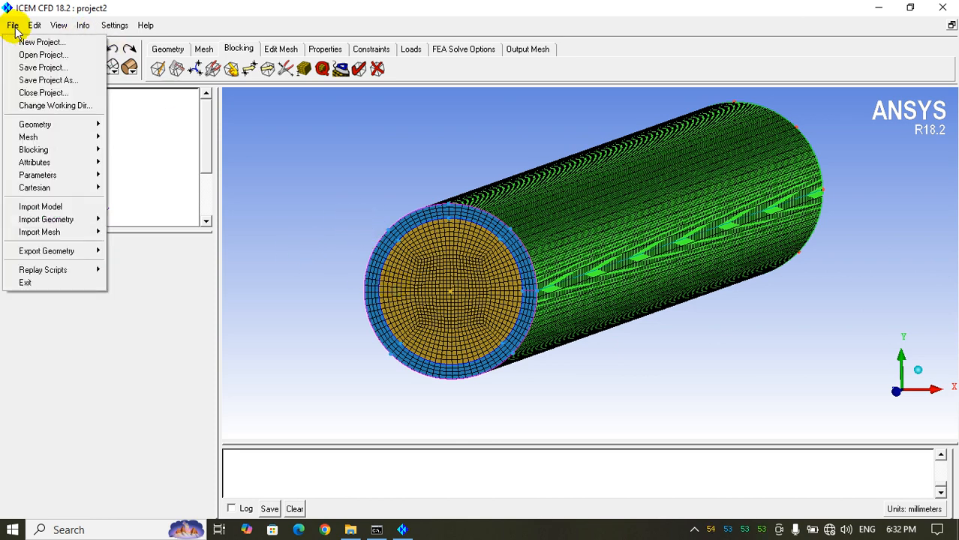
click(59, 67)
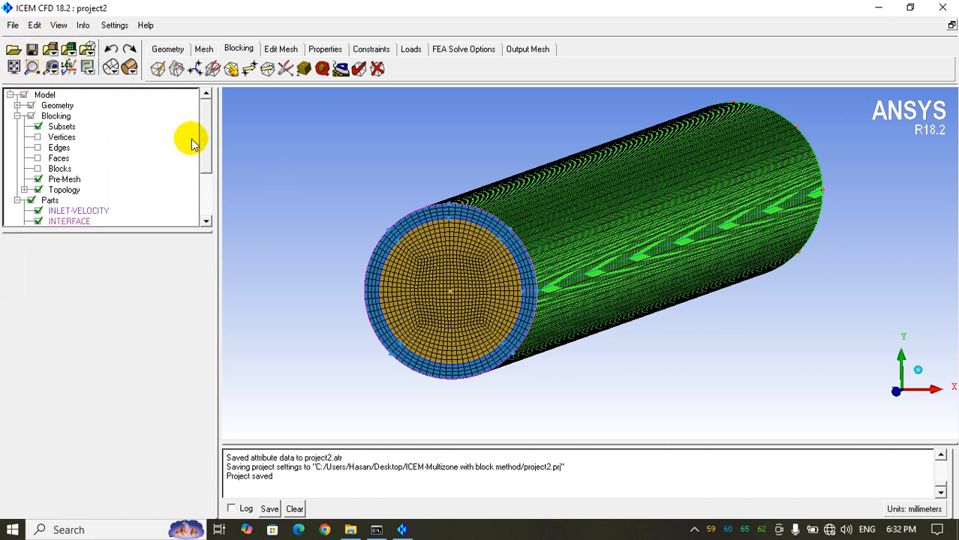
Step: Switch to File Explorer, check the project folder for the saved blocking file project2.blk, and return to ICEM CFD
click(350, 530)
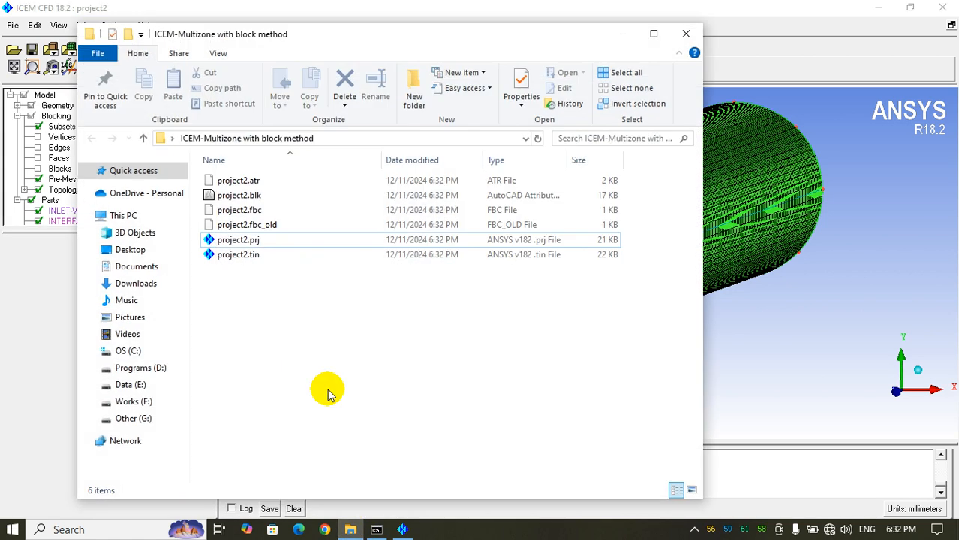
click(280, 195)
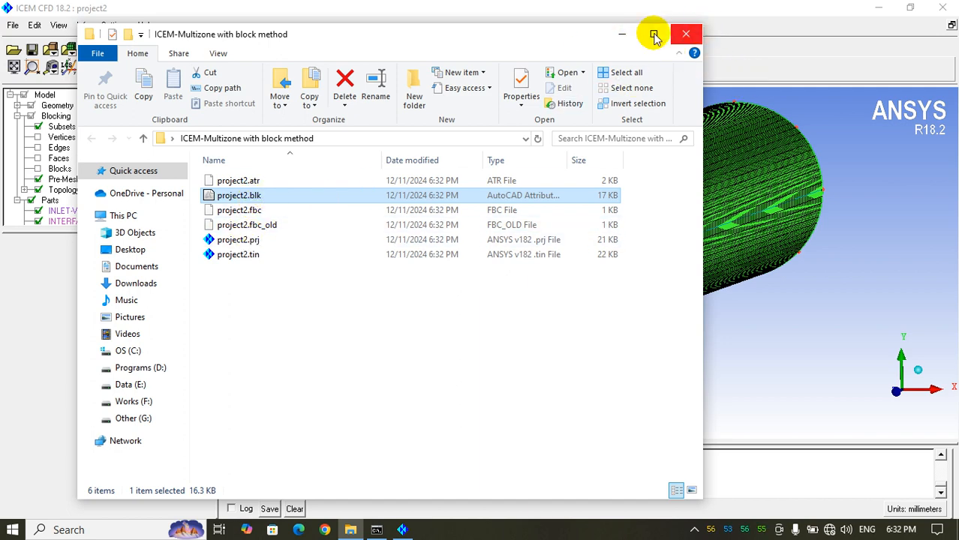
click(679, 34)
Step: Start saving the blocking as an unstructured mesh, with Mesh Files (*.uns) as the file type
click(15, 24)
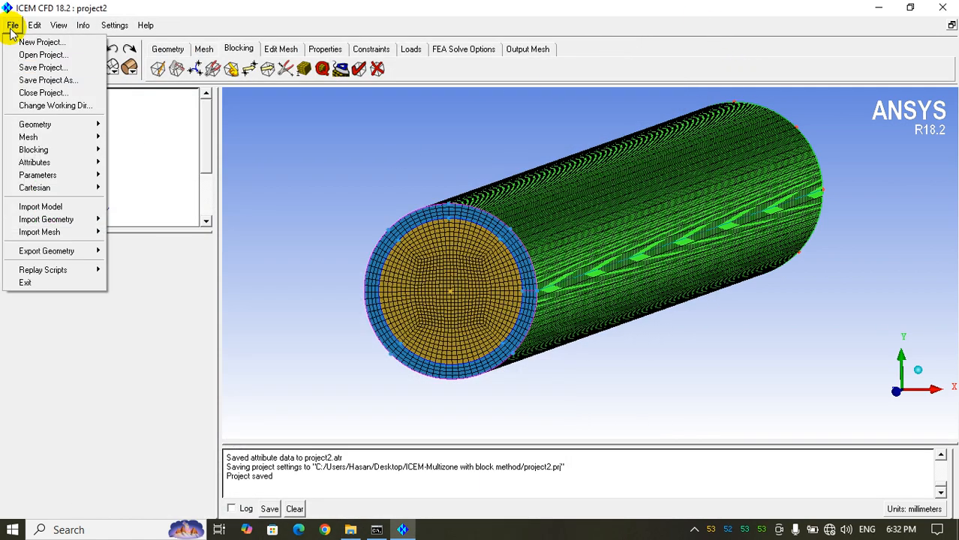
mouse_move(36, 149)
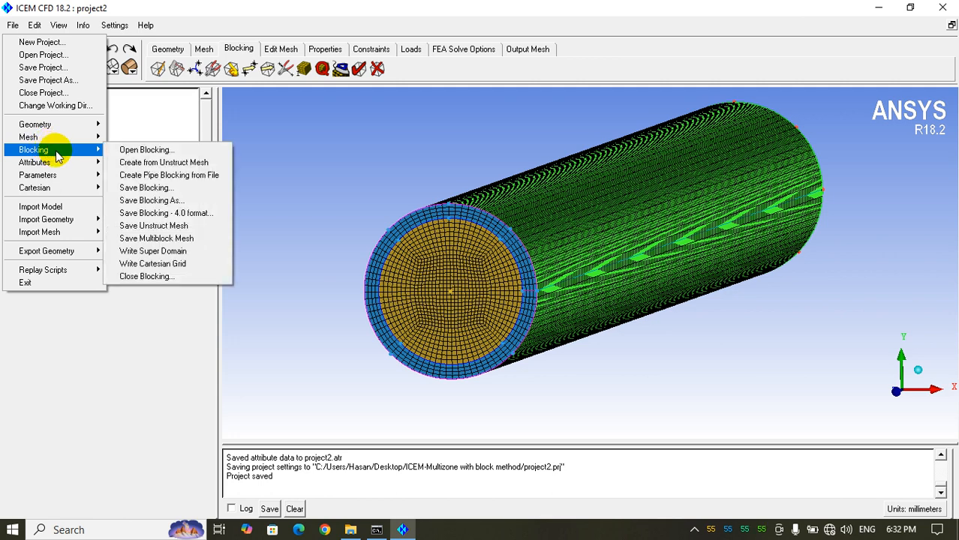
click(150, 225)
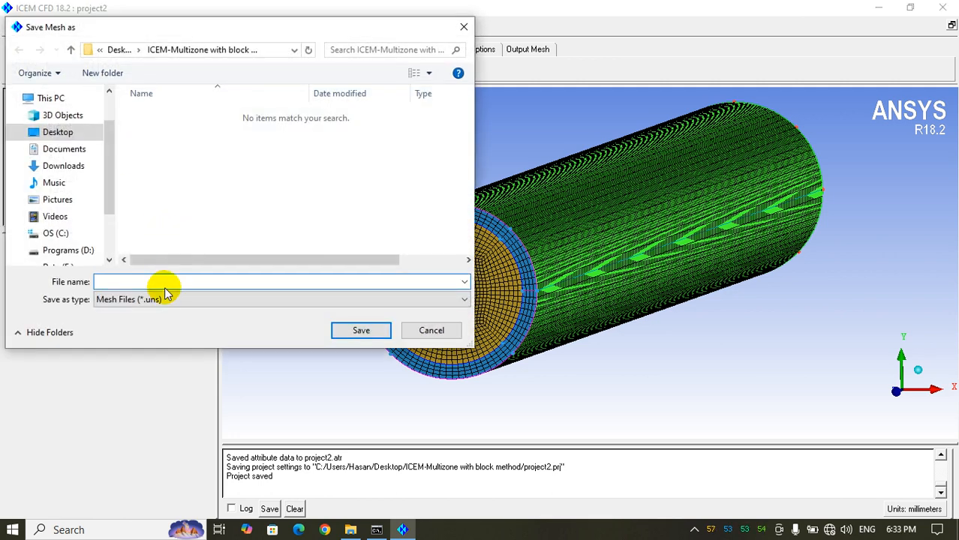
click(187, 299)
click(171, 323)
click(171, 301)
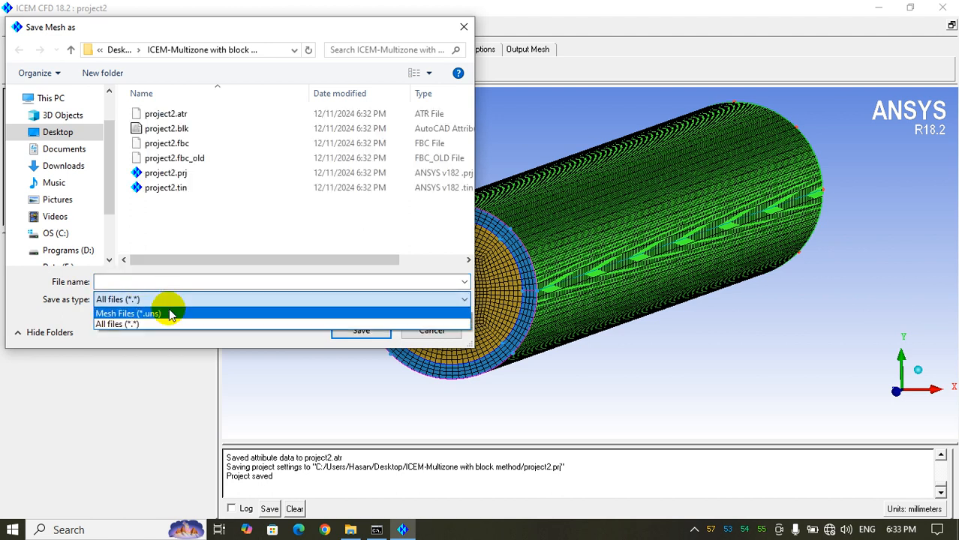
click(171, 313)
Step: Name the unstructured mesh file project2 and save it in the project folder
click(154, 281)
text(p)
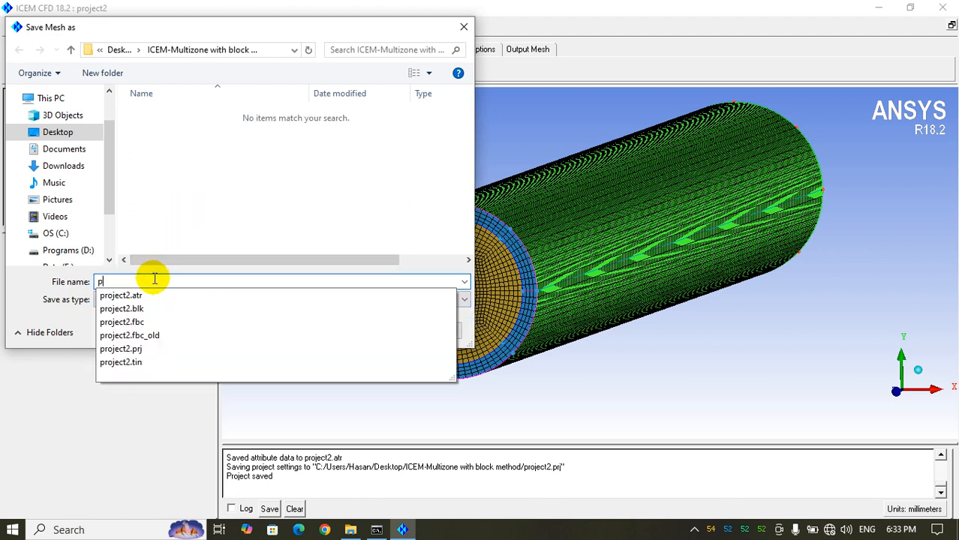
text(ro)
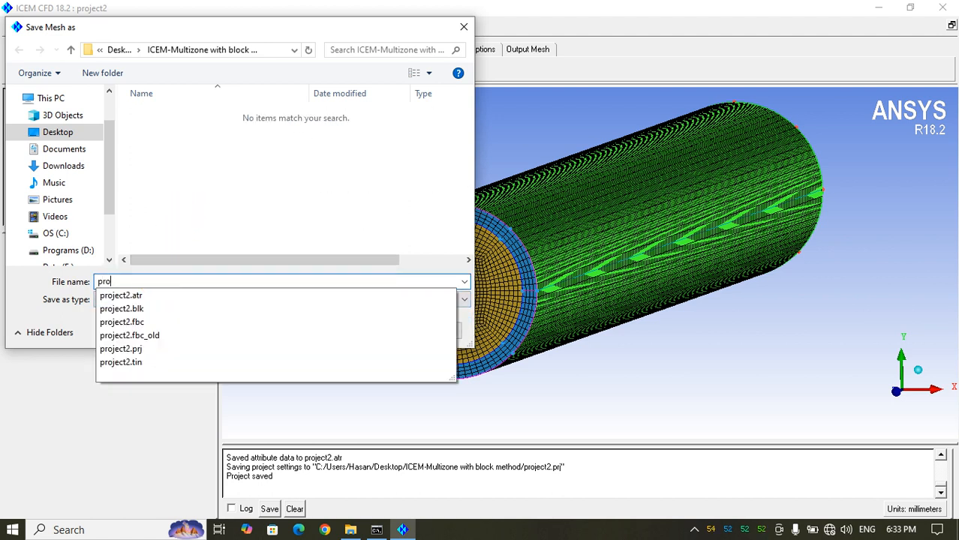
click(163, 351)
click(153, 282)
key(BackSpace)
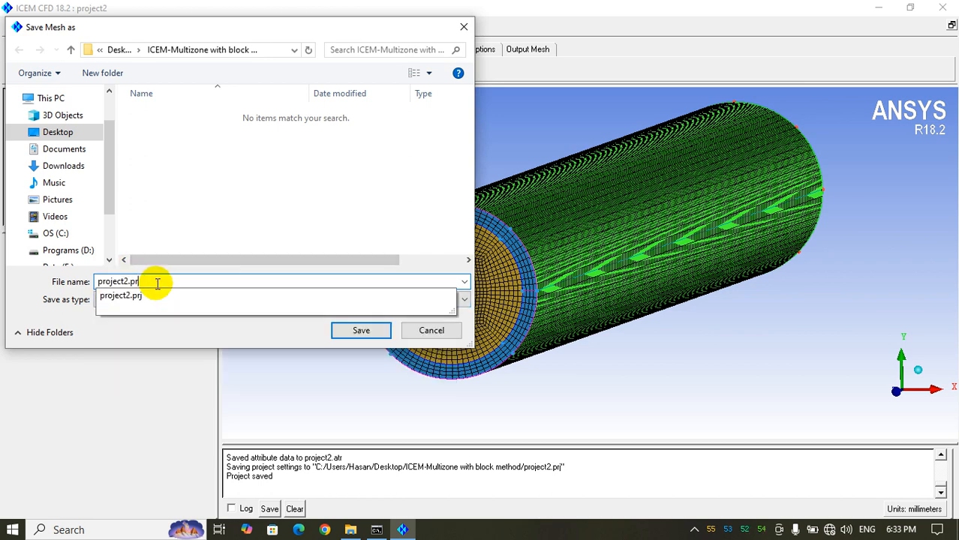
key(BackSpace)
key(BackSpace)
key(BackSpace)
click(242, 214)
click(361, 331)
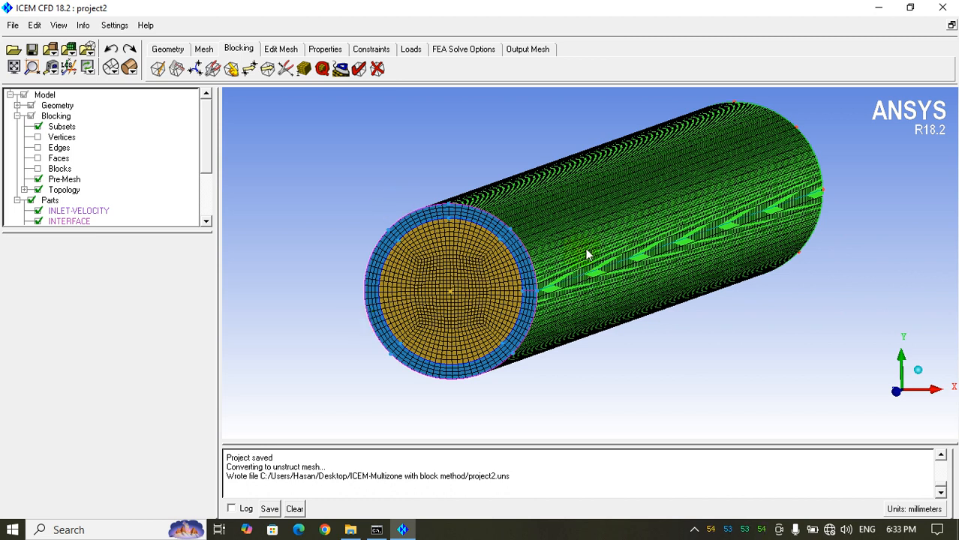
Step: Switch to File Explorer, check the project folder for the mesh file project2.uns, and return to ICEM CFD
click(350, 530)
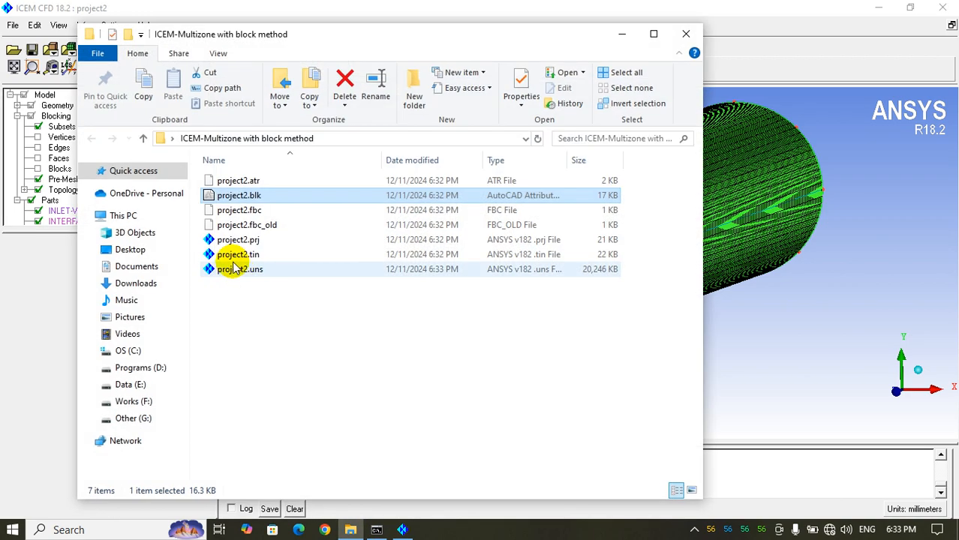
click(229, 270)
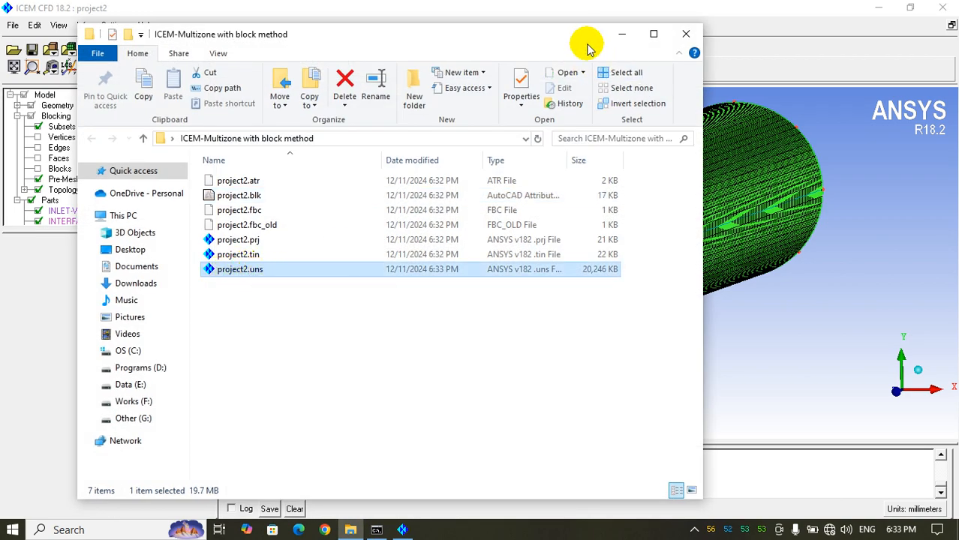
click(621, 33)
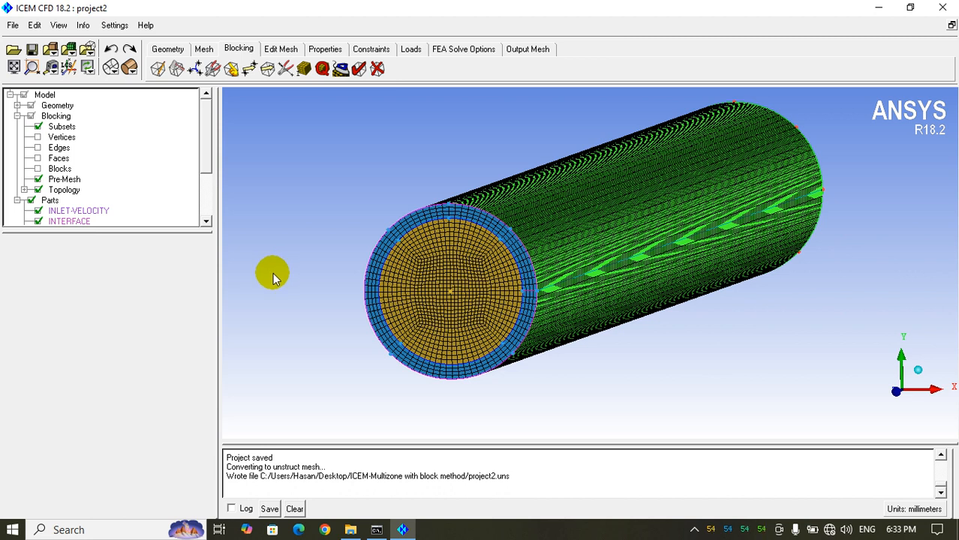
Step: Set ANSYS Fluent as the output solver for the mesh in the solver setup
click(530, 49)
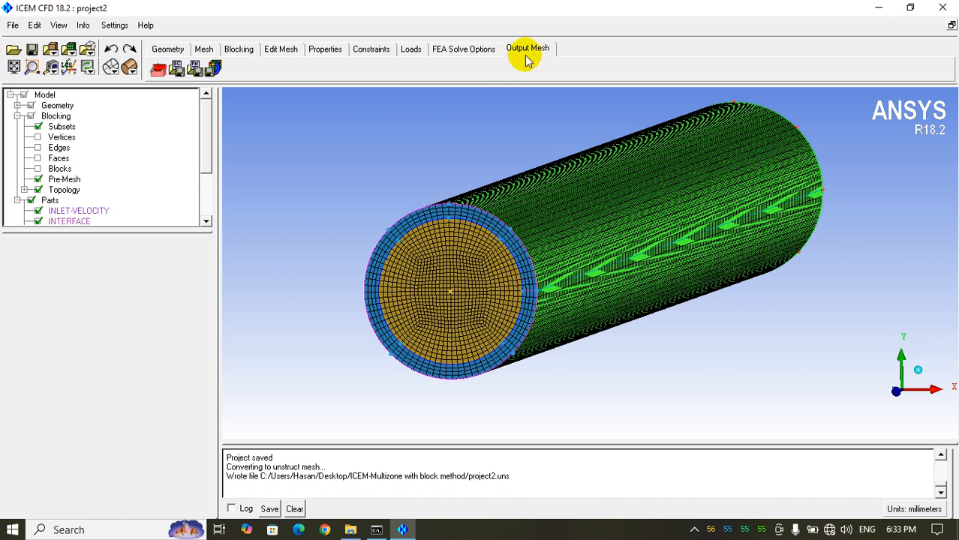
click(158, 68)
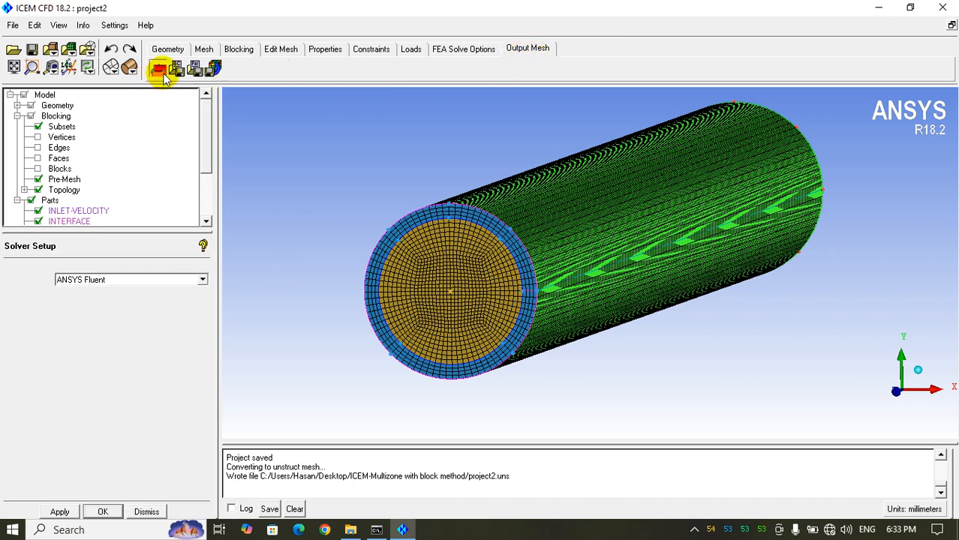
click(96, 279)
click(99, 285)
click(94, 511)
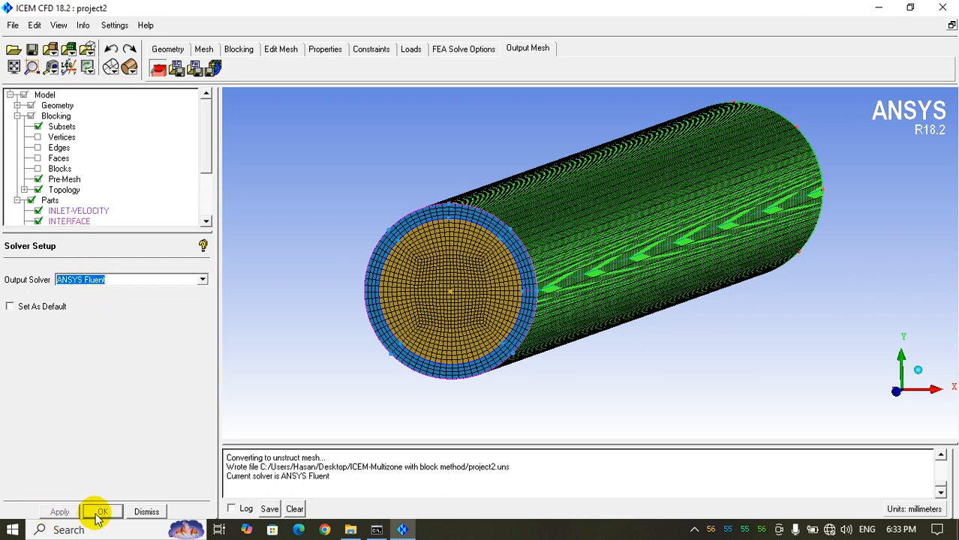
Step: Start writing the solver input, save the current project, and open project2.uns as the mesh to export
click(217, 69)
click(435, 314)
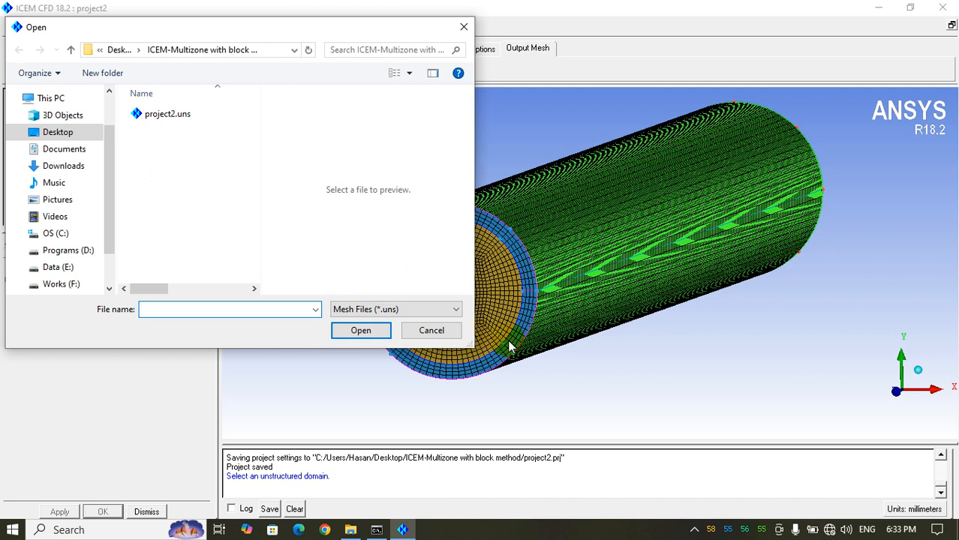
click(184, 117)
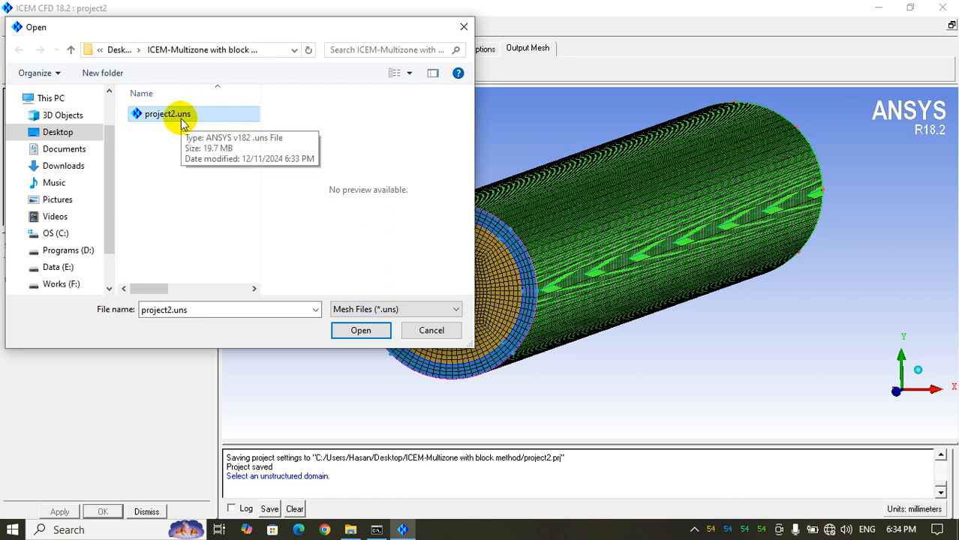
click(357, 328)
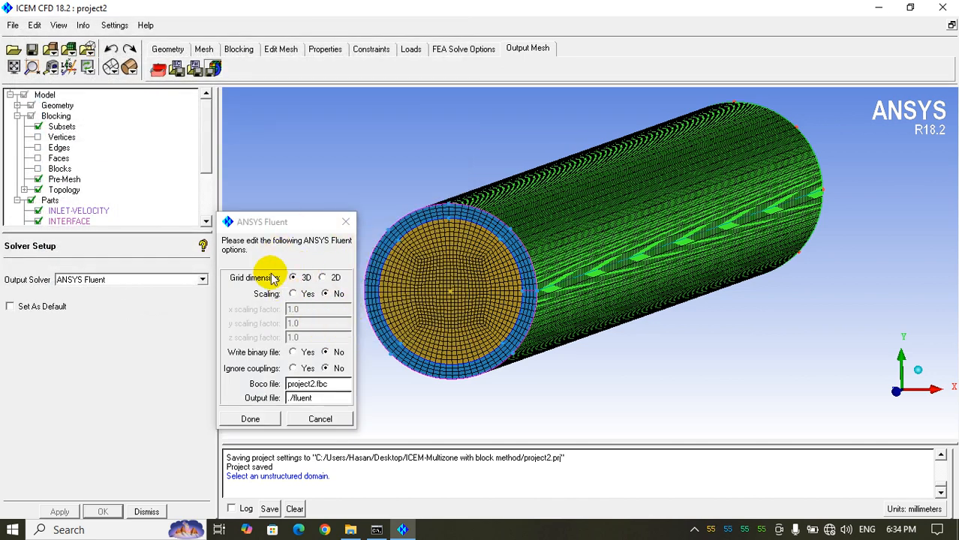
Step: Export the mesh for ANSYS Fluent as a 3D grid without scaling, with project2.fbc as boco file and ./fluent as output file
drag(263, 220, 324, 142)
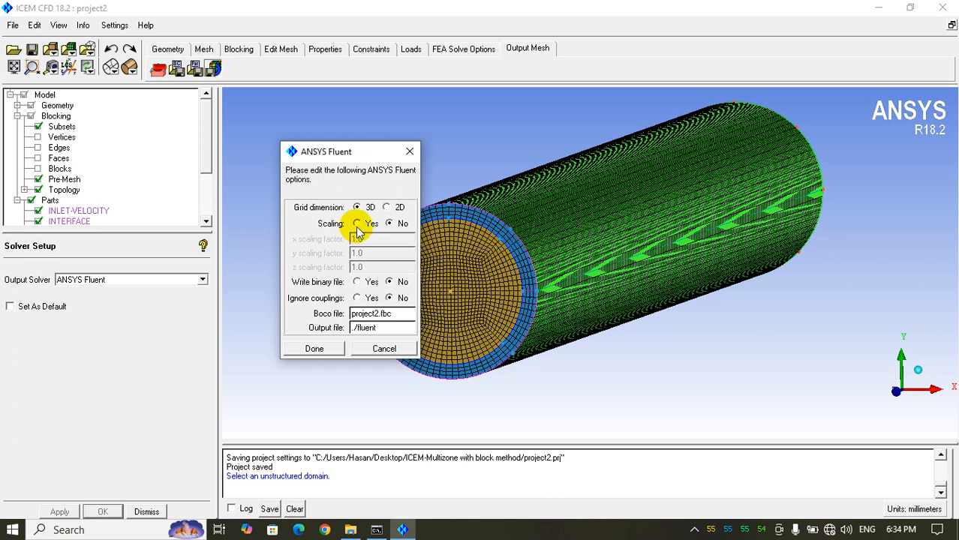
click(356, 223)
click(388, 224)
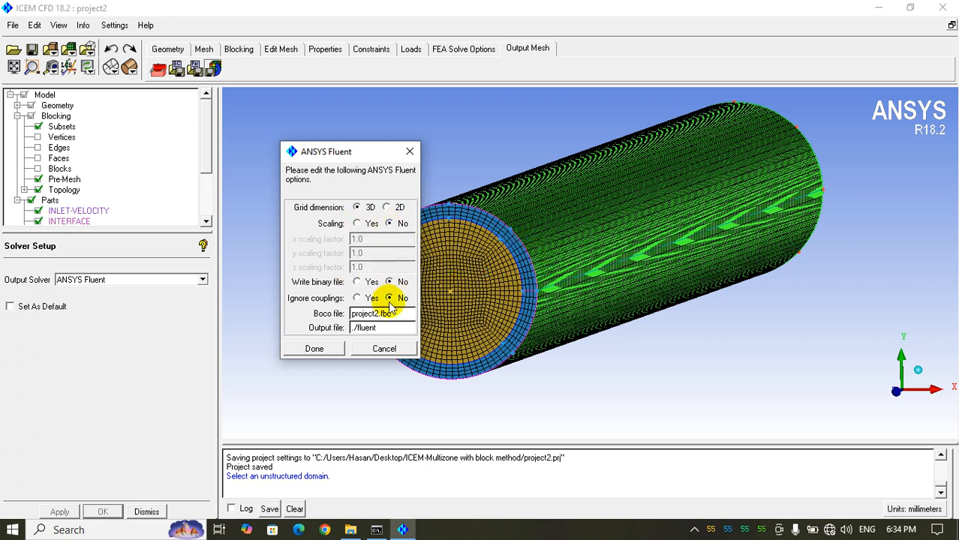
double_click(363, 328)
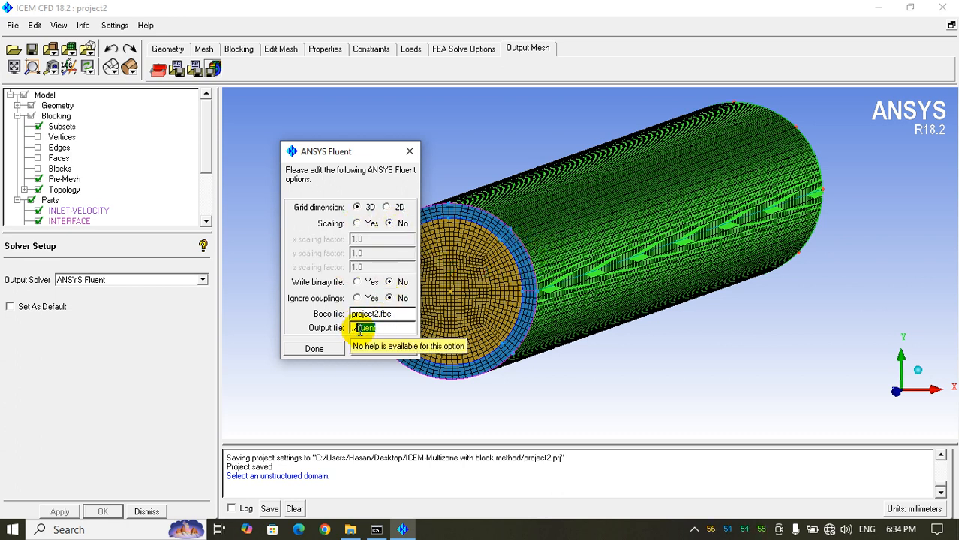
click(380, 330)
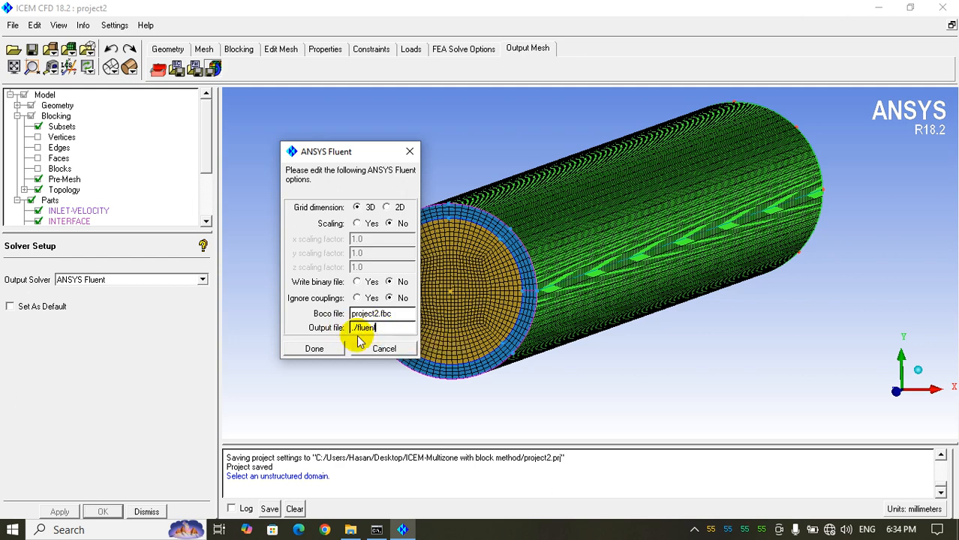
click(326, 348)
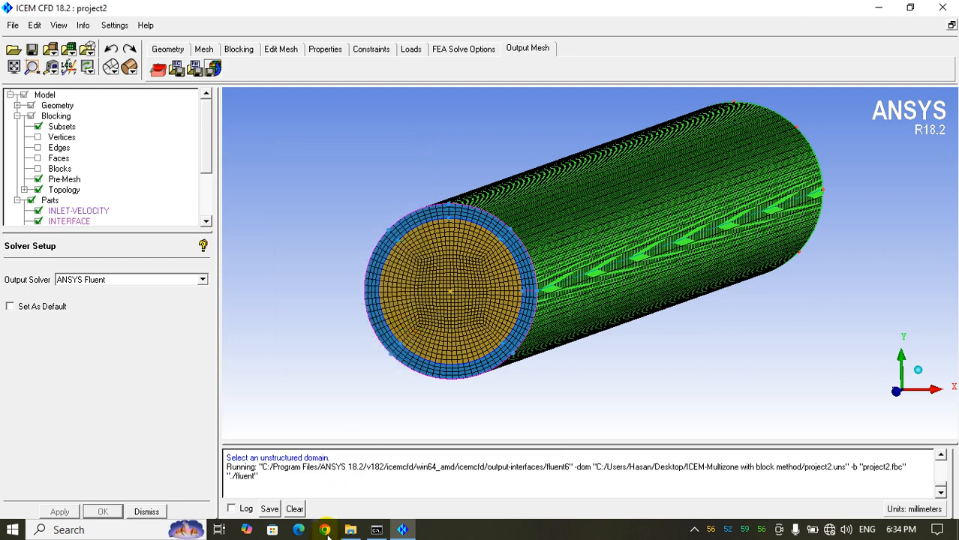
Step: Switch to File Explorer and check the project folder for the exported fluent.msh file
click(349, 530)
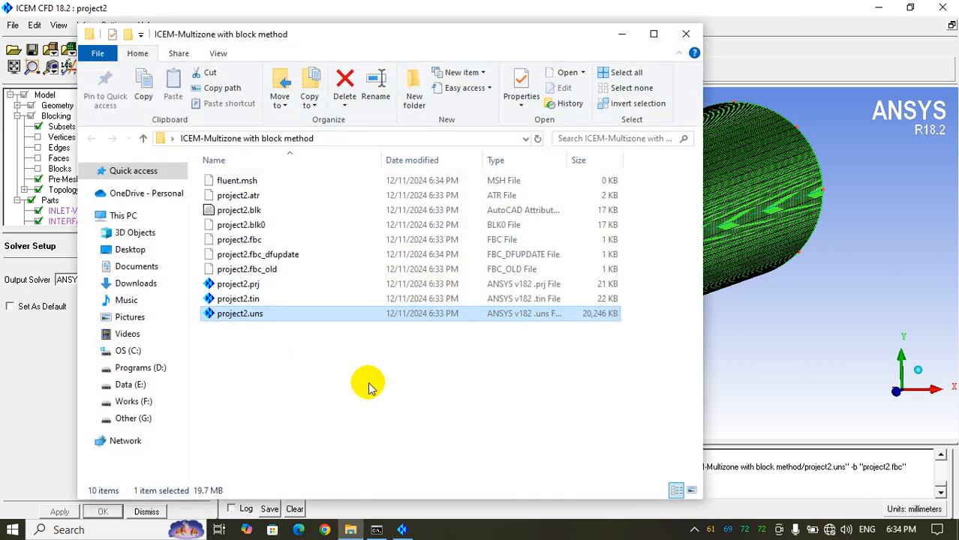
click(270, 182)
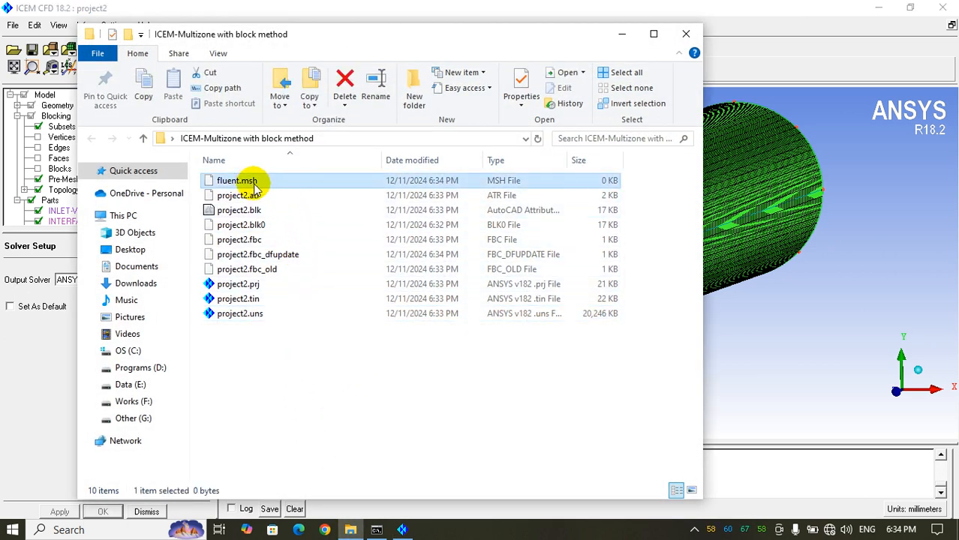
click(342, 364)
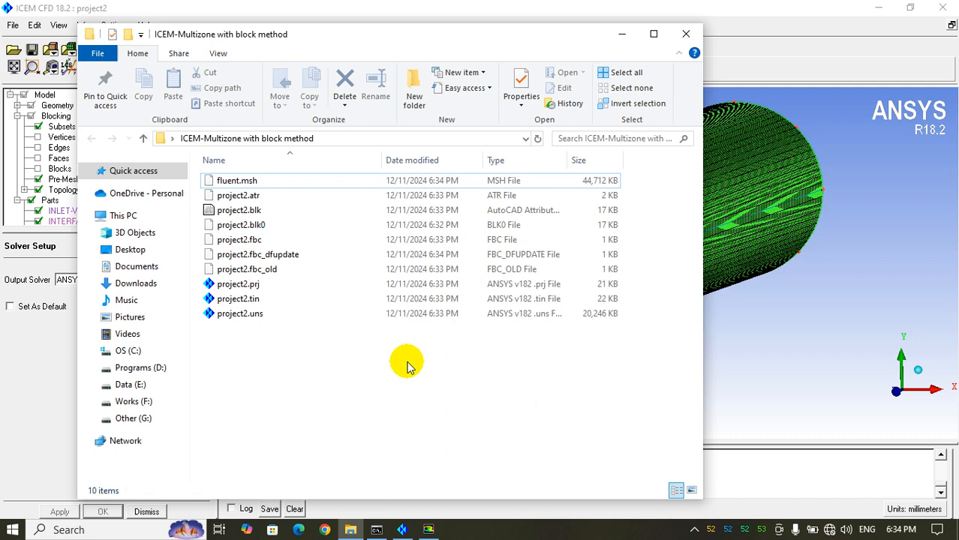
Step: Switch to Fluent Launcher and enable double precision for the 3D solver
click(428, 528)
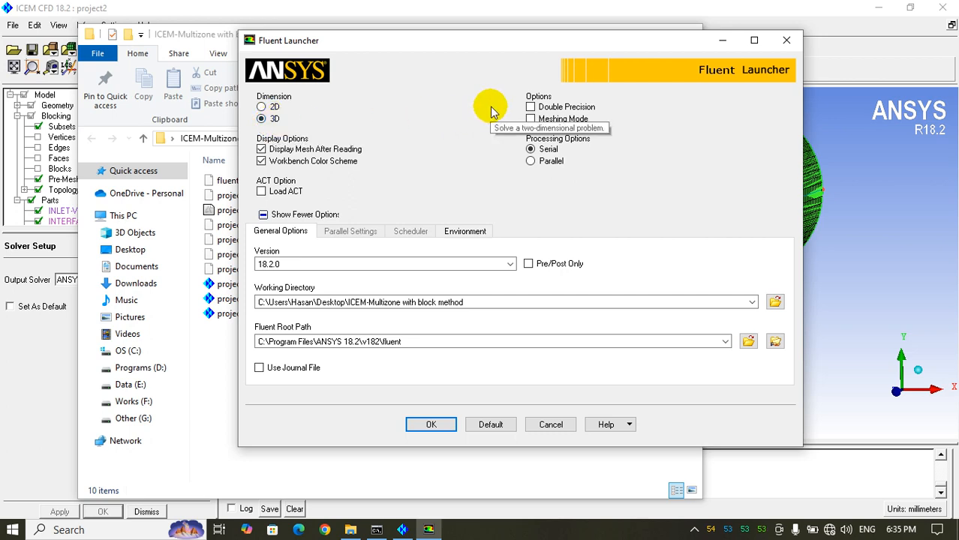
click(530, 107)
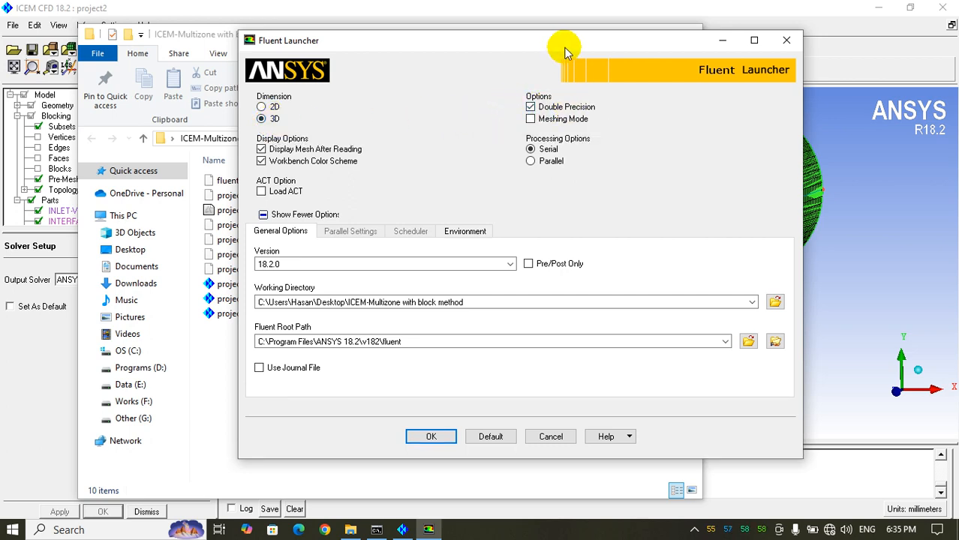
drag(566, 52, 591, 67)
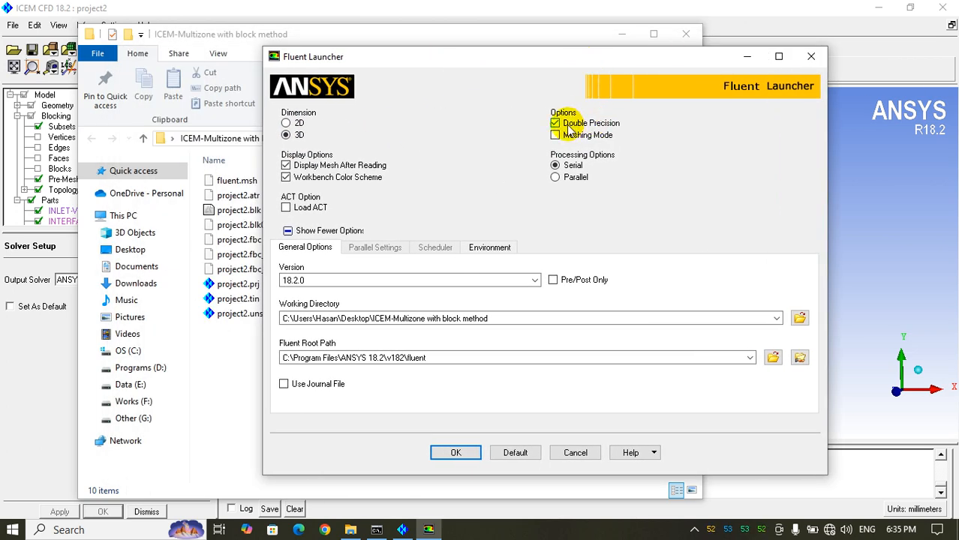
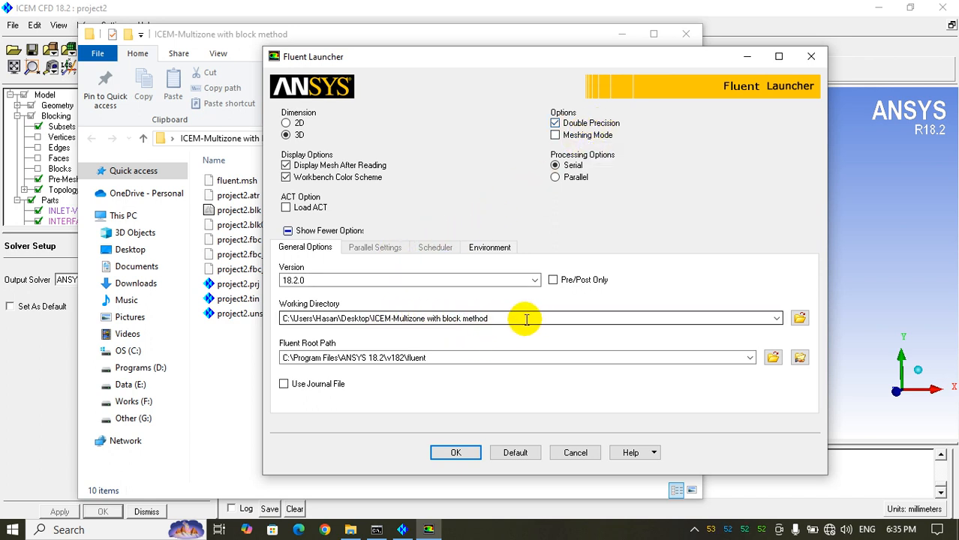
Step: Copy the path of the ICEM-Multizone with block method folder into the launcher's working directory and start Fluent
click(349, 36)
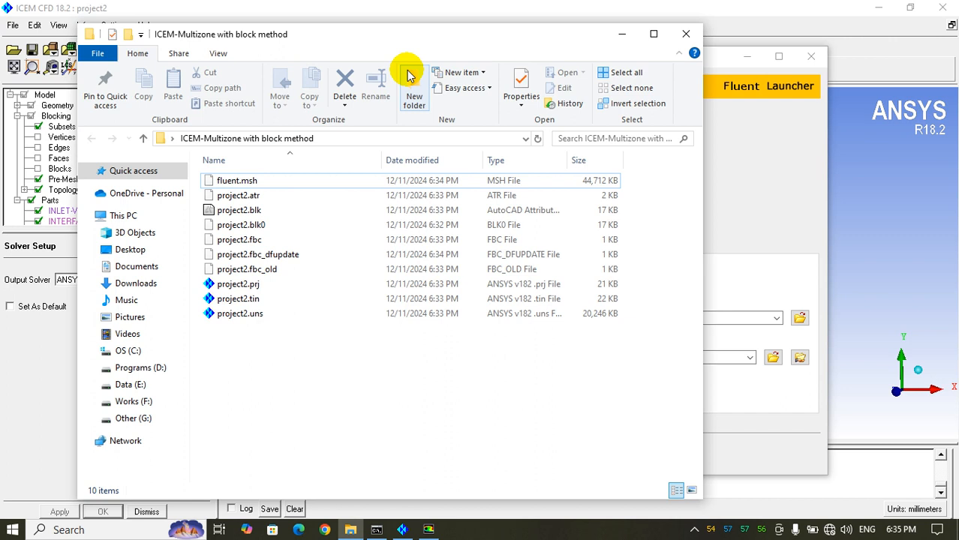
click(478, 140)
key(ctrl+c)
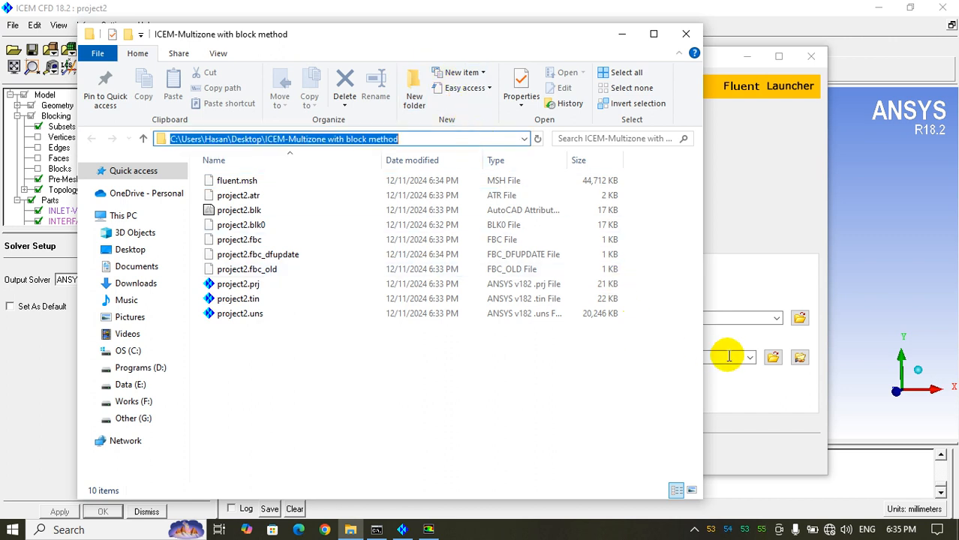
click(763, 261)
click(552, 314)
key(ctrl+a)
key(ctrl+v)
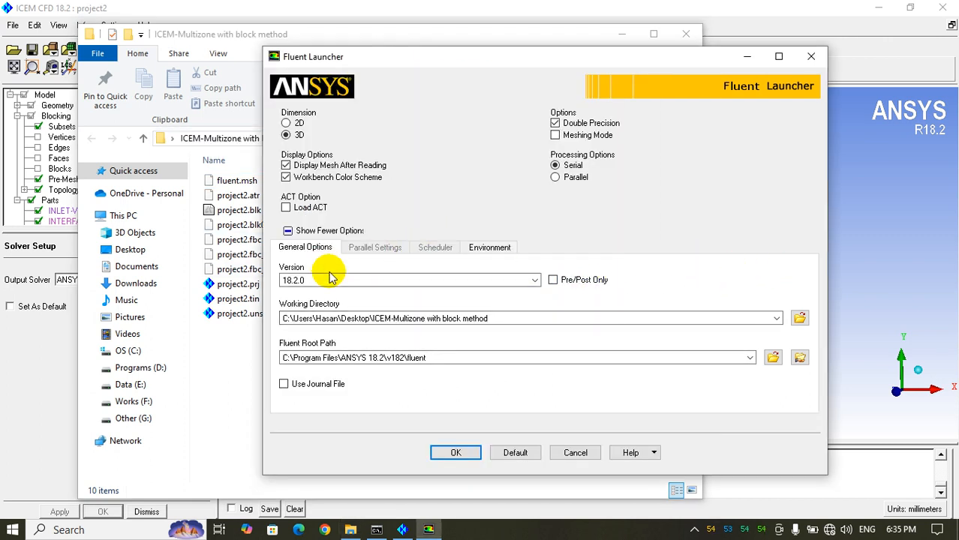
click(456, 453)
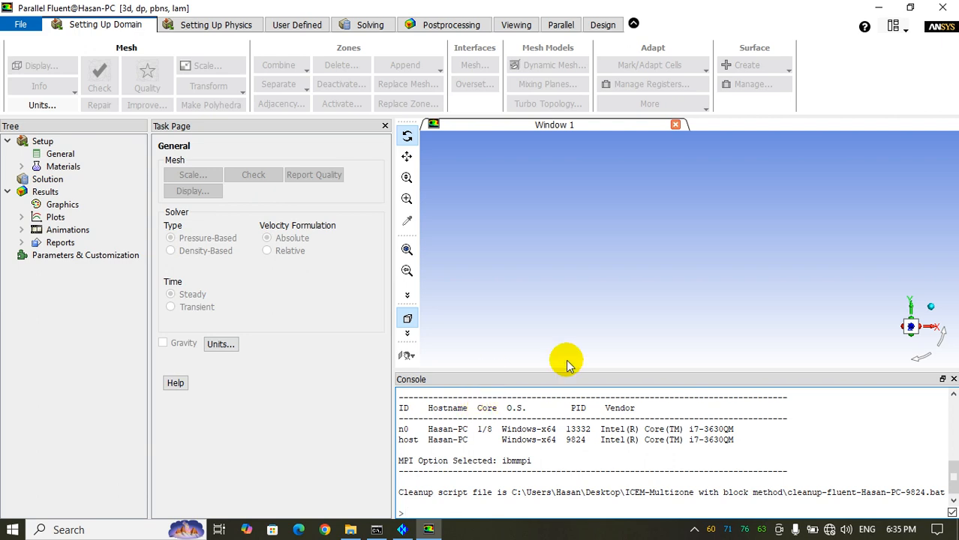
Step: Collapse the ribbon and read the mesh file fluent.msh from the working directory into Fluent
click(633, 23)
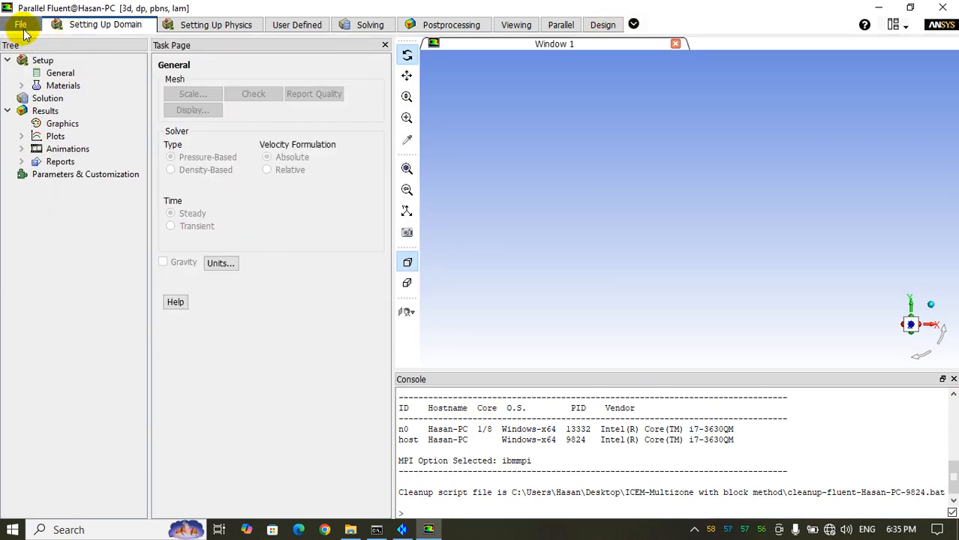
click(21, 24)
mouse_move(34, 40)
click(153, 43)
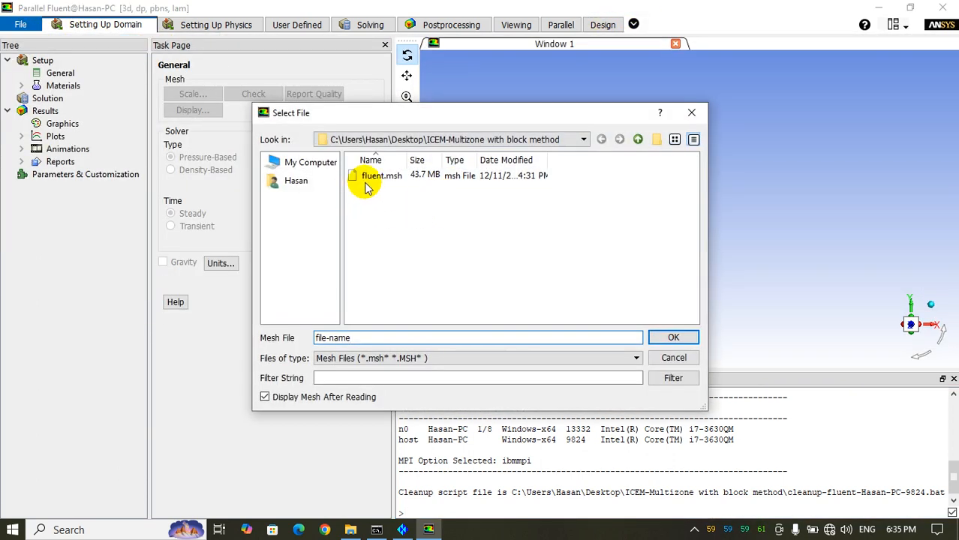
click(381, 176)
click(658, 339)
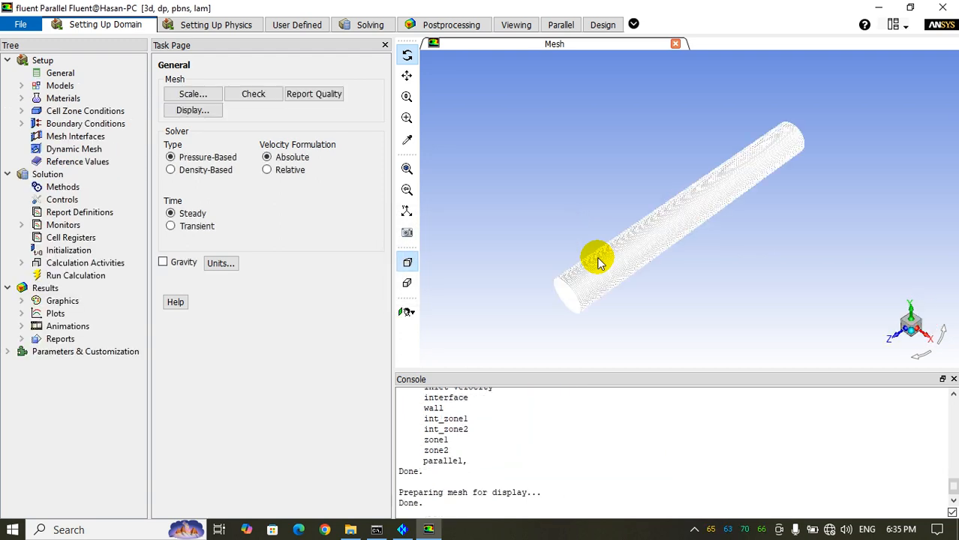
Step: Scale the pipe mesh by converting units, specifying that it was created in mm
drag(645, 279, 592, 201)
scroll(632, 264, up, 8)
scroll(806, 286, down, 5)
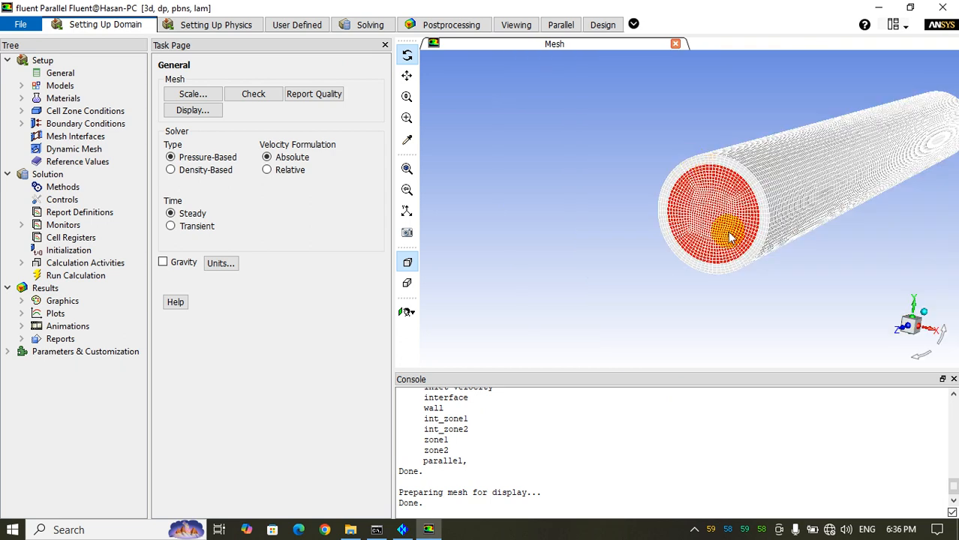
click(193, 94)
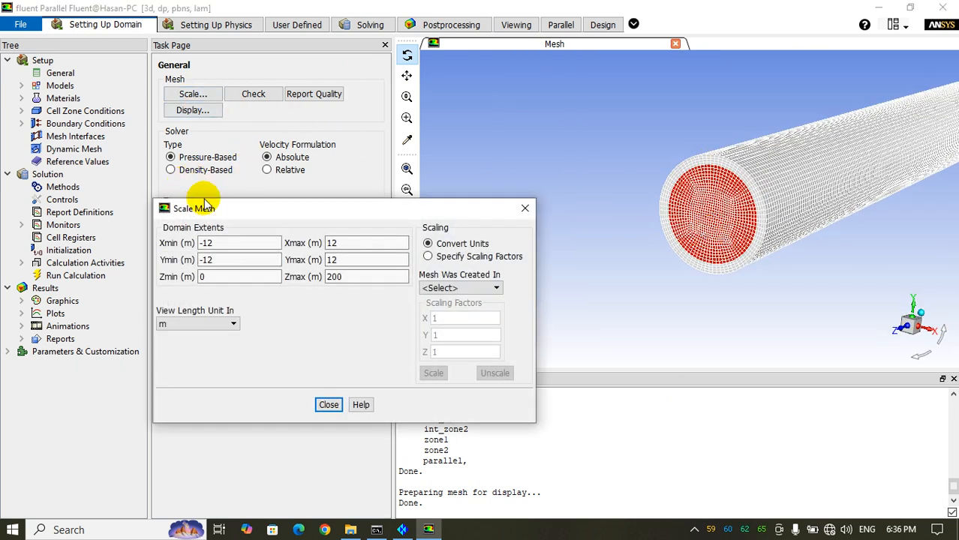
drag(218, 196, 221, 153)
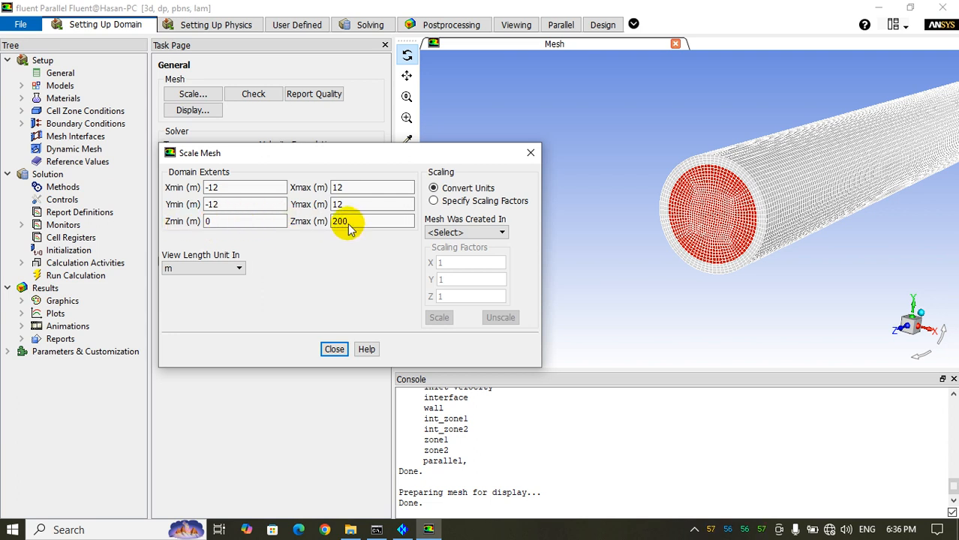
click(455, 233)
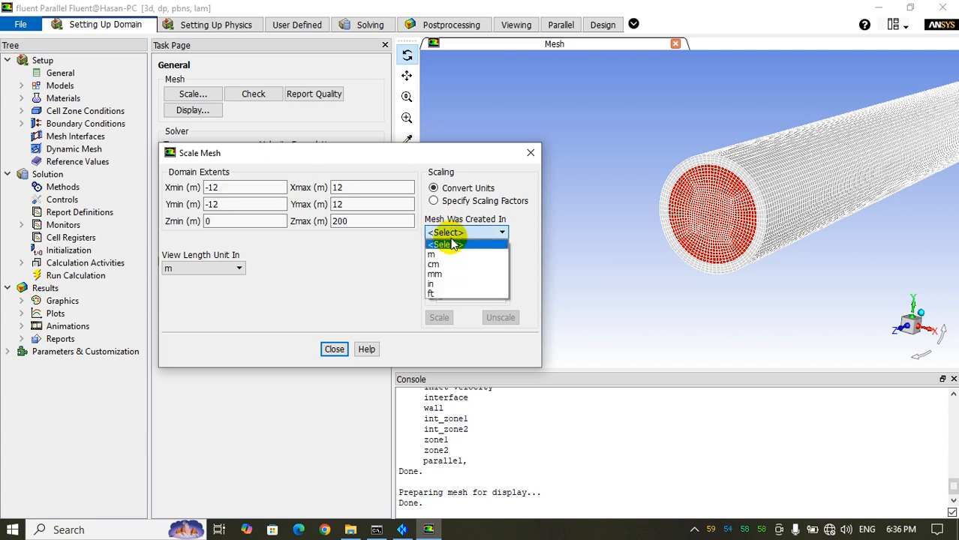
click(454, 274)
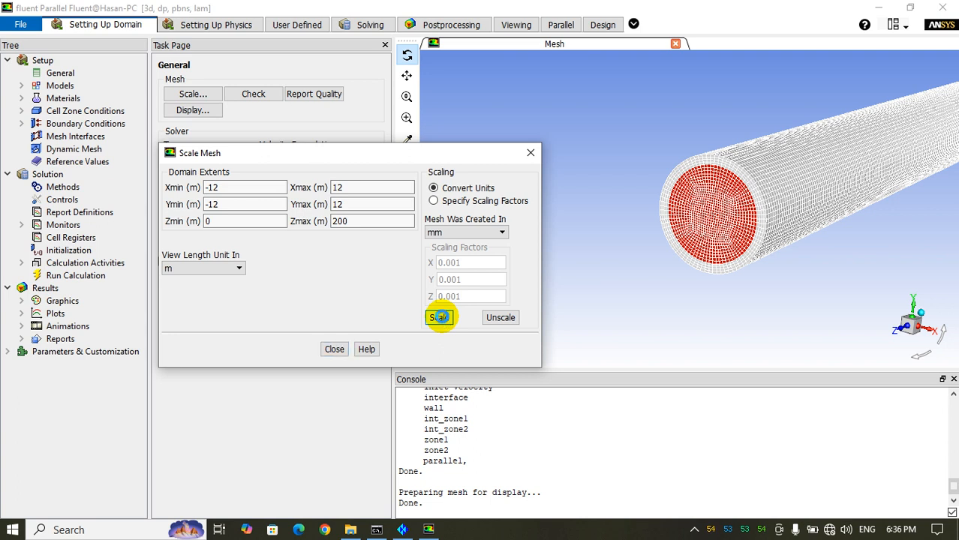
click(439, 317)
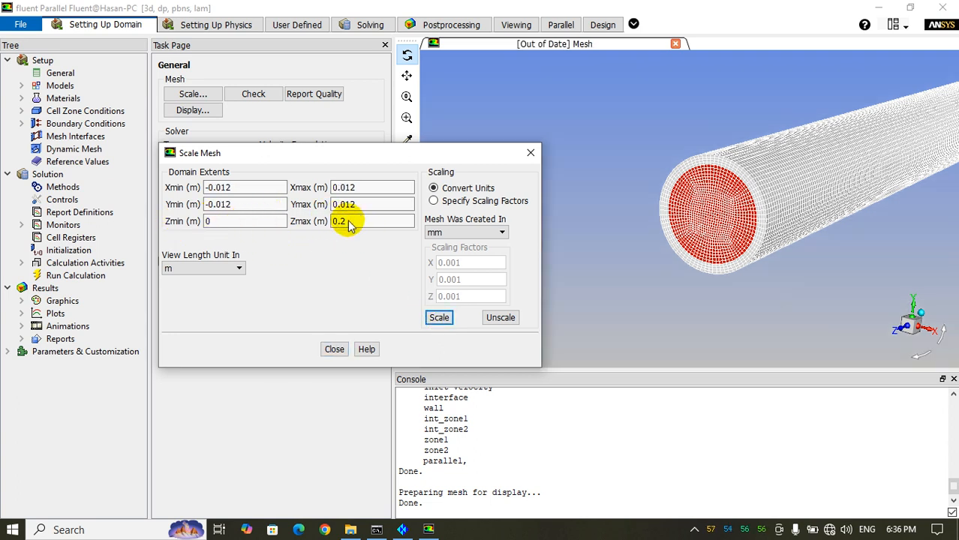
click(334, 349)
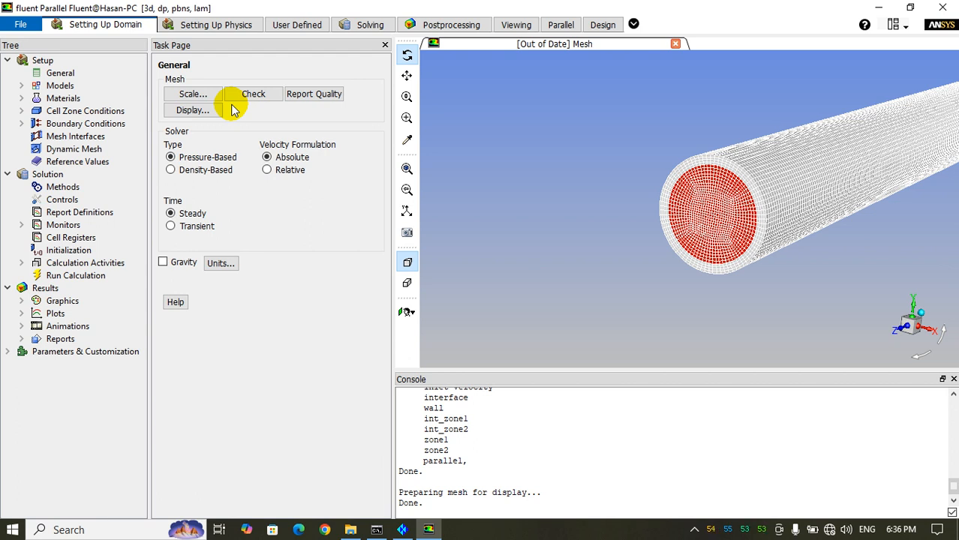
Step: Redisplay the scaled mesh with edges and faces on the inlet-velocity, interface, outlet, wall, wallside-1 and wallside-2 surfaces
click(194, 110)
click(280, 390)
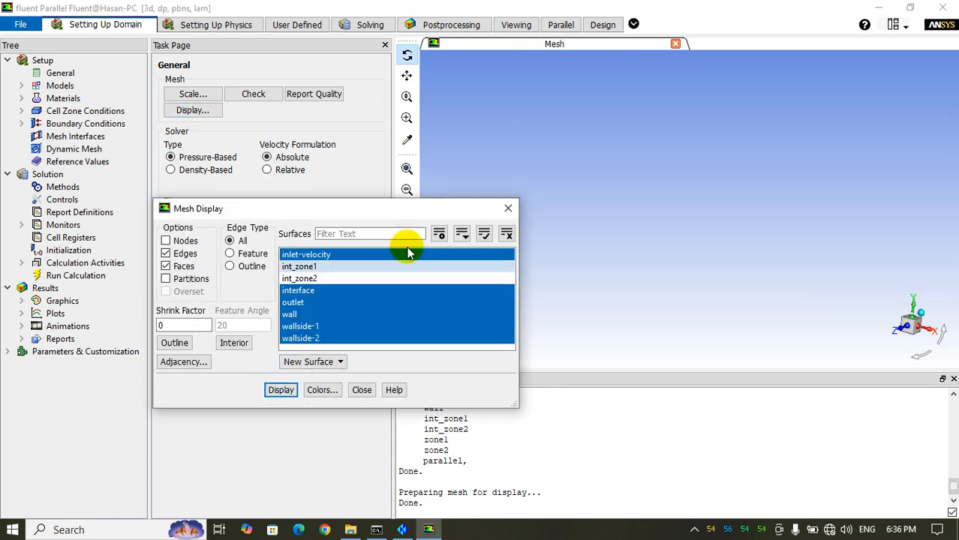
drag(405, 201, 397, 135)
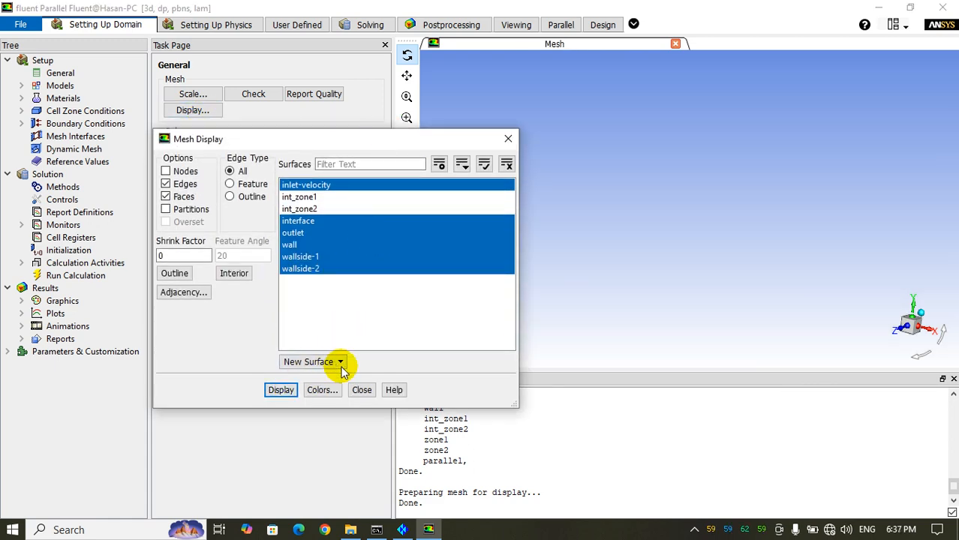
click(362, 390)
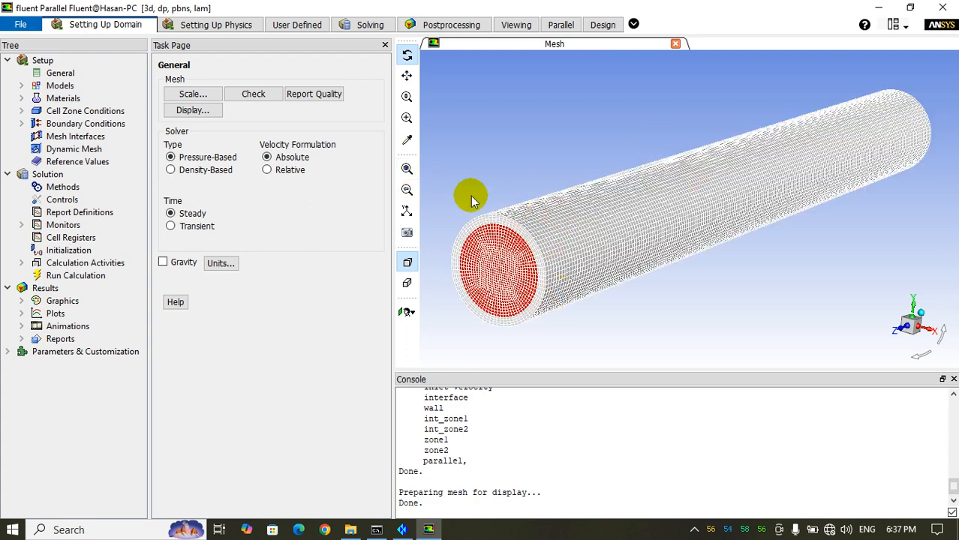
Step: Review the surfaces selected for mesh display and run a mesh check
click(193, 111)
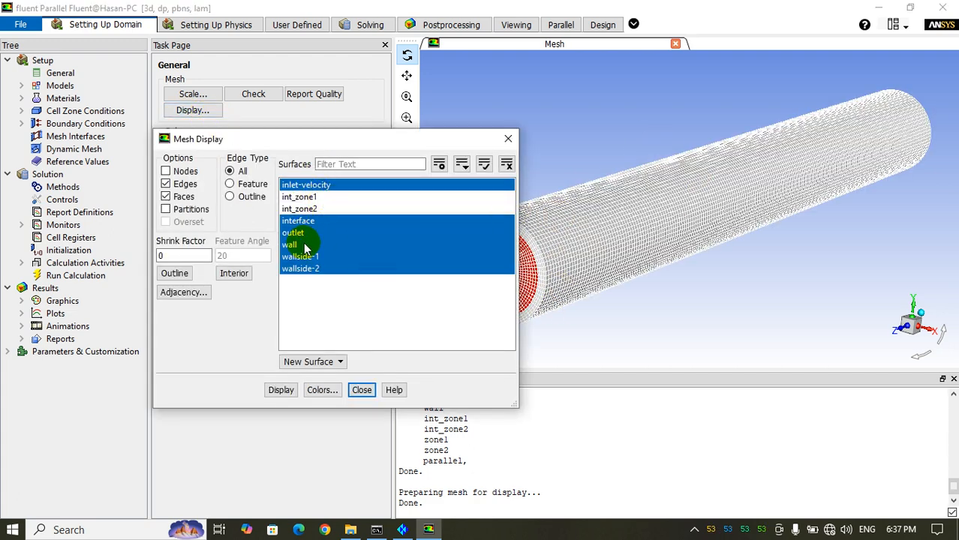
click(362, 391)
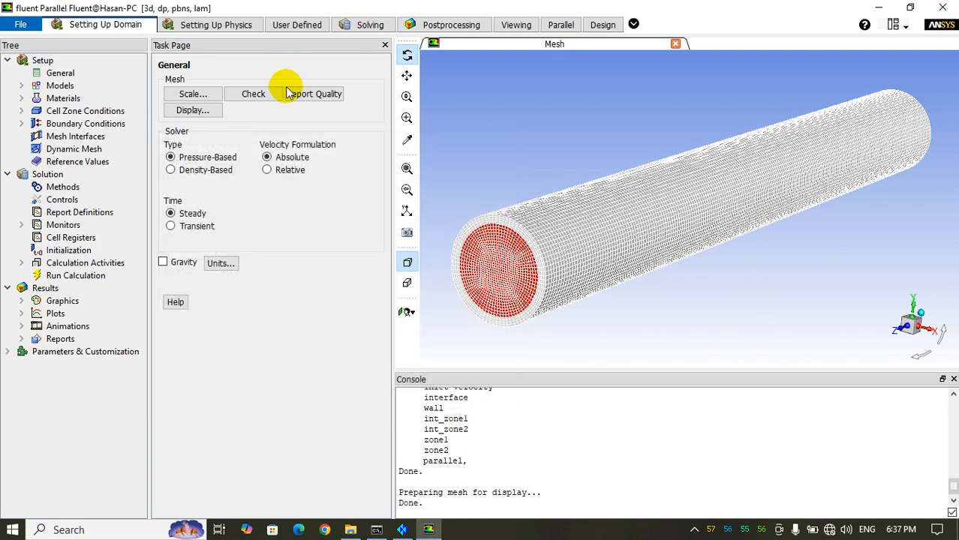
click(254, 97)
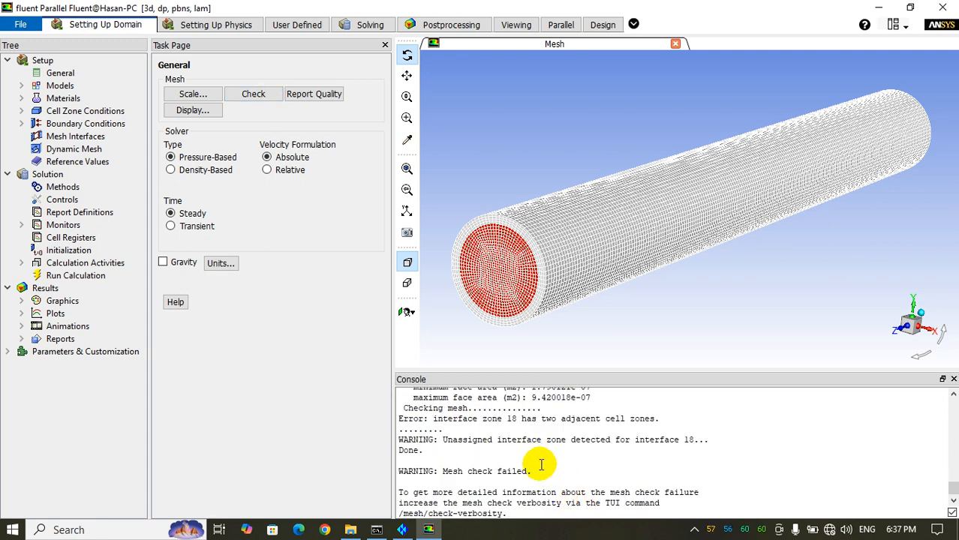
Step: Review the volume and face area statistics from the mesh check, and report the mesh quality to inspect the minimum orthogonal quality
scroll(541, 464, up, 3)
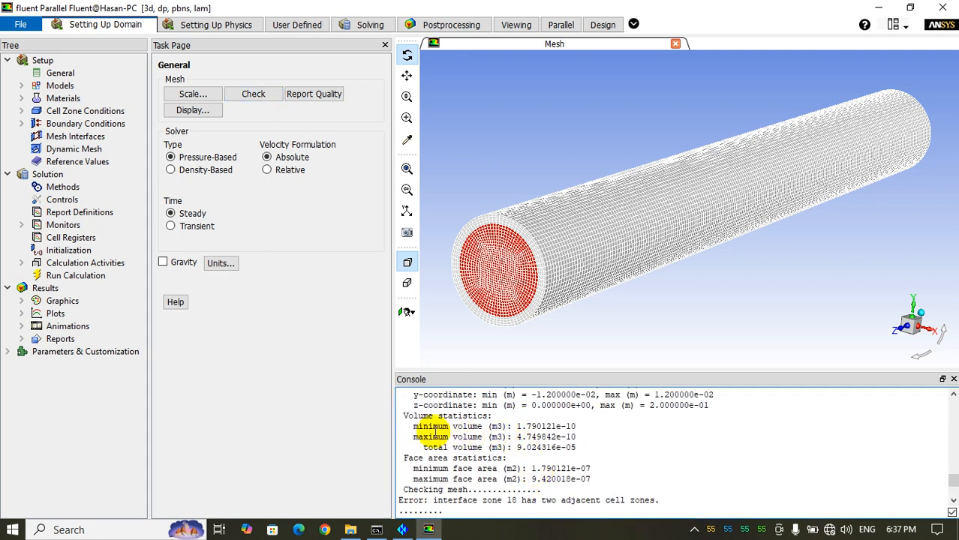
scroll(525, 443, up, 1)
scroll(525, 458, down, 1)
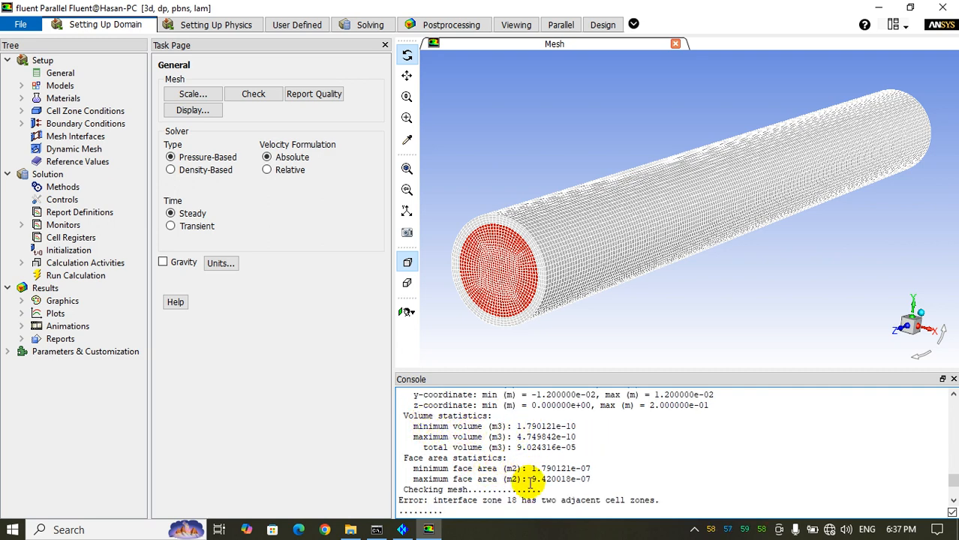
scroll(530, 484, up, 1)
scroll(531, 469, down, 3)
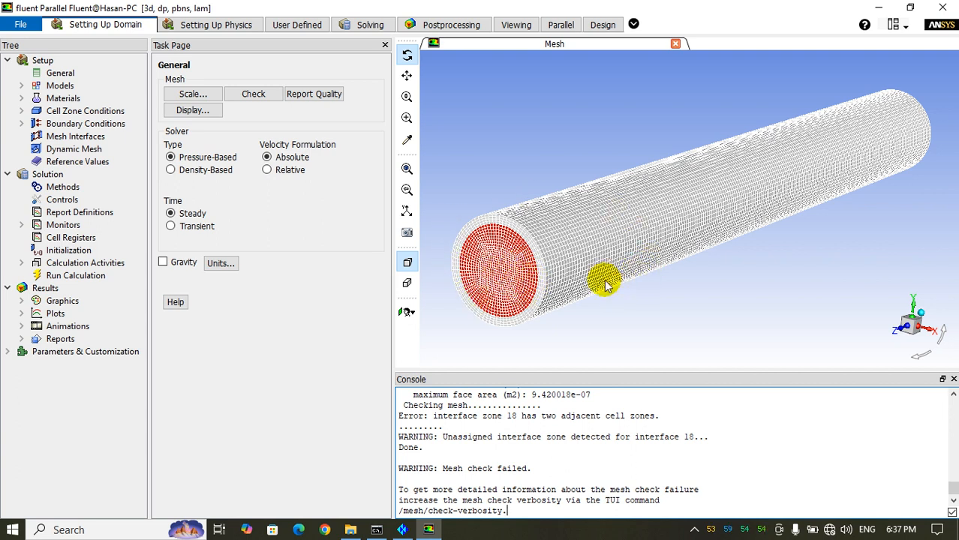
click(311, 94)
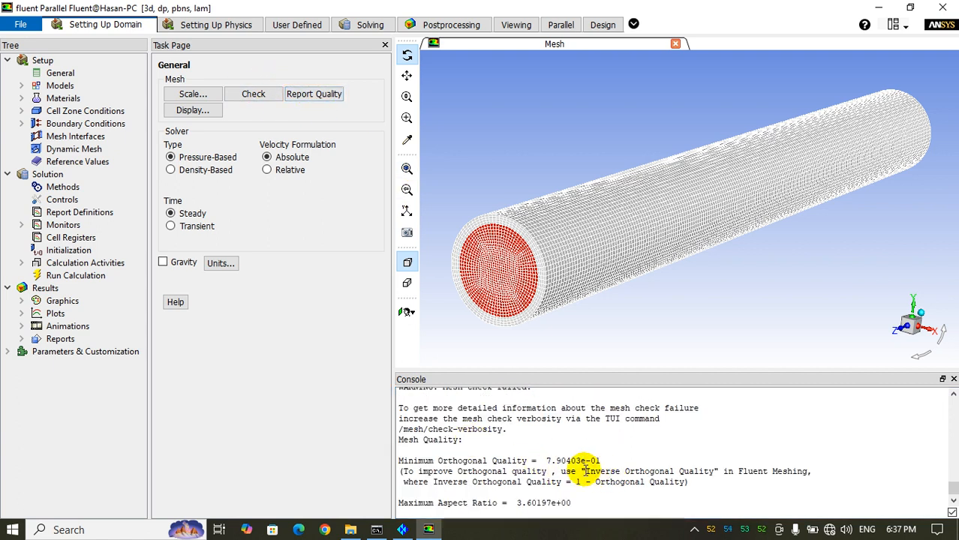
drag(544, 460, 619, 460)
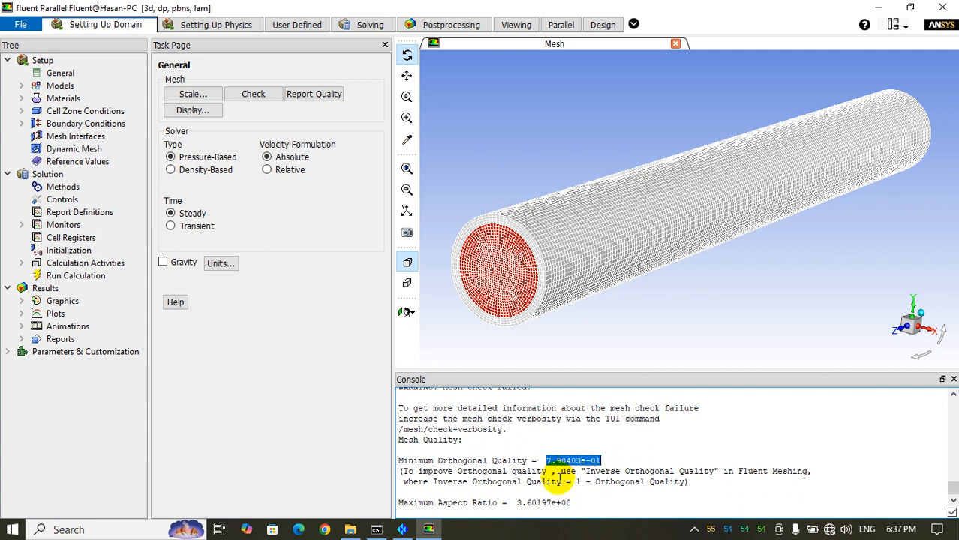
Step: Enable the energy equation in the physical models
double_click(68, 88)
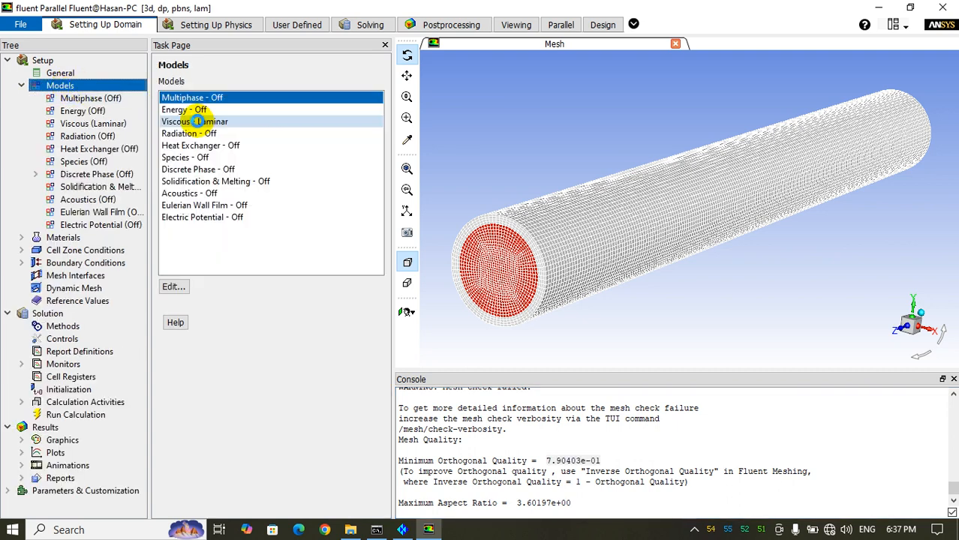
double_click(194, 109)
click(180, 243)
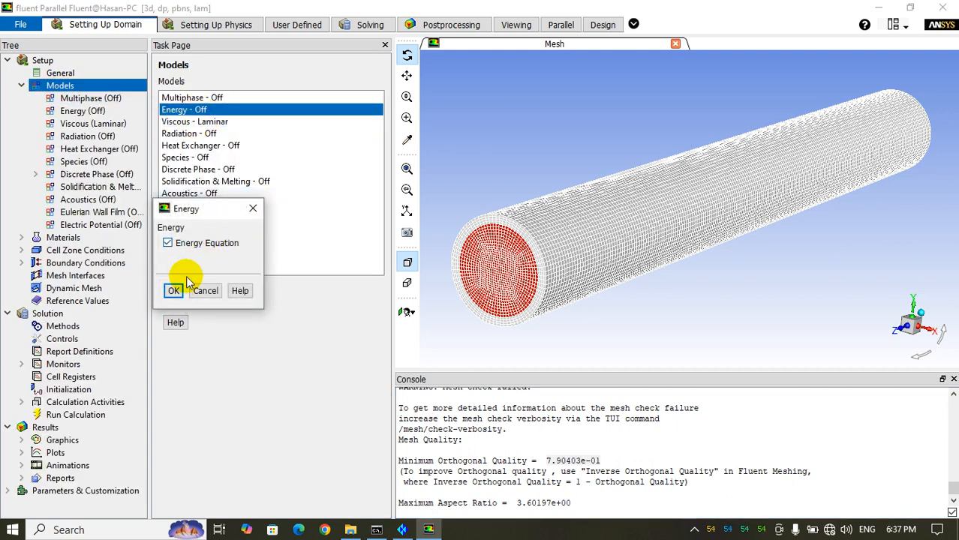
click(174, 290)
click(21, 86)
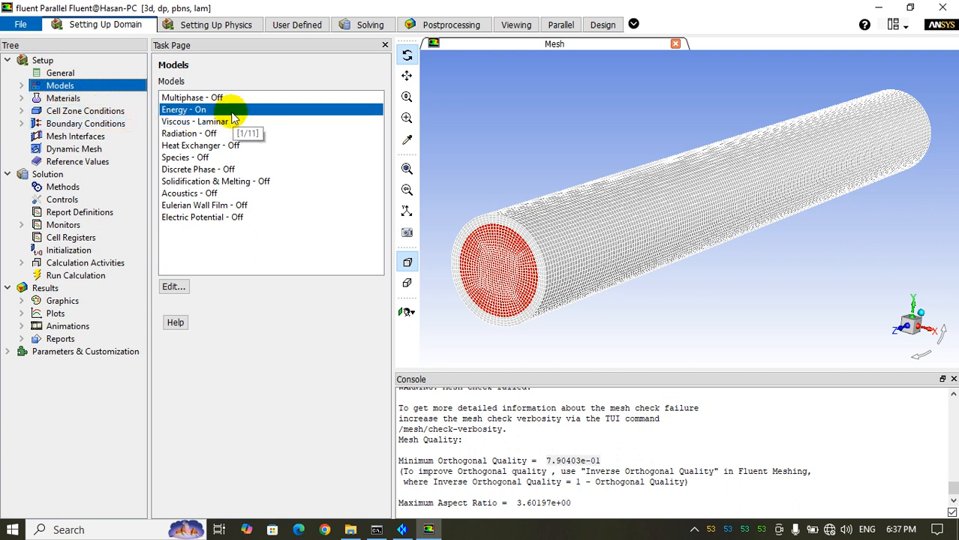
Step: Inspect the types assigned to zone1 and zone2 in the cell zone conditions
double_click(88, 111)
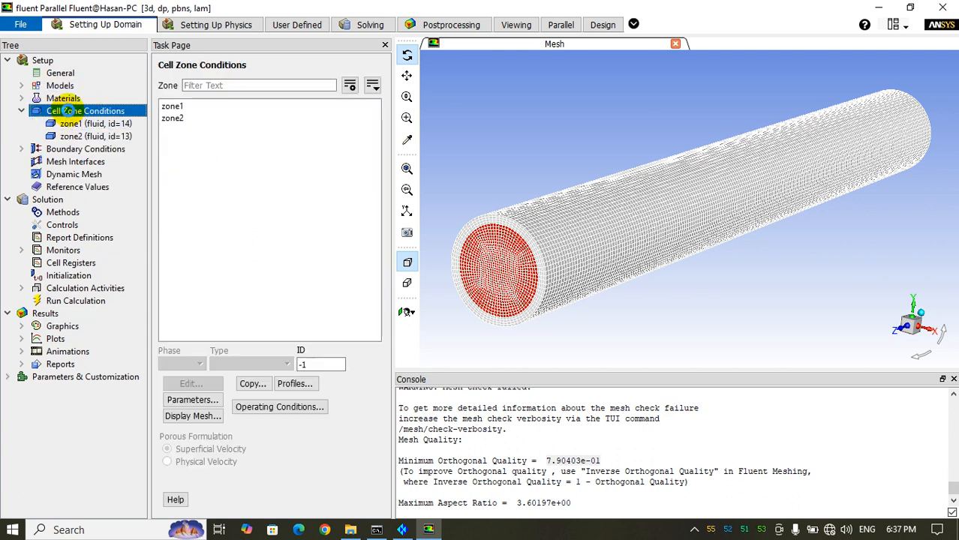
click(180, 106)
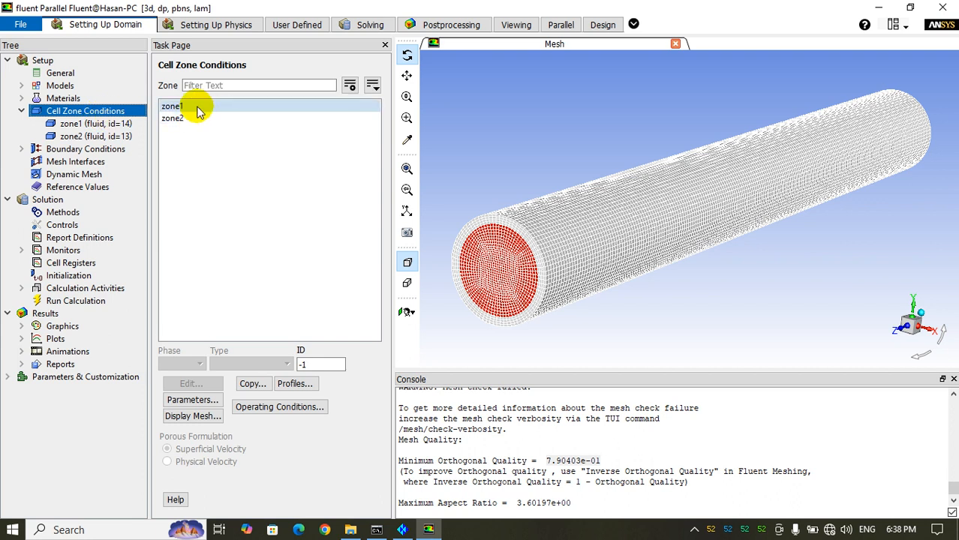
click(192, 118)
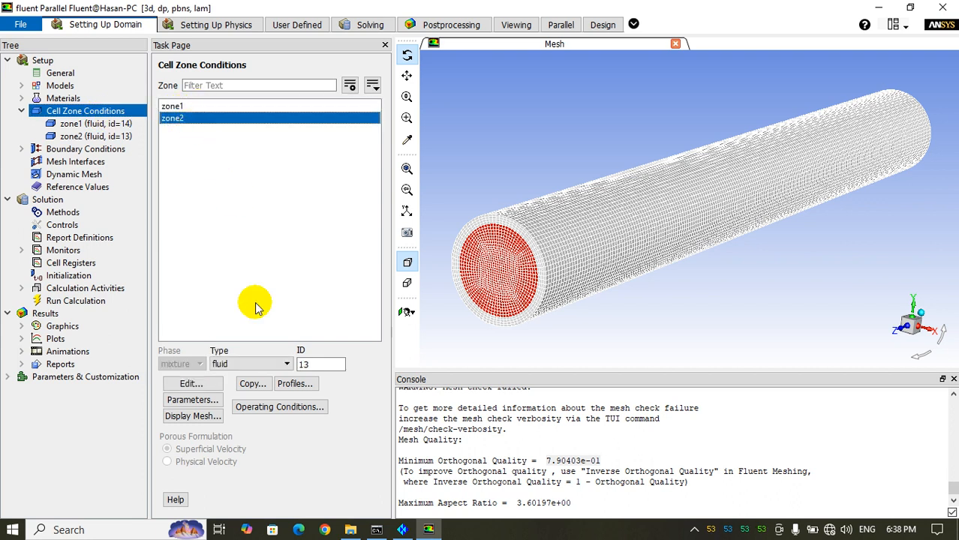
click(214, 107)
click(213, 119)
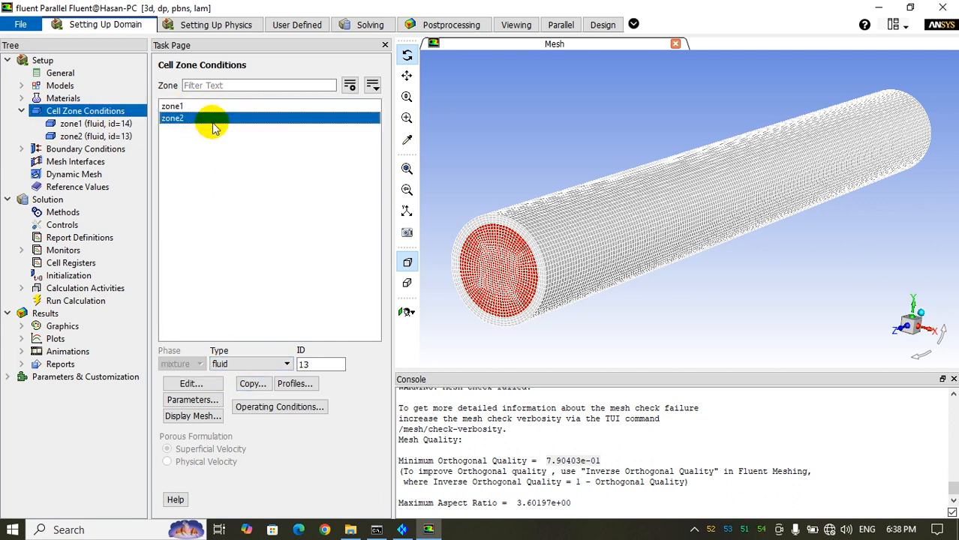
Step: Group the boundary zones by zone type and check the types of inlet-velocity, interface, int_zone1 and int_zone2
double_click(77, 149)
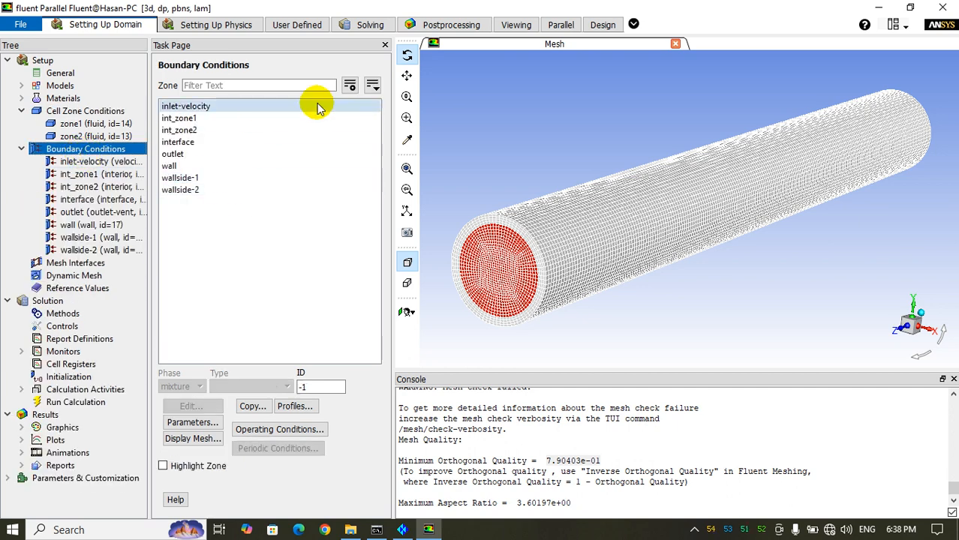
click(373, 87)
click(407, 157)
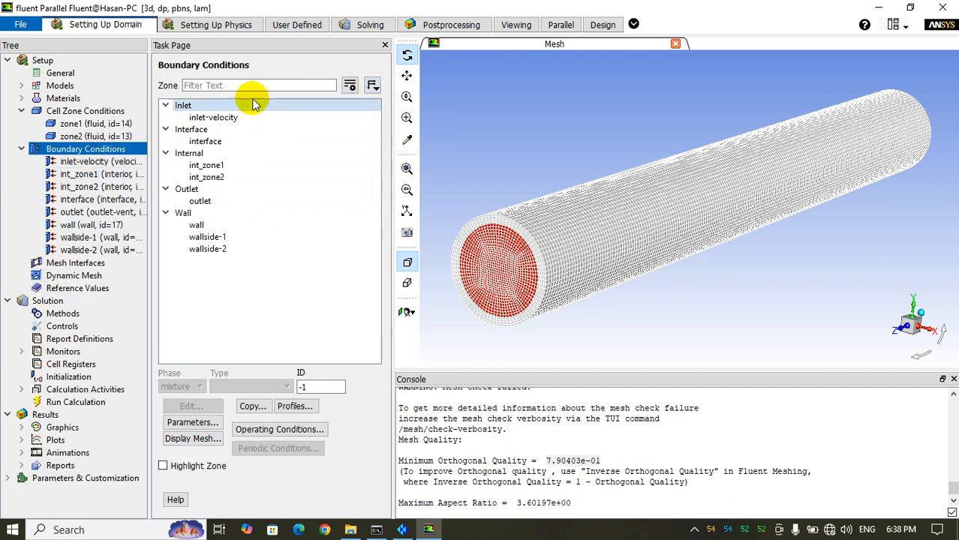
click(210, 118)
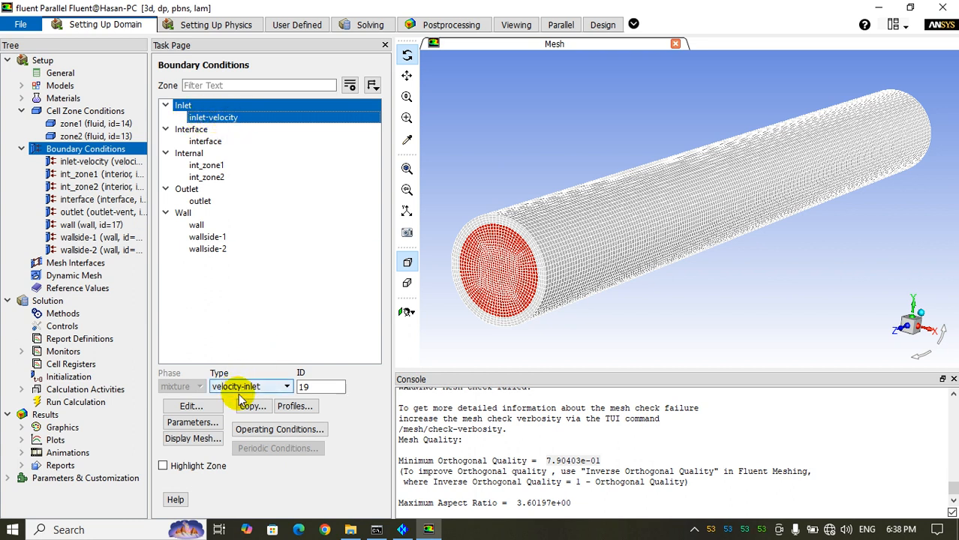
click(225, 141)
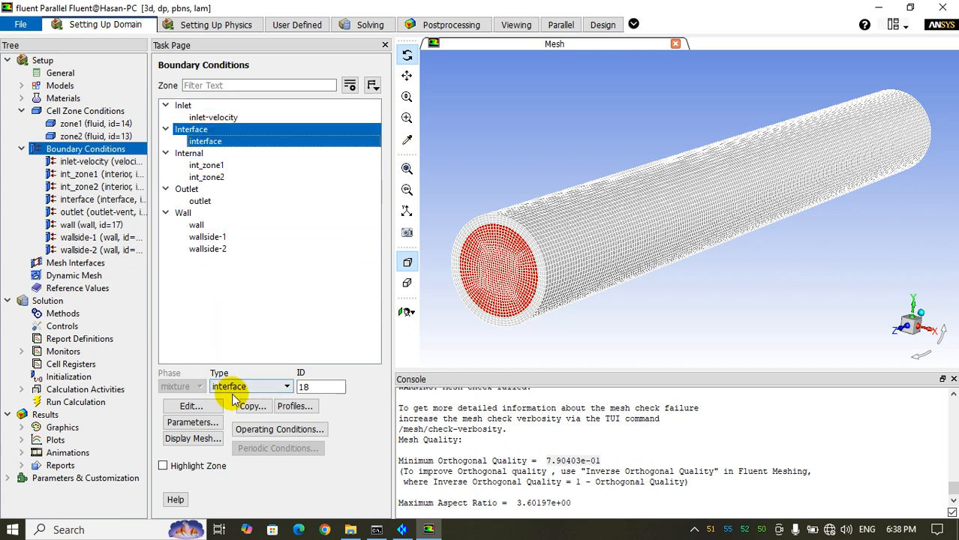
click(214, 166)
click(217, 178)
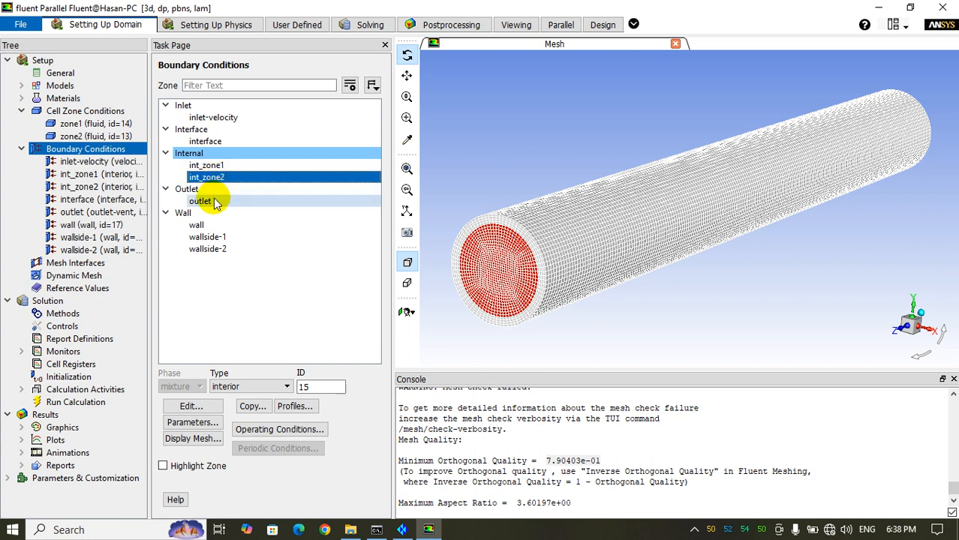
Step: Change the outlet boundary type to pressure-outlet and accept its default settings
click(212, 199)
click(250, 386)
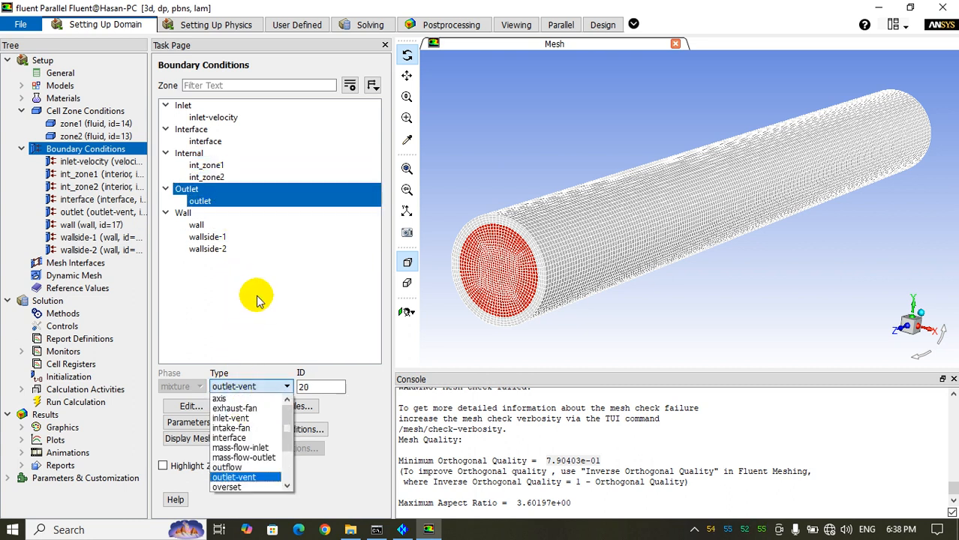
click(256, 294)
click(250, 387)
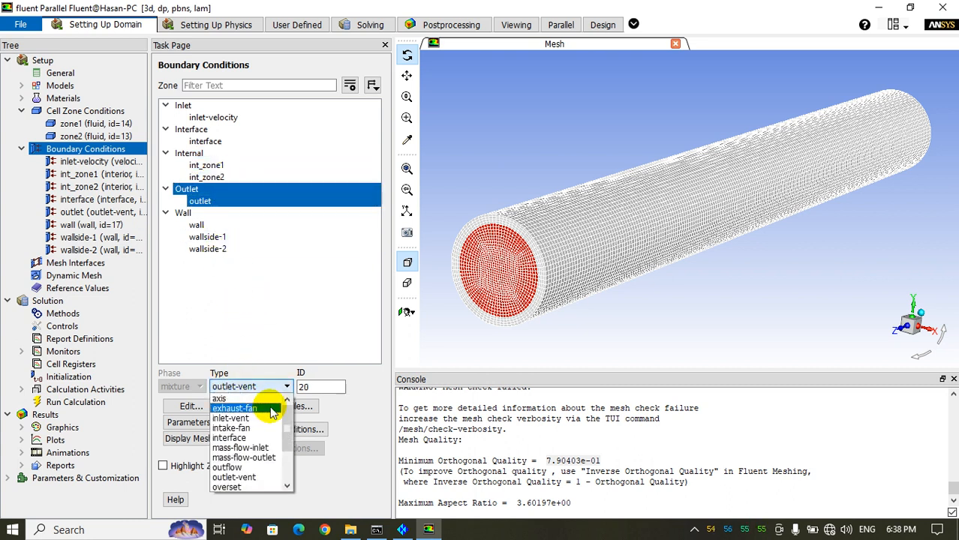
scroll(251, 457, down, 2)
click(243, 457)
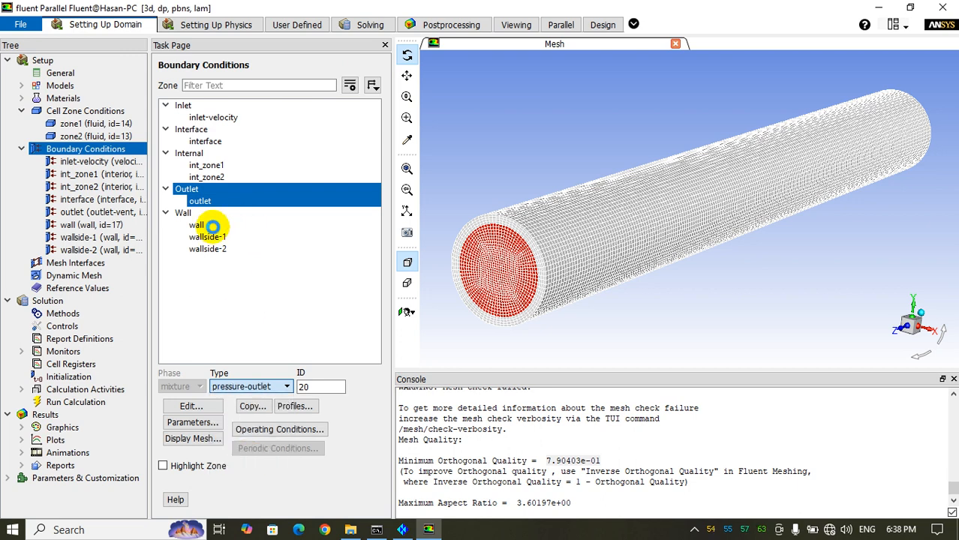
click(318, 434)
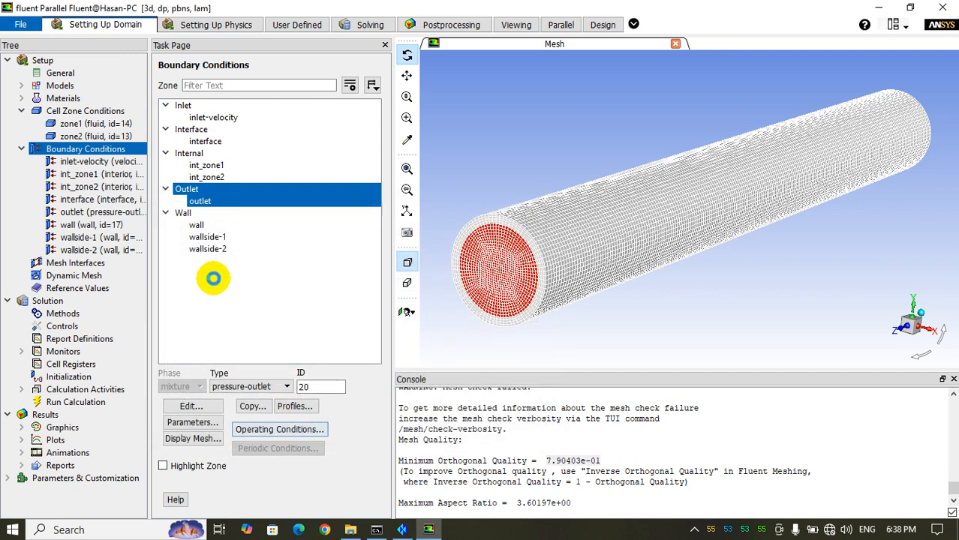
Step: Check the boundary types of wall, wallside-1 and wallside-2, and collapse the boundary list in the tree
click(203, 225)
click(208, 237)
click(216, 250)
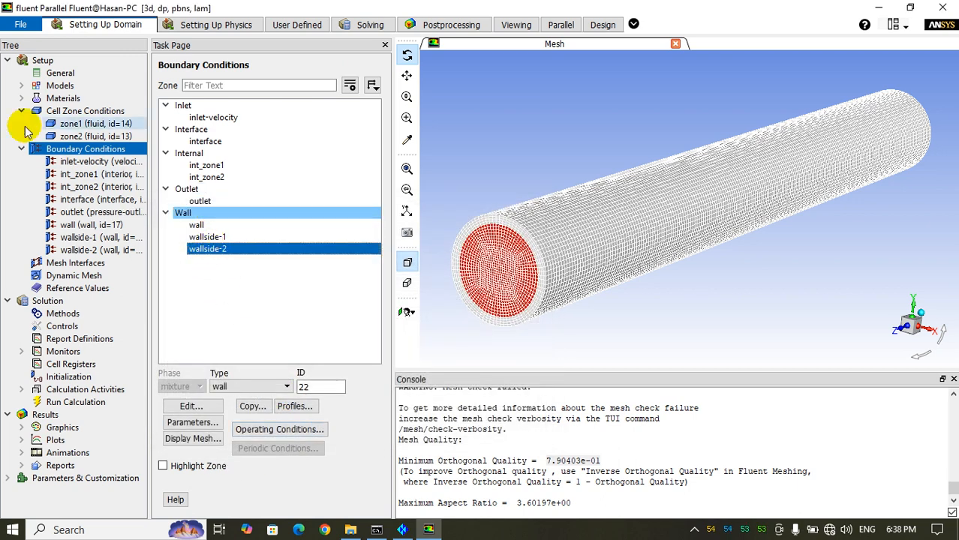
click(21, 149)
Step: Open the cell zone conditions and switch to ICEM CFD to identify the pipe region belonging to ZONE1 by hiding that part
double_click(98, 111)
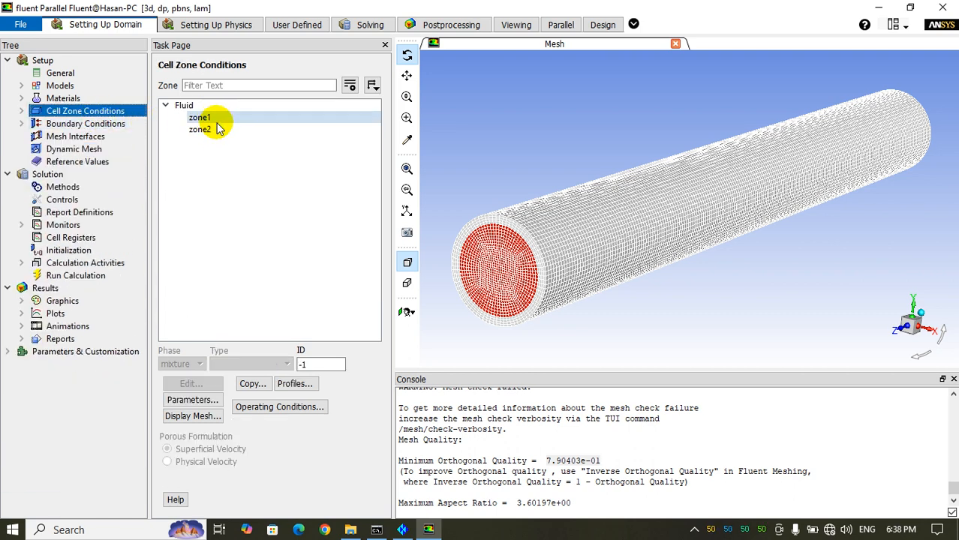
click(402, 529)
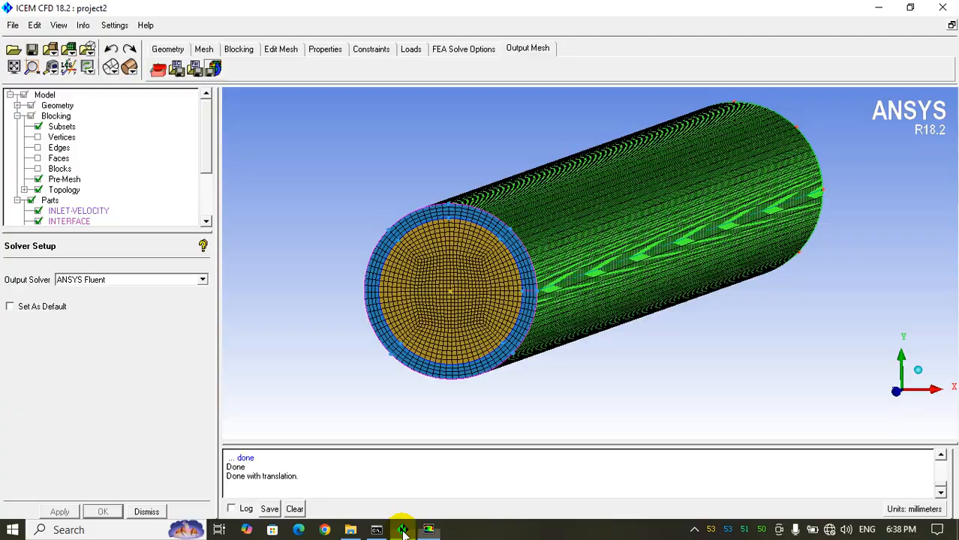
drag(207, 159, 146, 225)
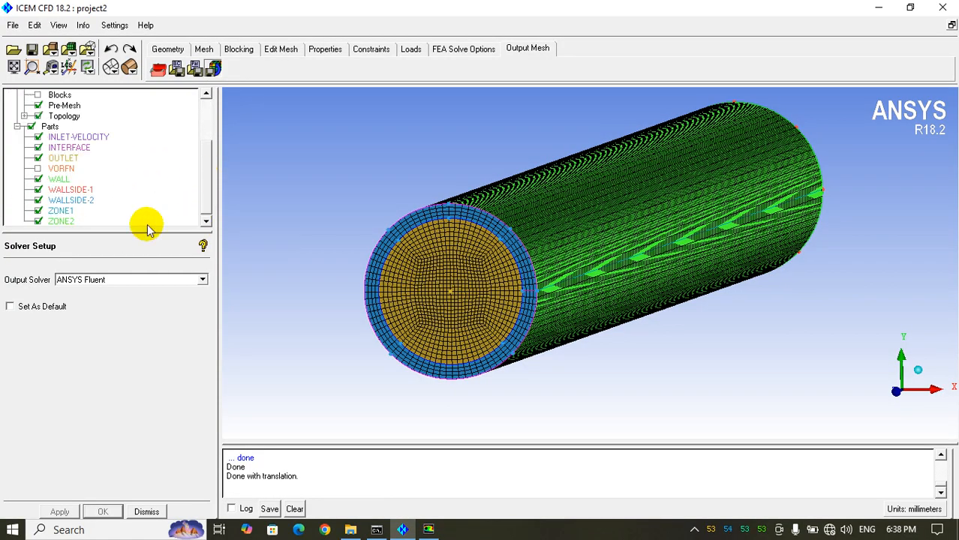
click(39, 211)
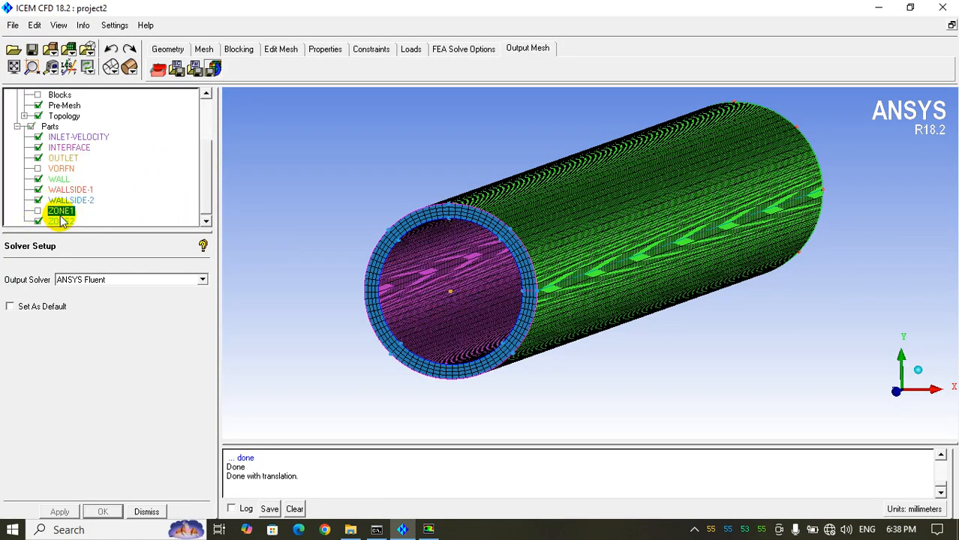
click(879, 8)
Step: Change the cell zone type of zone2 to solid and accept aluminum as its material
click(199, 118)
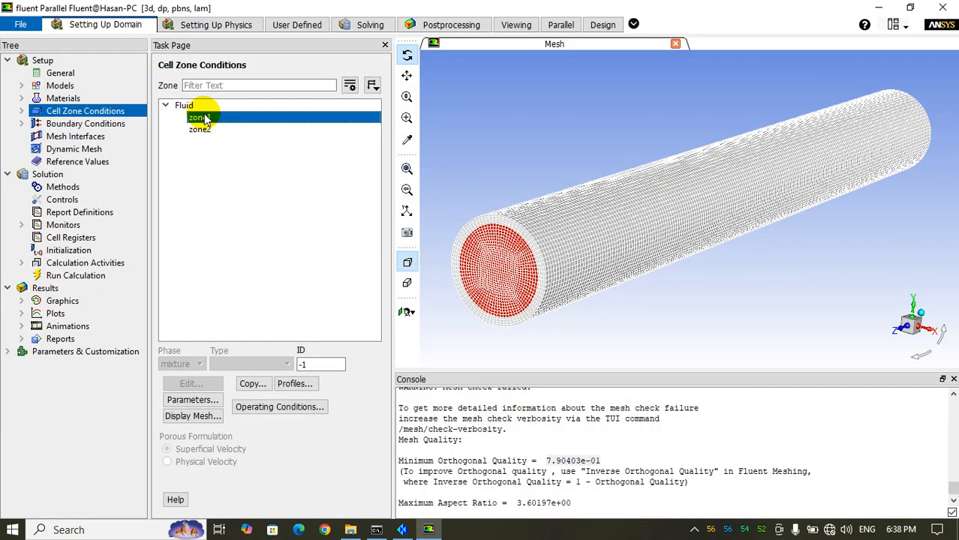
click(201, 129)
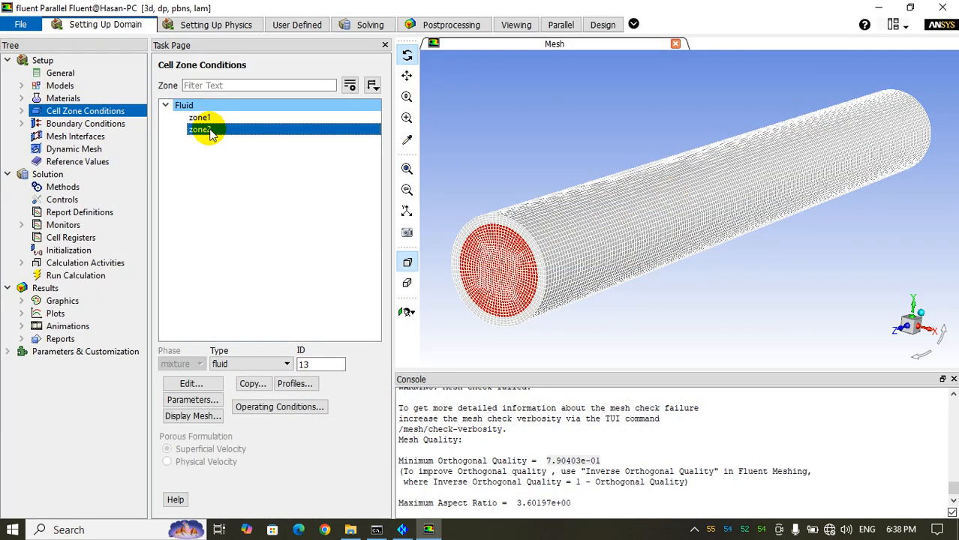
click(256, 365)
click(241, 388)
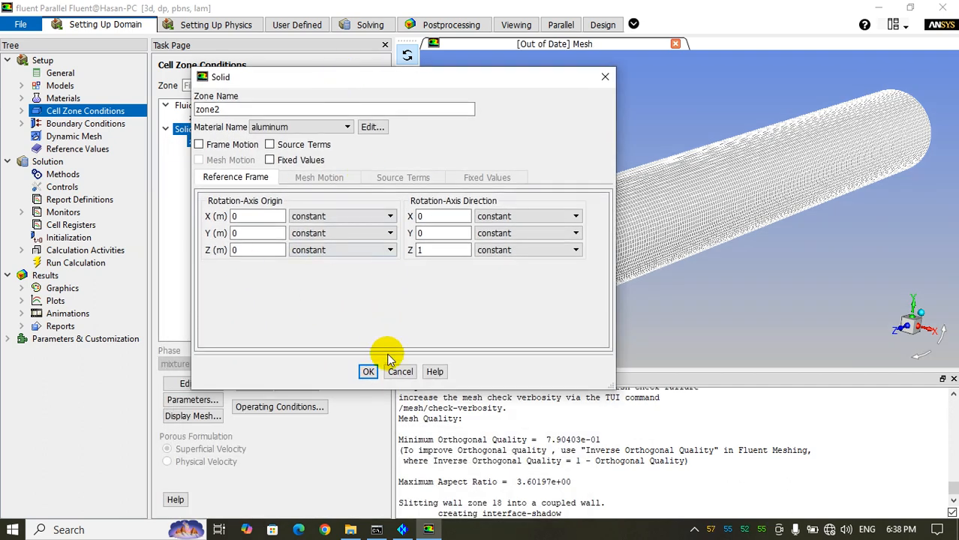
click(369, 371)
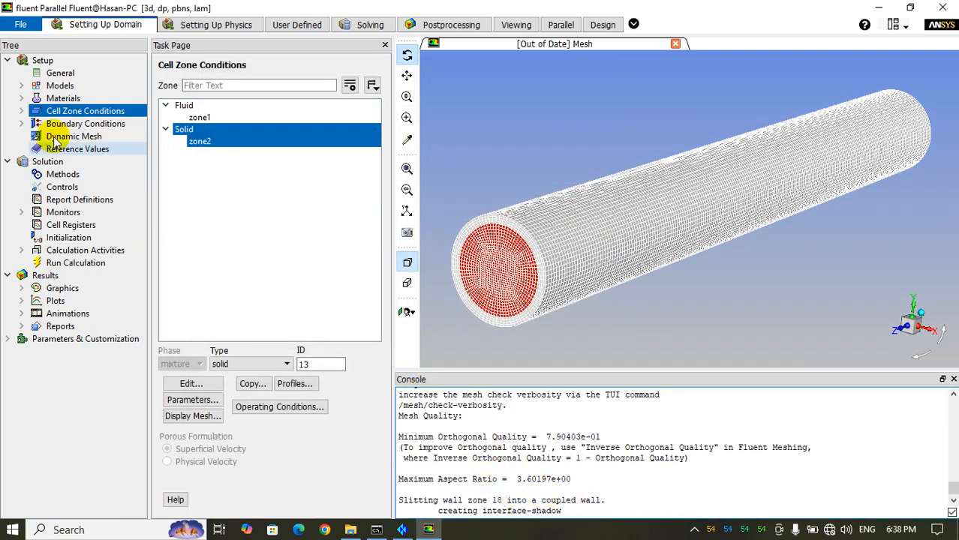
Step: Open the boundary conditions and compare the interface and interface-shadow wall entries
click(85, 123)
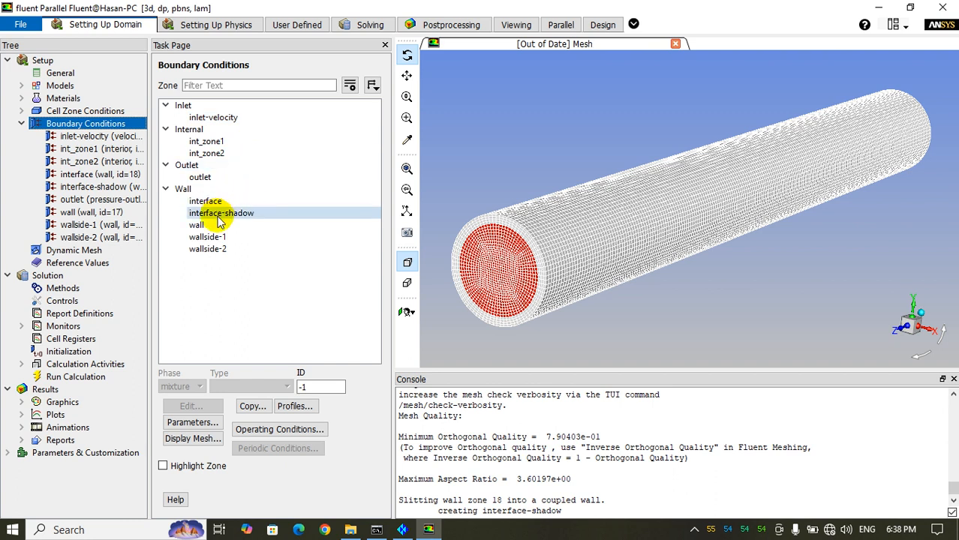
click(216, 202)
click(222, 214)
click(231, 202)
click(232, 213)
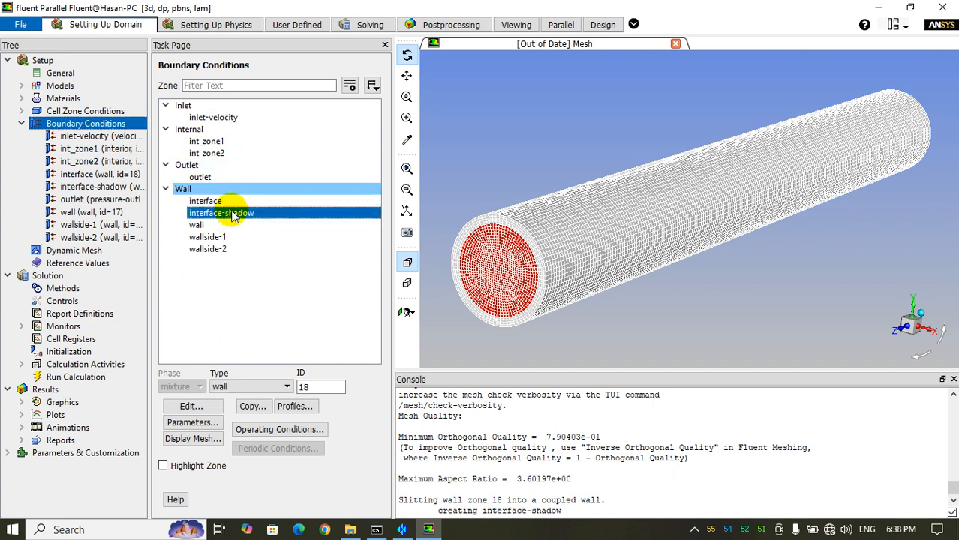
click(229, 202)
click(230, 213)
click(230, 201)
click(231, 213)
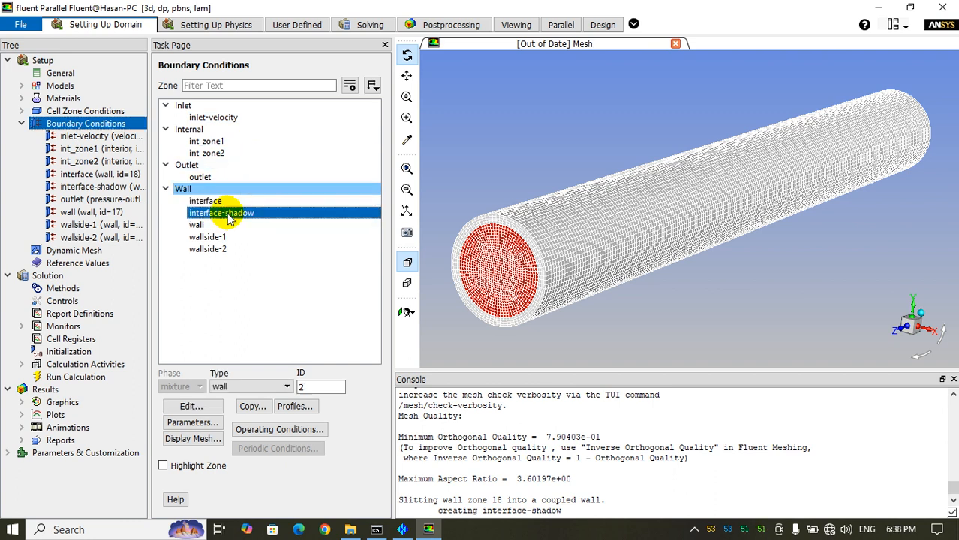
click(230, 202)
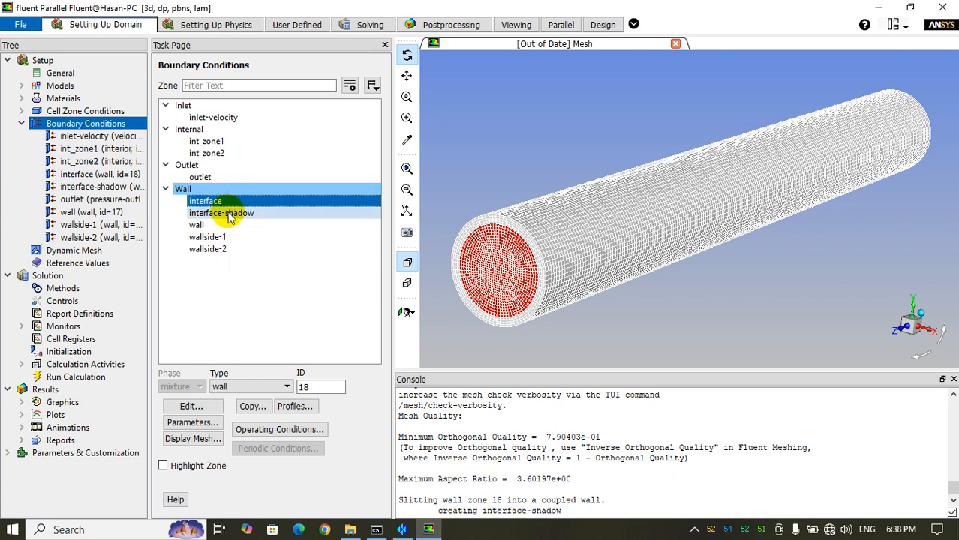
Step: Check the thermal settings of the interface and interface-shadow walls, then close them and collapse the boundary list in the tree
double_click(255, 199)
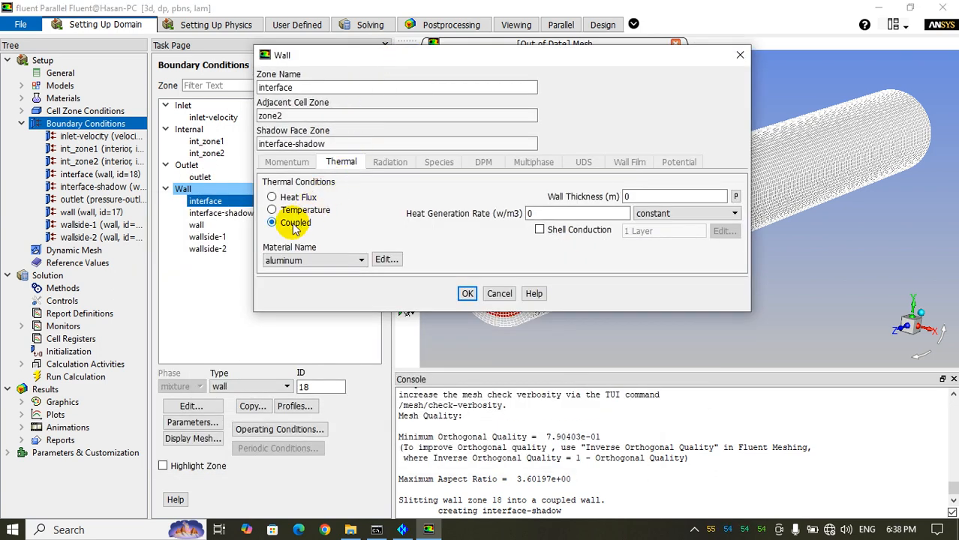
click(465, 293)
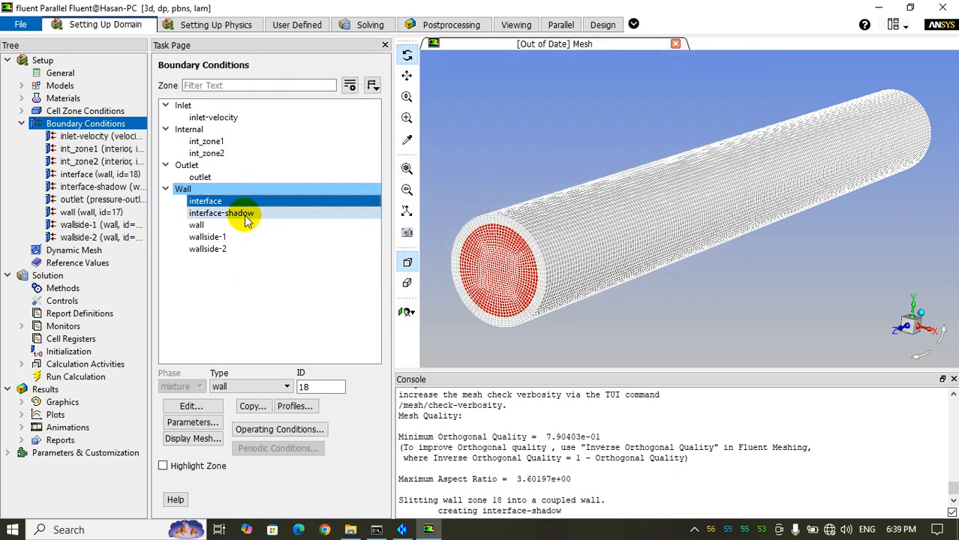
double_click(244, 215)
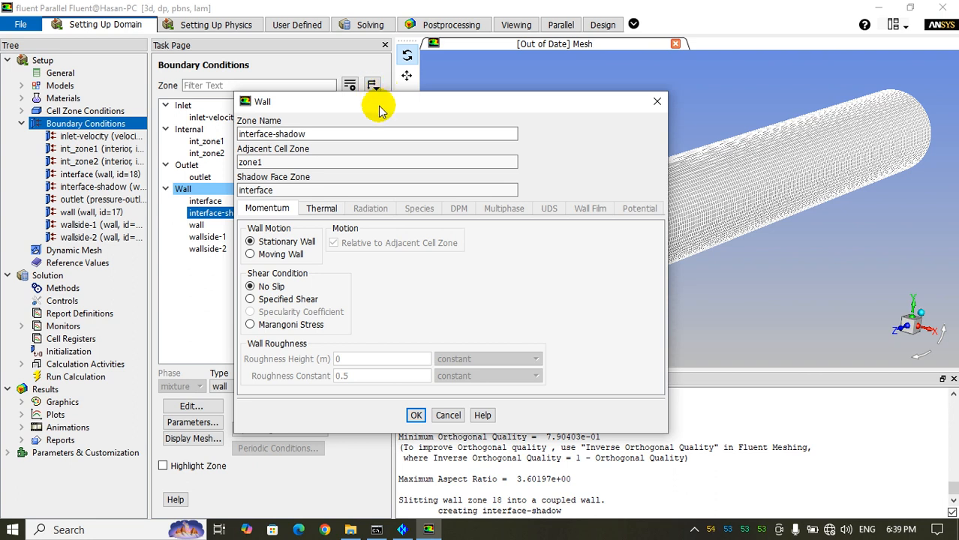
click(332, 212)
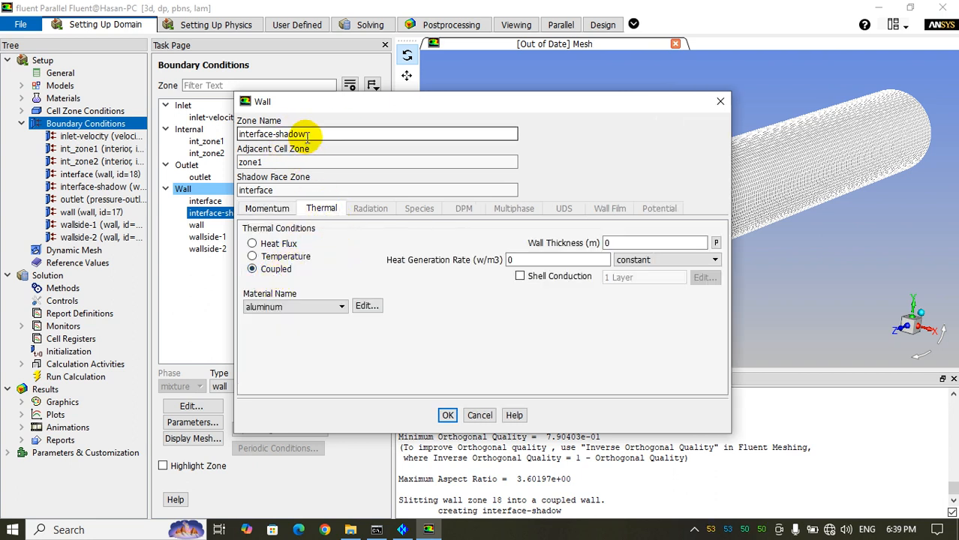
click(479, 416)
click(20, 123)
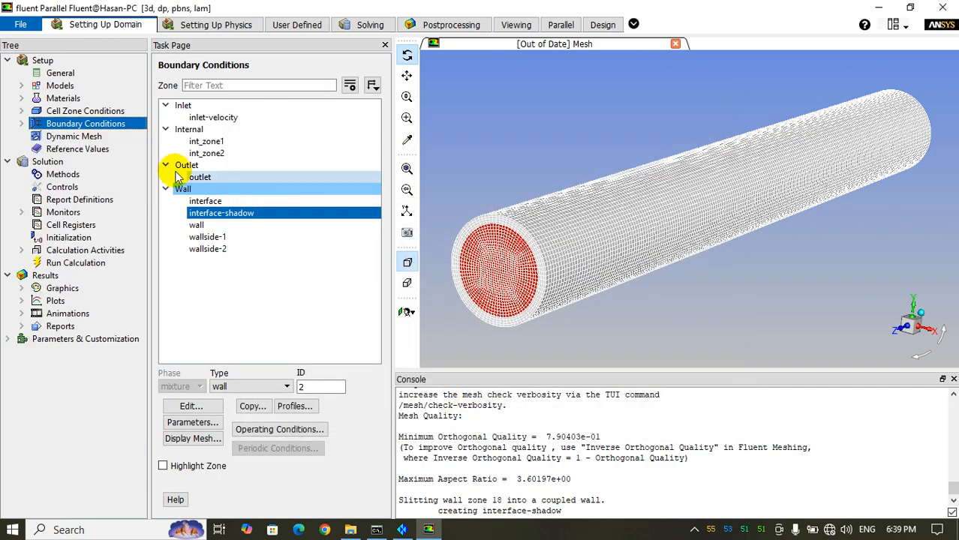
Step: Switch to ICEM CFD and set Spacing 1 to 0.01 and Ratio 1 to 1.2 on the inner O-grid's diagonal edge
drag(546, 309, 570, 315)
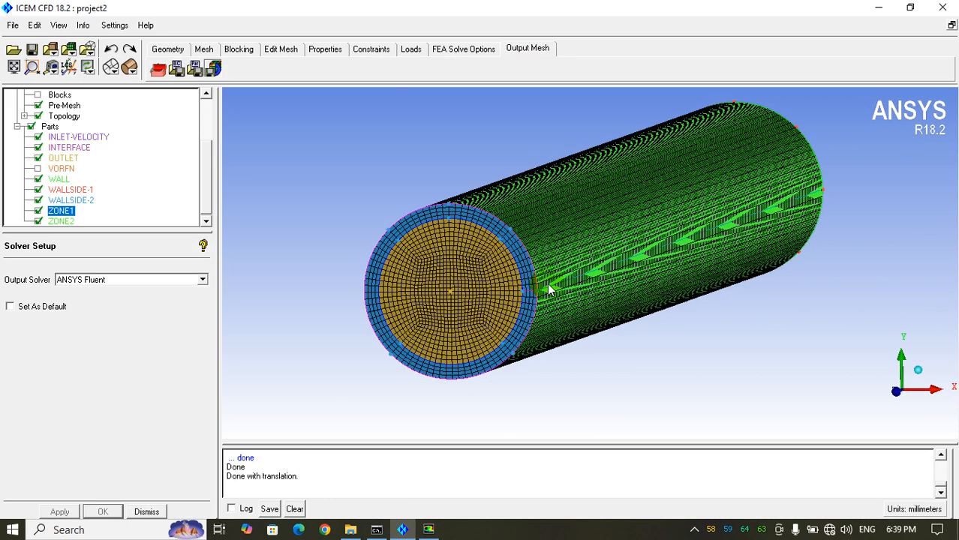
drag(549, 290, 513, 312)
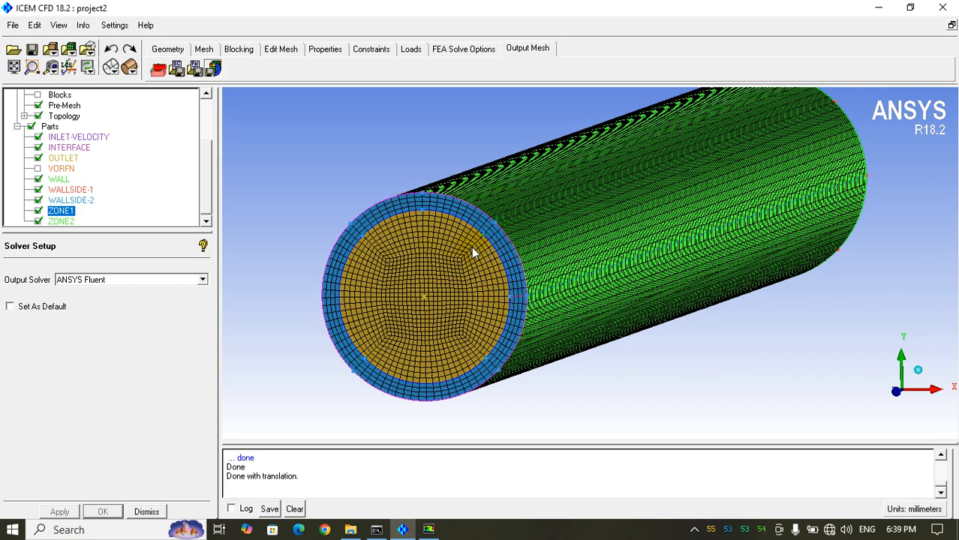
click(232, 49)
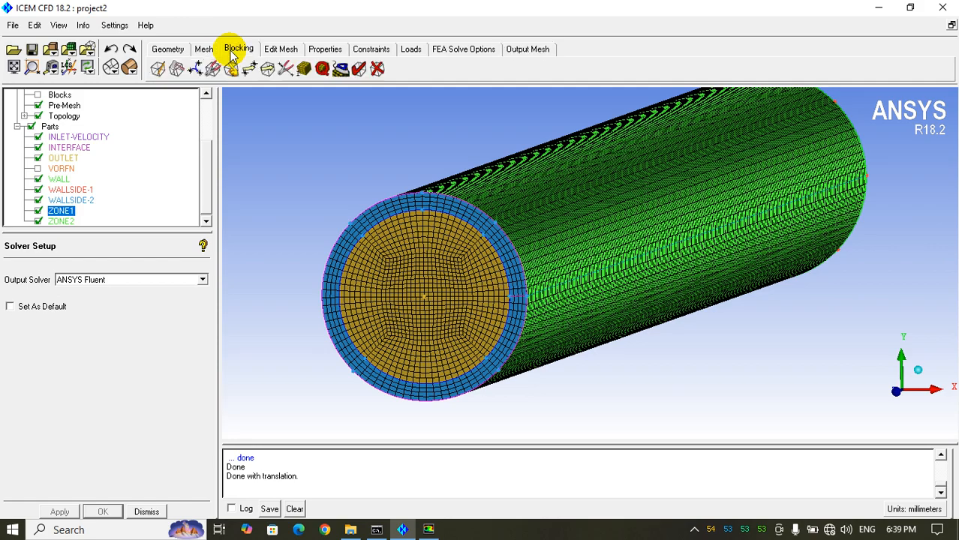
click(304, 68)
click(159, 320)
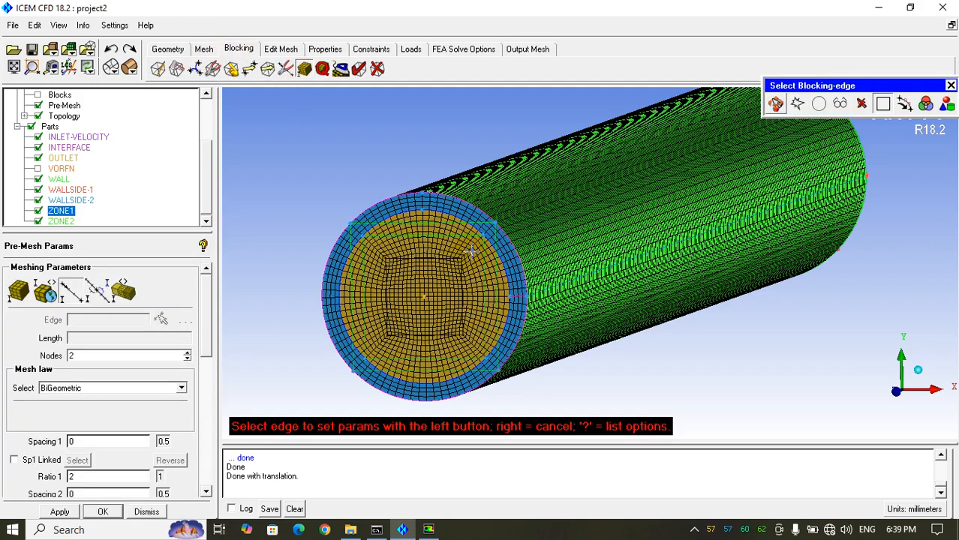
click(523, 387)
scroll(457, 270, up, 5)
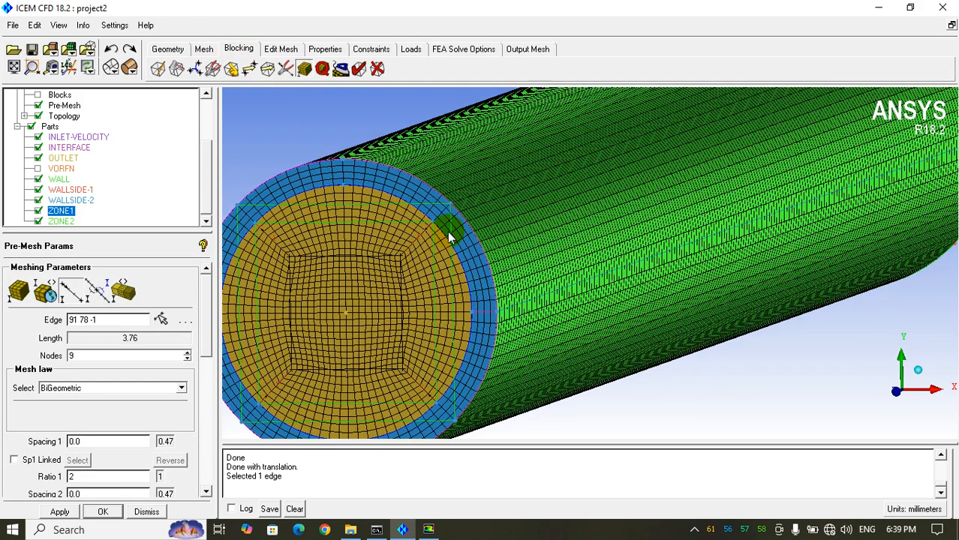
middle_drag(421, 251, 604, 237)
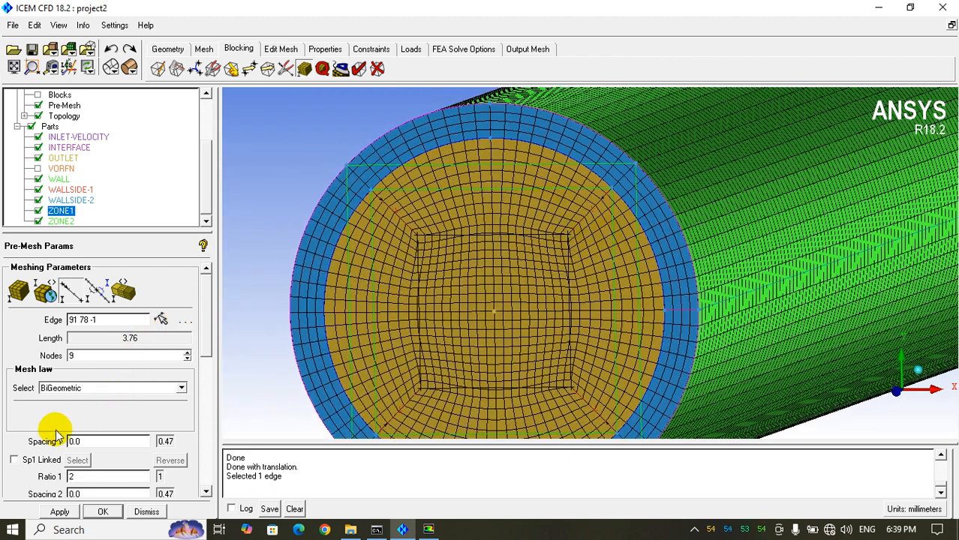
double_click(88, 446)
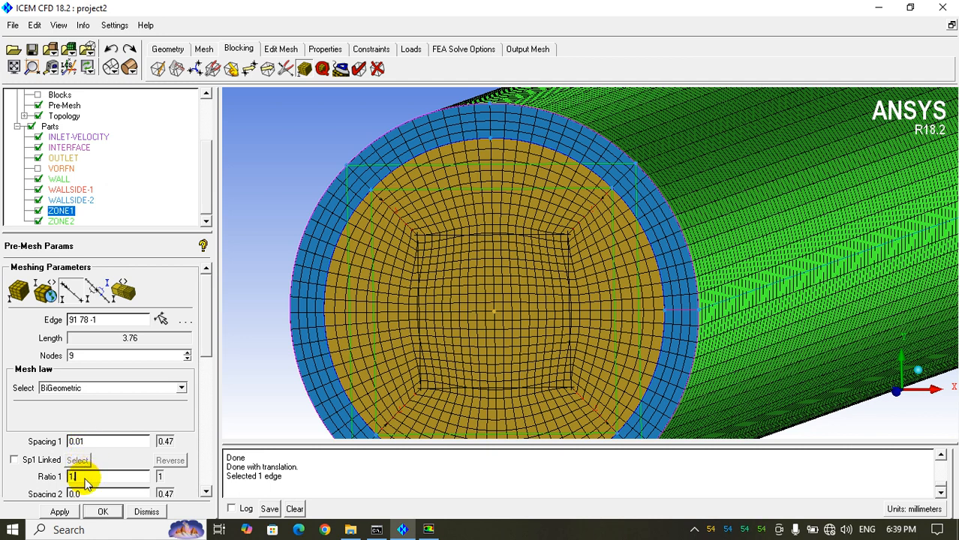
click(60, 512)
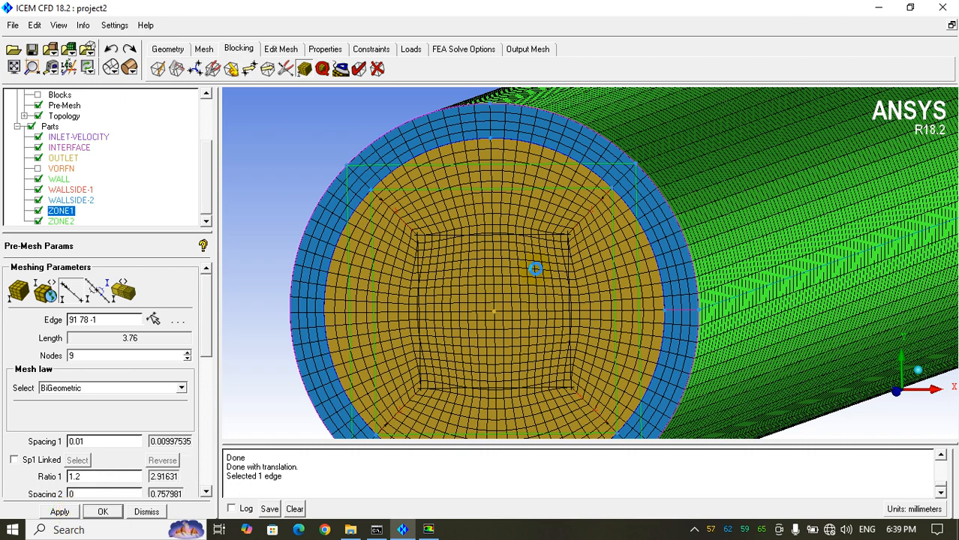
Step: Recompute the pre-mesh with the new edge spacing, close the pre-mesh parameters and inspect the cells near the interface
scroll(199, 173, up, 2)
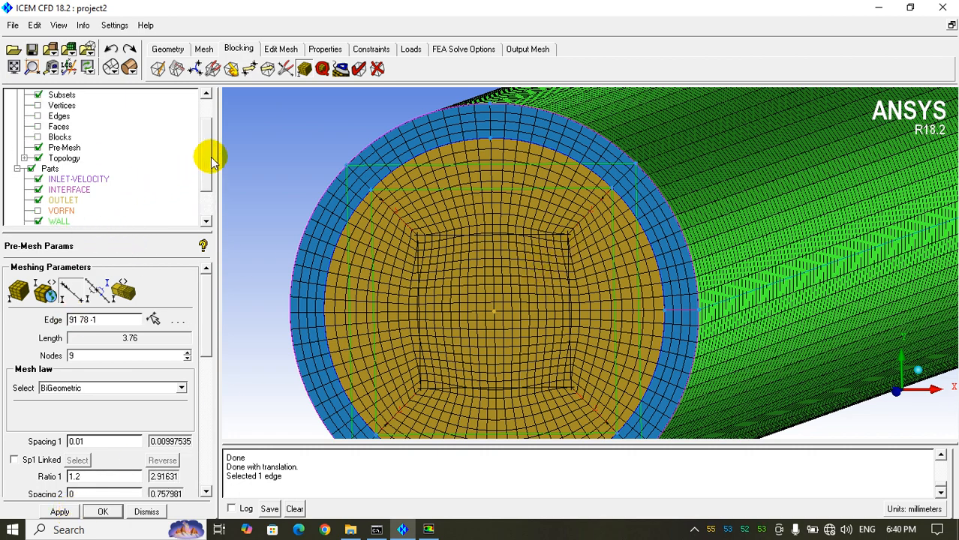
click(38, 147)
click(37, 147)
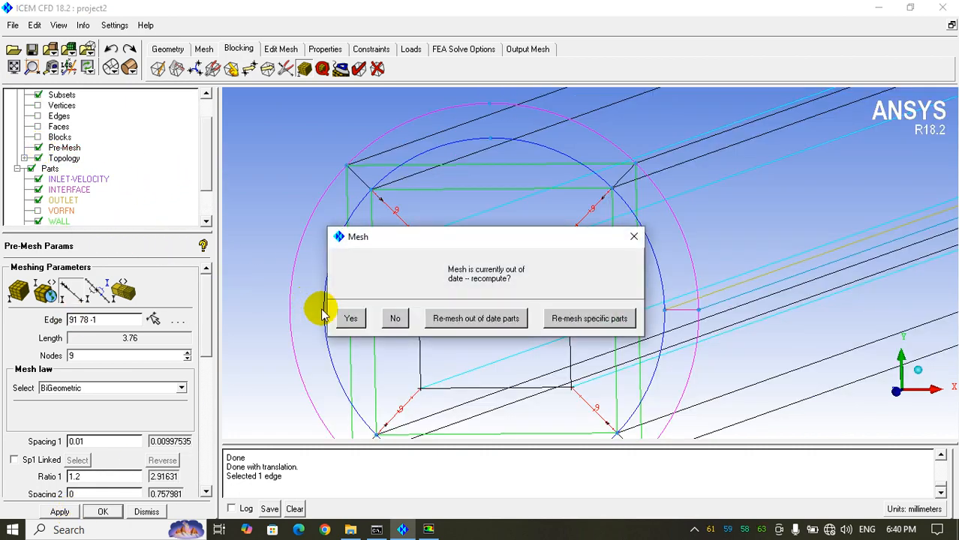
click(348, 315)
scroll(192, 171, up, 1)
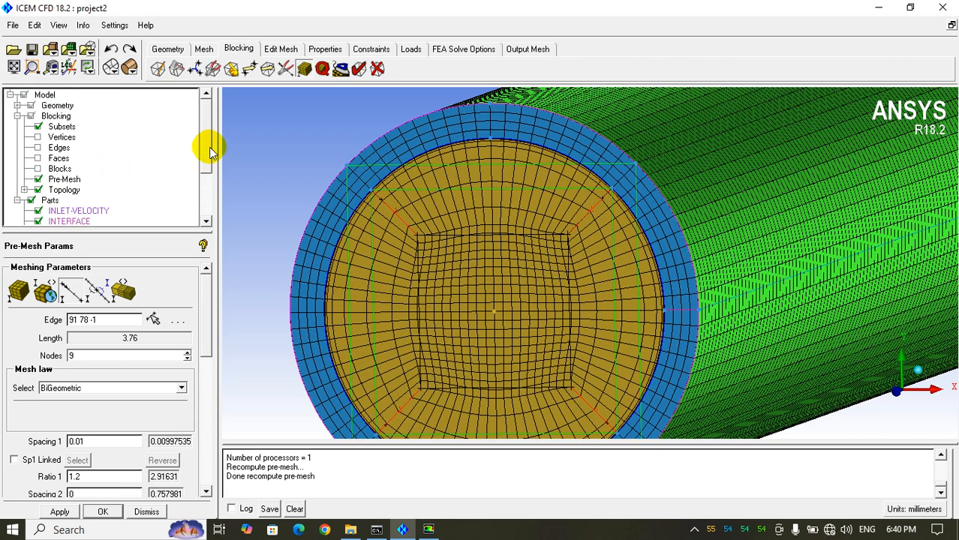
click(146, 512)
scroll(600, 221, up, 3)
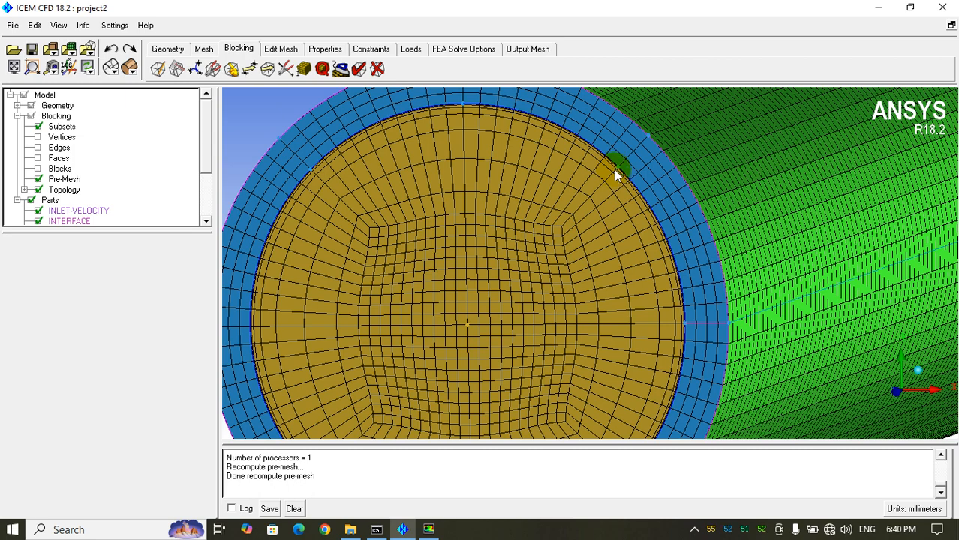
Step: Set the inner O-grid's diagonal edge to 20 nodes, recompute the pre-mesh and close the parameters
click(295, 70)
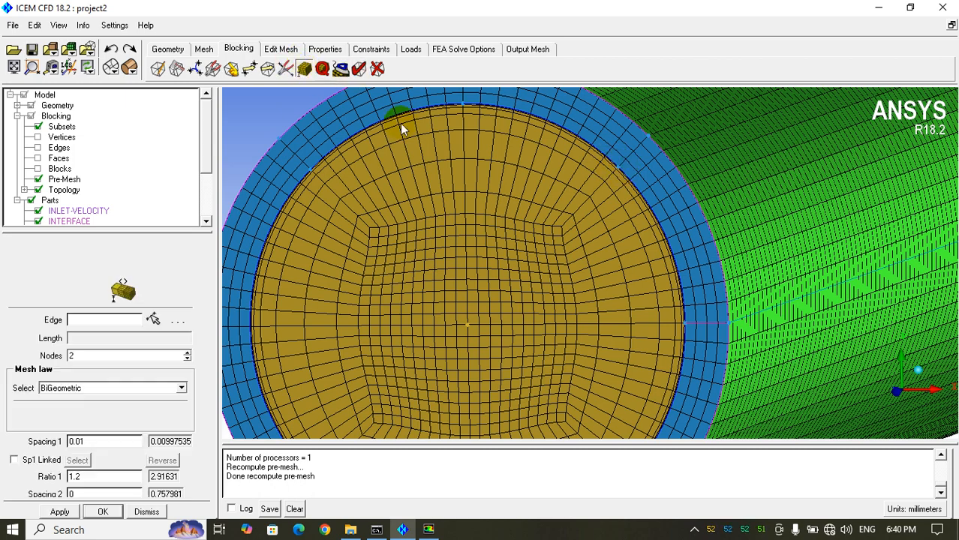
click(153, 320)
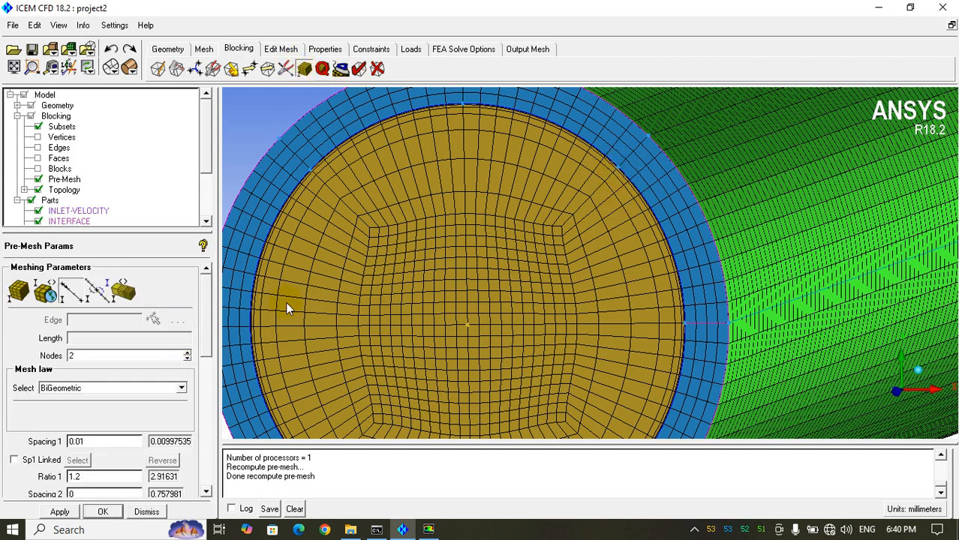
click(628, 176)
double_click(98, 354)
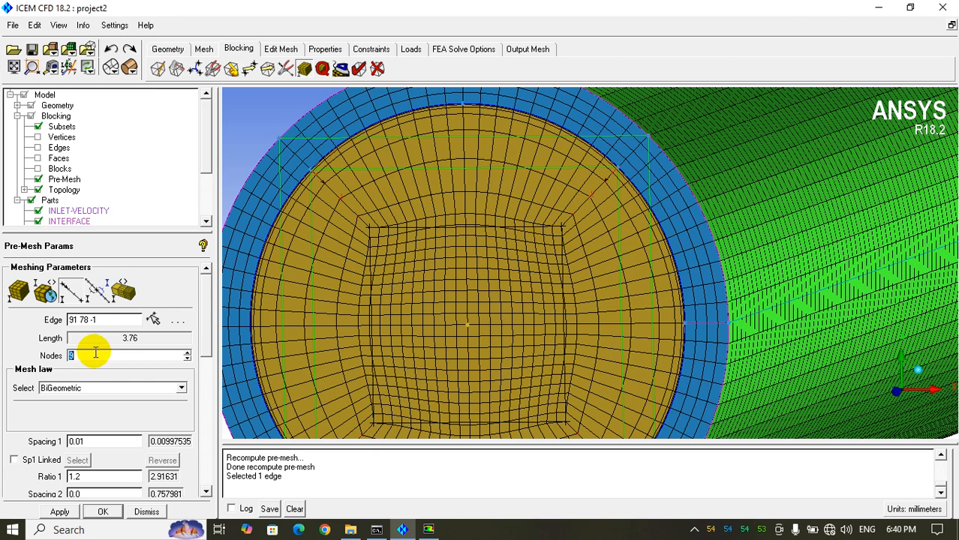
text(20)
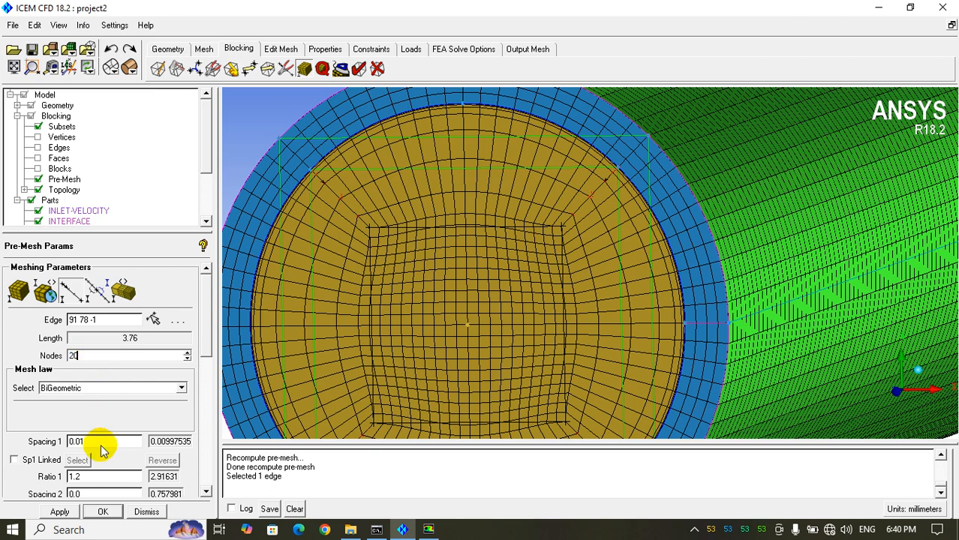
click(60, 512)
click(38, 181)
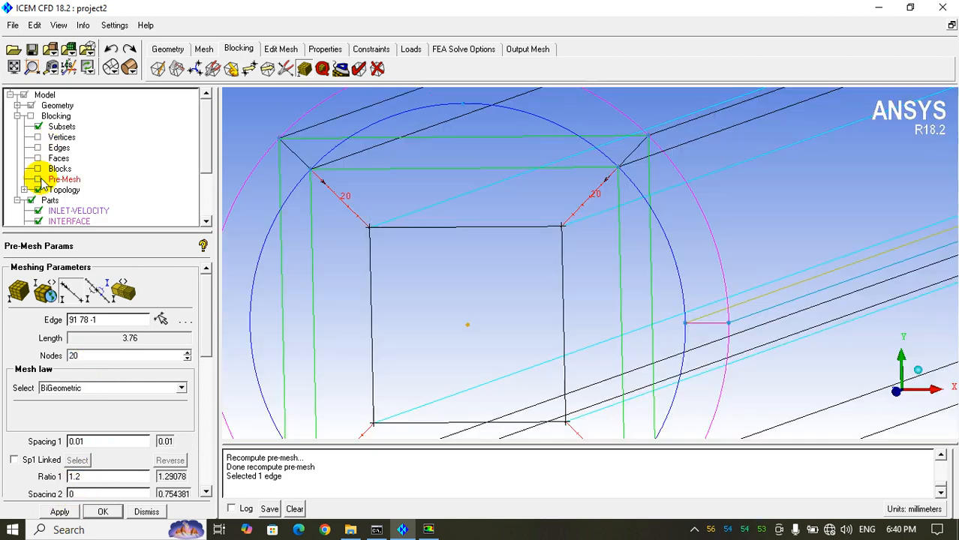
click(39, 180)
click(356, 319)
click(151, 512)
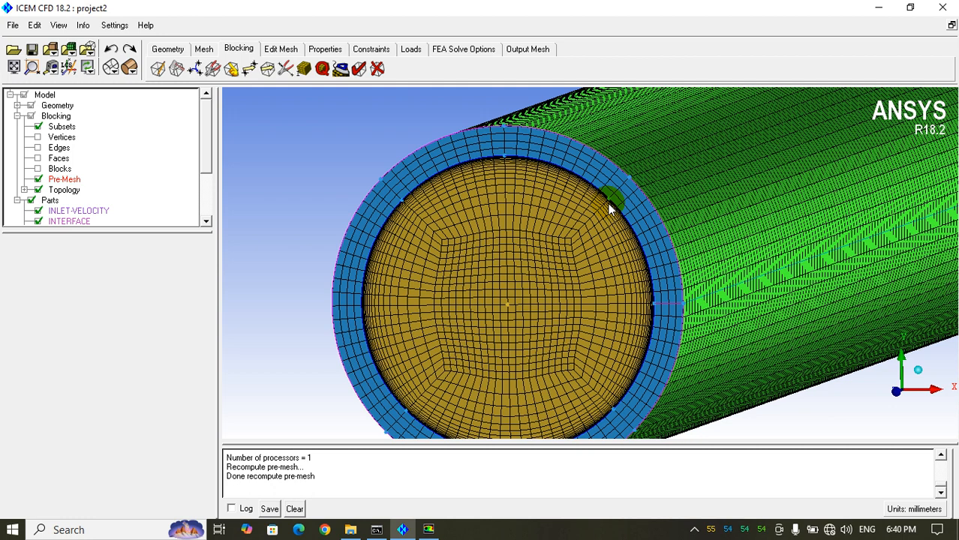
Step: Change the mesh law of the inner O-grid's diagonal edge to Exponential1 and recompute the pre-mesh
click(304, 68)
click(160, 320)
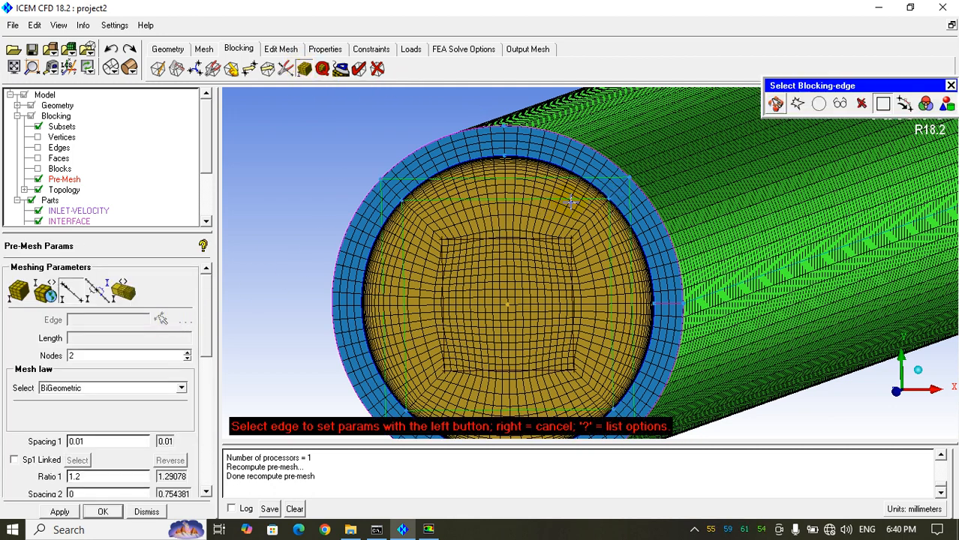
click(600, 245)
drag(214, 296, 203, 327)
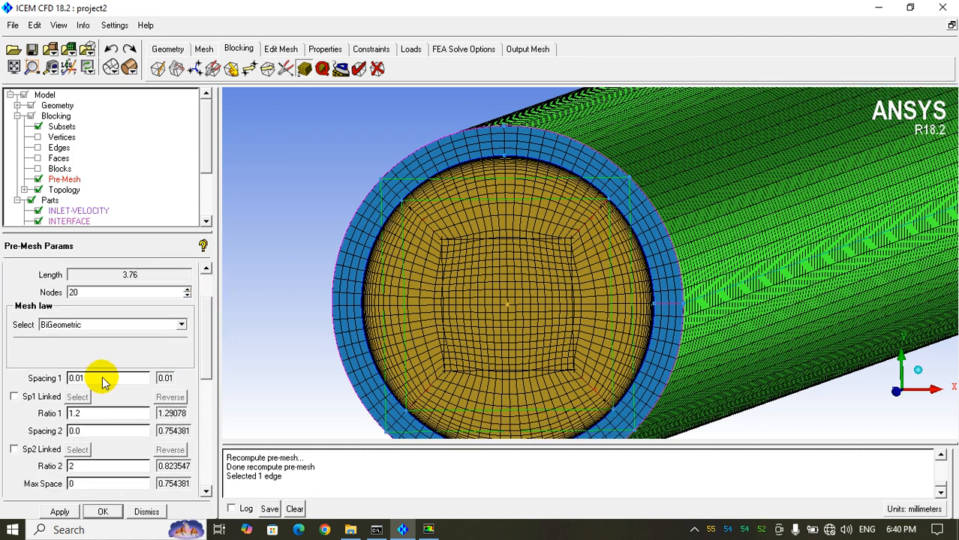
click(117, 325)
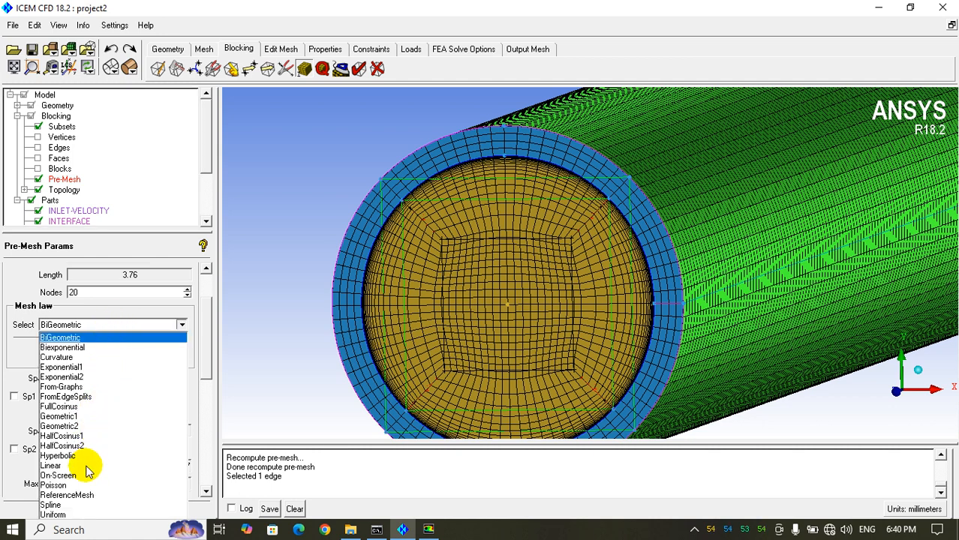
click(67, 367)
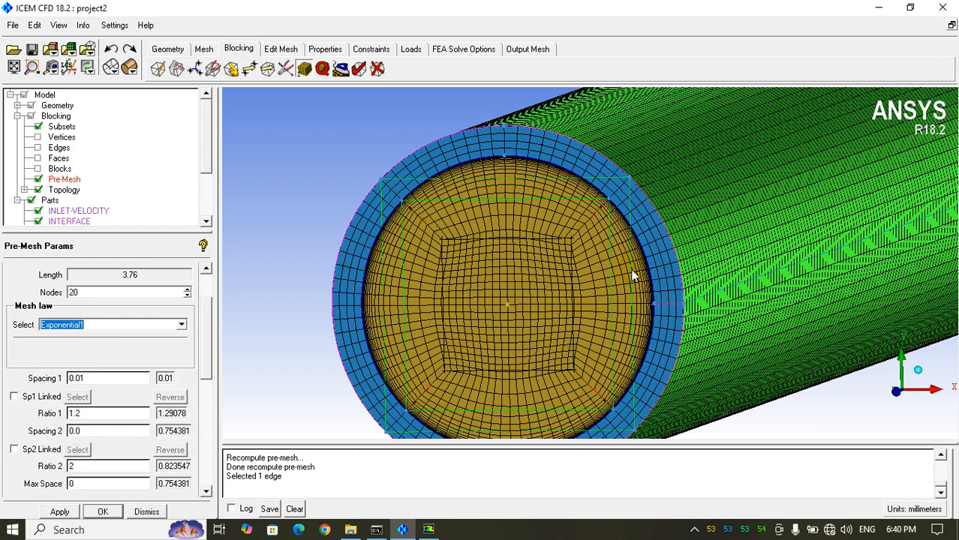
click(39, 180)
click(37, 179)
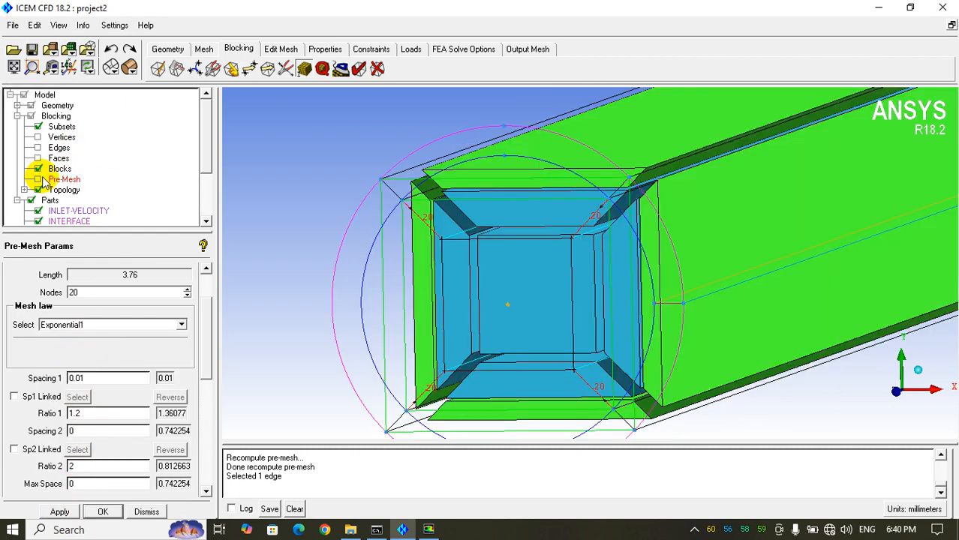
click(37, 179)
click(354, 318)
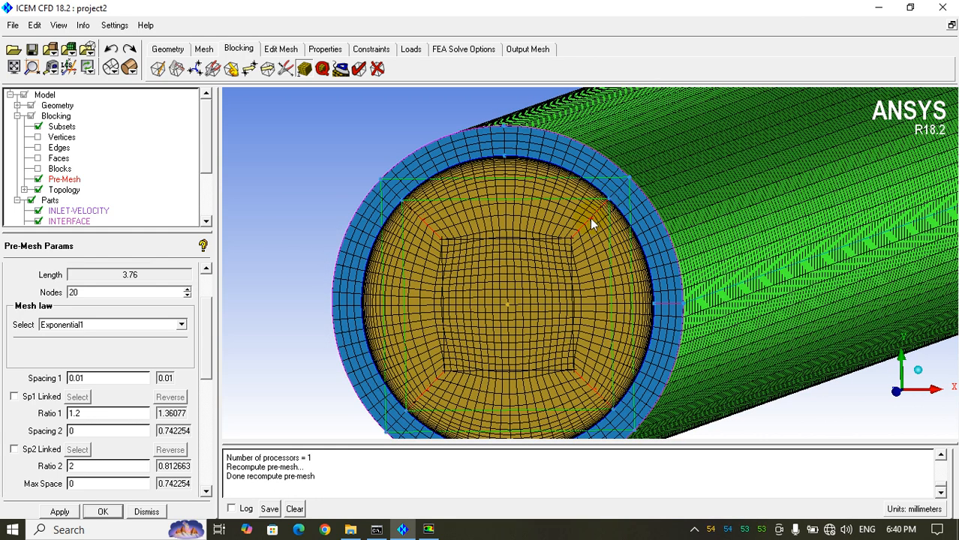
Step: Set the inner O-grid diagonal edge's mesh law to Spline with first spacing 0.01 and 40 points, lowering the density curve's end to about 0.1
click(102, 324)
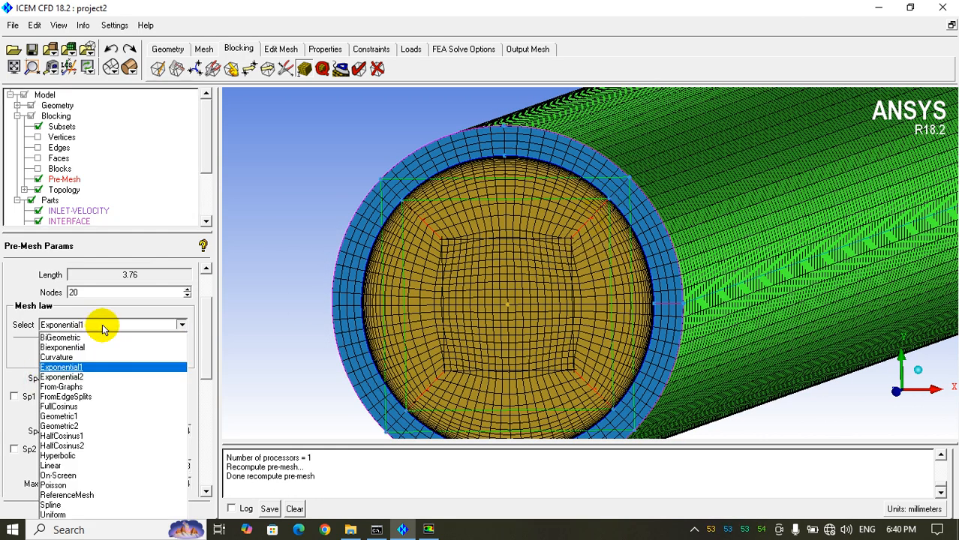
click(53, 505)
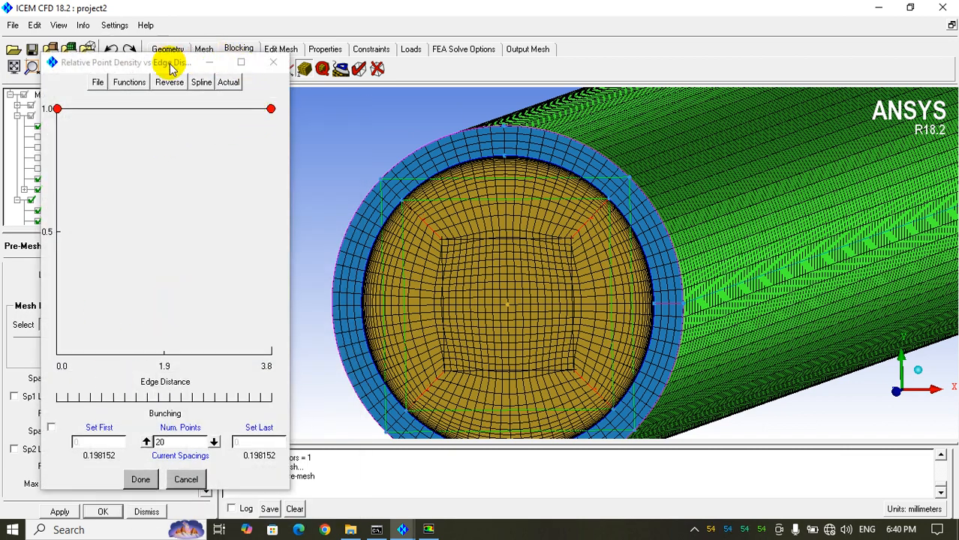
click(51, 427)
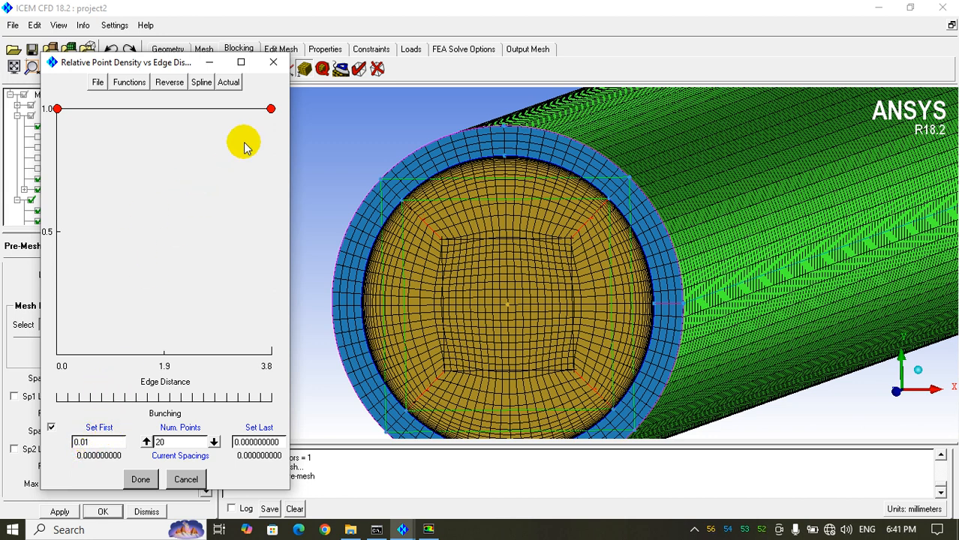
drag(271, 110, 272, 331)
drag(154, 442, 221, 437)
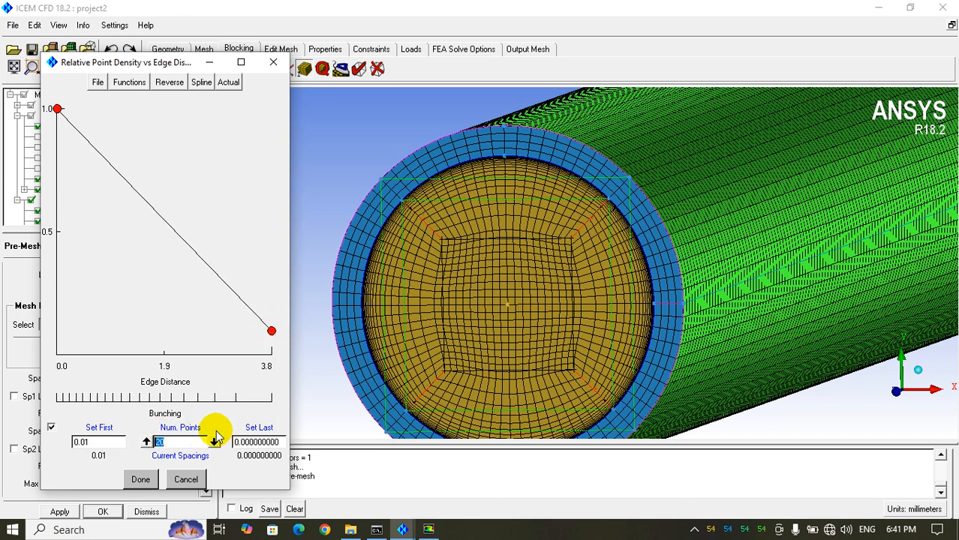
Step: Add a middle control point to the density curve, move it to about distance 1.3 and density 0.15, and lower the curve's end slightly
click(164, 303)
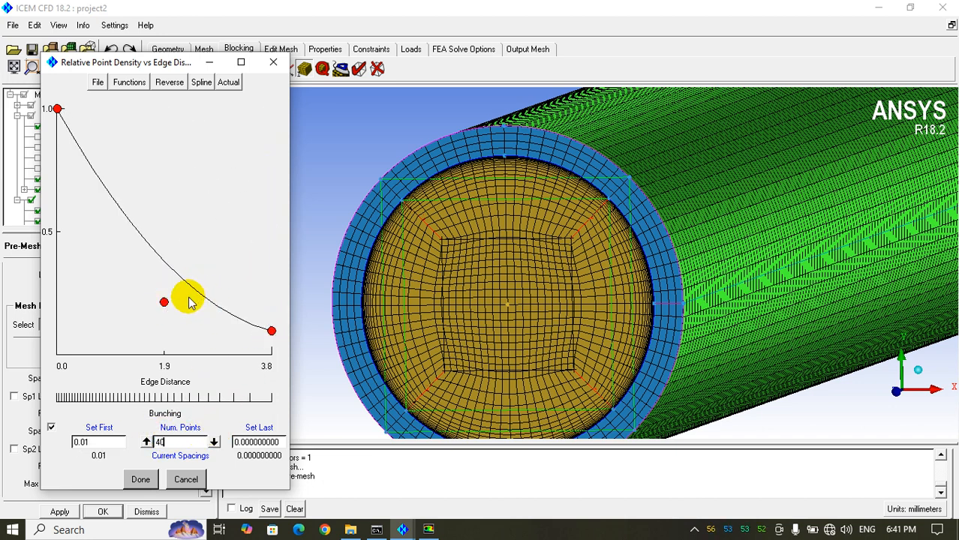
drag(165, 304, 191, 260)
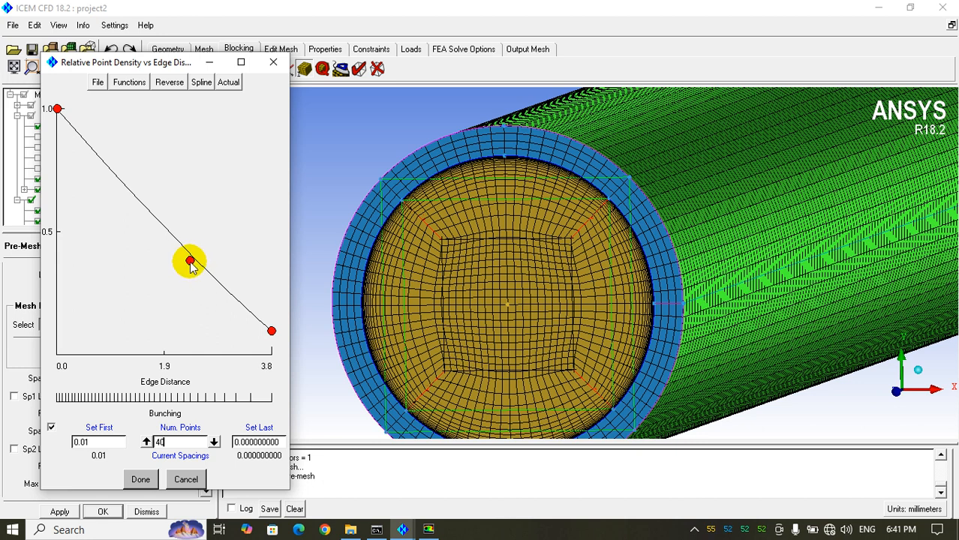
drag(190, 261, 136, 304)
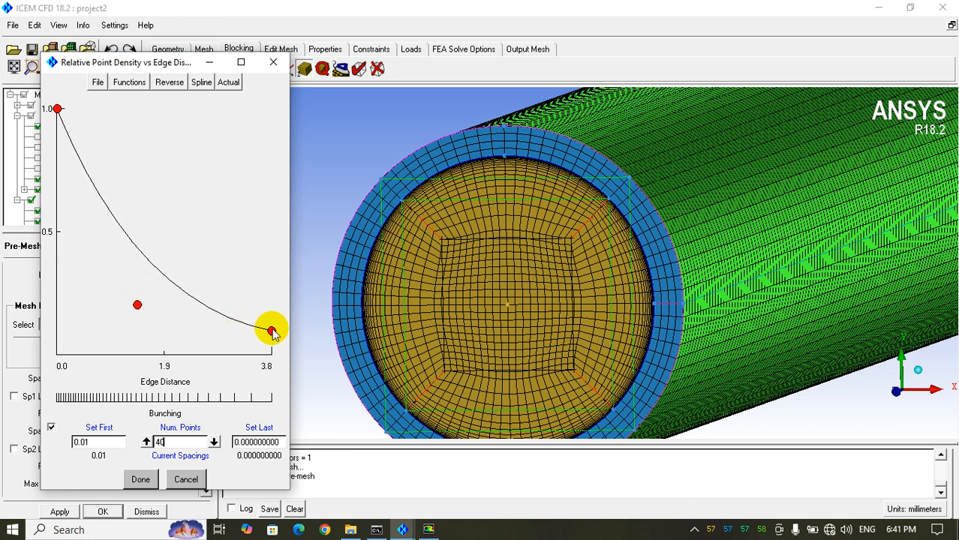
drag(272, 333, 272, 337)
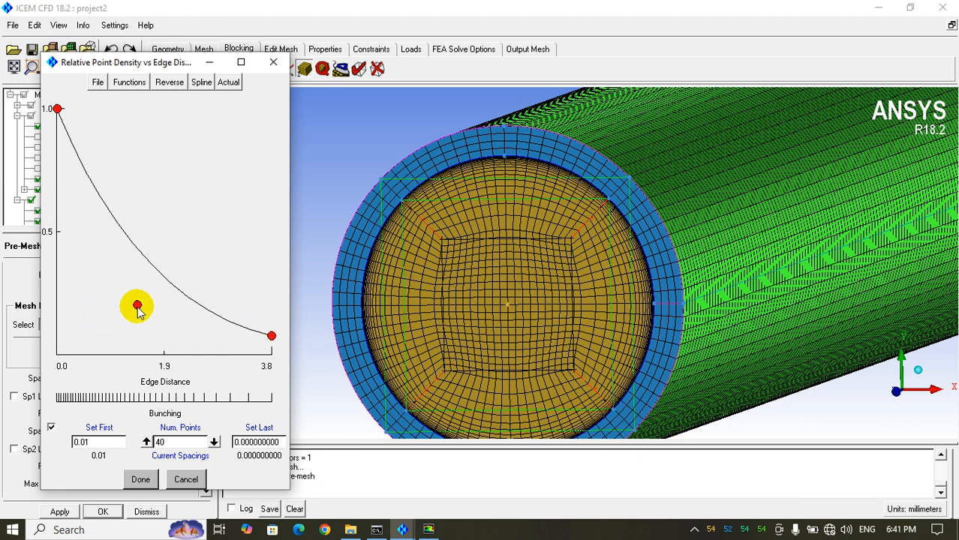
drag(137, 309, 133, 320)
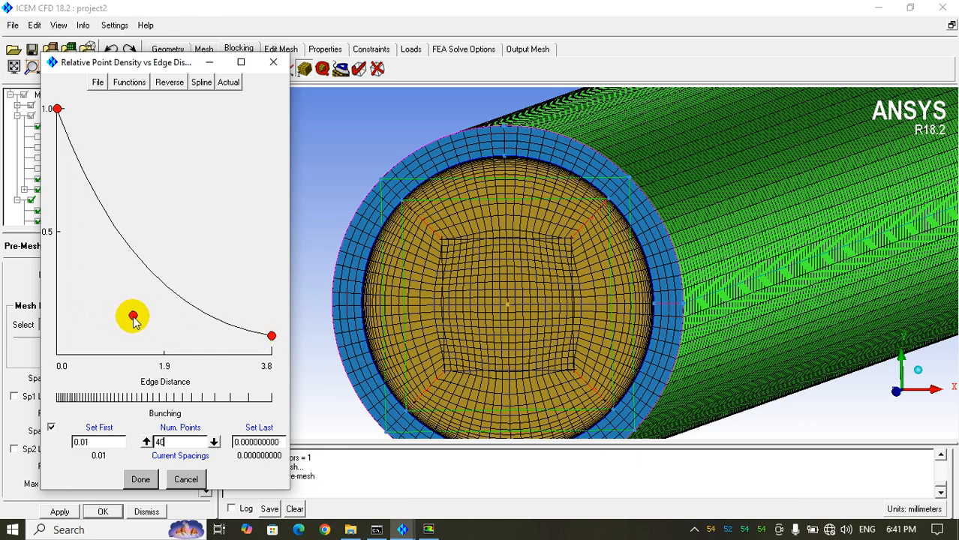
Step: Steepen the density curve with another control point near distance 0.65, flatten its tail toward about 0.05, and apply the spline to the edge
click(123, 243)
drag(121, 241, 93, 264)
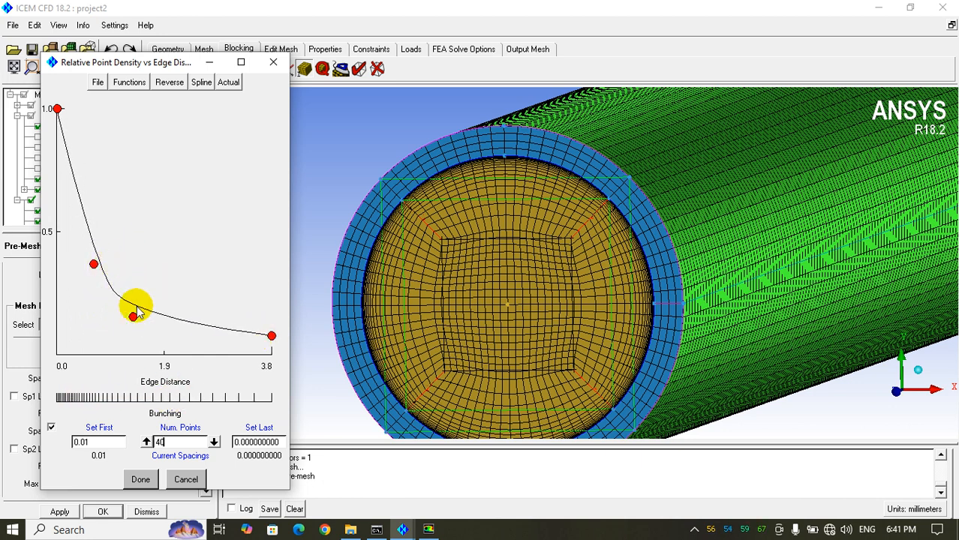
drag(134, 316, 139, 337)
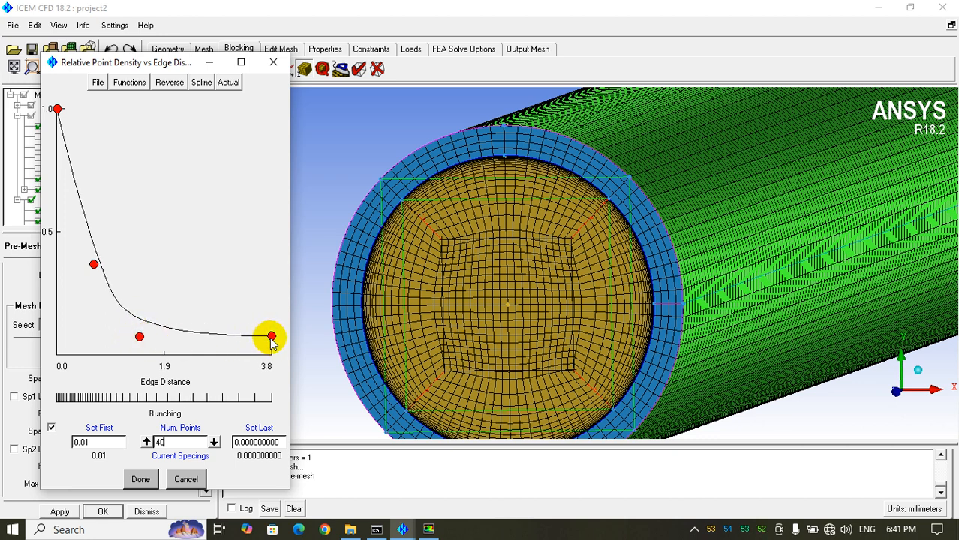
drag(272, 337, 271, 340)
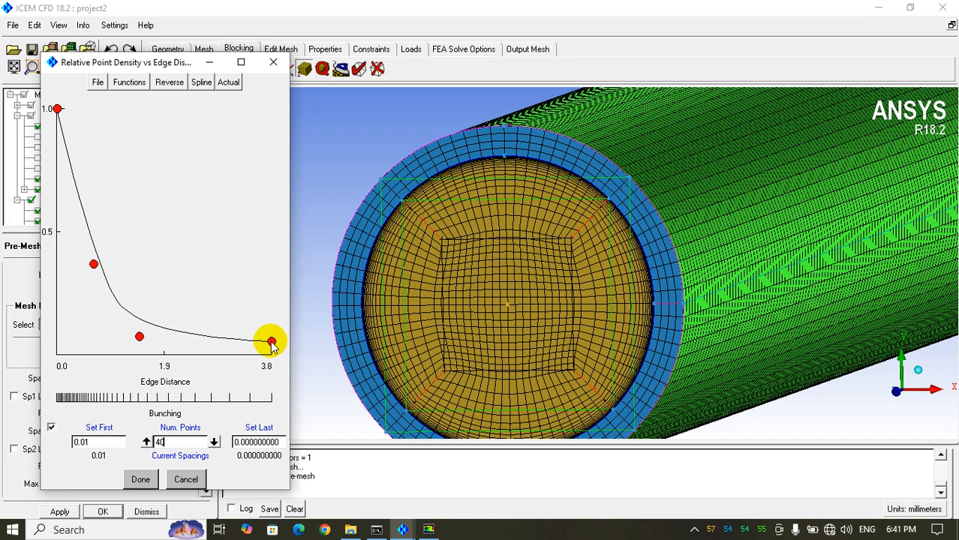
click(140, 479)
click(59, 515)
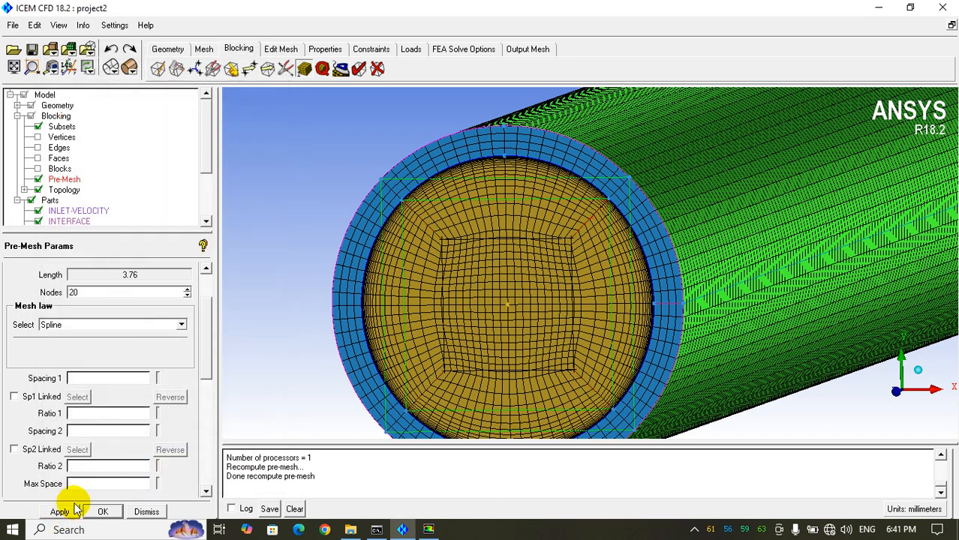
Step: Recompute the pre-mesh with the spline distribution, close the pre-mesh parameters and inspect the cells near the interface
click(38, 179)
click(38, 180)
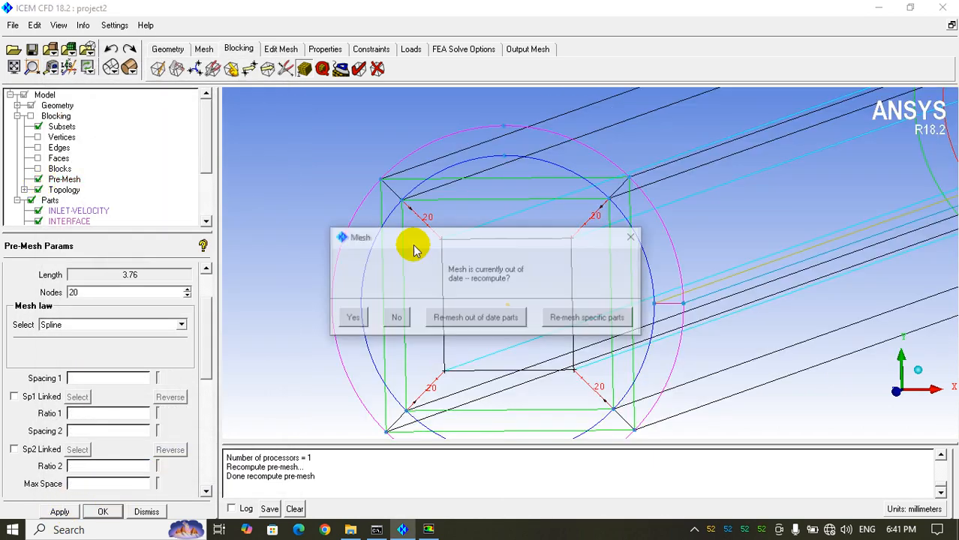
click(359, 316)
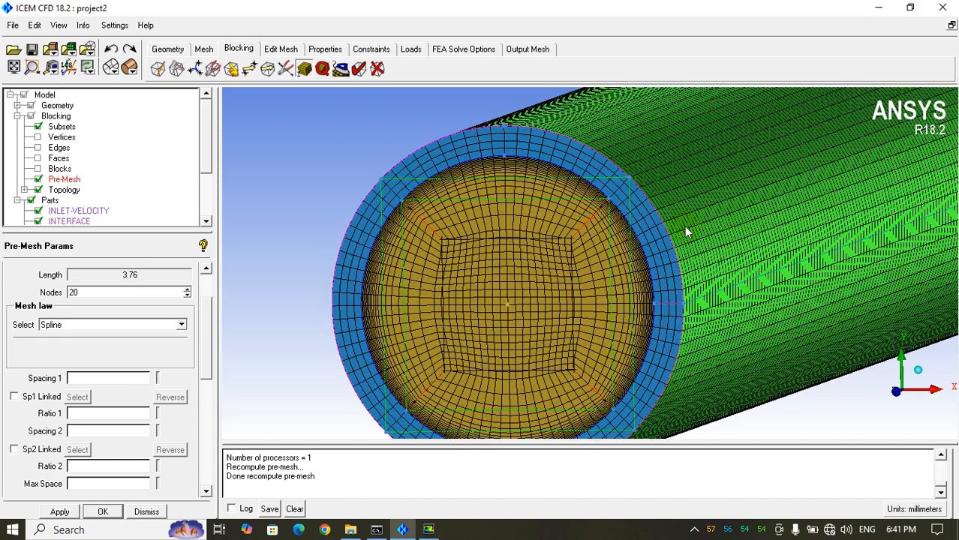
click(146, 511)
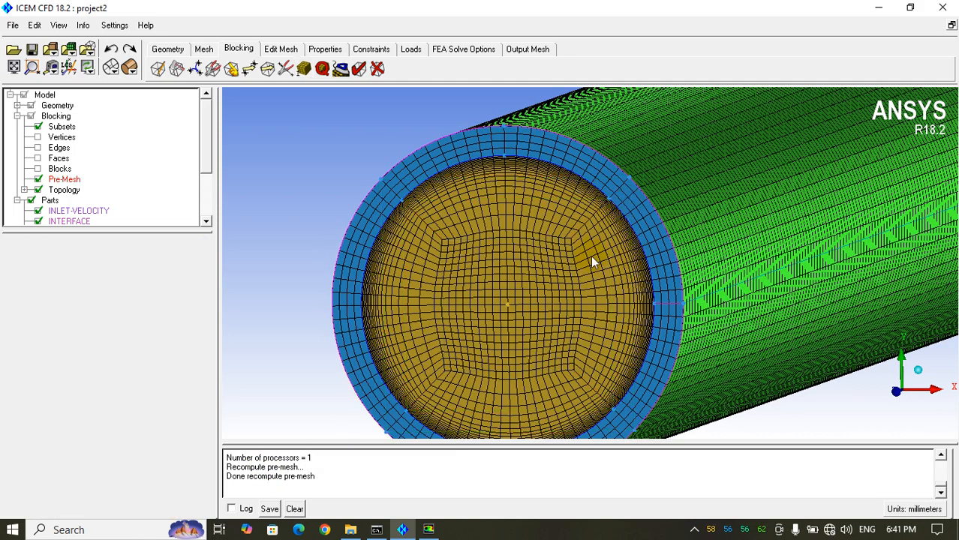
scroll(650, 202, up, 3)
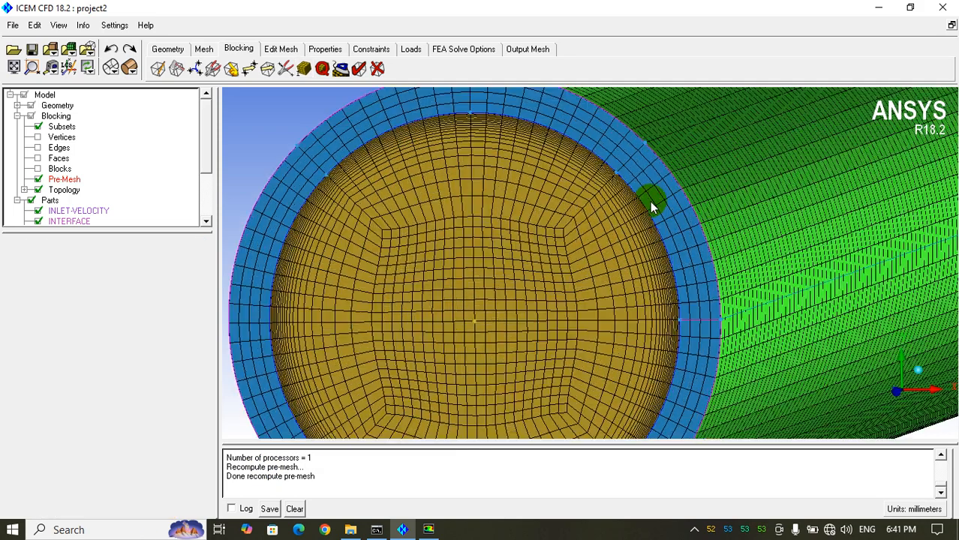
Step: Reopen the inner O-grid diagonal edge's spline distribution, raise the density curve's end point slightly and accept the edge parameters
click(303, 69)
click(161, 320)
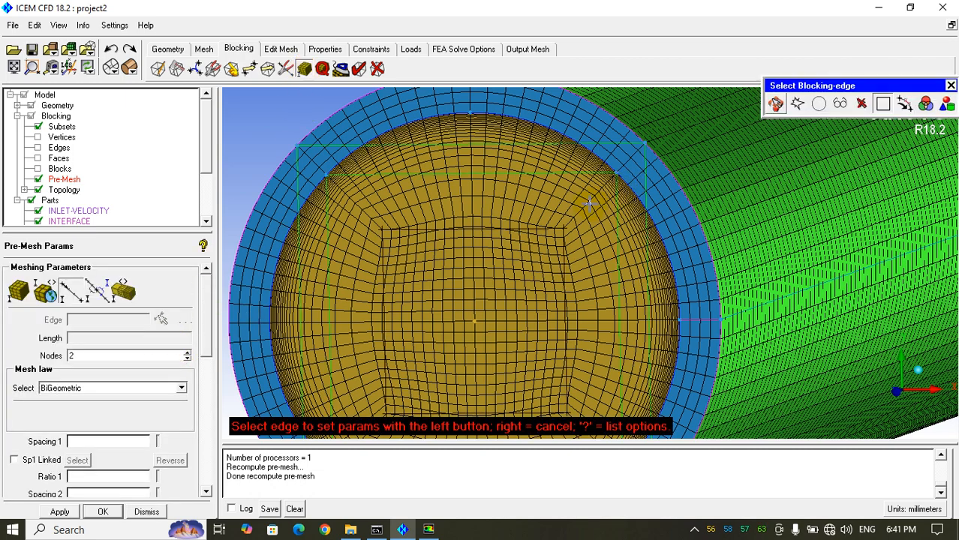
click(590, 203)
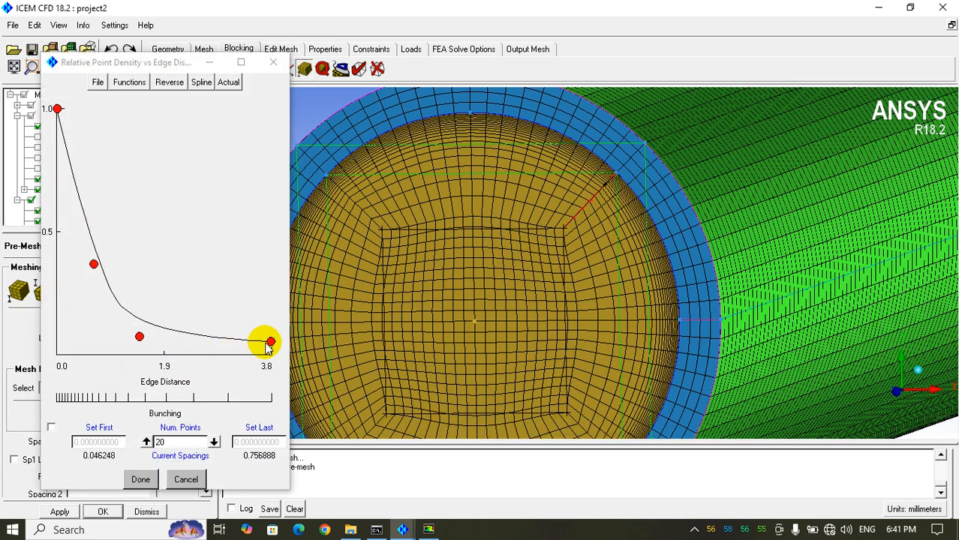
drag(270, 339, 270, 336)
click(139, 480)
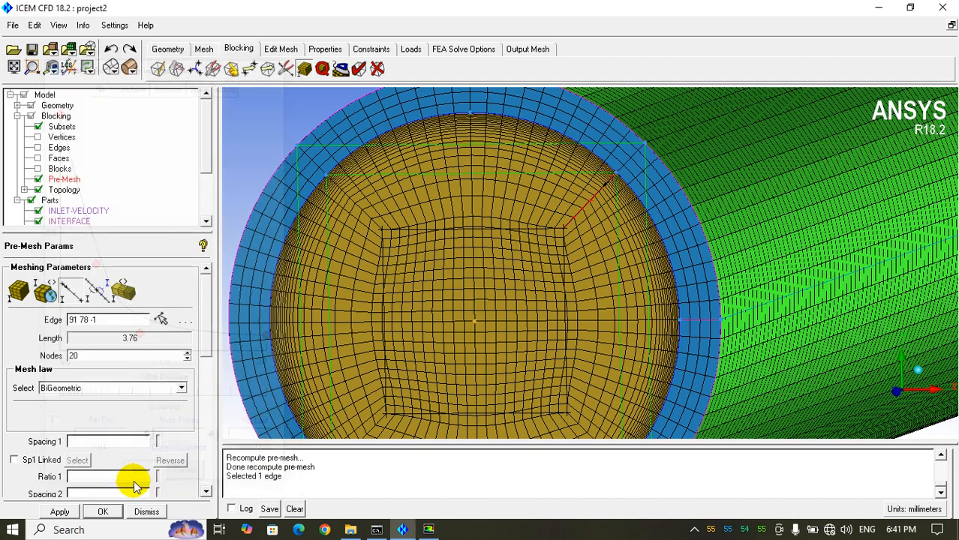
click(102, 511)
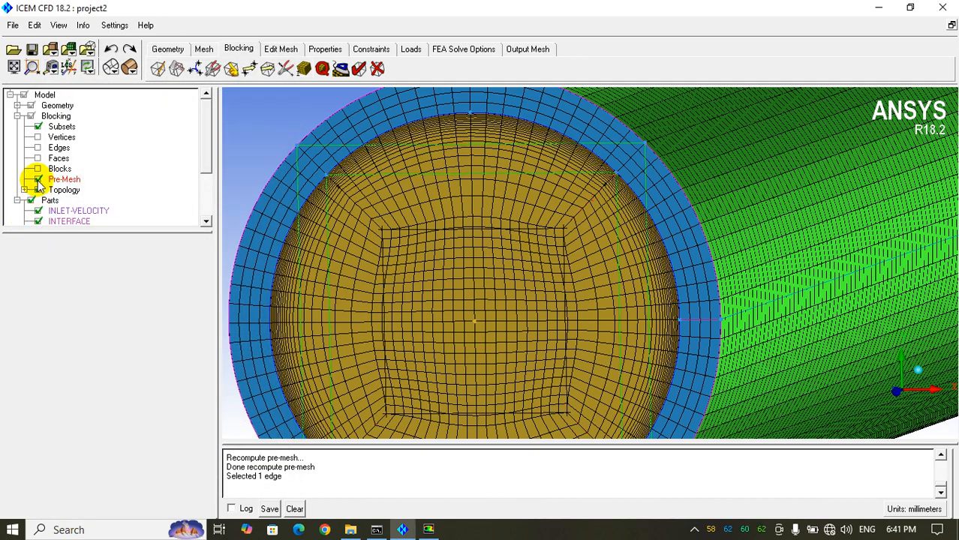
Step: Recompute the pre-mesh with the adjusted spline curve and view the whole pipe end
click(38, 179)
click(37, 179)
click(346, 317)
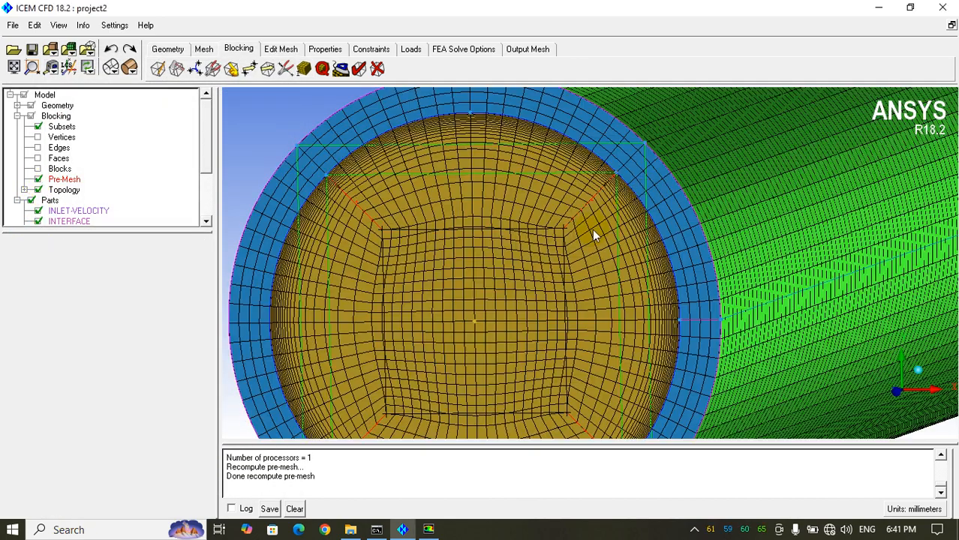
scroll(593, 235, down, 3)
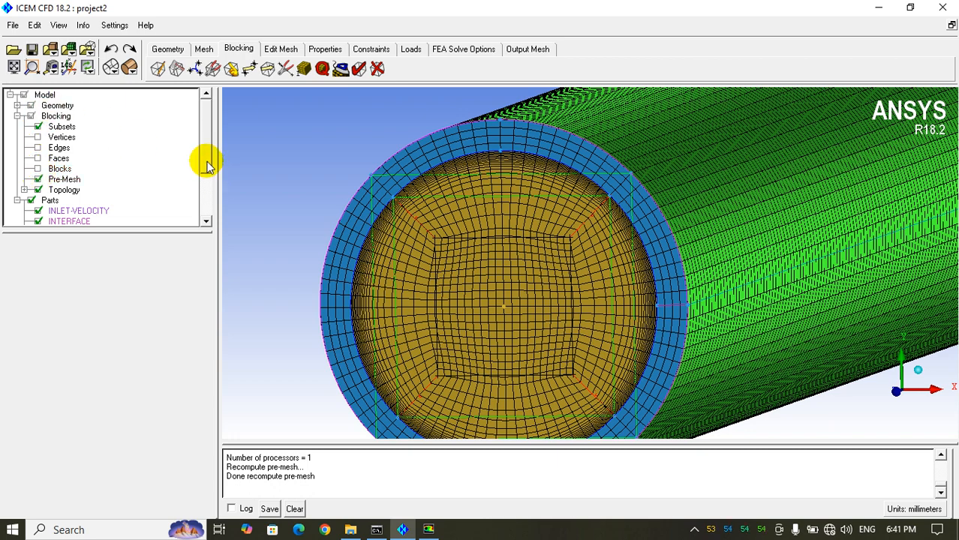
Step: Hide and redisplay the pre-mesh, and enlarge the model tree until all parts down to ZONE2 are listed
scroll(208, 167, down, 2)
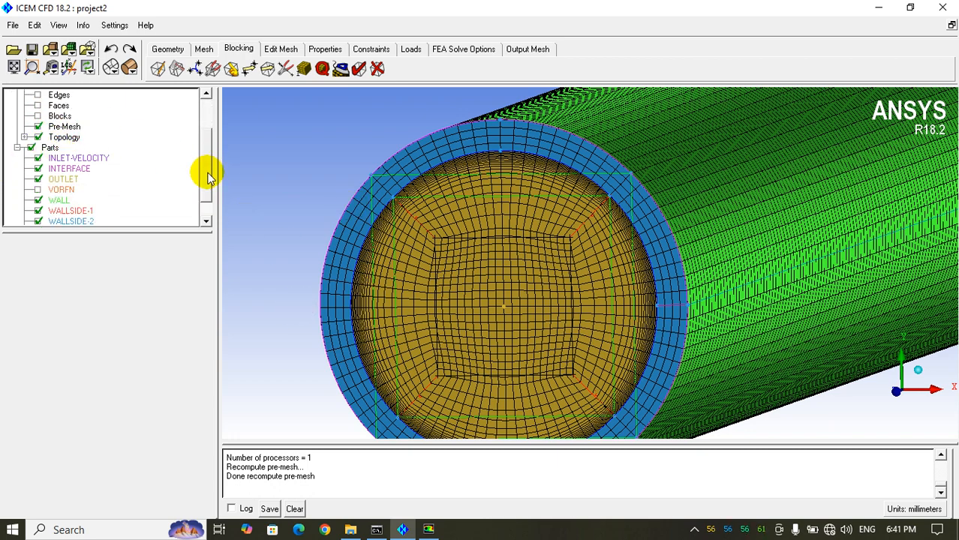
drag(207, 174, 208, 132)
click(37, 180)
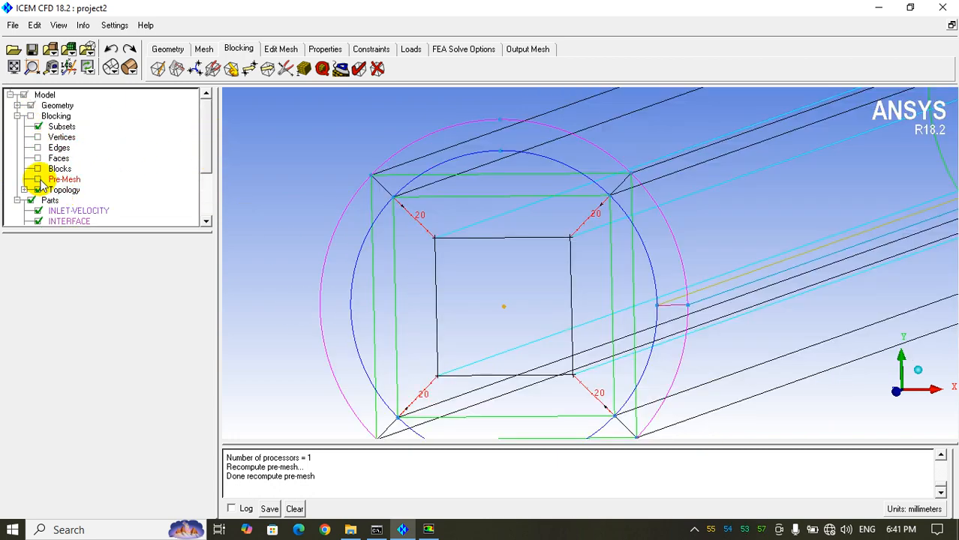
click(38, 179)
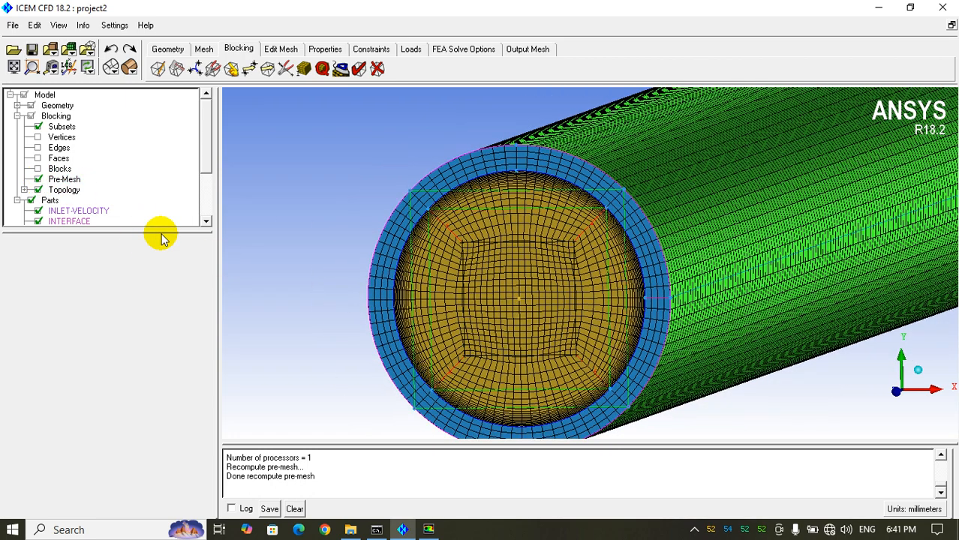
drag(165, 231, 150, 333)
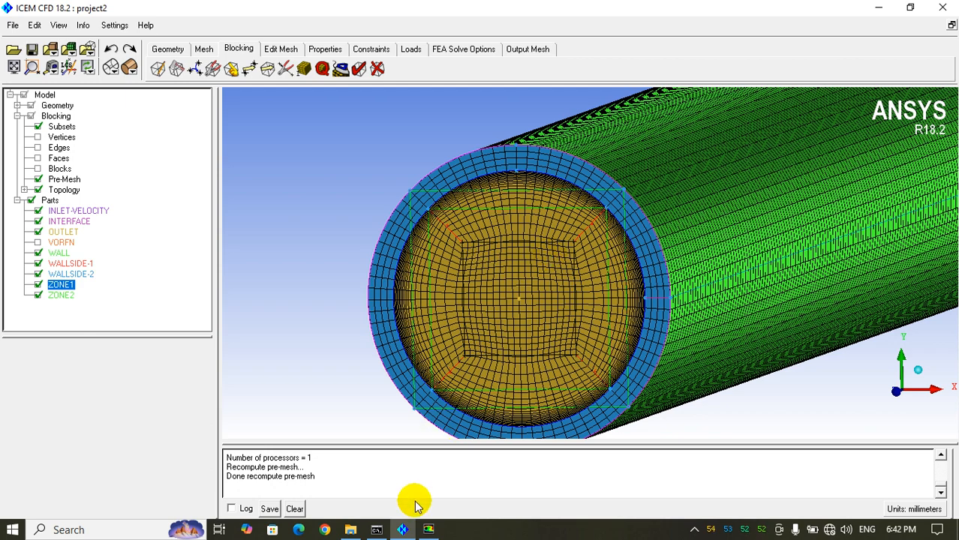
Step: Switch to Fluent and examine the pipe mesh from another angle
click(428, 530)
drag(683, 259, 707, 239)
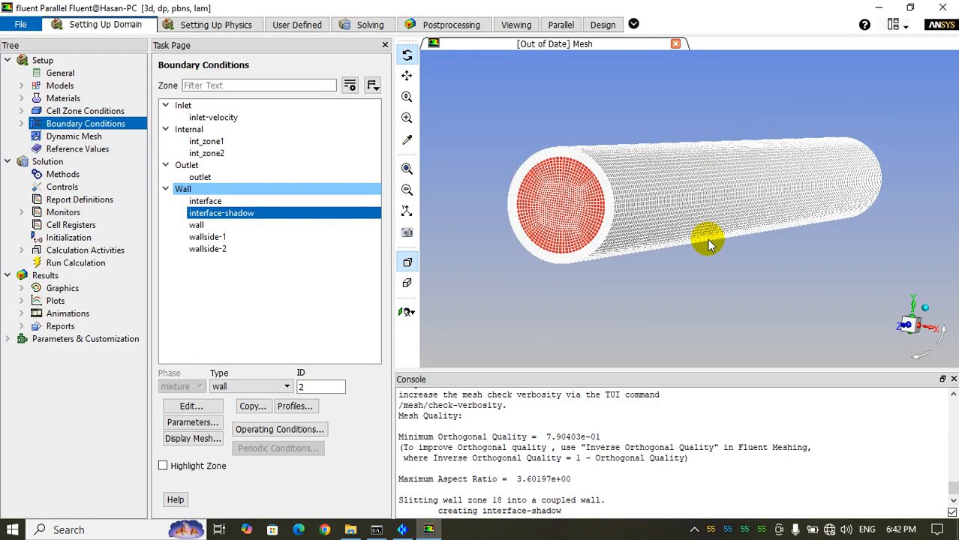